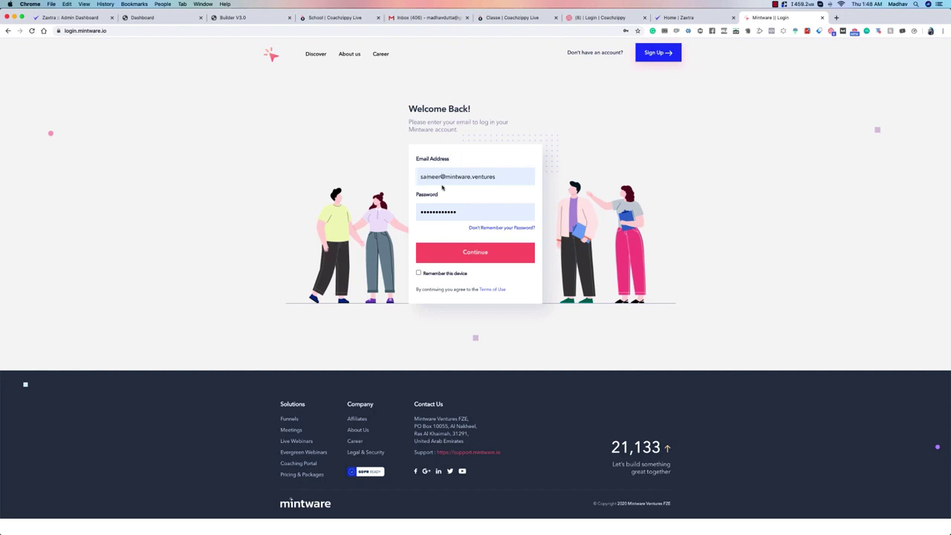
Log in to the Mintware account and access the zkart app from its dashboard.
{"action": "left_click", "coordinate": [460, 253]}
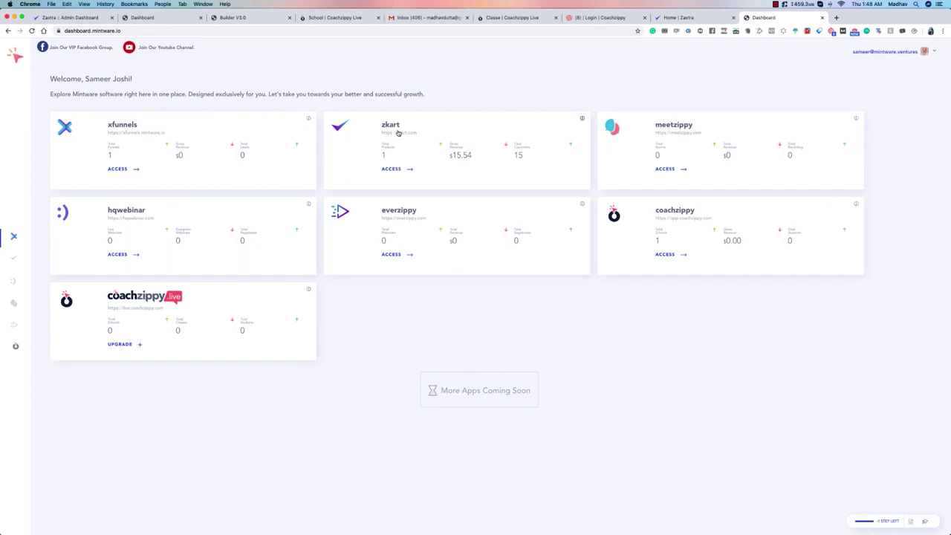
{"action": "left_click", "coordinate": [393, 169]}
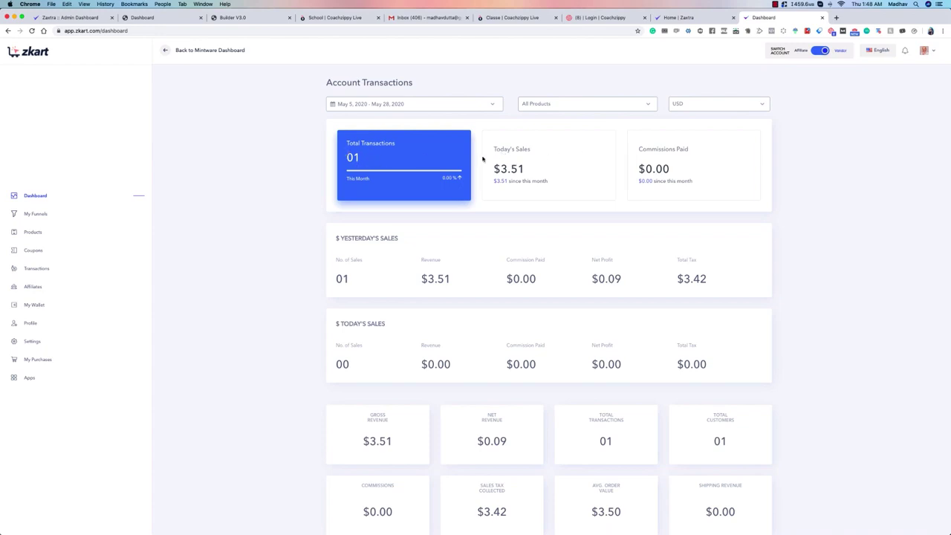
Examine the dashboard's sales, revenue and refund figures, the revenue snapshot chart, and the currency choices.
{"action": "scroll", "coordinate": [438, 155], "scroll_direction": "down", "scroll_amount": 5}
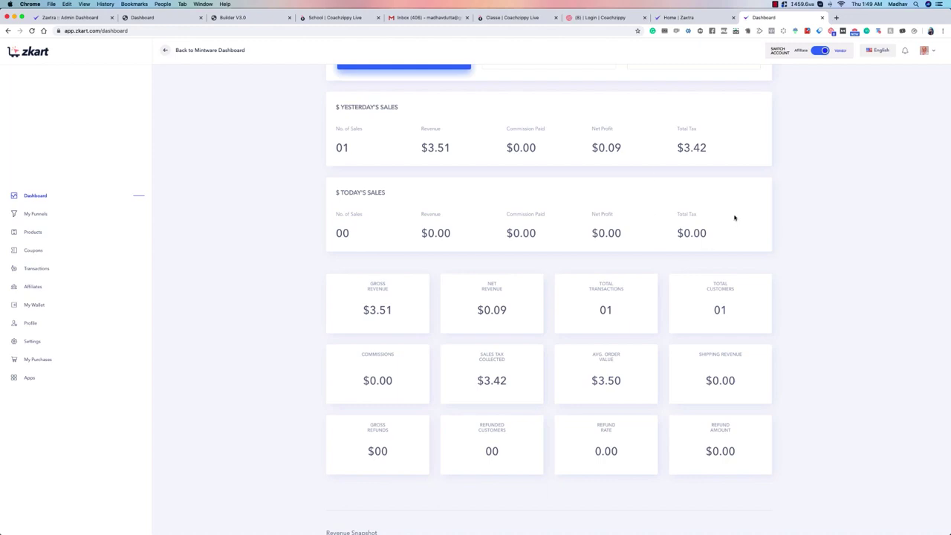
{"action": "scroll", "coordinate": [571, 228], "scroll_direction": "down", "scroll_amount": 2}
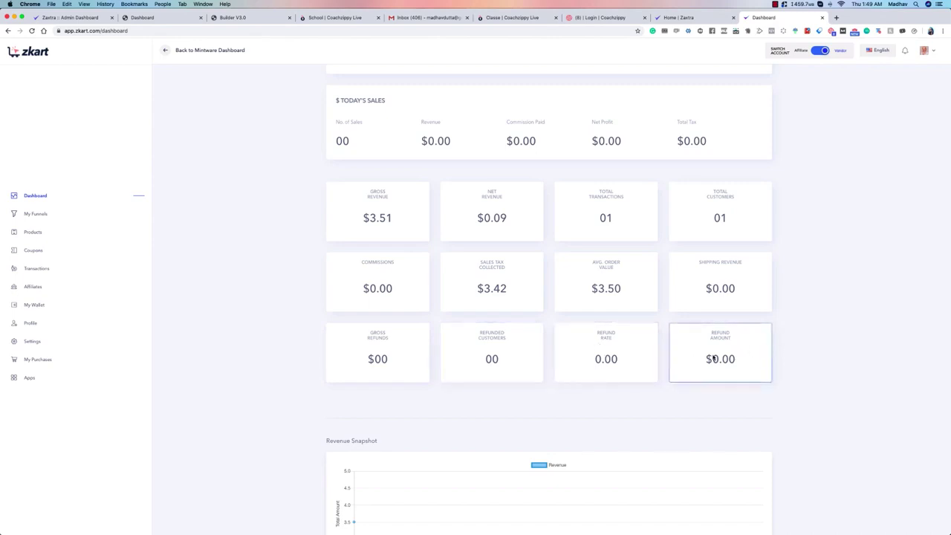
{"action": "scroll", "coordinate": [350, 356], "scroll_direction": "down", "scroll_amount": 2}
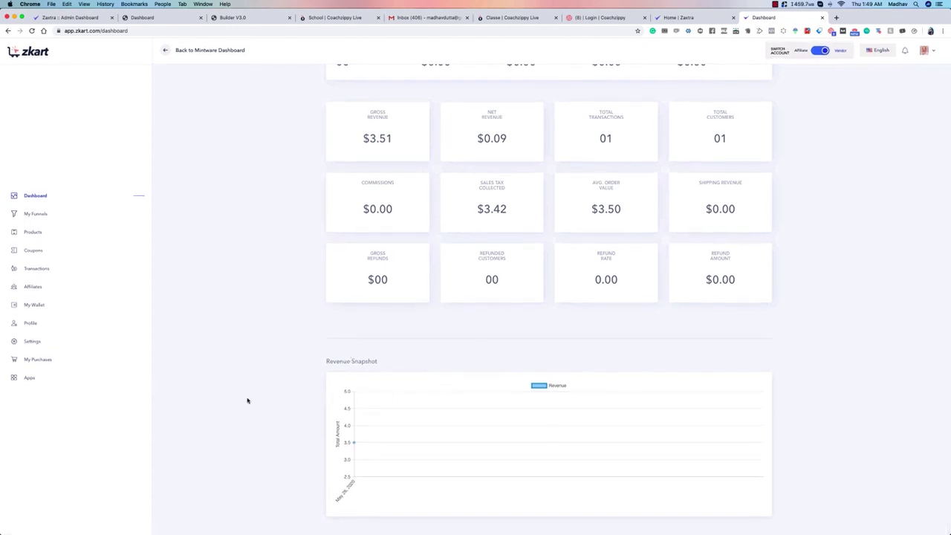
{"action": "mouse_move", "coordinate": [355, 443]}
{"action": "scroll", "coordinate": [806, 382], "scroll_direction": "up", "scroll_amount": 5}
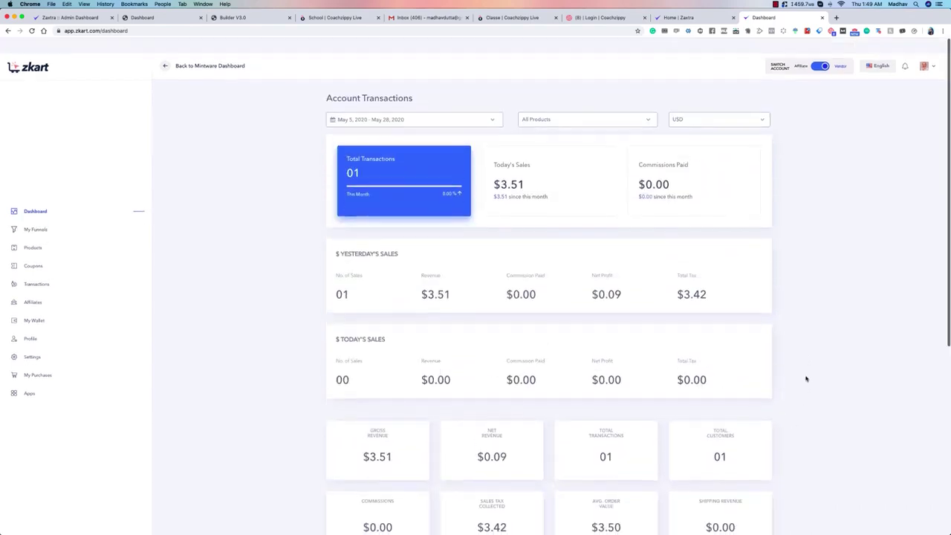
{"action": "left_click", "coordinate": [765, 105]}
{"action": "left_click", "coordinate": [697, 111]}
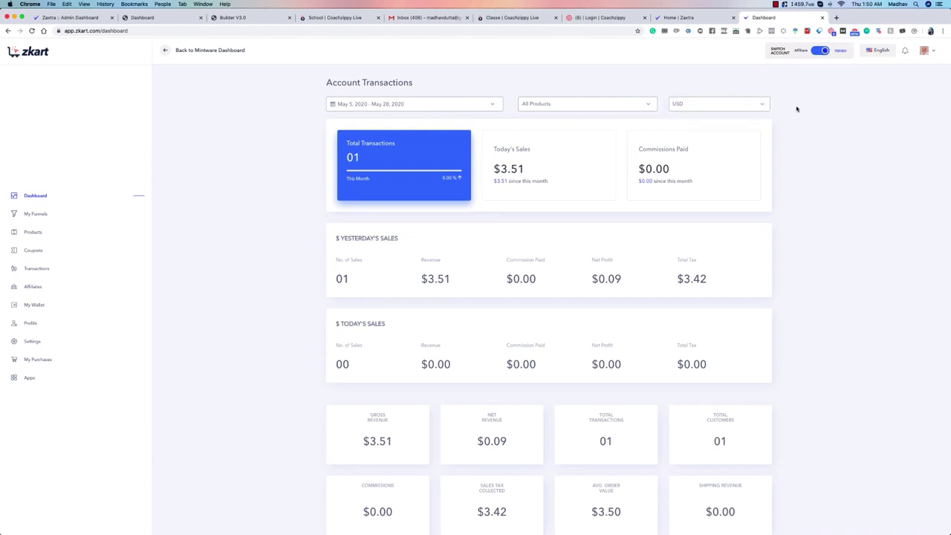
{"action": "left_click", "coordinate": [736, 106]}
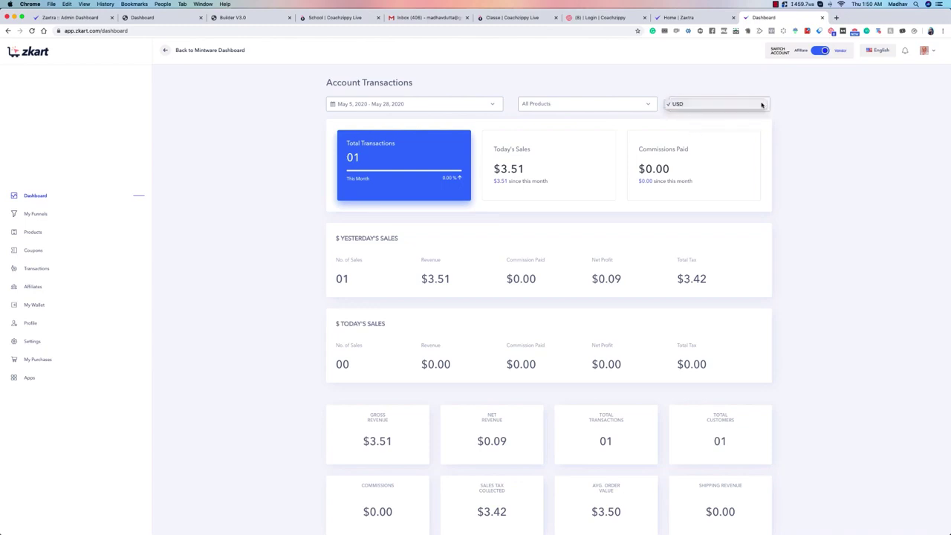
Filter the account transactions to All Recurring products and review the filtered figures and revenue snapshot.
{"action": "left_click", "coordinate": [626, 106]}
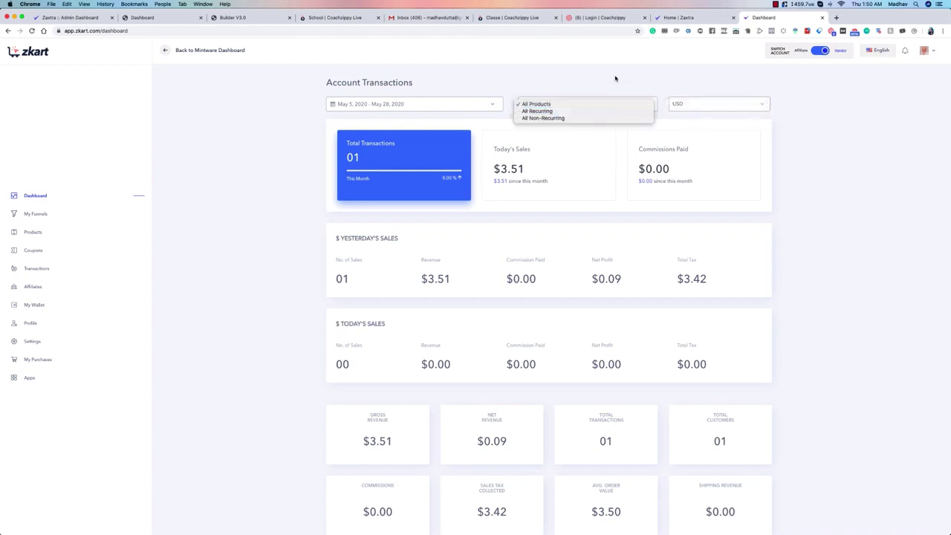
{"action": "left_click", "coordinate": [568, 104]}
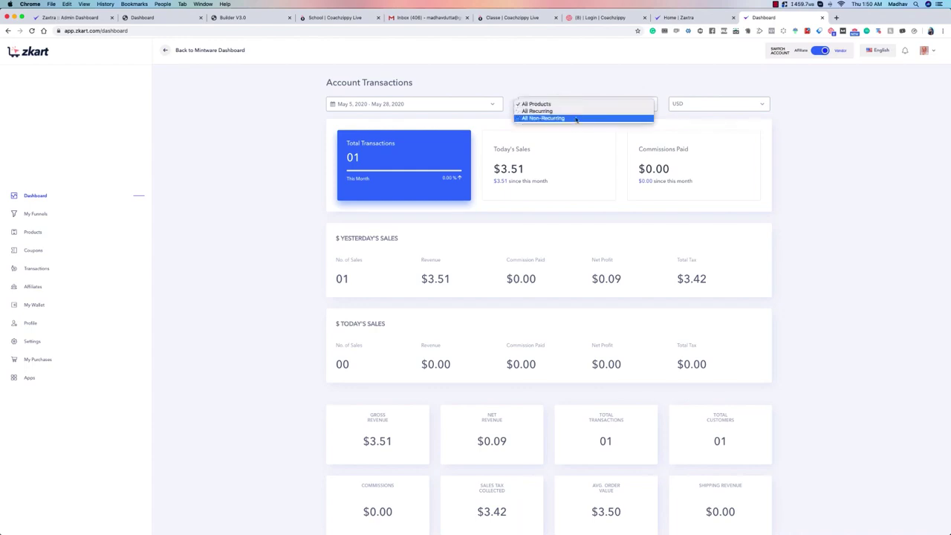
{"action": "left_click", "coordinate": [576, 111]}
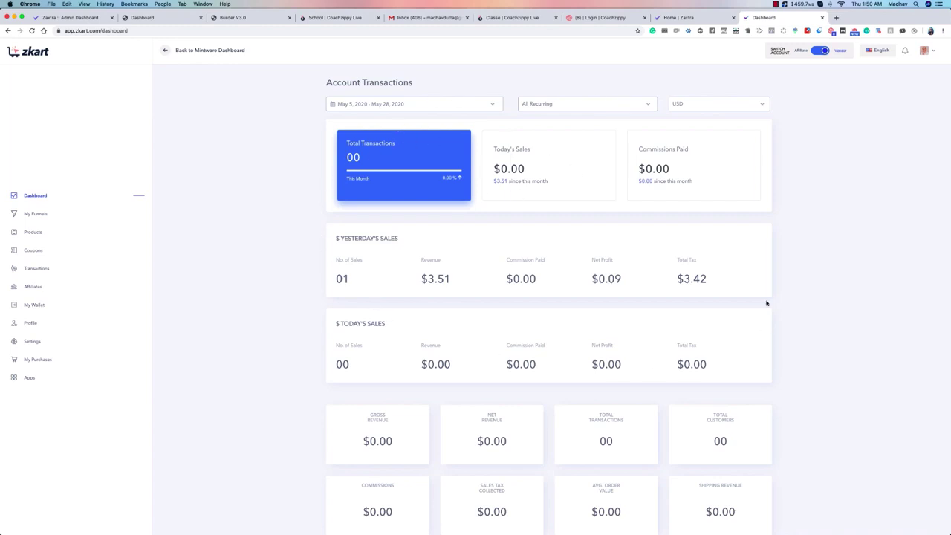
{"action": "scroll", "coordinate": [487, 217], "scroll_direction": "down", "scroll_amount": 2}
{"action": "scroll", "coordinate": [486, 219], "scroll_direction": "down", "scroll_amount": 4}
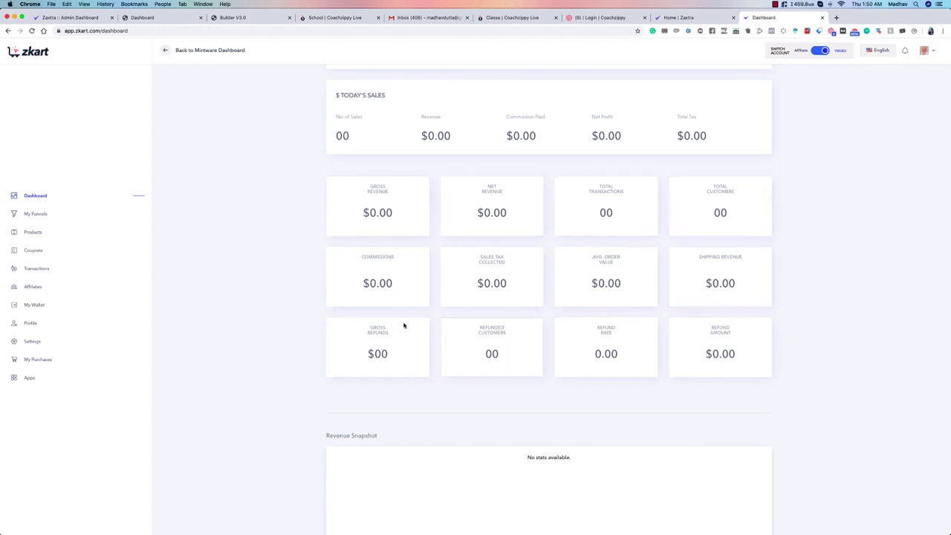
Filter the account transactions to All Non-Recurring products and review the resulting revenue figures and chart.
{"action": "scroll", "coordinate": [485, 271], "scroll_direction": "up", "scroll_amount": 5}
{"action": "scroll", "coordinate": [487, 273], "scroll_direction": "up", "scroll_amount": 1}
{"action": "left_click", "coordinate": [587, 104]}
{"action": "left_click", "coordinate": [637, 117]}
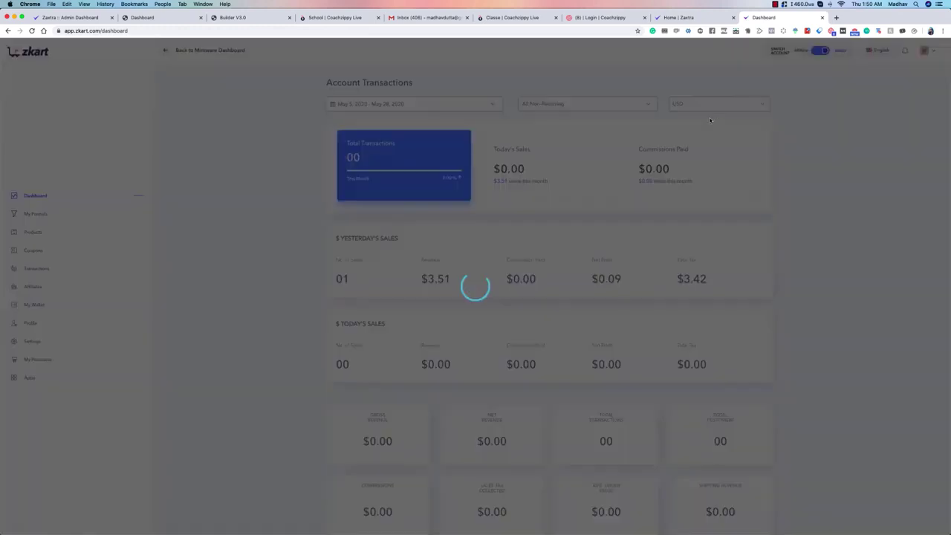
{"action": "scroll", "coordinate": [754, 138], "scroll_direction": "down", "scroll_amount": 8}
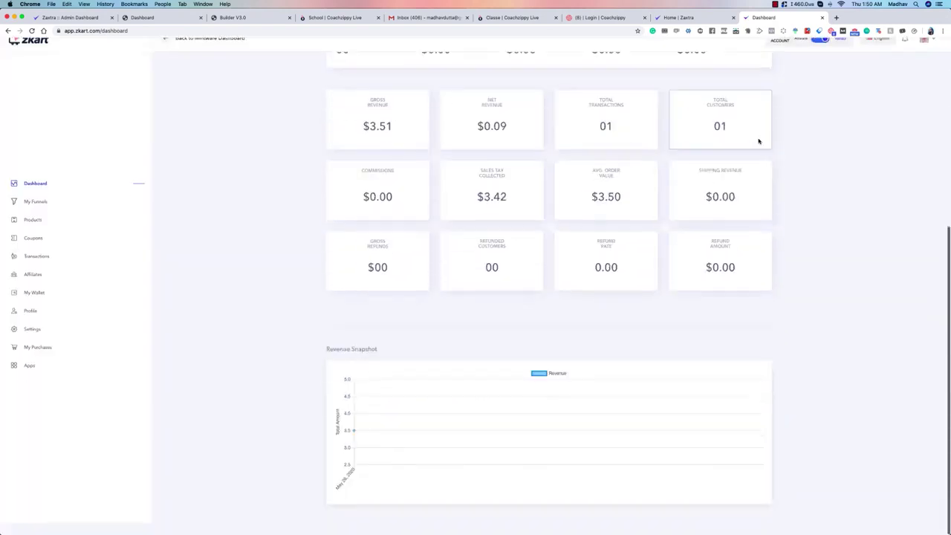
{"action": "scroll", "coordinate": [520, 130], "scroll_direction": "up", "scroll_amount": 1}
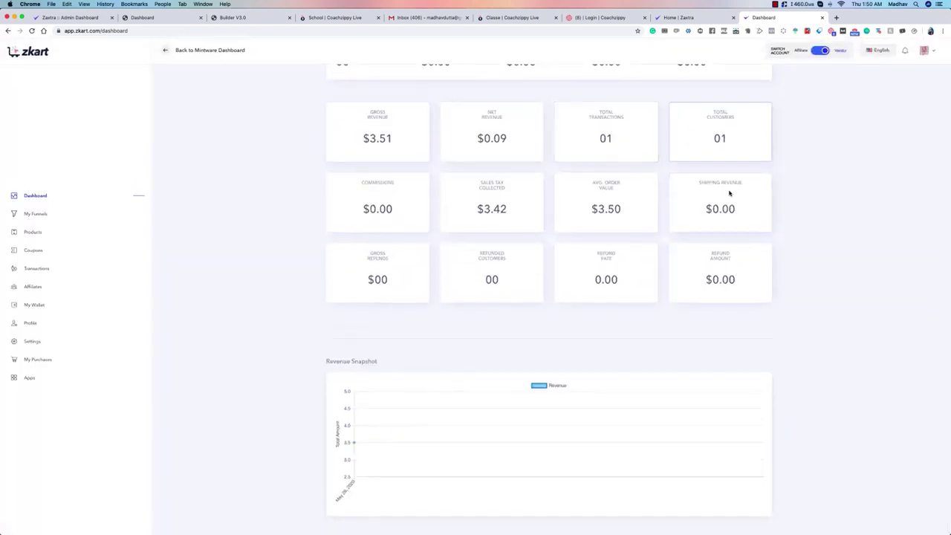
Return the transactions' product filter to All Products and look over the dashboard figures.
{"action": "scroll", "coordinate": [409, 138], "scroll_direction": "up", "scroll_amount": 5}
{"action": "left_click", "coordinate": [550, 104]}
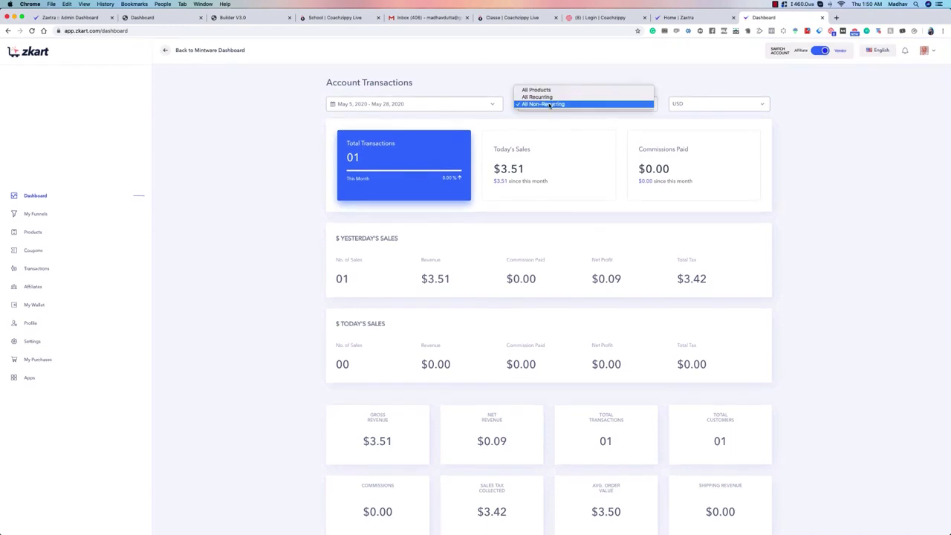
{"action": "left_click", "coordinate": [536, 90]}
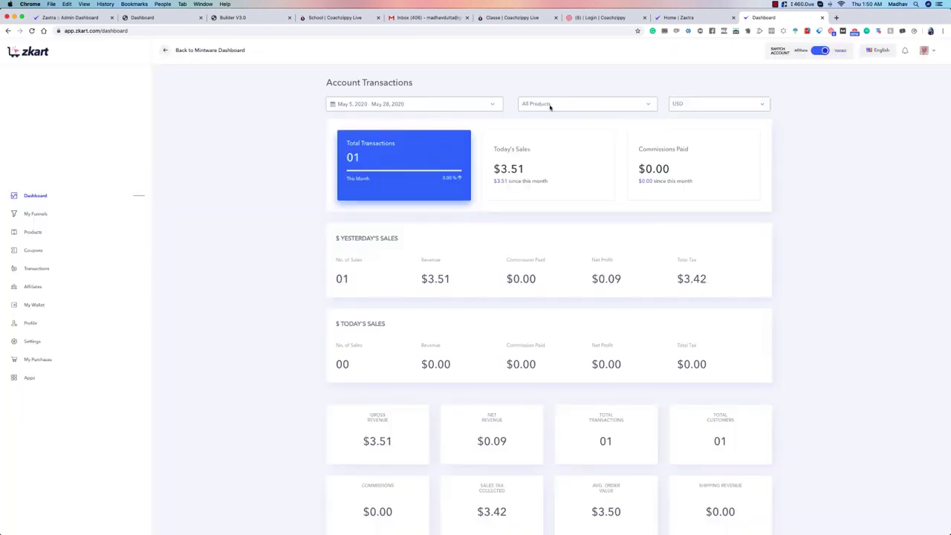
{"action": "scroll", "coordinate": [276, 176], "scroll_direction": "down", "scroll_amount": 5}
{"action": "scroll", "coordinate": [637, 140], "scroll_direction": "up", "scroll_amount": 5}
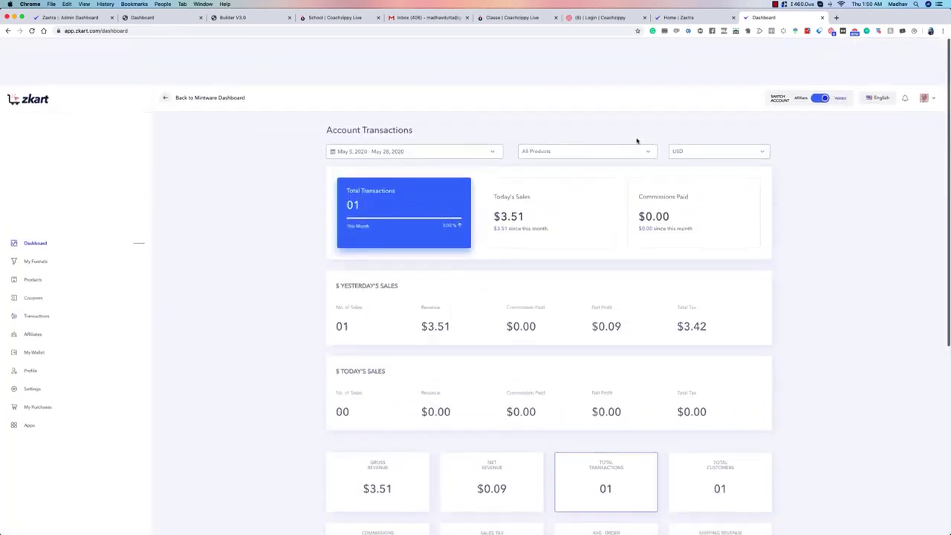
Apply a custom date range of April 1, 2020 to May 28, 2020 to the account transactions.
{"action": "left_click", "coordinate": [442, 105]}
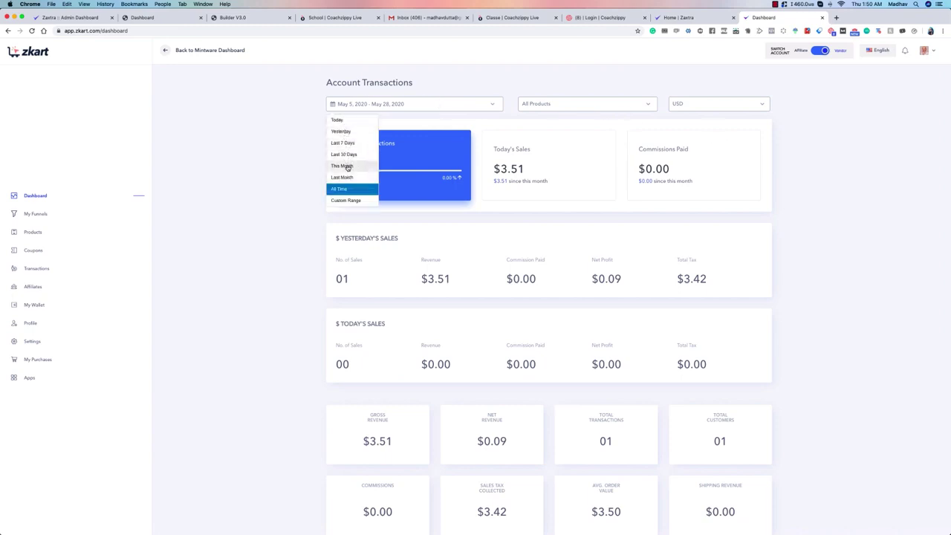
{"action": "left_click", "coordinate": [352, 190]}
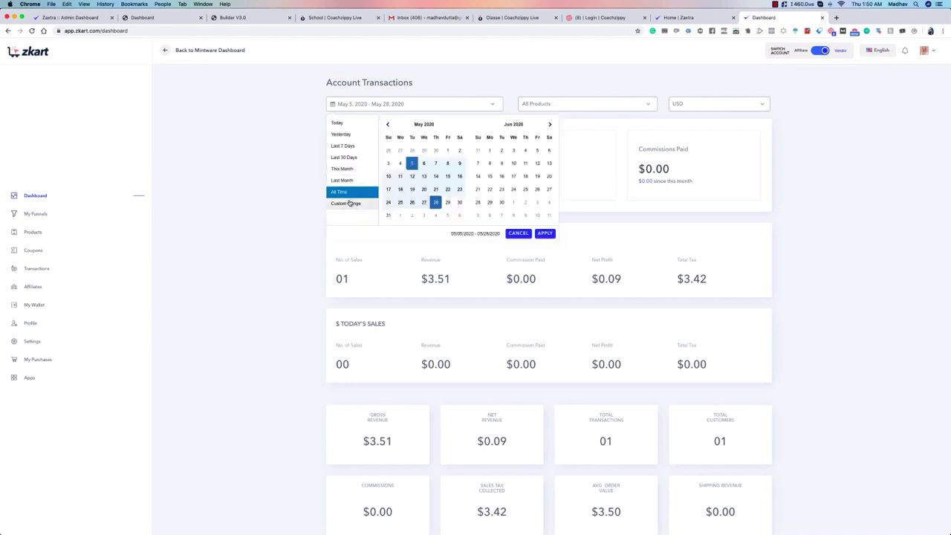
{"action": "left_click", "coordinate": [388, 125]}
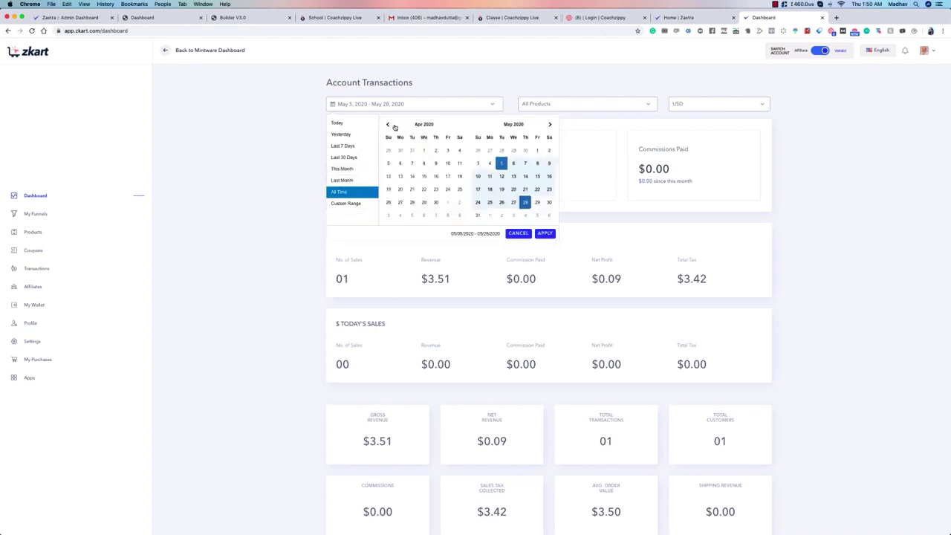
{"action": "left_click", "coordinate": [424, 150]}
{"action": "left_click", "coordinate": [526, 203]}
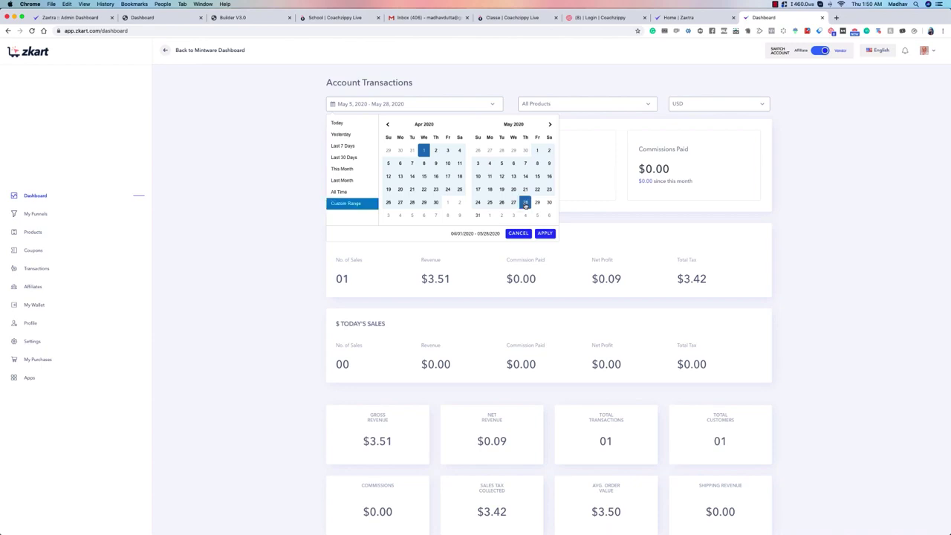
{"action": "left_click", "coordinate": [545, 234]}
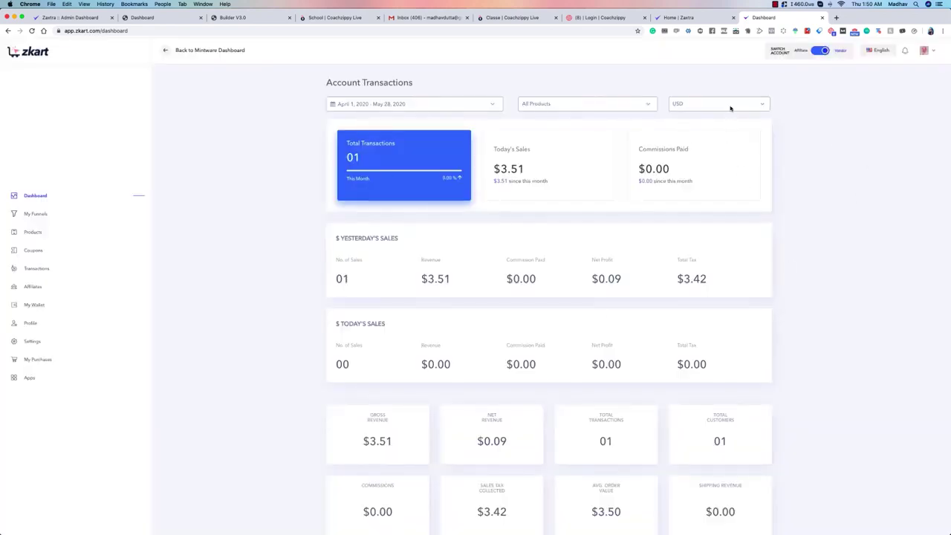
In the store profile, select United States dollar and the (GMT +4:00) Abu Dhabi, Muscat, Baku, Tbilisi time zone, update it, and return to the dashboard.
{"action": "left_click", "coordinate": [933, 51]}
{"action": "left_click", "coordinate": [907, 72]}
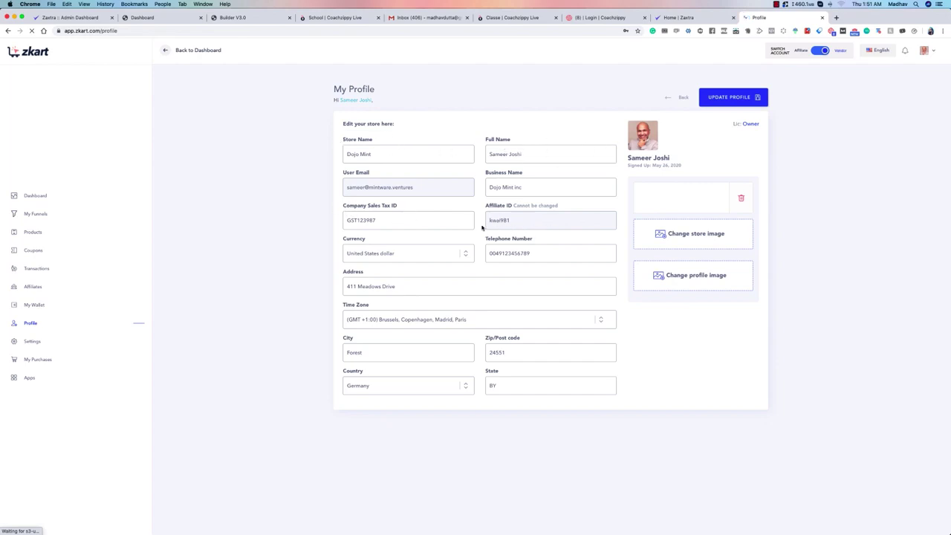
{"action": "left_click", "coordinate": [395, 253]}
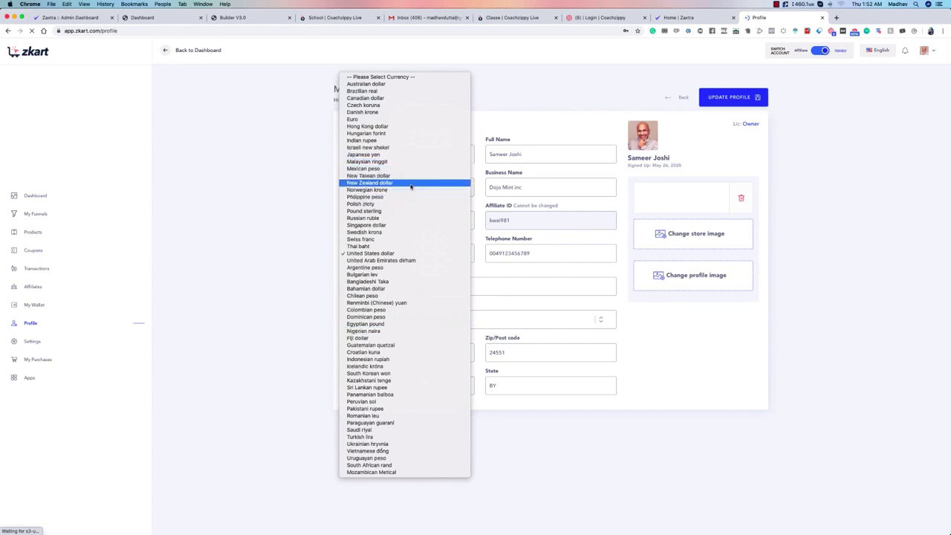
{"action": "left_click", "coordinate": [388, 255]}
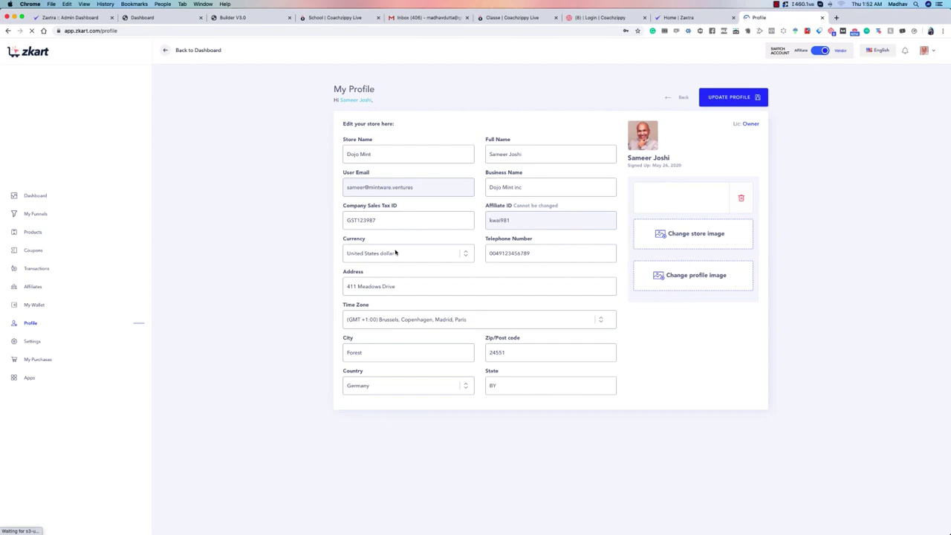
{"action": "left_click", "coordinate": [750, 97]}
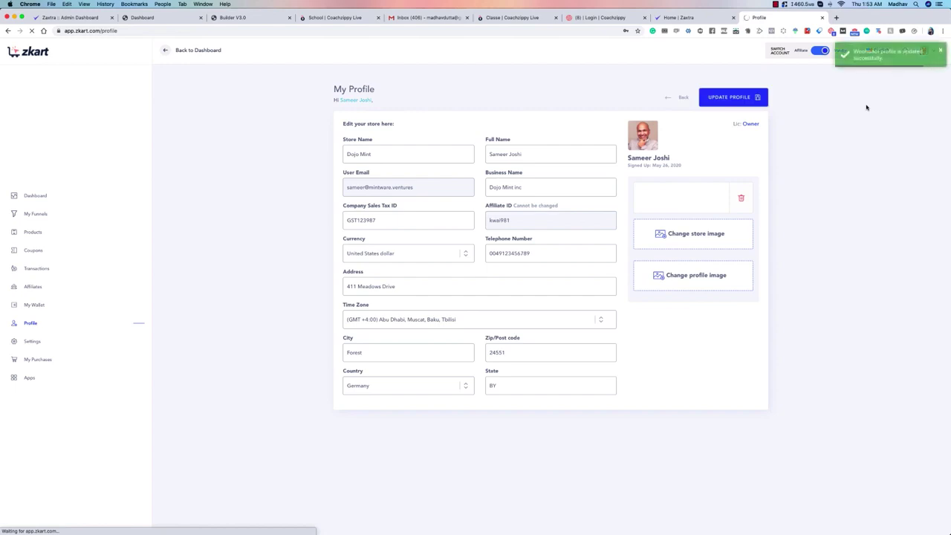
{"action": "left_click", "coordinate": [682, 99]}
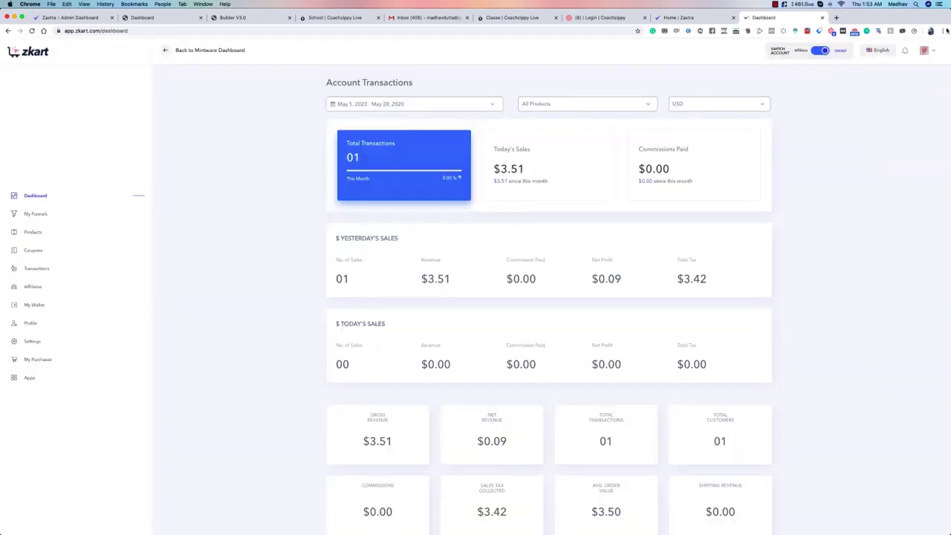
Review the product and affiliate notification options in the account settings, and return to the dashboard.
{"action": "left_click", "coordinate": [925, 50]}
{"action": "left_click", "coordinate": [896, 91]}
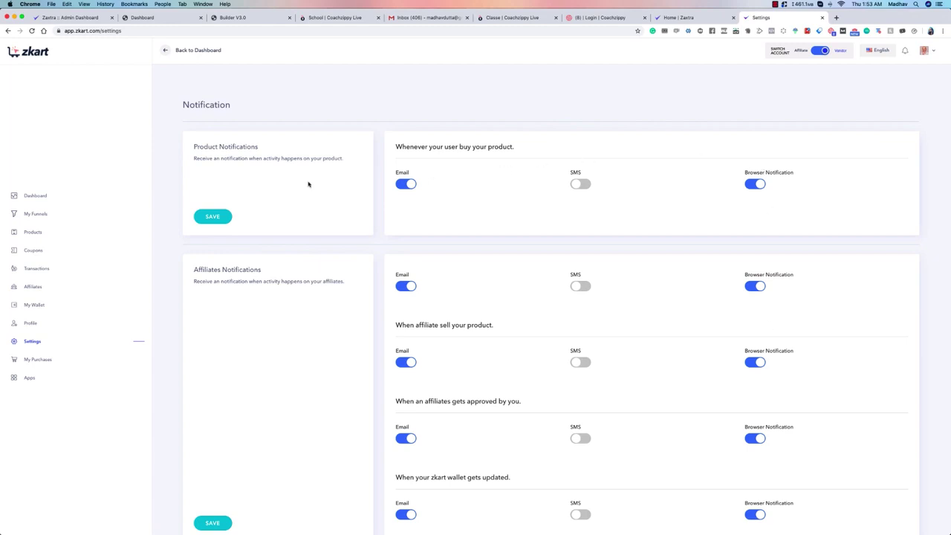
{"action": "scroll", "coordinate": [538, 189], "scroll_direction": "down", "scroll_amount": 1}
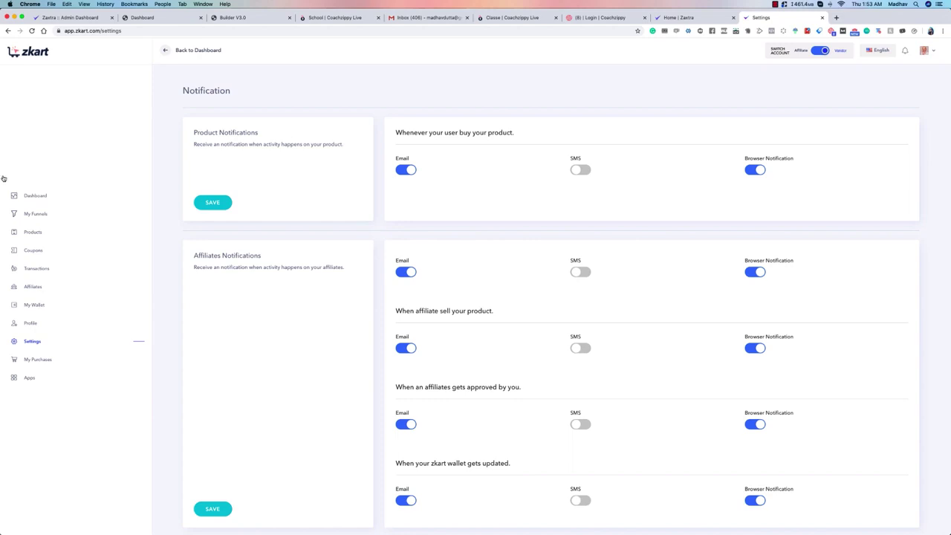
{"action": "left_click", "coordinate": [29, 196]}
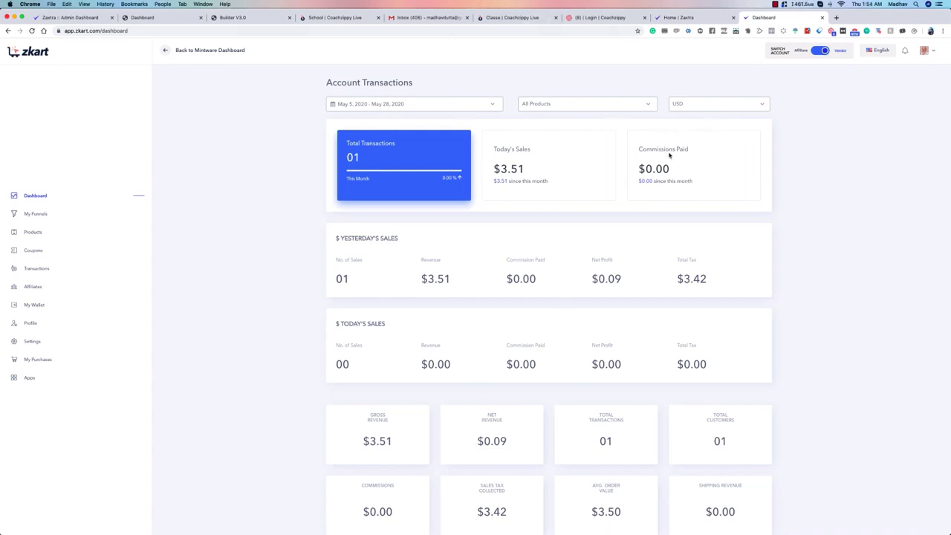
Switch the account from Vendor to Affiliate mode and open the overview of affiliate activity.
{"action": "left_click", "coordinate": [824, 52]}
{"action": "left_click", "coordinate": [822, 52]}
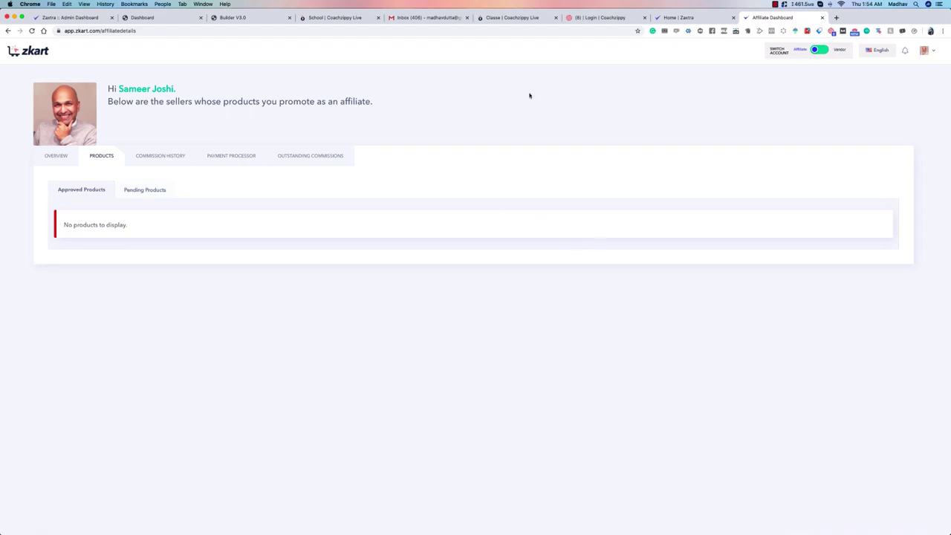
{"action": "left_click", "coordinate": [76, 161]}
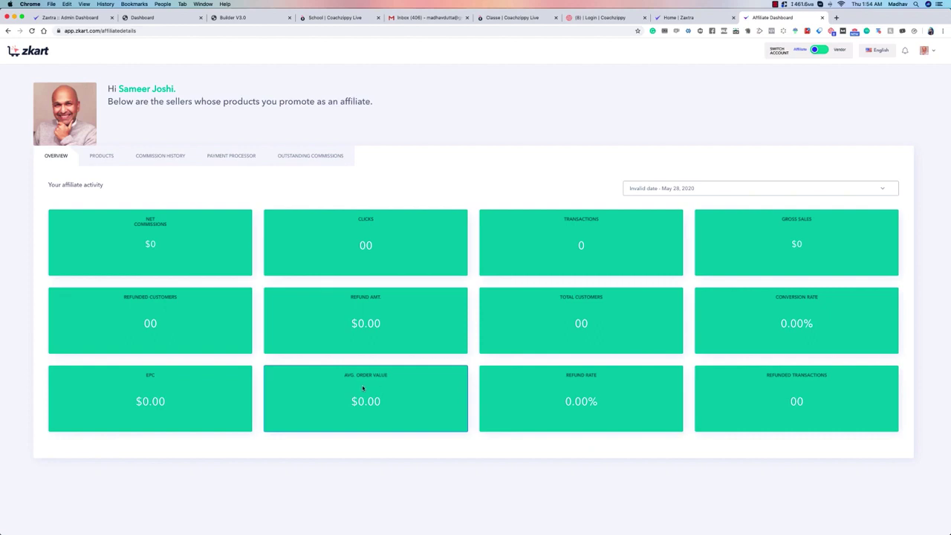
View the affiliate activity for This Month, for All Time, and finally for Last Month.
{"action": "left_click", "coordinate": [754, 191]}
{"action": "left_click", "coordinate": [639, 251]}
{"action": "left_click", "coordinate": [703, 188]}
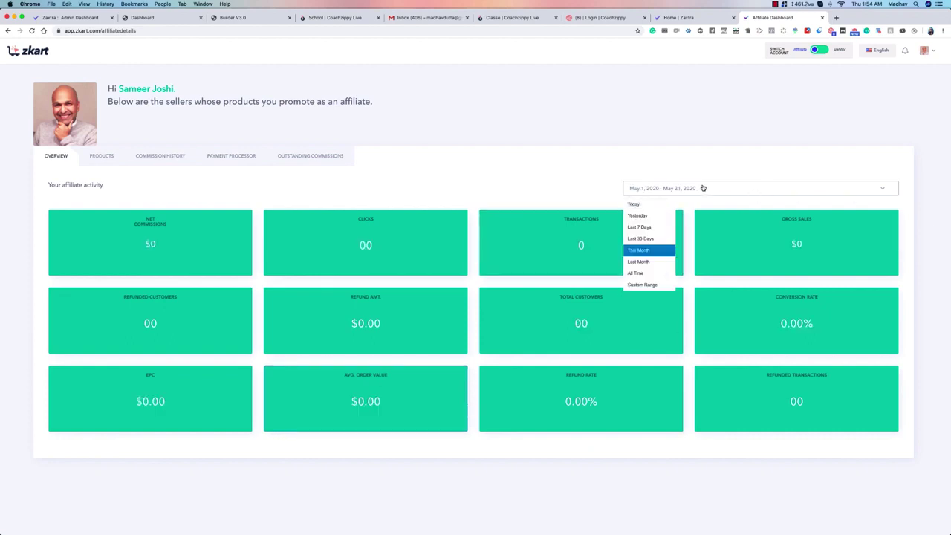
{"action": "left_click", "coordinate": [644, 273]}
{"action": "left_click", "coordinate": [715, 188]}
{"action": "left_click", "coordinate": [641, 261]}
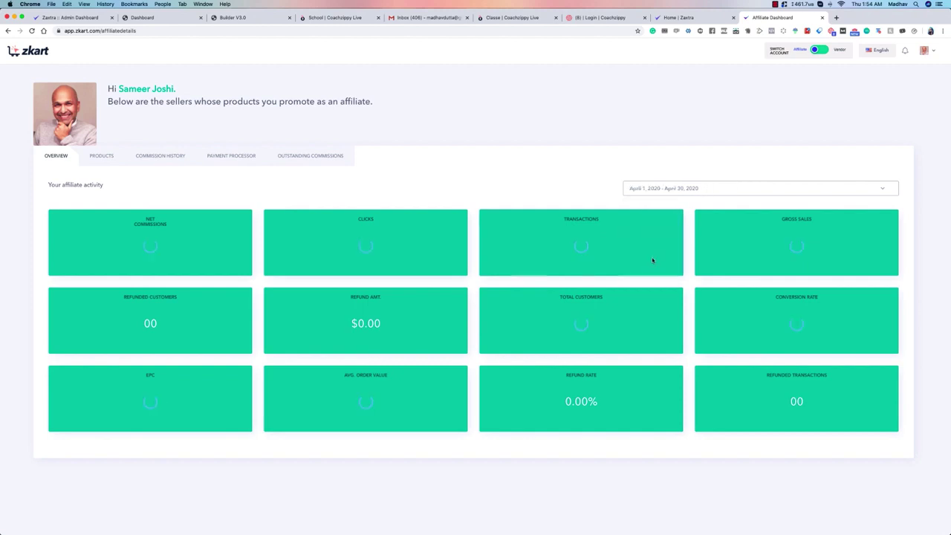
Review the affiliate's approved and pending products, and open the commission history.
{"action": "left_click", "coordinate": [99, 157]}
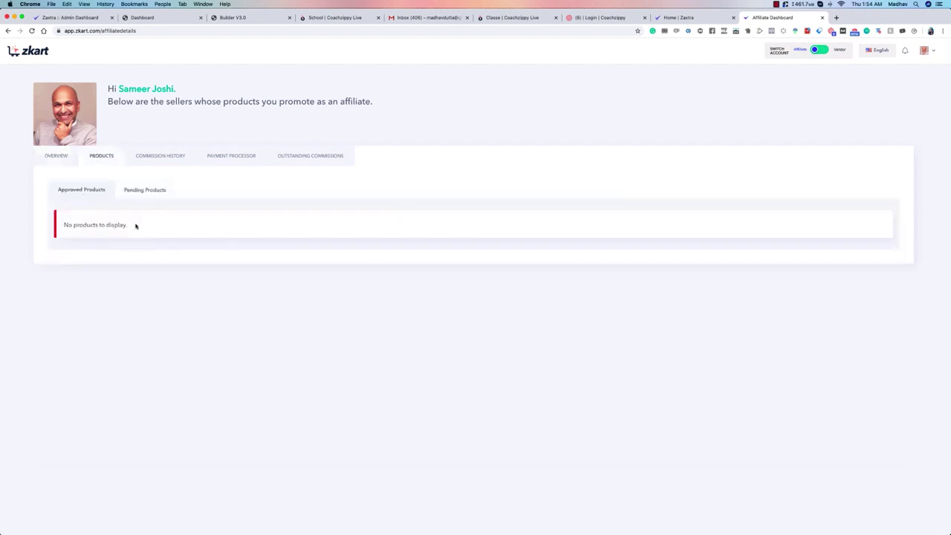
{"action": "left_click", "coordinate": [152, 192]}
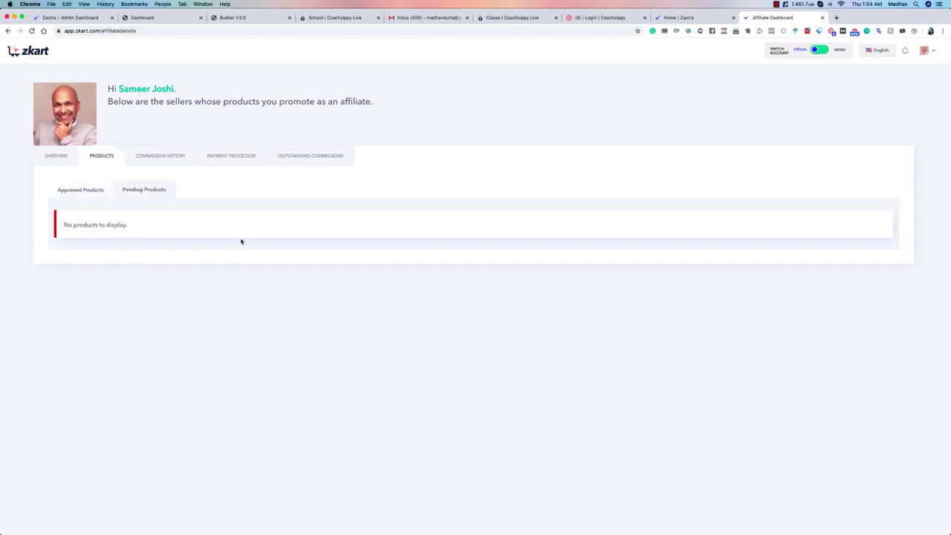
{"action": "left_click", "coordinate": [84, 191]}
{"action": "left_click", "coordinate": [158, 158]}
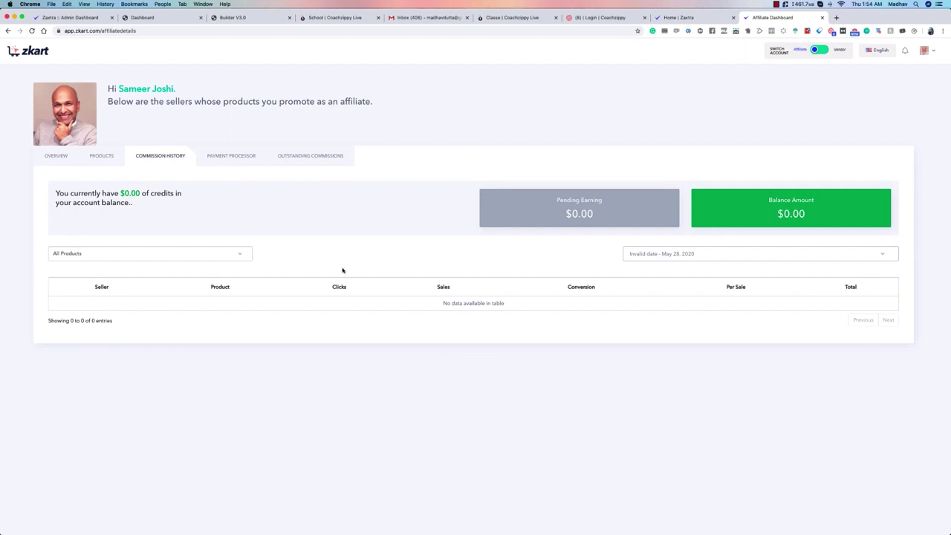
In the payment processor settings, select the PayPal account to receive payments, and view the Connect Paypal form without connecting another account.
{"action": "left_click", "coordinate": [225, 157]}
{"action": "left_click", "coordinate": [402, 234]}
{"action": "left_click", "coordinate": [402, 240]}
{"action": "left_click", "coordinate": [876, 192]}
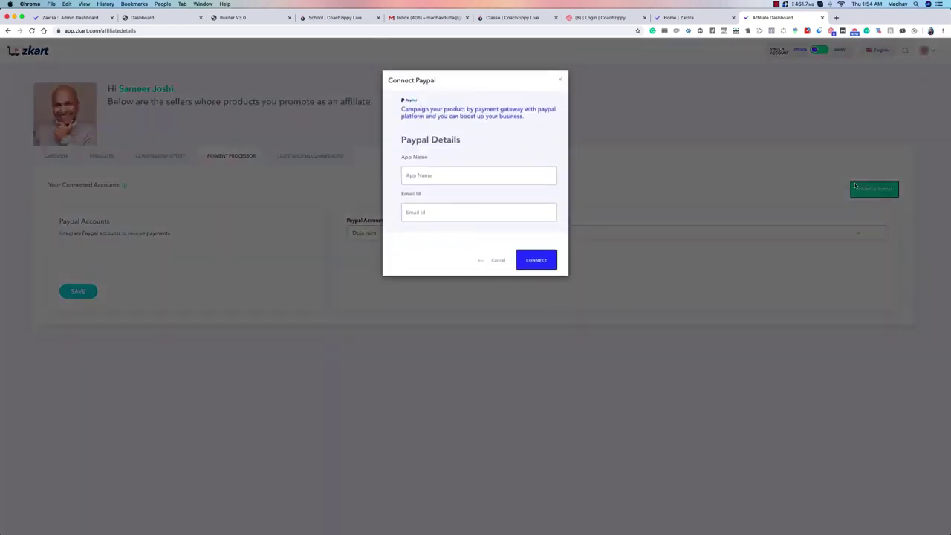
{"action": "left_click", "coordinate": [560, 86]}
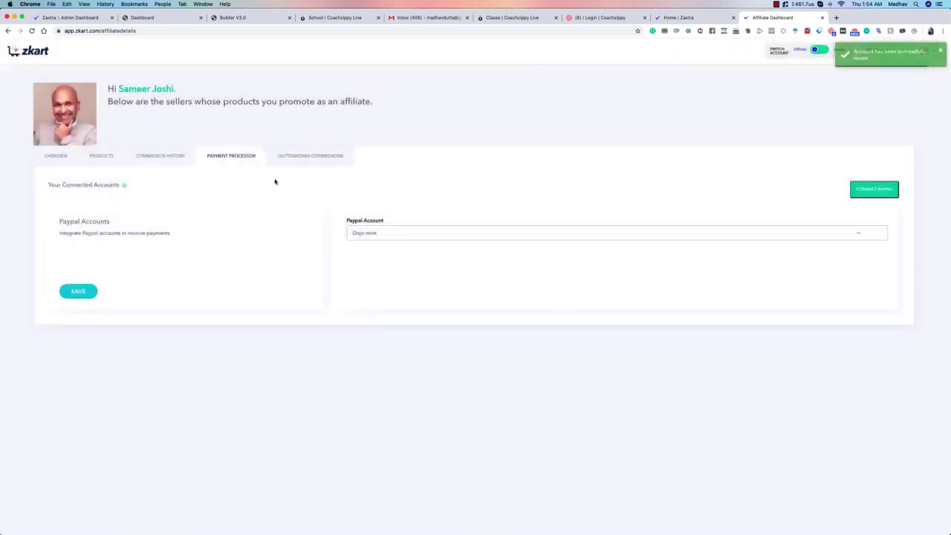
Review the outstanding commissions, and switch the account from Affiliate back to Vendor mode.
{"action": "left_click", "coordinate": [294, 159]}
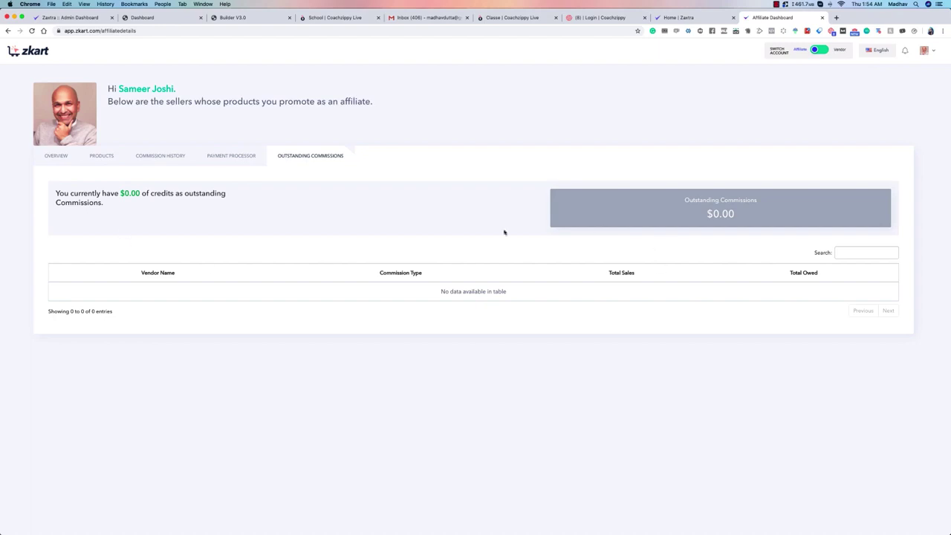
{"action": "left_click", "coordinate": [42, 156]}
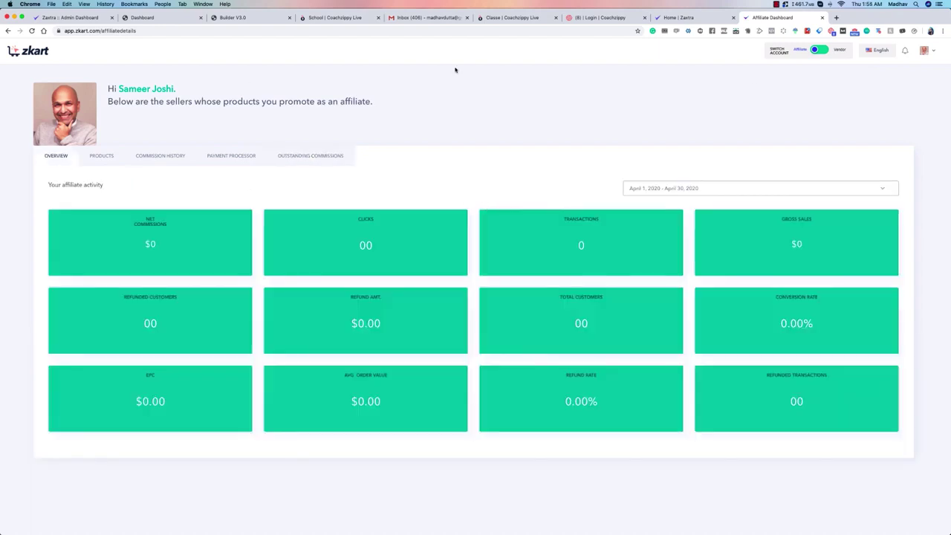
{"action": "left_click", "coordinate": [820, 49]}
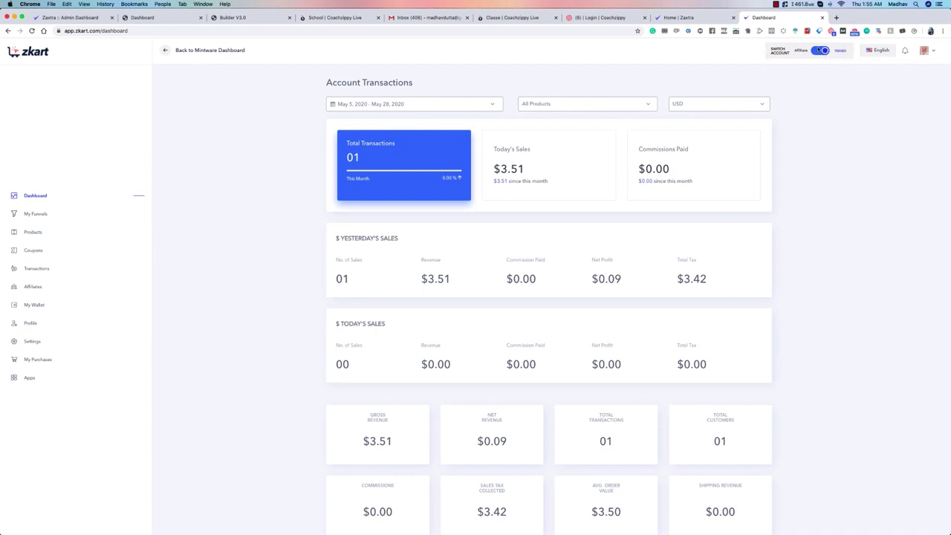
Open the vendor's funnels, look at the form for creating a funnel, and show the funnels in list view.
{"action": "left_click", "coordinate": [30, 216]}
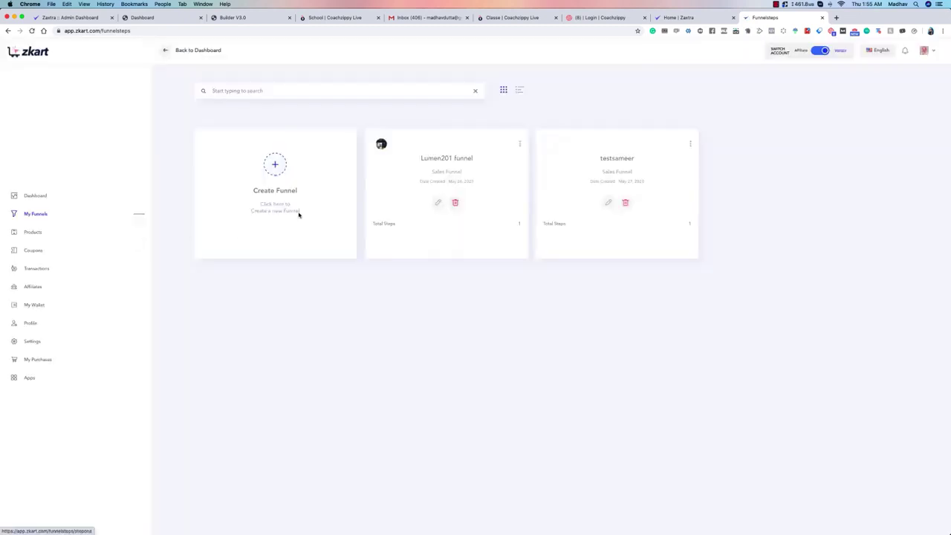
{"action": "left_click", "coordinate": [520, 91]}
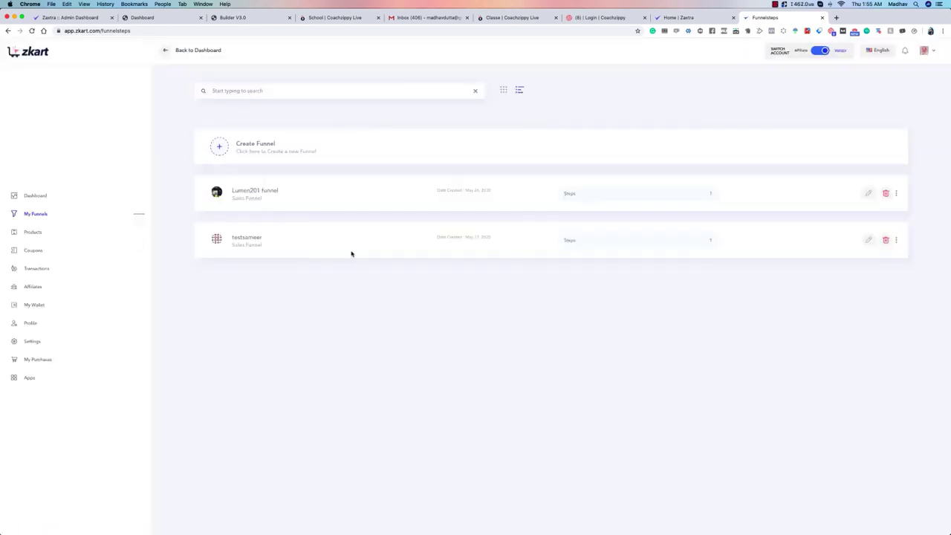
{"action": "left_click", "coordinate": [231, 146]}
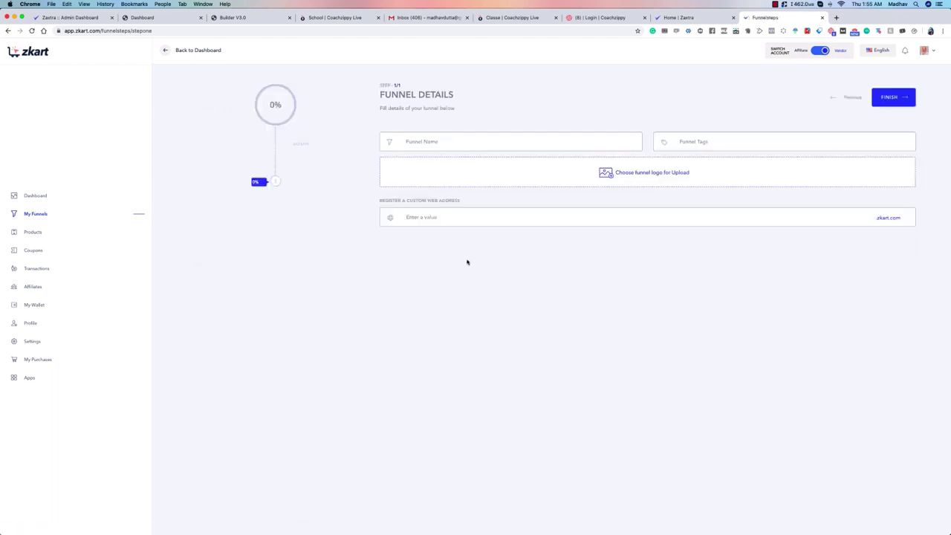
{"action": "left_click", "coordinate": [29, 214]}
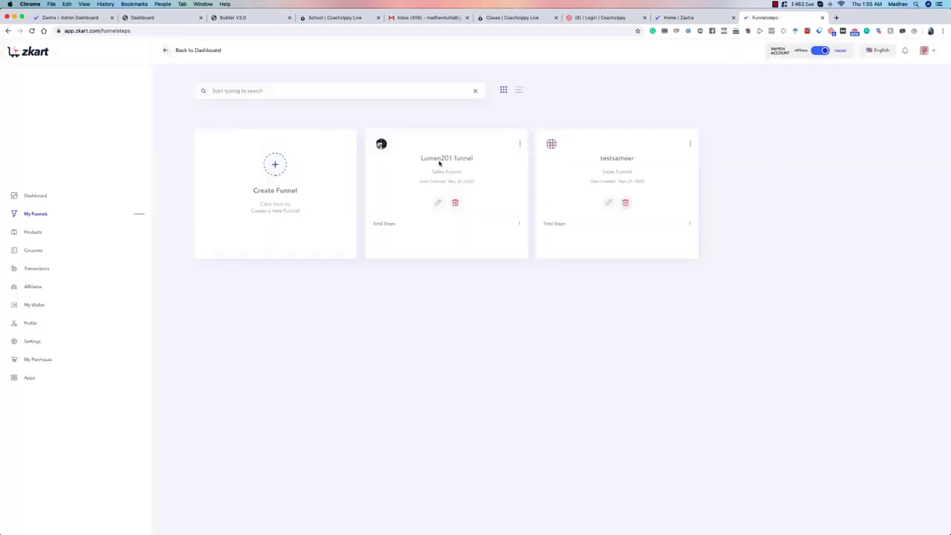
{"action": "left_click", "coordinate": [519, 90]}
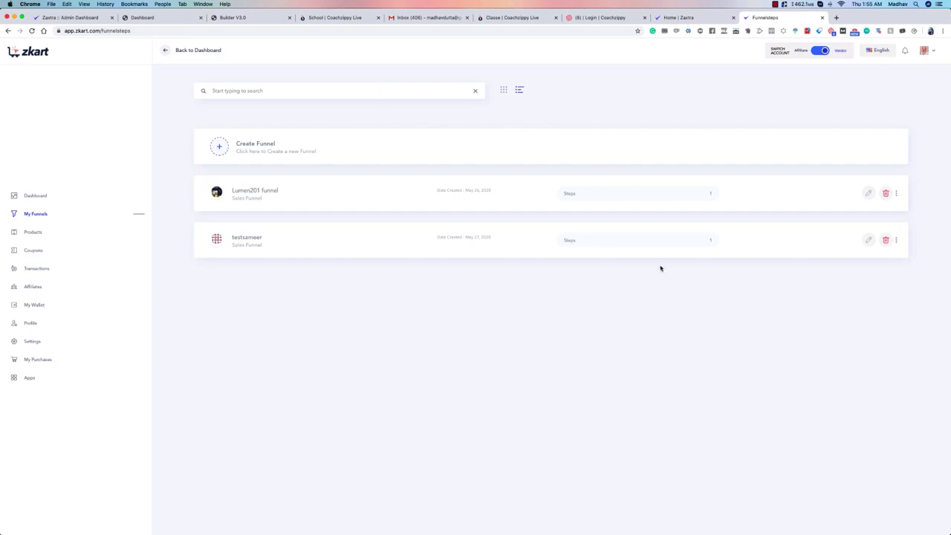
Open the vendor's products, look at the product type choices for a new product, and return to the product overview.
{"action": "left_click", "coordinate": [26, 235]}
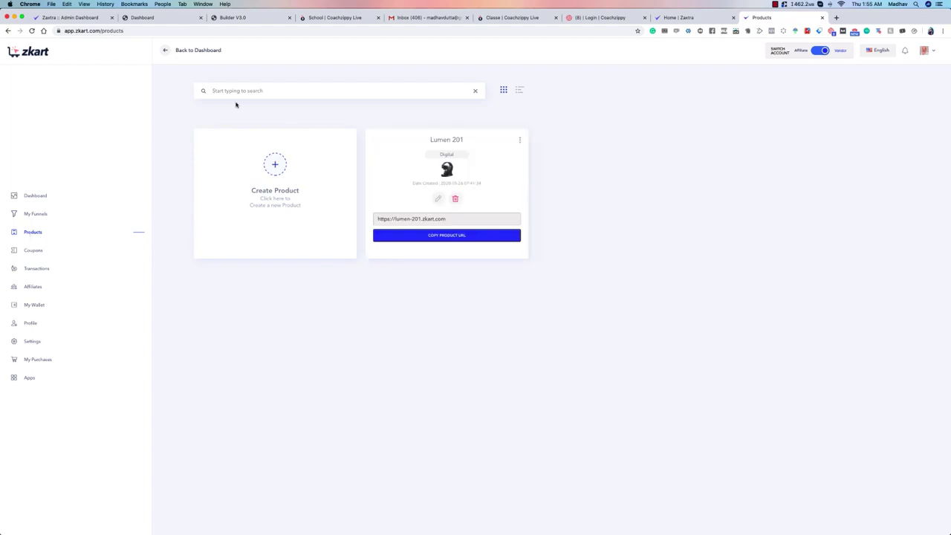
{"action": "left_click", "coordinate": [275, 168]}
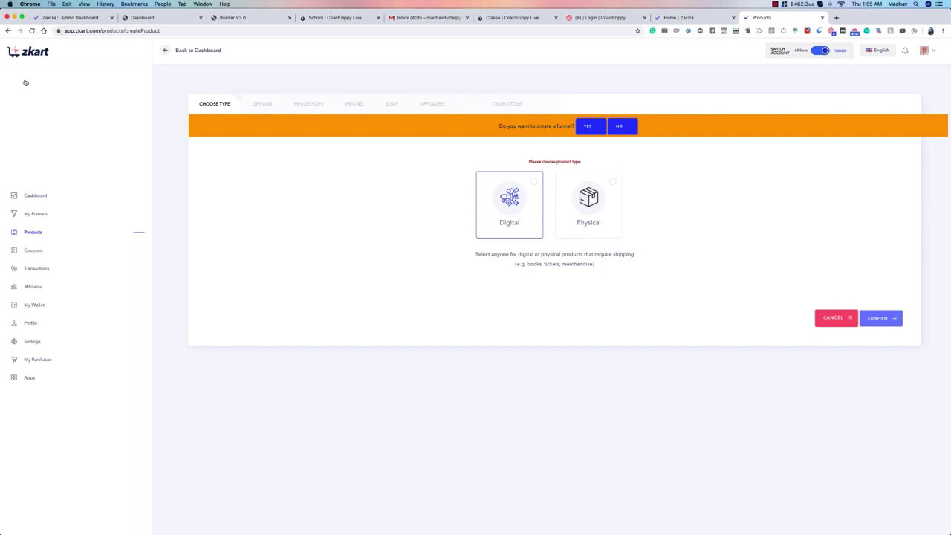
{"action": "left_click", "coordinate": [37, 233]}
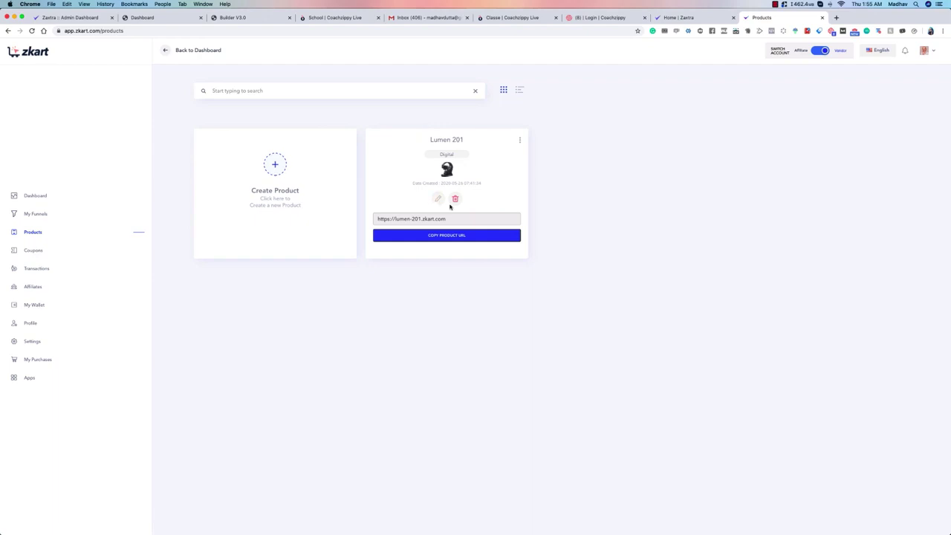
View the affiliate invite URL and the product URL of the Lumen 201 product.
{"action": "left_click", "coordinate": [520, 140]}
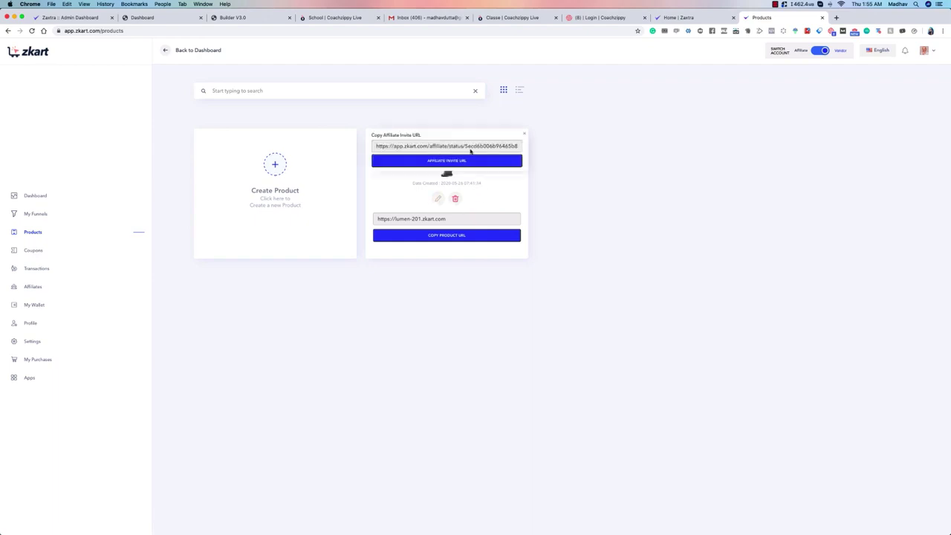
{"action": "left_click", "coordinate": [524, 137]}
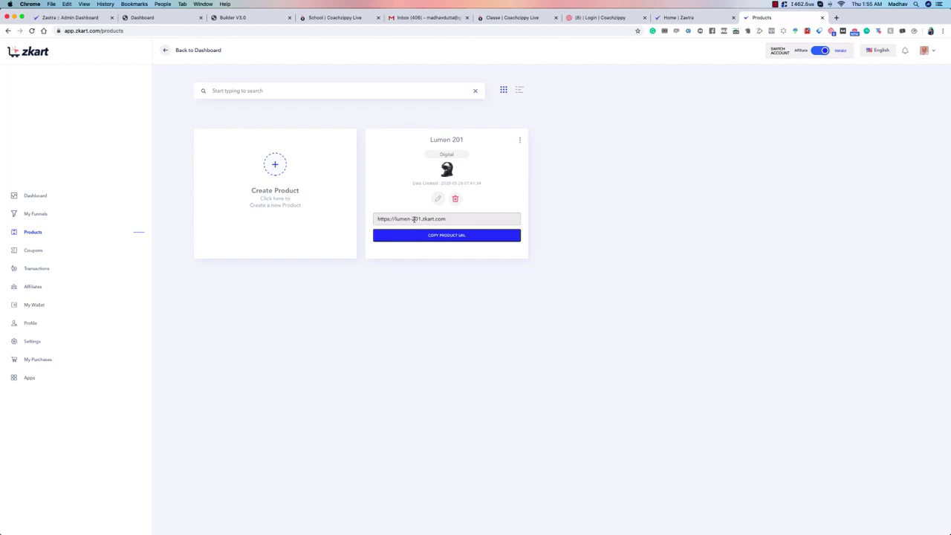
{"action": "left_click_drag", "start_coordinate": [378, 218], "coordinate": [478, 221]}
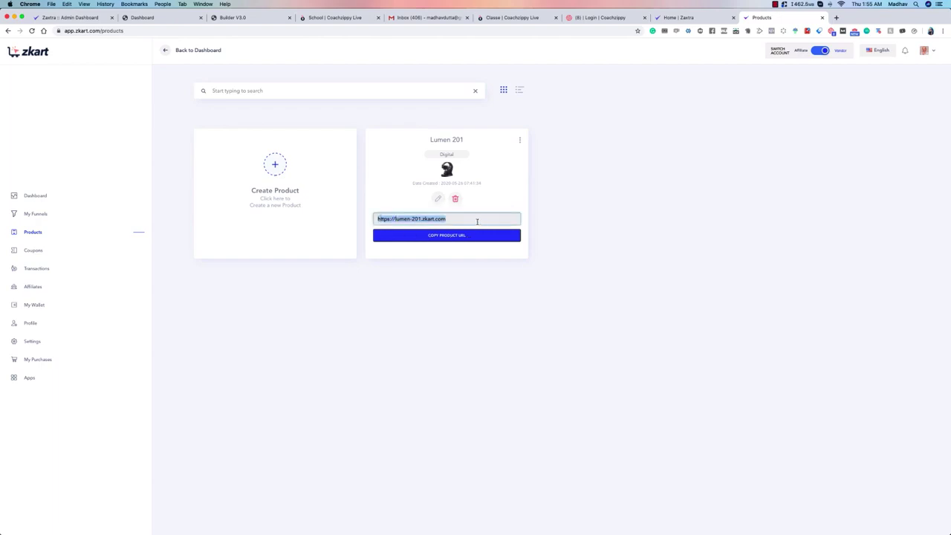
{"action": "left_click", "coordinate": [519, 189]}
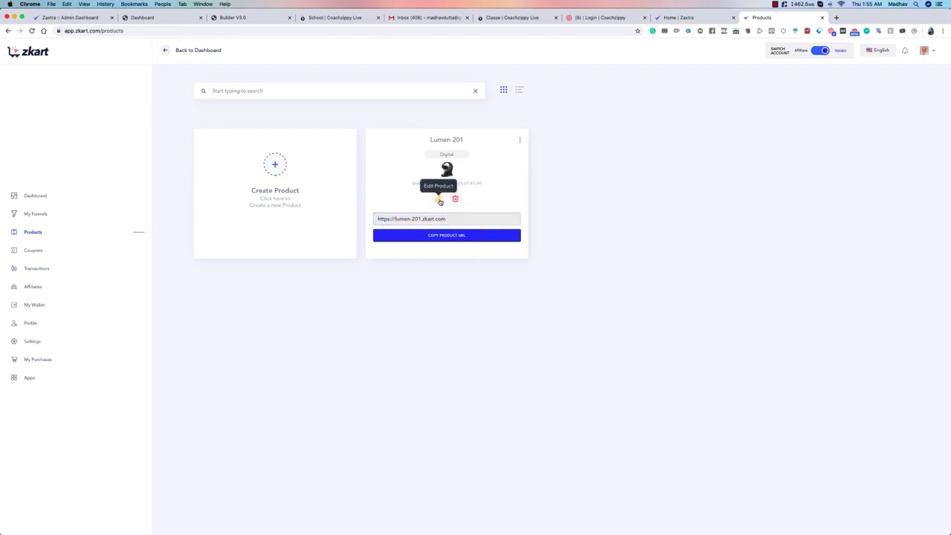
Copy the affiliate invite URL of the Lumen 201 product and open it in a new browser tab.
{"action": "left_click", "coordinate": [519, 142]}
{"action": "left_click", "coordinate": [442, 161]}
{"action": "left_click", "coordinate": [524, 135]}
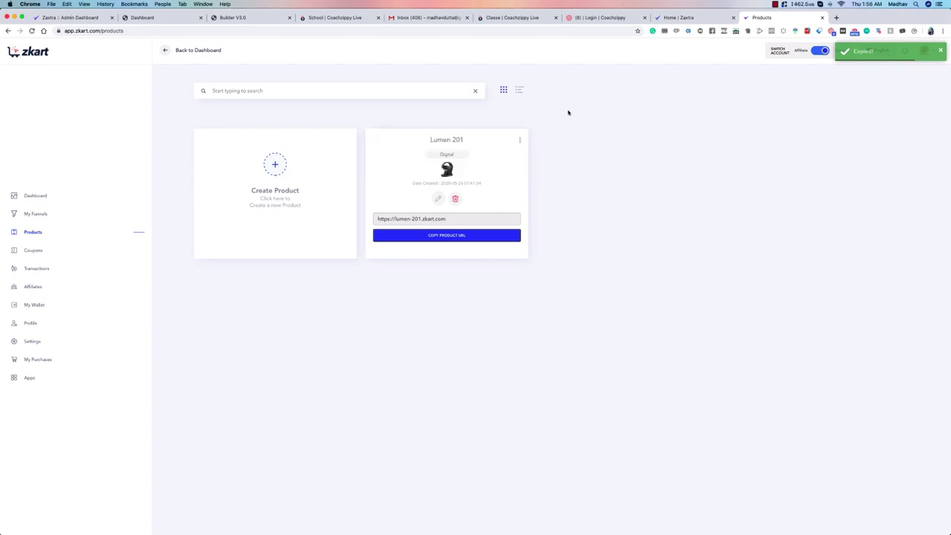
{"action": "left_click", "coordinate": [836, 18]}
{"action": "key", "text": "super+v"}
{"action": "key", "text": "Return"}
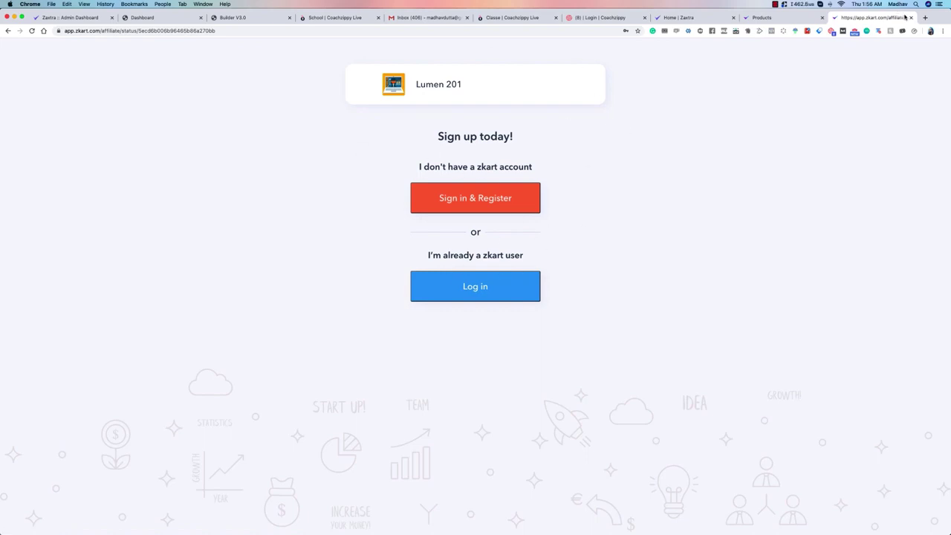
View the invite's login form, copy the page address, close the tab, and open the address in a new incognito window.
{"action": "left_click", "coordinate": [524, 278]}
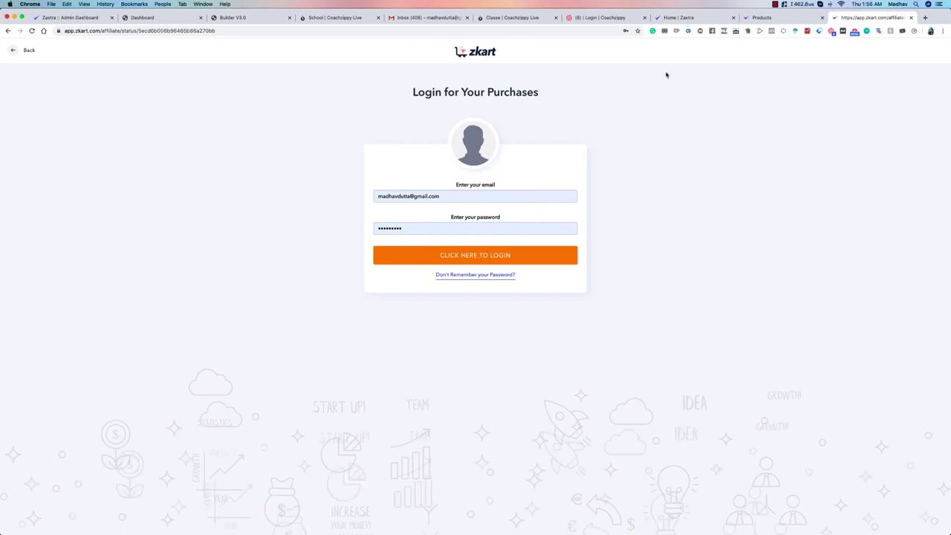
{"action": "left_click", "coordinate": [357, 30]}
{"action": "key", "text": "super+c"}
{"action": "left_click", "coordinate": [911, 17]}
{"action": "left_click", "coordinate": [942, 31]}
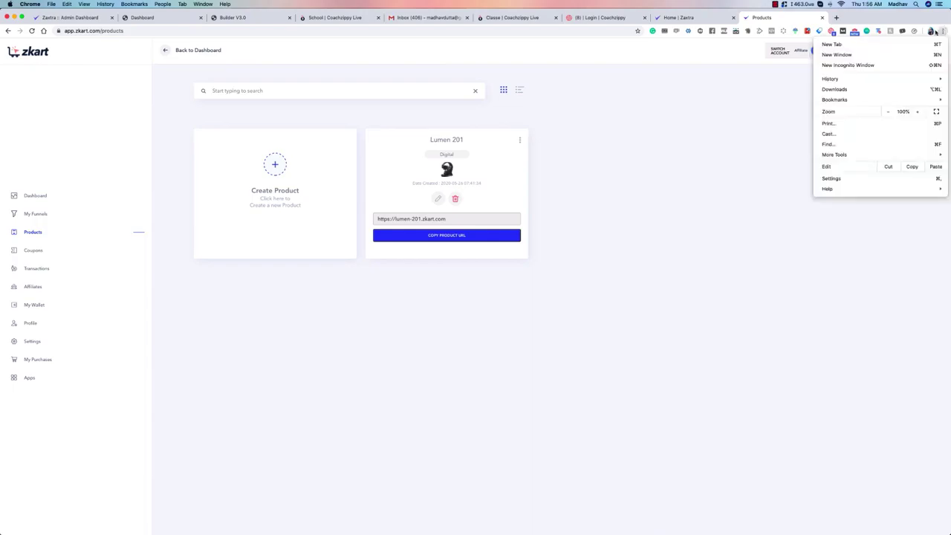
{"action": "left_click", "coordinate": [868, 67]}
{"action": "key", "text": "super+v"}
{"action": "key", "text": "Return"}
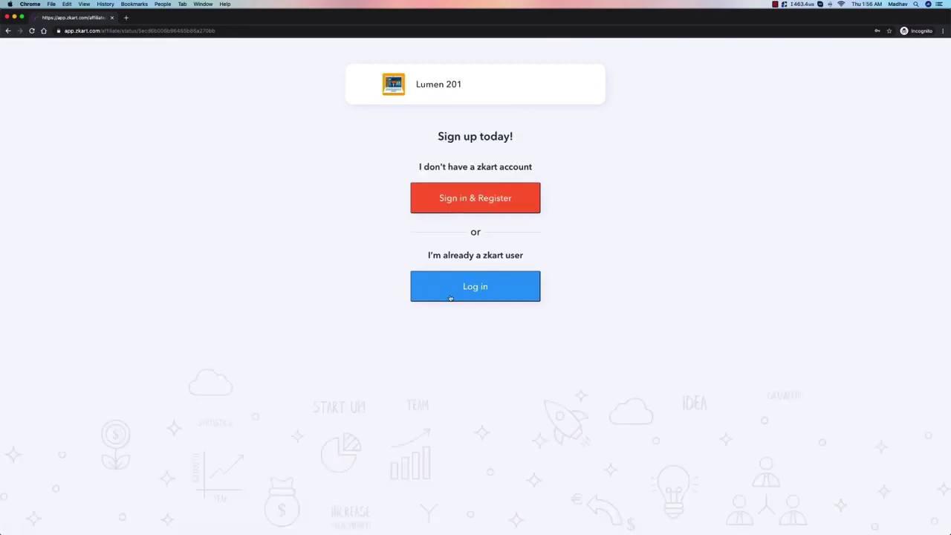
Log in as an existing zkart user from the Lumen 201 invite page with the prefilled credentials.
{"action": "left_click", "coordinate": [449, 294]}
{"action": "left_click", "coordinate": [470, 192]}
{"action": "left_click", "coordinate": [475, 215]}
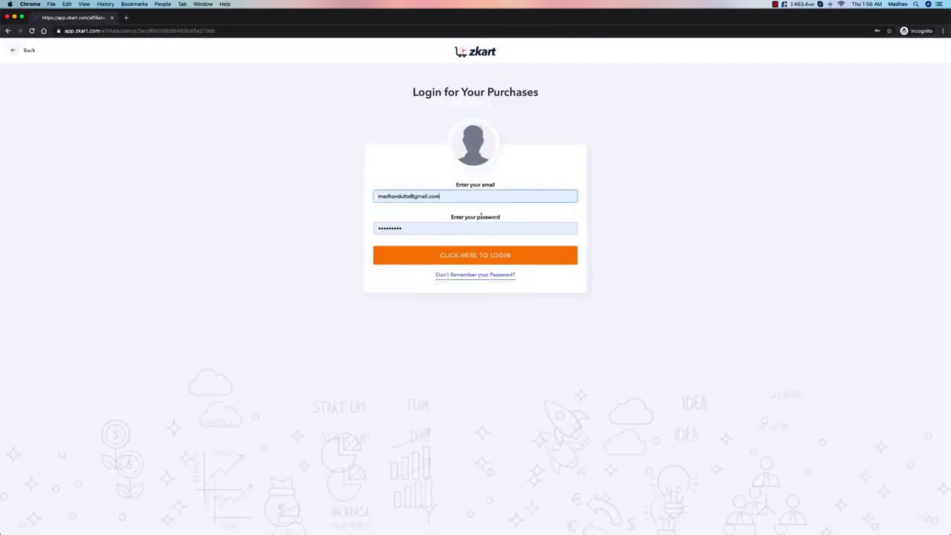
{"action": "left_click", "coordinate": [506, 256]}
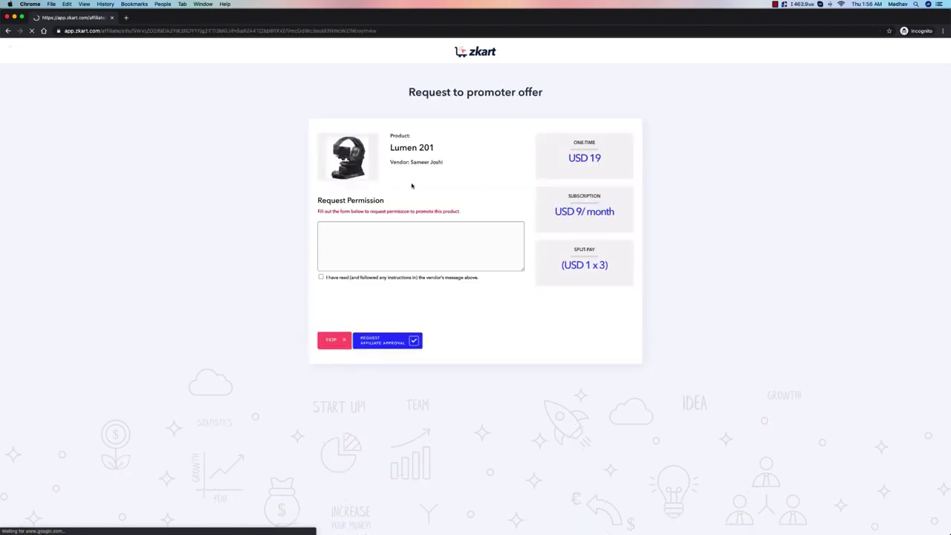
Enter "Please allow me to promote" as the permission request for Lumen 201, and confirm having read the vendor's message.
{"action": "left_click", "coordinate": [360, 232]}
{"action": "type", "text": "Please allow"}
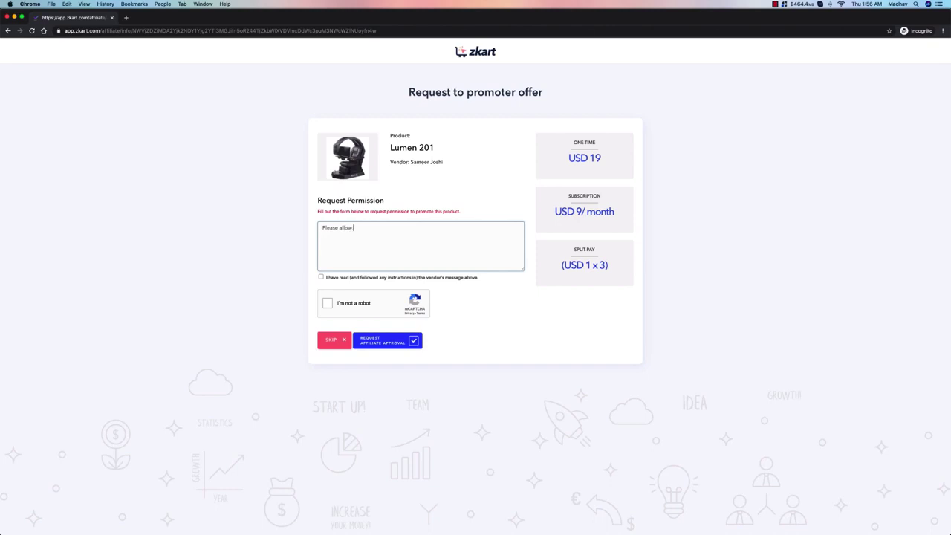
{"action": "type", "text": " me to promote"}
{"action": "left_click", "coordinate": [322, 277]}
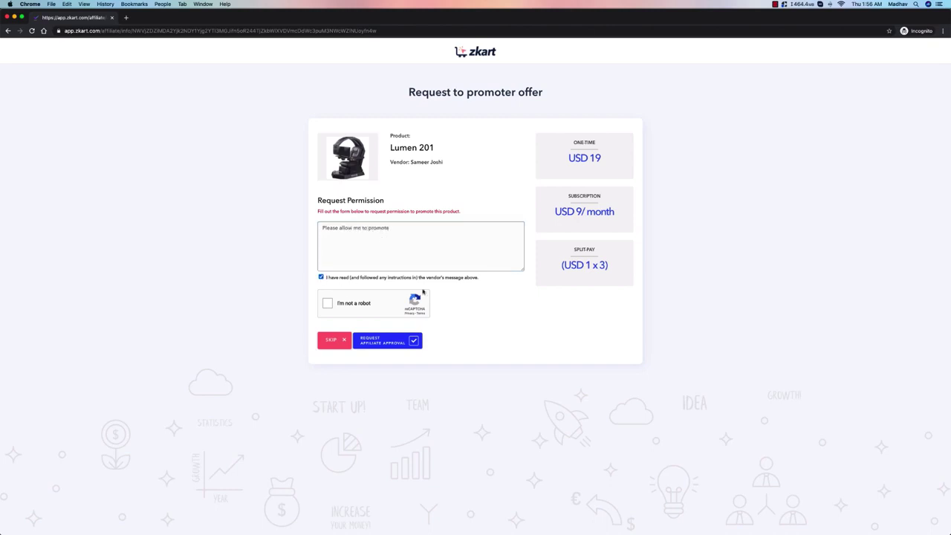
Complete the reCAPTCHA check by selecting and verifying the squares with stairs.
{"action": "left_click", "coordinate": [326, 304]}
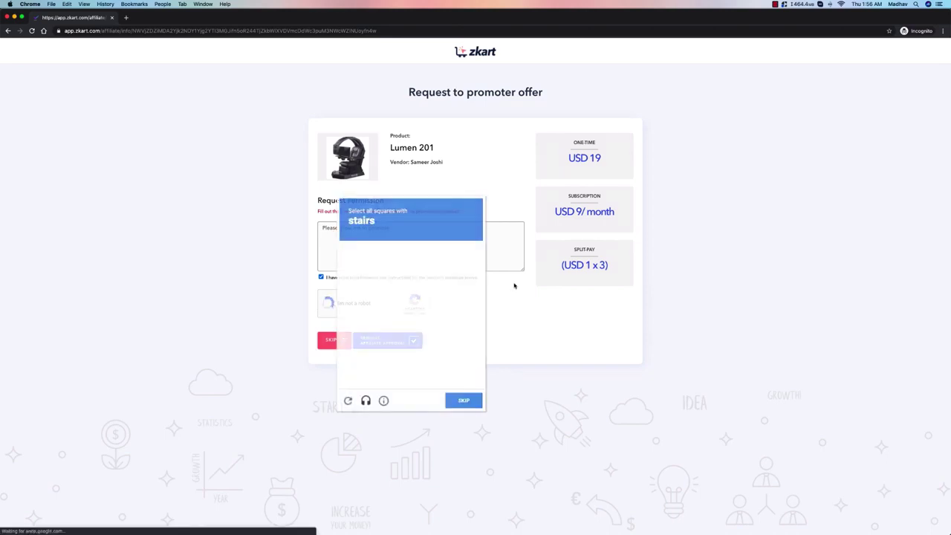
{"action": "left_click", "coordinate": [429, 305]}
{"action": "left_click", "coordinate": [393, 297]}
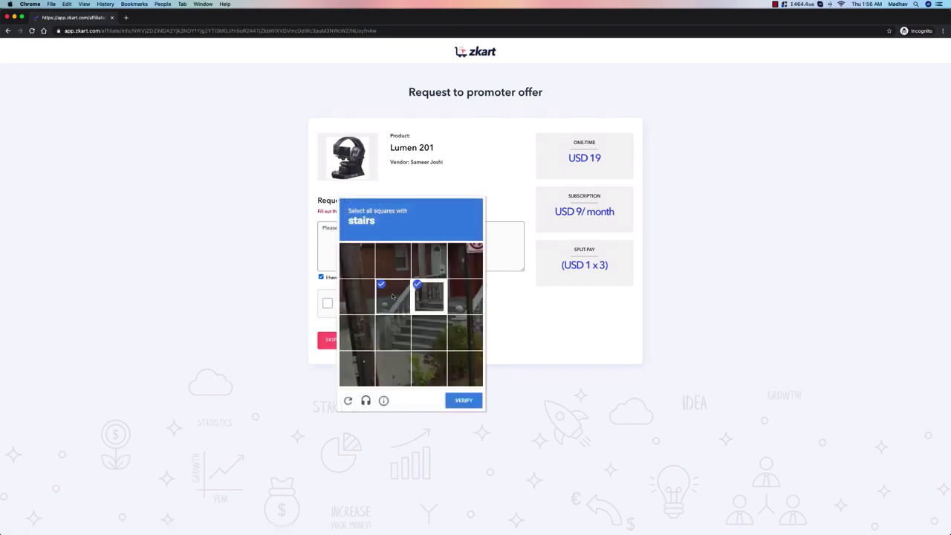
{"action": "left_click", "coordinate": [392, 333]}
{"action": "left_click", "coordinate": [429, 333]}
{"action": "left_click", "coordinate": [465, 333]}
{"action": "left_click", "coordinate": [468, 297]}
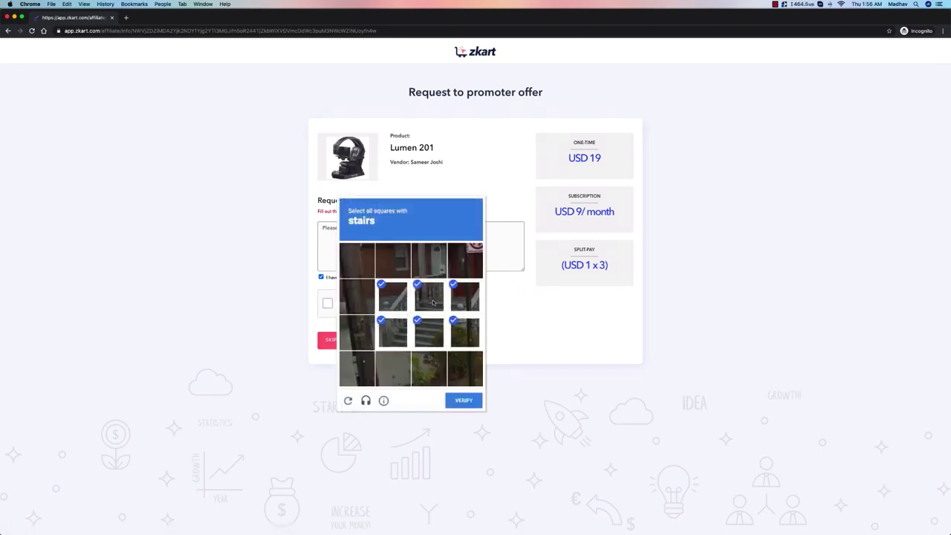
{"action": "left_click", "coordinate": [468, 403]}
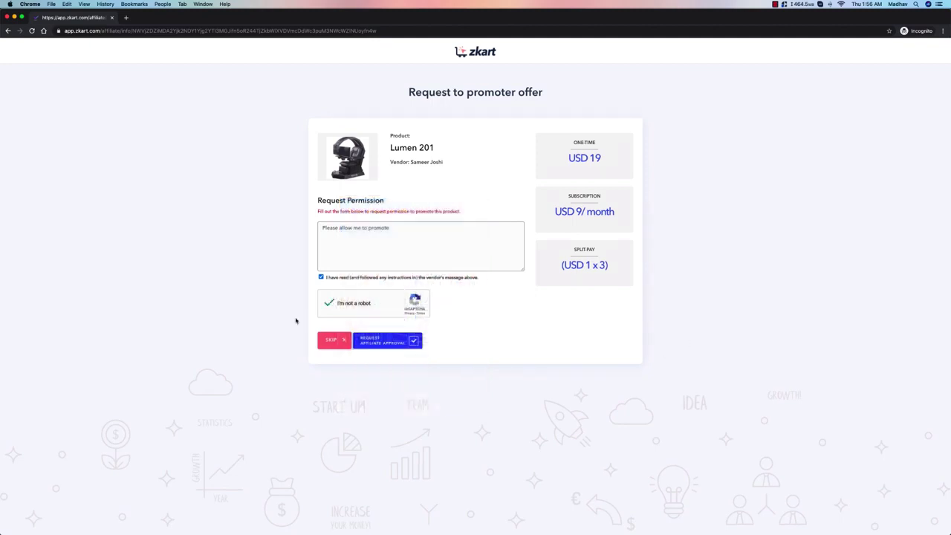
Submit the request for affiliate approval, and open the overview of affiliate activity.
{"action": "left_click", "coordinate": [383, 343]}
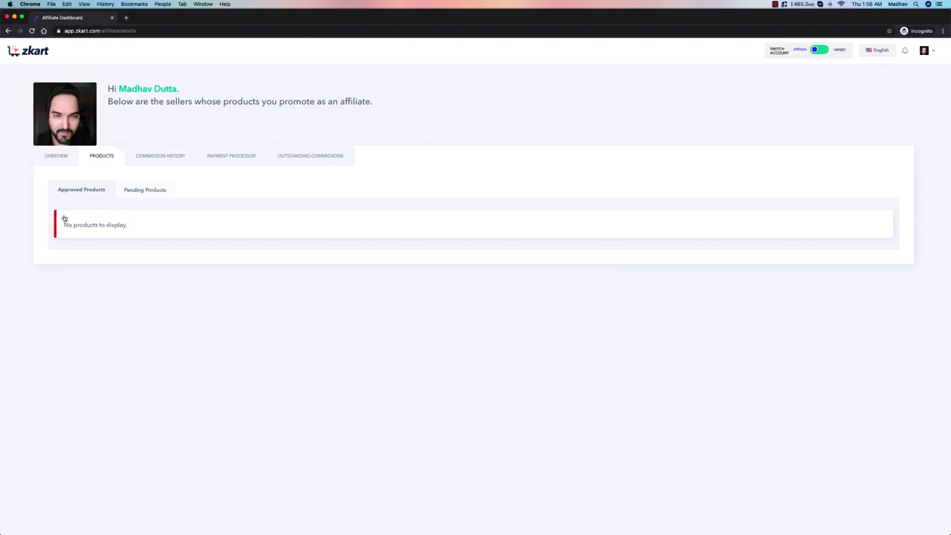
{"action": "left_click", "coordinate": [57, 161]}
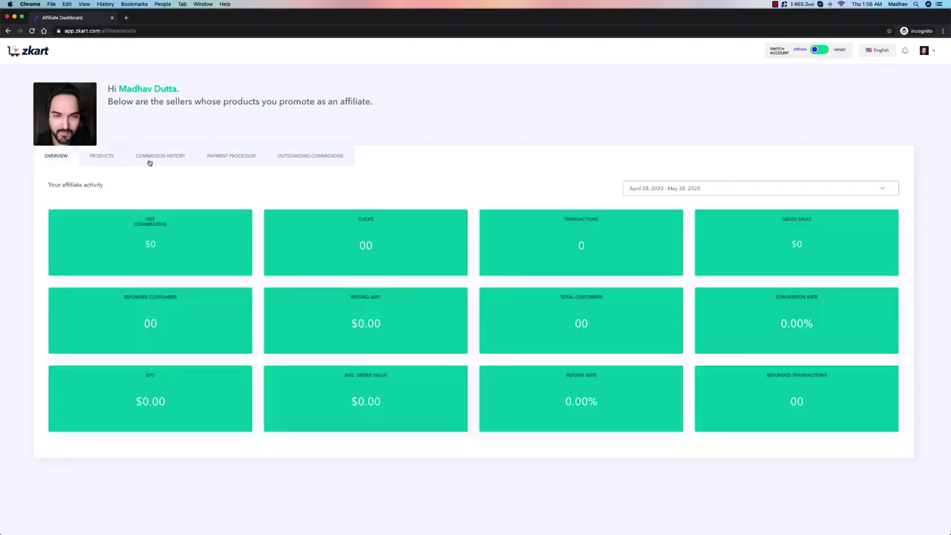
View the pending product Lumen 201 in the affiliate products and examine its affiliate link information.
{"action": "left_click", "coordinate": [97, 156]}
{"action": "left_click", "coordinate": [133, 191]}
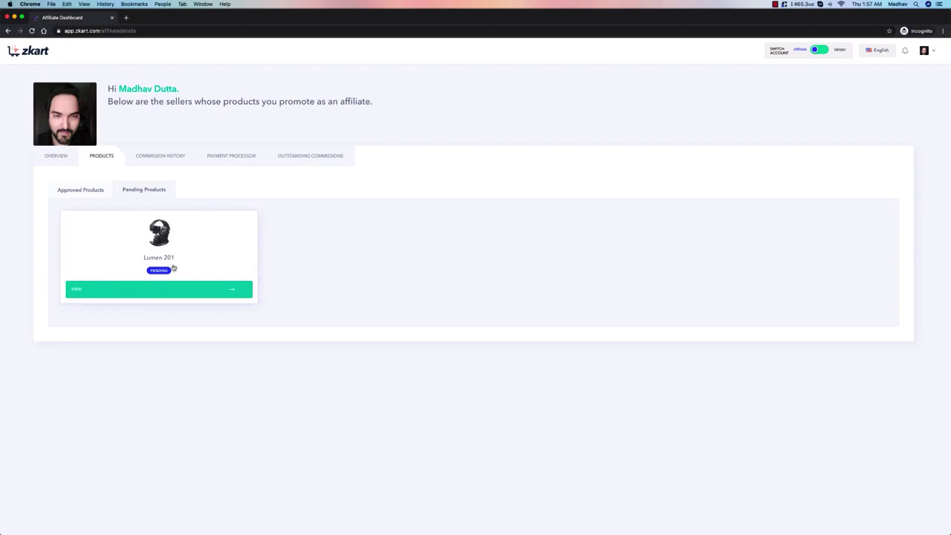
{"action": "left_click", "coordinate": [223, 290]}
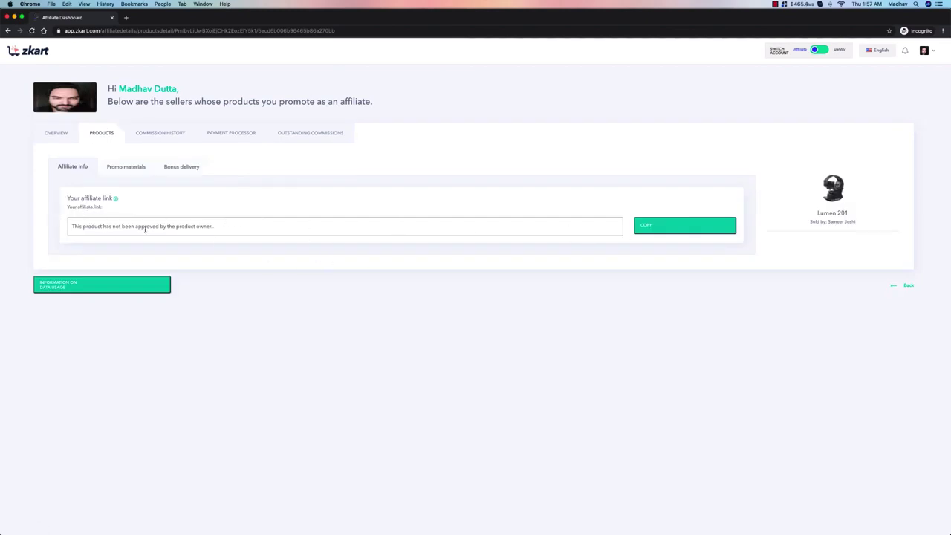
Switch to the vendor account's browser window and look through the approved affiliates and the affiliate requests.
{"action": "left_click_drag", "start_coordinate": [167, 23], "coordinate": [743, 28]}
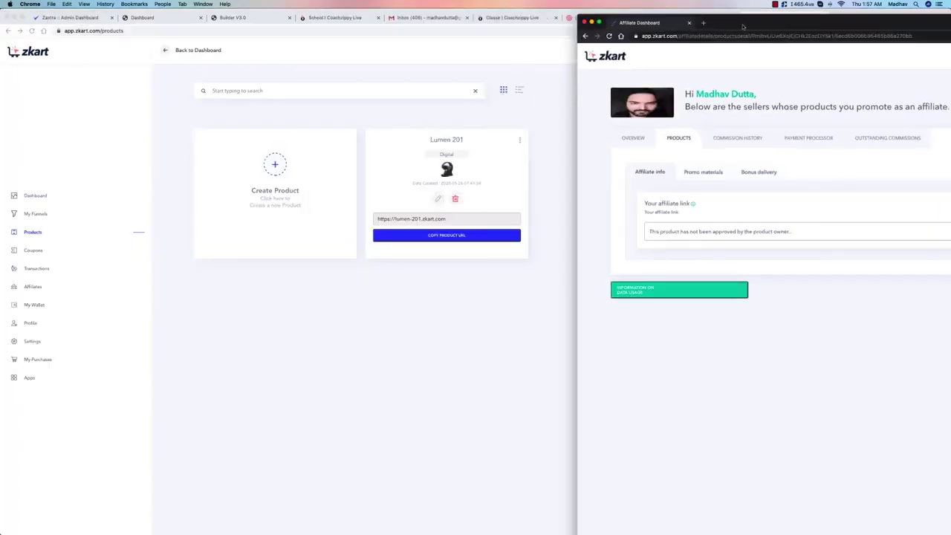
{"action": "left_click", "coordinate": [563, 118]}
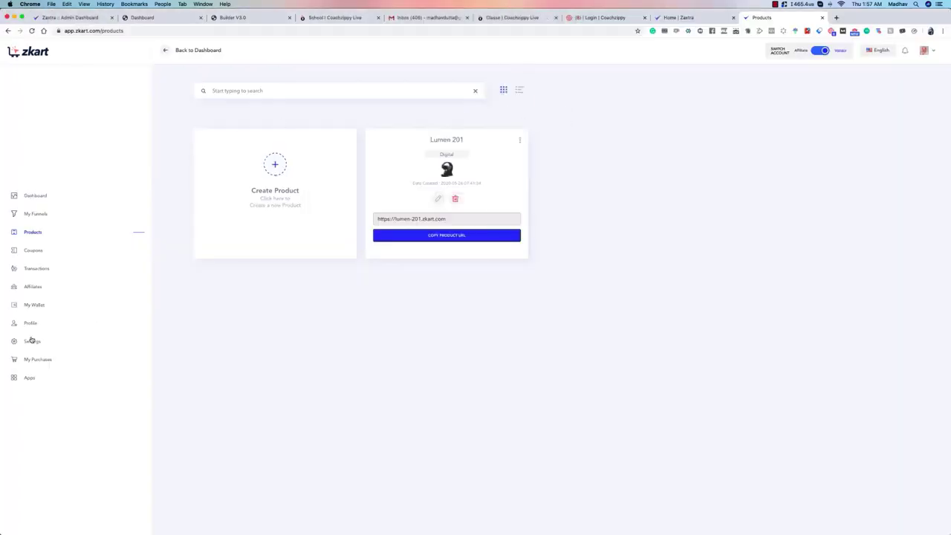
{"action": "left_click", "coordinate": [33, 288]}
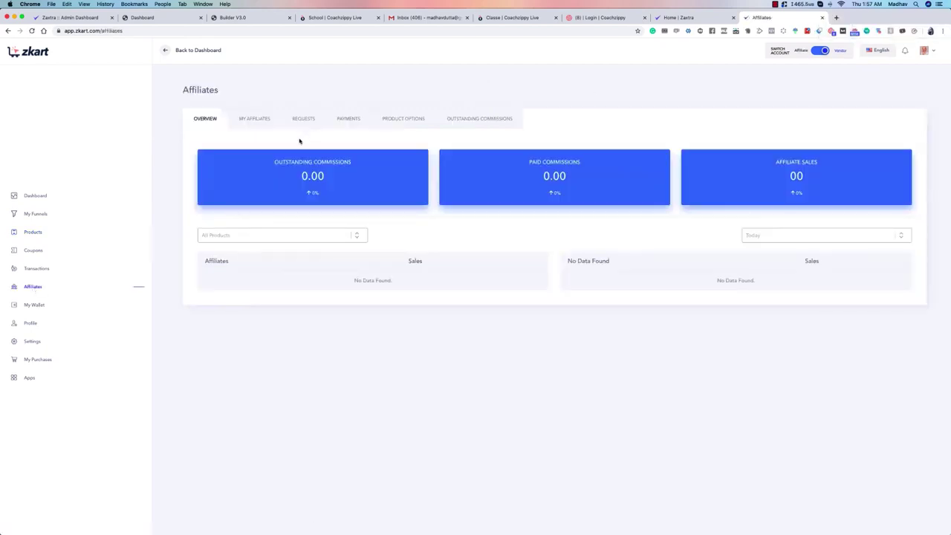
{"action": "left_click", "coordinate": [255, 121]}
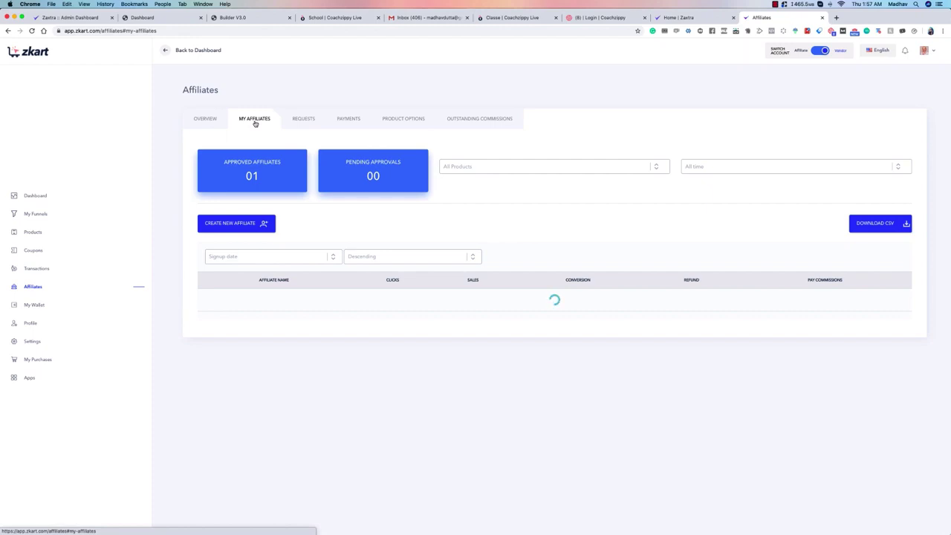
{"action": "left_click", "coordinate": [294, 123]}
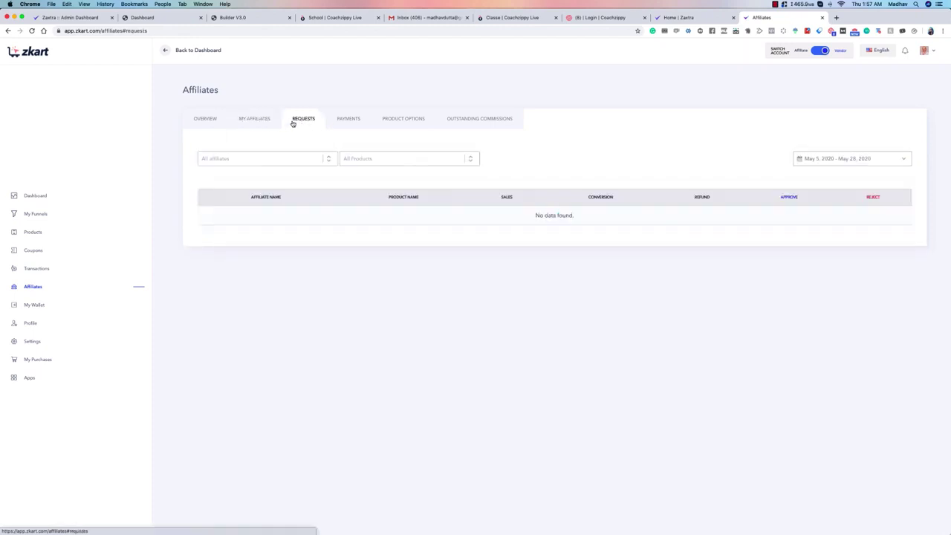
{"action": "left_click", "coordinate": [266, 121]}
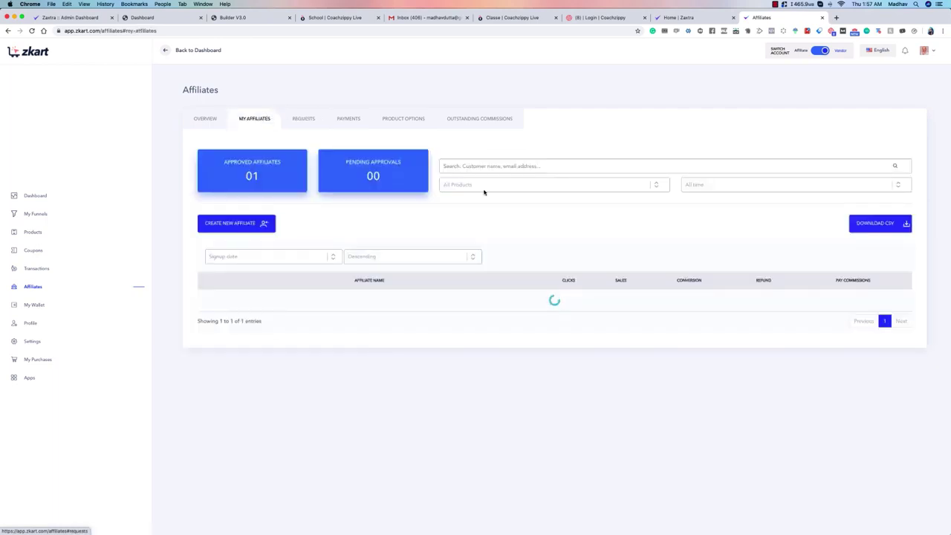
View the listed affiliate's profile and examine the name, e-mail, company name and affiliate ID.
{"action": "left_click_drag", "start_coordinate": [336, 304], "coordinate": [387, 306]}
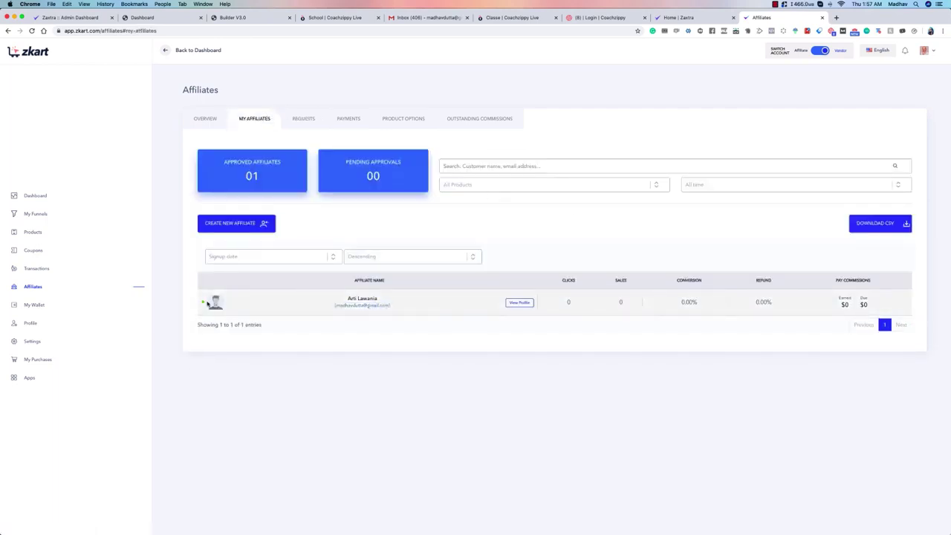
{"action": "left_click", "coordinate": [523, 303]}
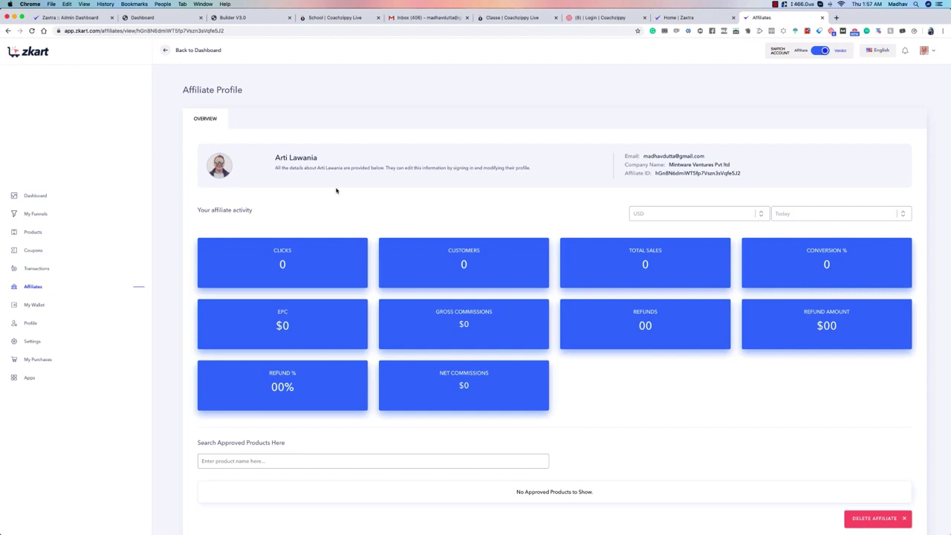
{"action": "left_click_drag", "start_coordinate": [710, 159], "coordinate": [643, 158]}
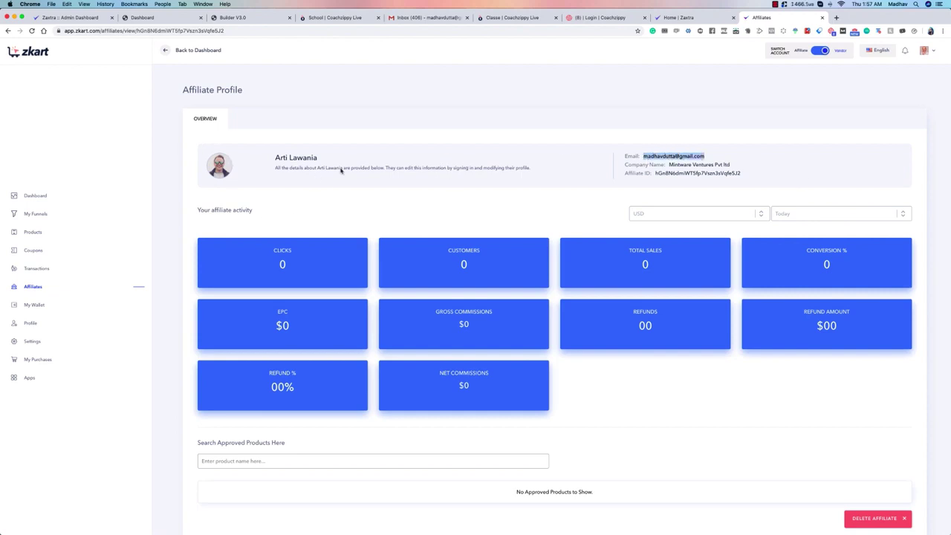
{"action": "left_click_drag", "start_coordinate": [320, 158], "coordinate": [272, 162]}
{"action": "left_click", "coordinate": [286, 174]}
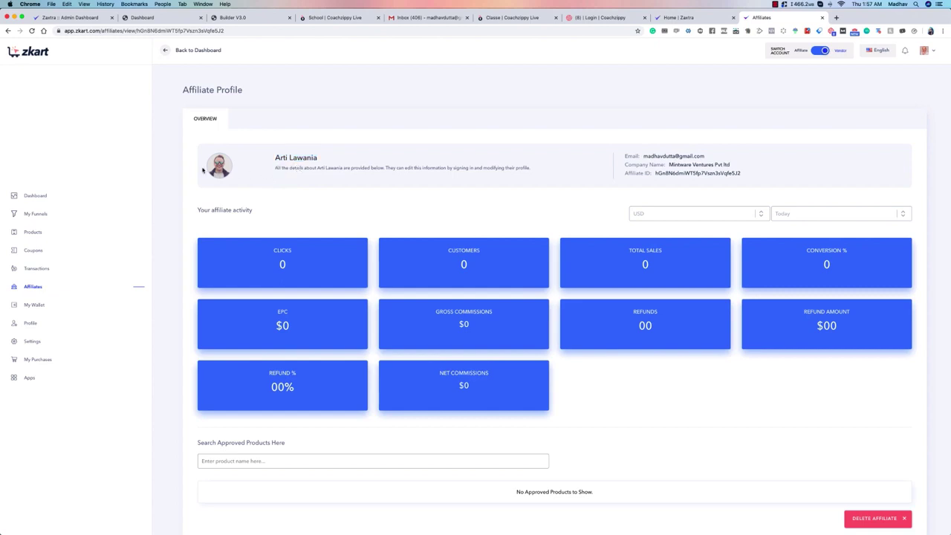
{"action": "left_click_drag", "start_coordinate": [720, 166], "coordinate": [773, 178]}
{"action": "left_click", "coordinate": [774, 178]}
Examine the affiliate's activity figures, the available currency choices and the search for approved products.
{"action": "scroll", "coordinate": [617, 178], "scroll_direction": "down", "scroll_amount": 1}
{"action": "left_click", "coordinate": [714, 207]}
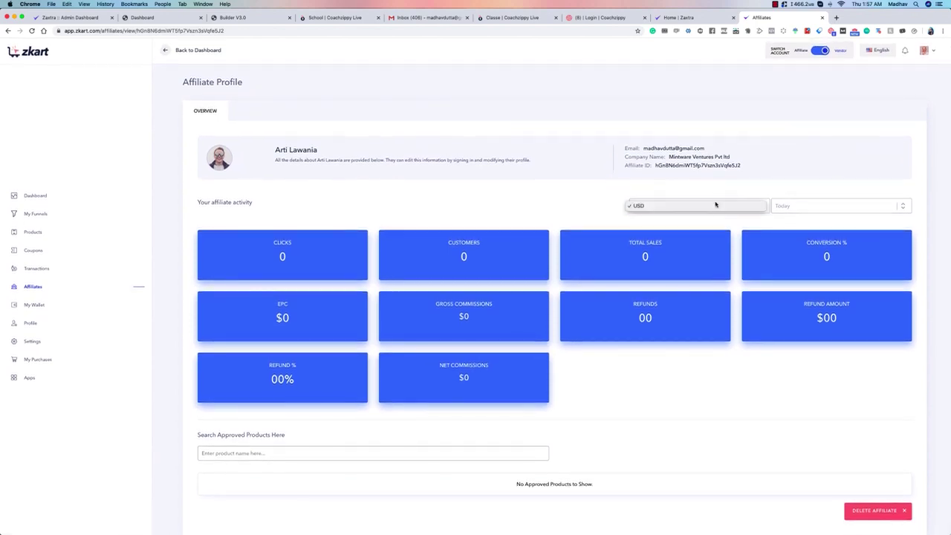
{"action": "left_click", "coordinate": [716, 207]}
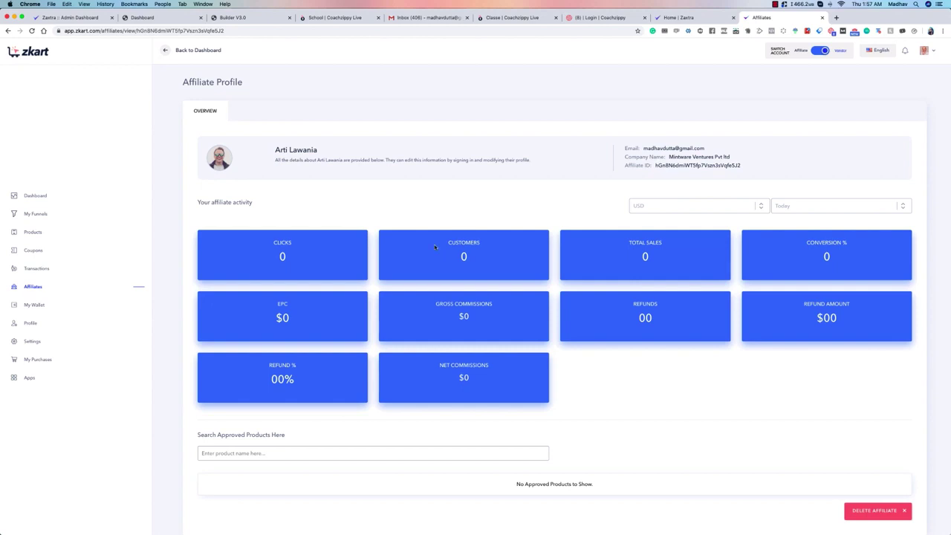
{"action": "left_click", "coordinate": [342, 453]}
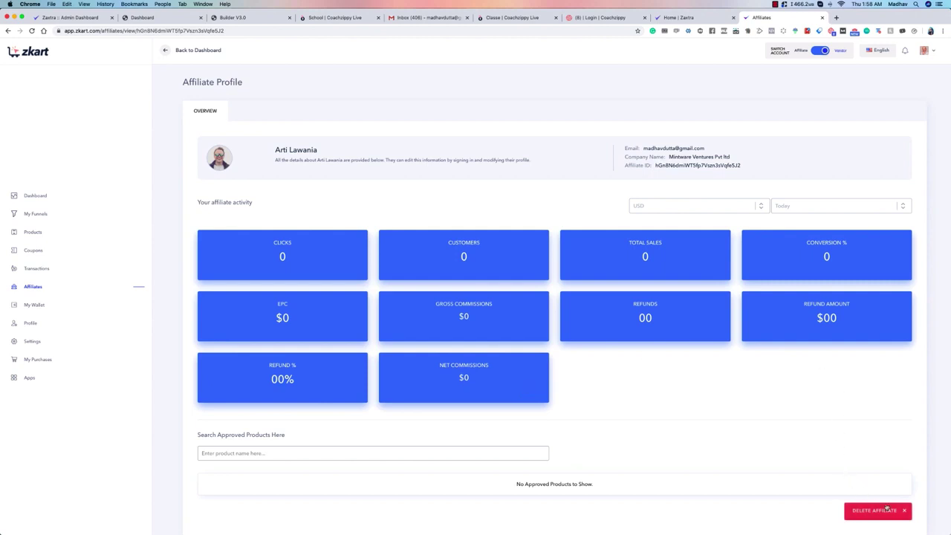
Return to the affiliates area and review the affiliate list, outstanding commissions and product options.
{"action": "left_click", "coordinate": [38, 288]}
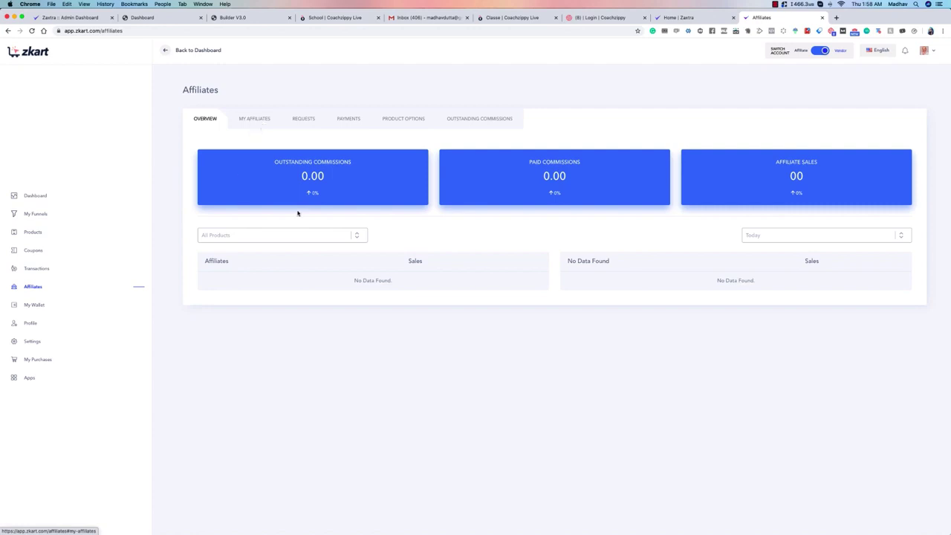
{"action": "left_click", "coordinate": [267, 119]}
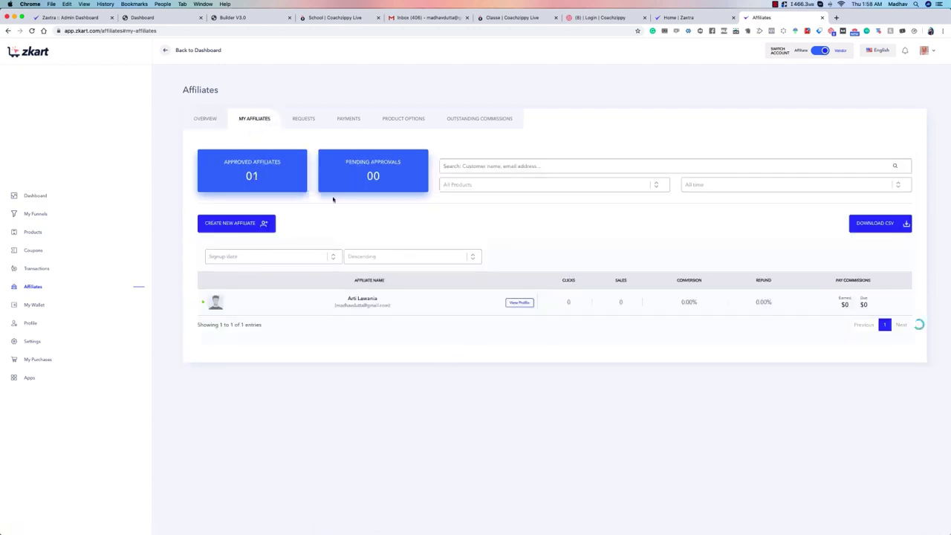
{"action": "left_click", "coordinate": [480, 122]}
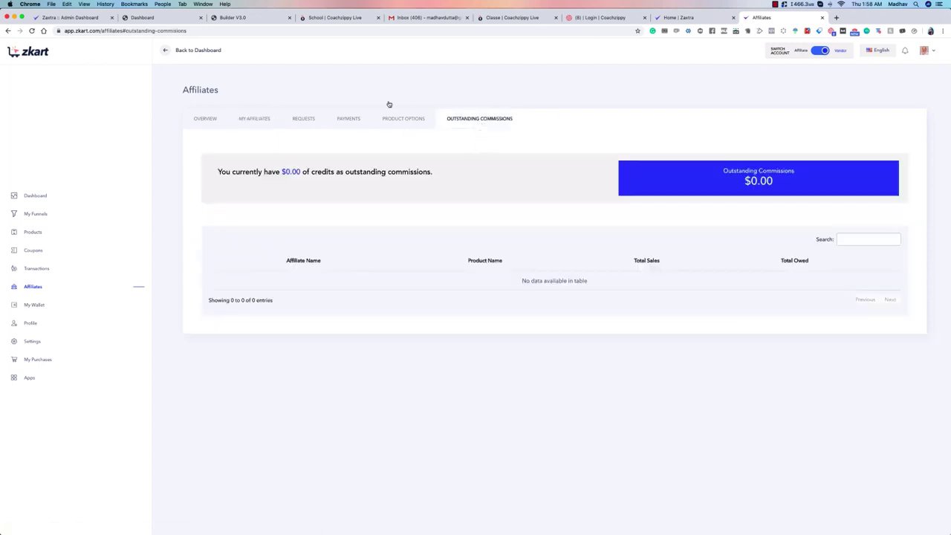
{"action": "left_click", "coordinate": [407, 120]}
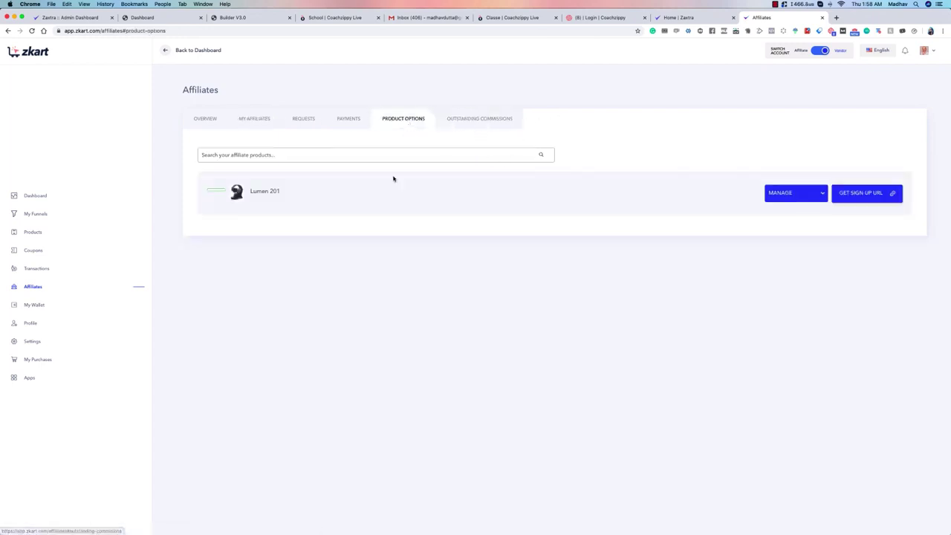
Check the management options for Lumen 201, including Edit Sign Up Page, and open its promo materials.
{"action": "left_click", "coordinate": [794, 202]}
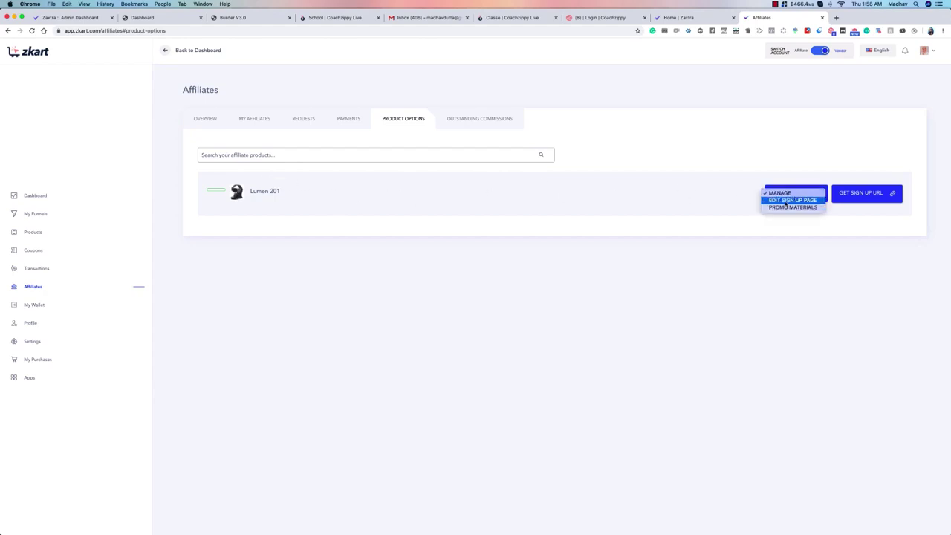
{"action": "left_click", "coordinate": [786, 203]}
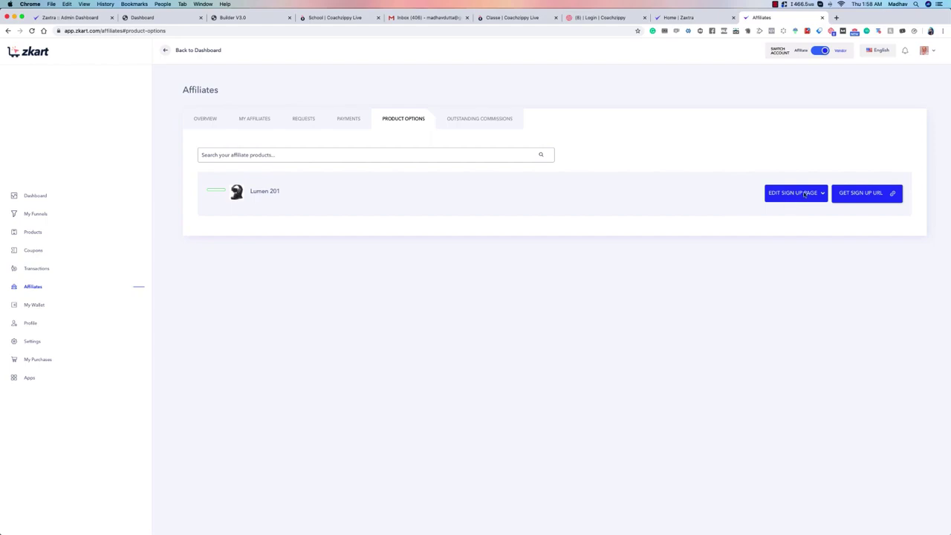
{"action": "left_click", "coordinate": [815, 196]}
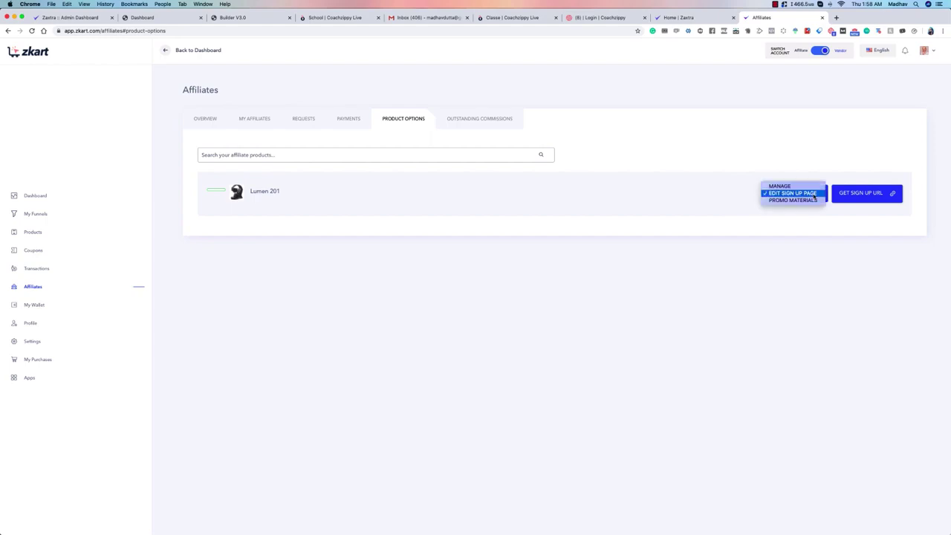
{"action": "left_click", "coordinate": [795, 193]}
{"action": "left_click", "coordinate": [789, 194]}
{"action": "left_click", "coordinate": [787, 201]}
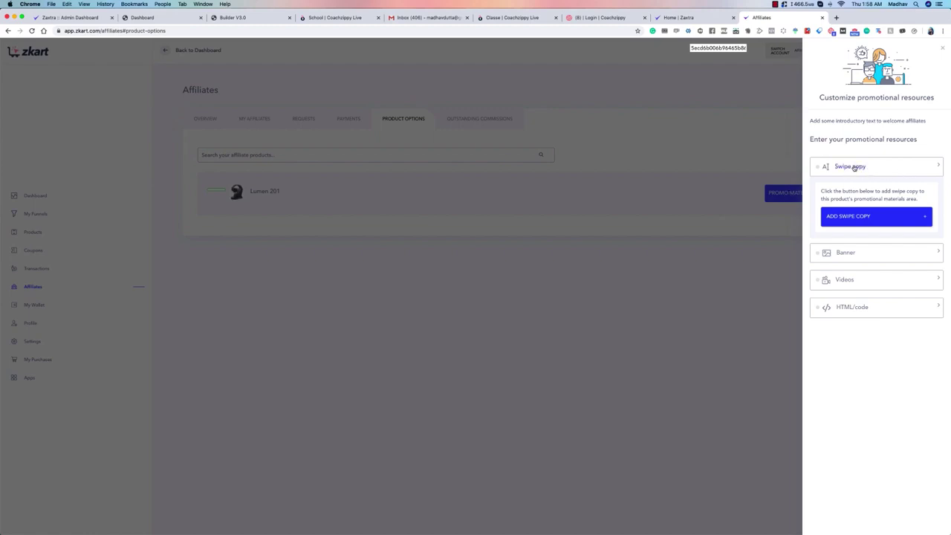
Examine the form for adding swipe copy, including its name, description and body fields, and close it without saving.
{"action": "left_click", "coordinate": [859, 216]}
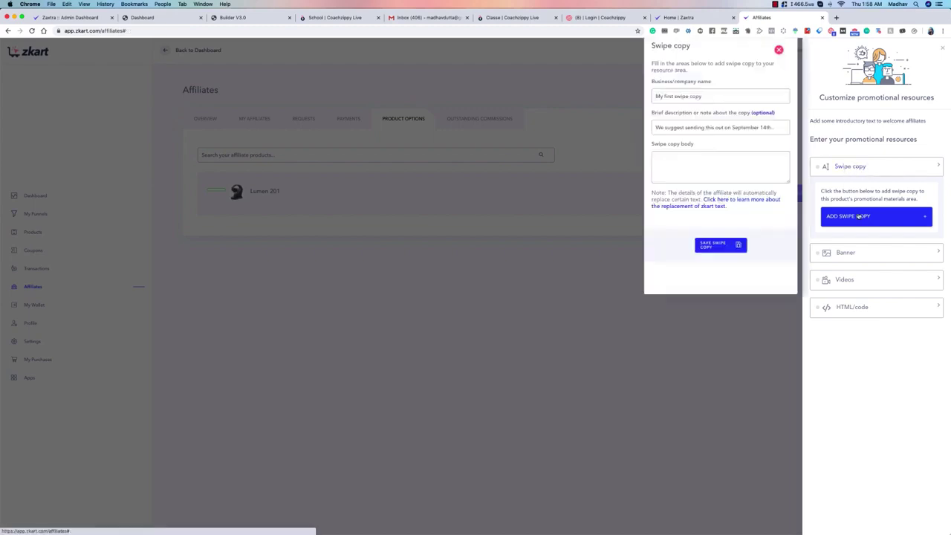
{"action": "left_click", "coordinate": [691, 96]}
{"action": "left_click", "coordinate": [718, 73]}
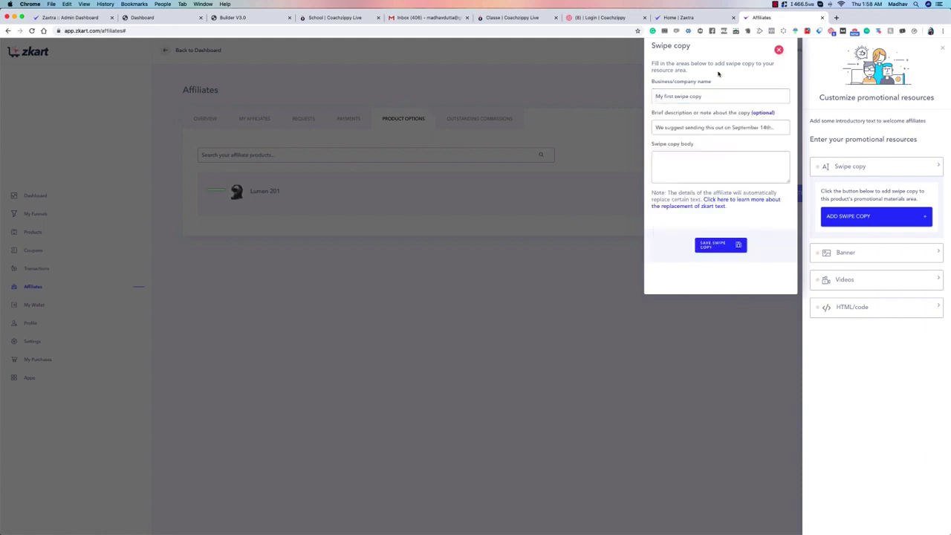
{"action": "left_click", "coordinate": [680, 163]}
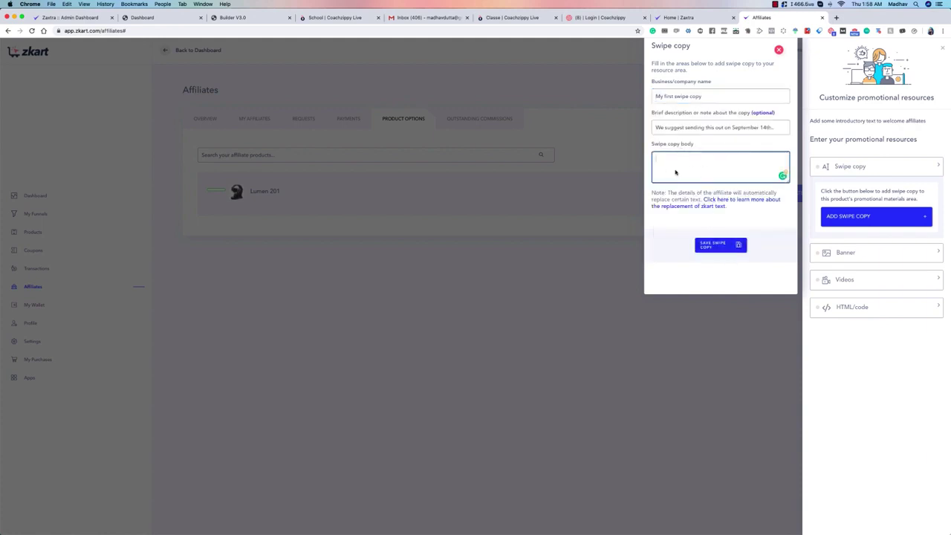
{"action": "left_click", "coordinate": [780, 51]}
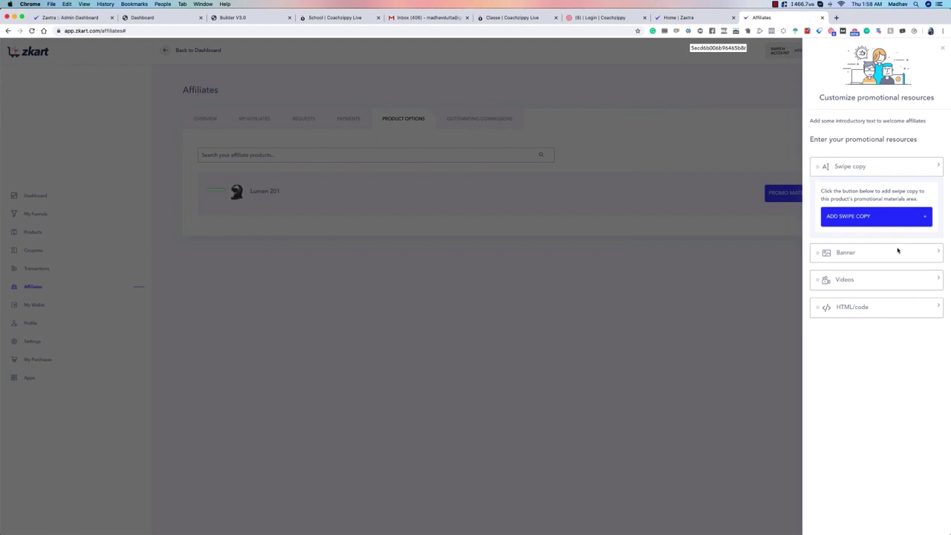
Examine the form for adding a promotional banner image, and close it without saving.
{"action": "left_click", "coordinate": [938, 253]}
{"action": "left_click", "coordinate": [873, 263]}
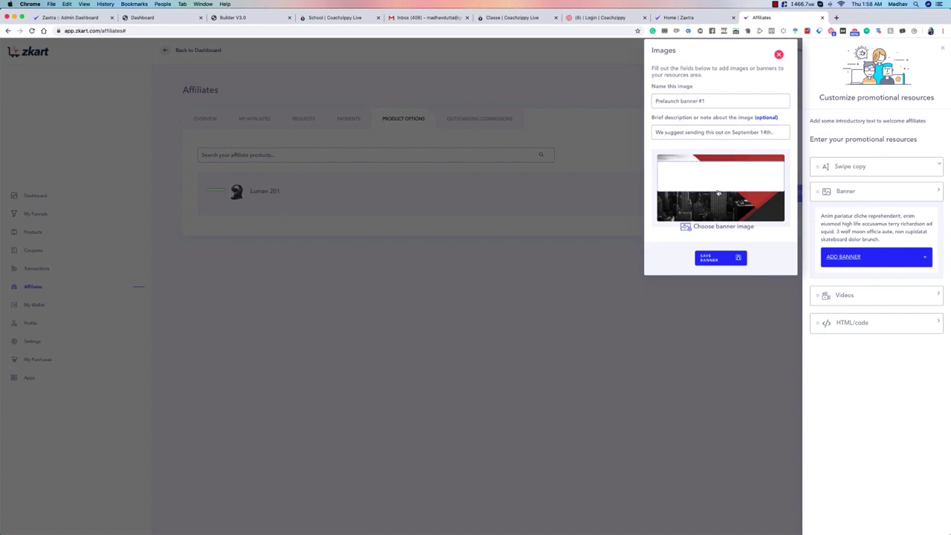
{"action": "left_click", "coordinate": [779, 56]}
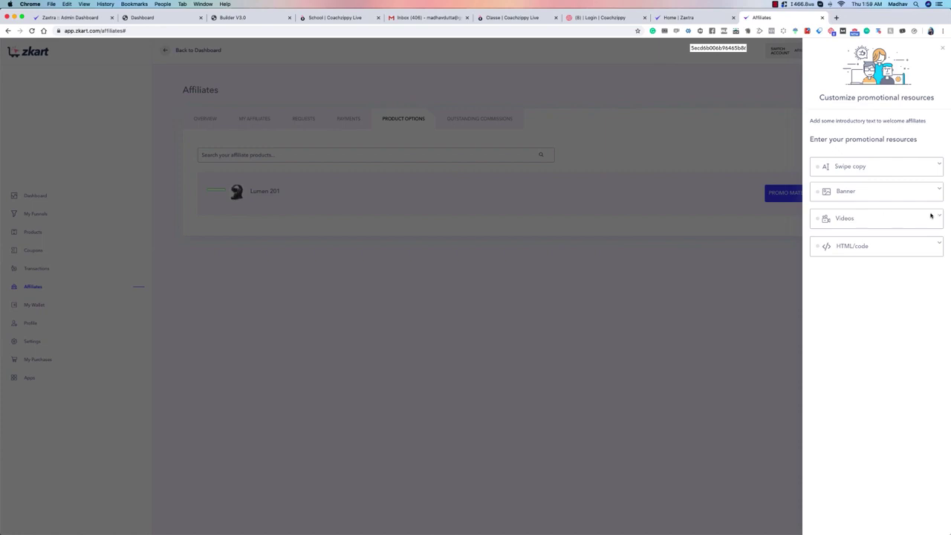
Examine the form for adding a promotional video, and close it without saving.
{"action": "left_click", "coordinate": [934, 216]}
{"action": "left_click", "coordinate": [842, 285]}
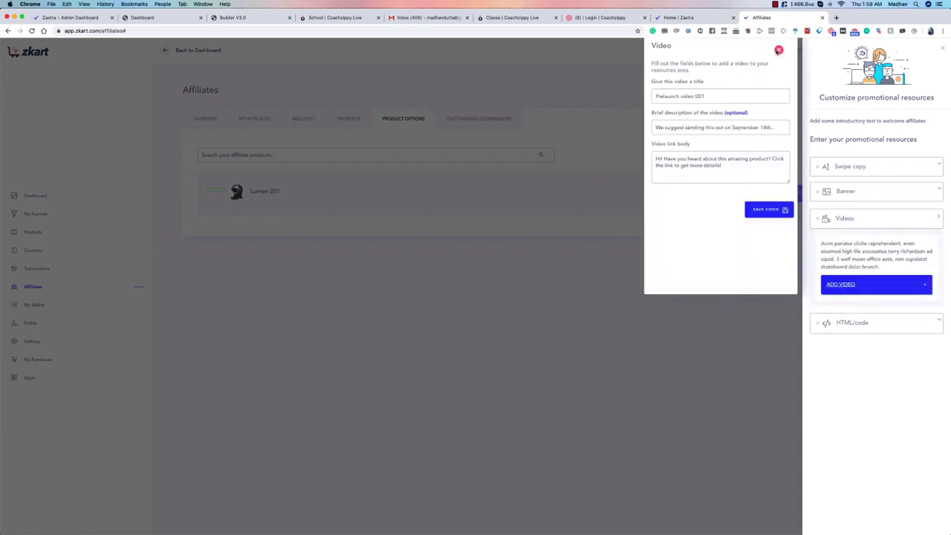
{"action": "left_click", "coordinate": [777, 51]}
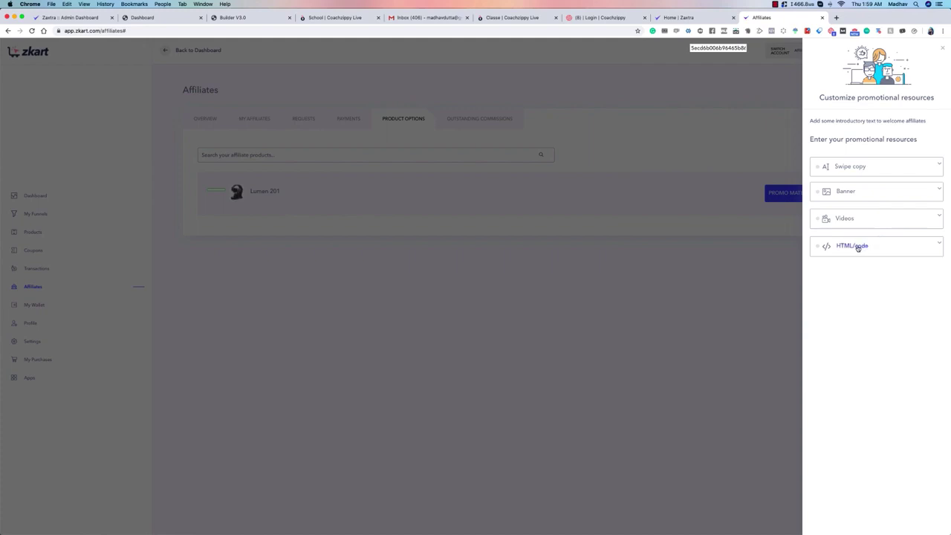
Examine the form for adding HTML/code without saving anything, and leave the promotional resources of Lumen 201.
{"action": "left_click", "coordinate": [940, 246]}
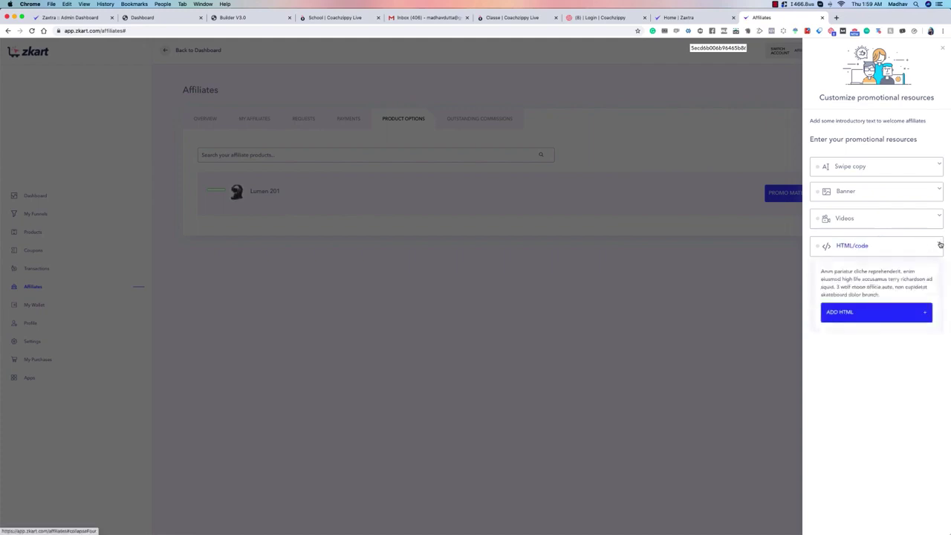
{"action": "left_click", "coordinate": [858, 315]}
{"action": "left_click", "coordinate": [779, 50]}
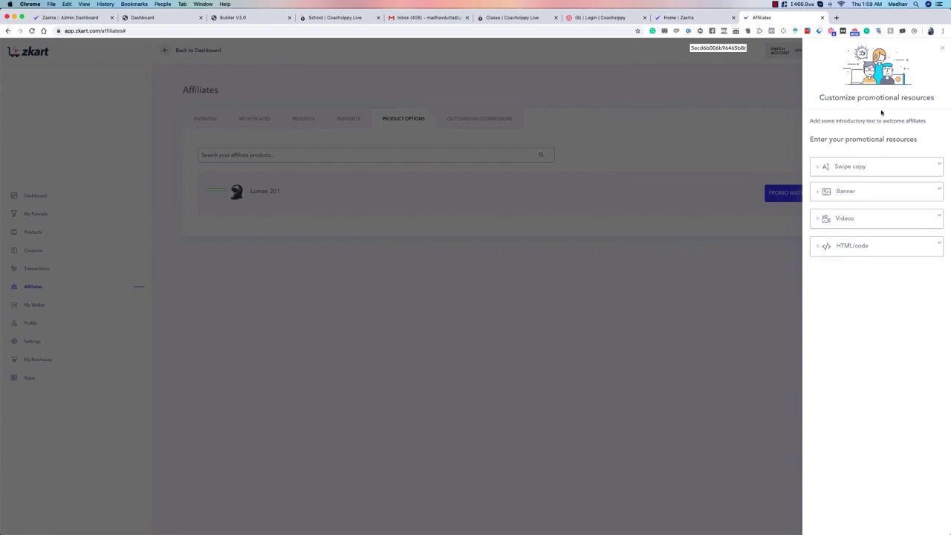
{"action": "left_click", "coordinate": [939, 50]}
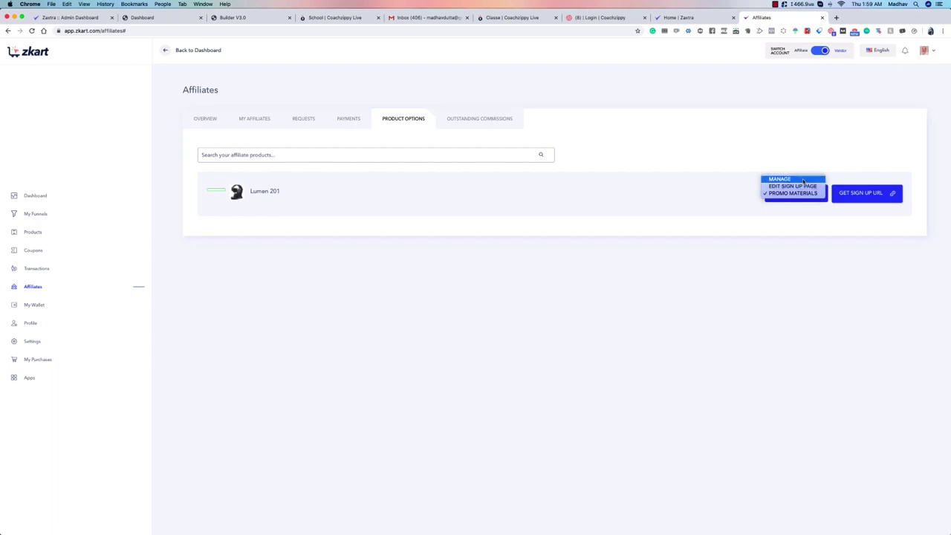
Open Lumen 201's example affiliate URL in a new browser tab, examine the affiliate account creation form, and close the tab.
{"action": "left_click", "coordinate": [858, 196]}
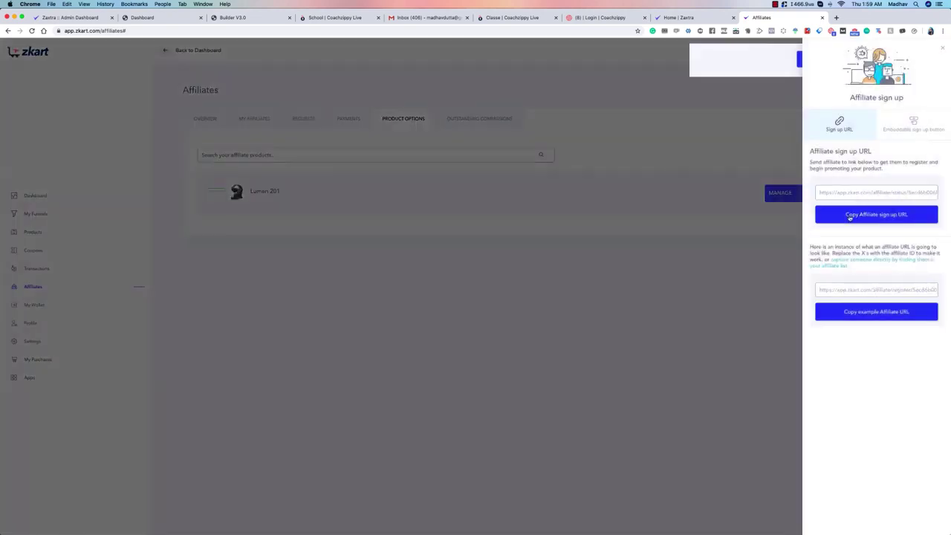
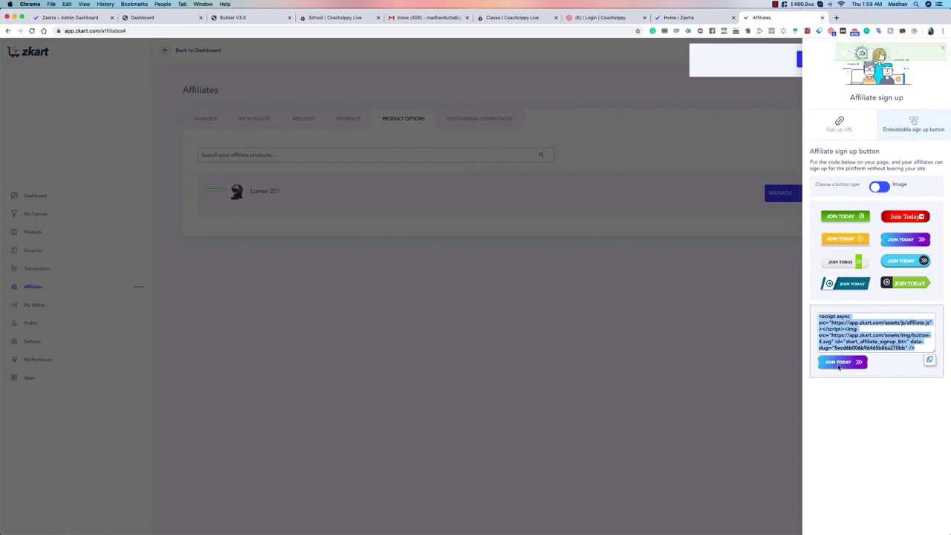
{"action": "left_click", "coordinate": [844, 128]}
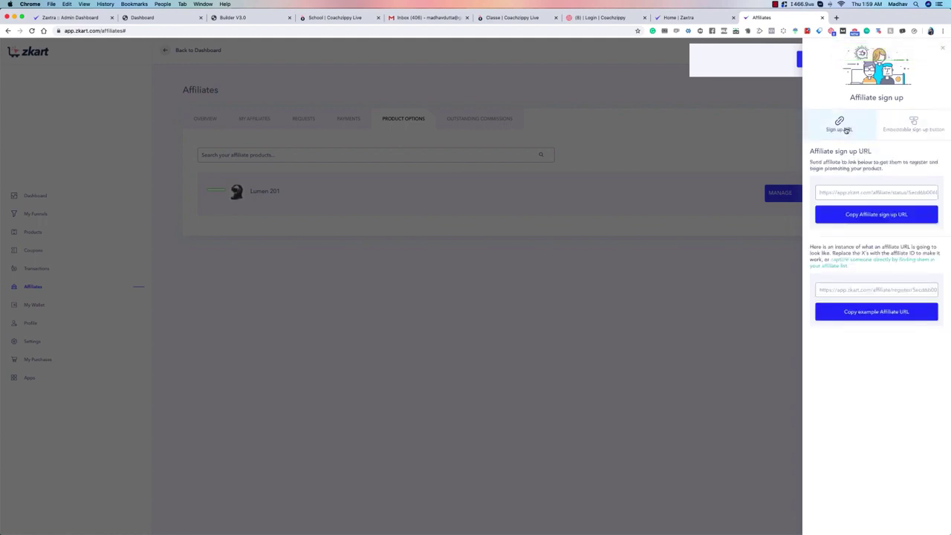
{"action": "left_click", "coordinate": [875, 318]}
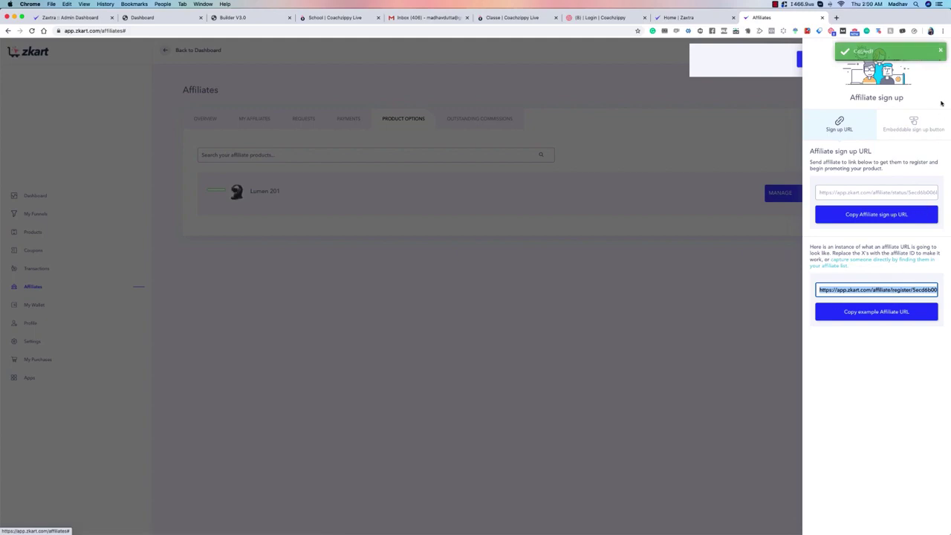
{"action": "left_click", "coordinate": [836, 17]}
{"action": "key", "text": "super+v"}
{"action": "key", "text": "Return"}
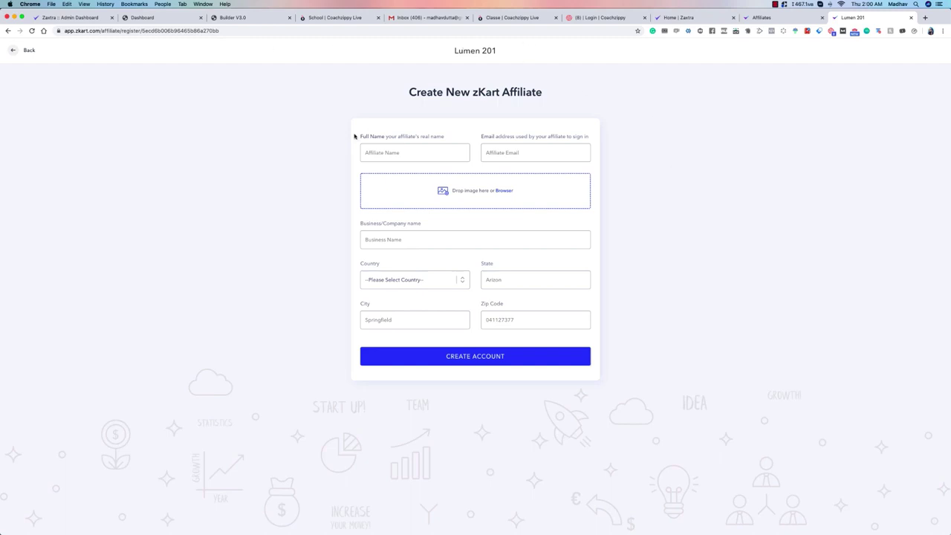
{"action": "left_click_drag", "start_coordinate": [342, 80], "coordinate": [669, 304]}
{"action": "left_click", "coordinate": [716, 352]}
{"action": "left_click", "coordinate": [911, 17]}
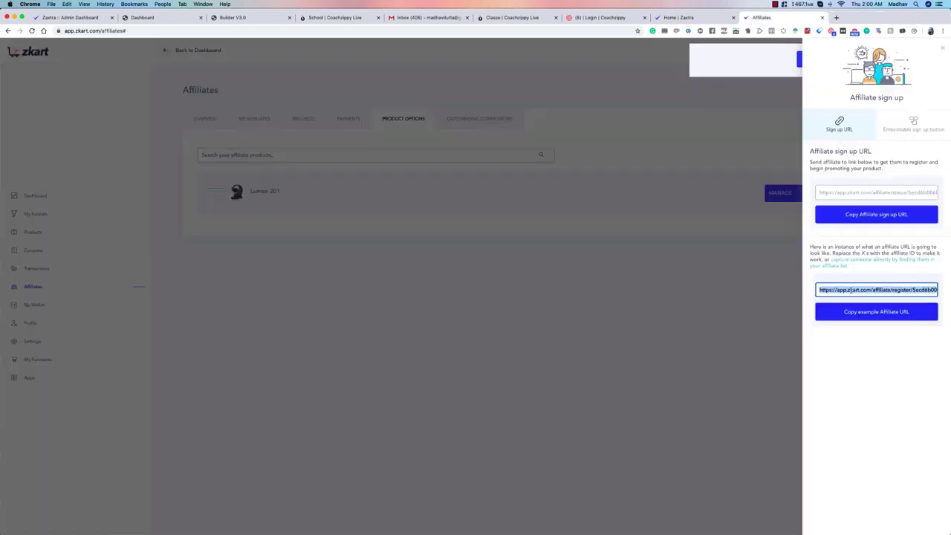
Copy Lumen 201's affiliate sign-up URL, view its sign-up page in a new browser tab, and close the tab.
{"action": "left_click", "coordinate": [884, 246]}
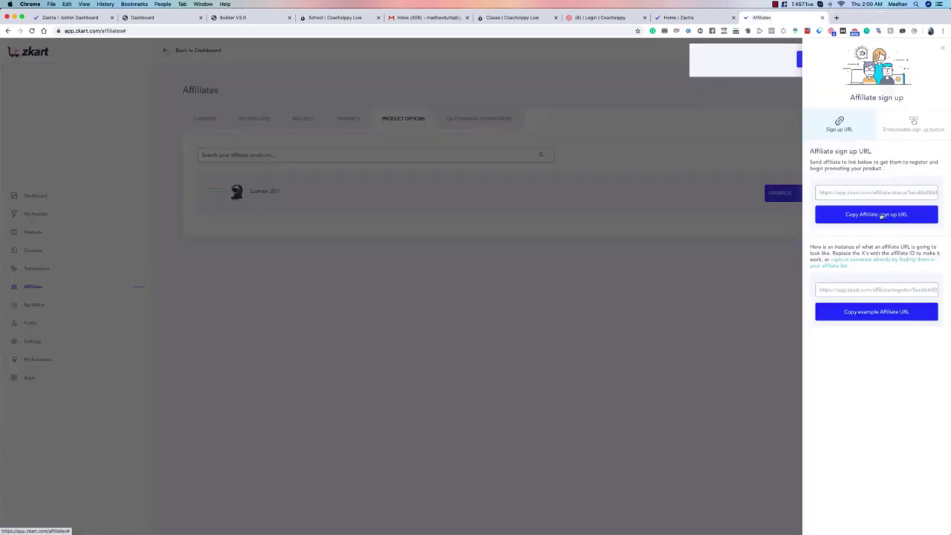
{"action": "left_click", "coordinate": [880, 214]}
{"action": "left_click", "coordinate": [836, 17]}
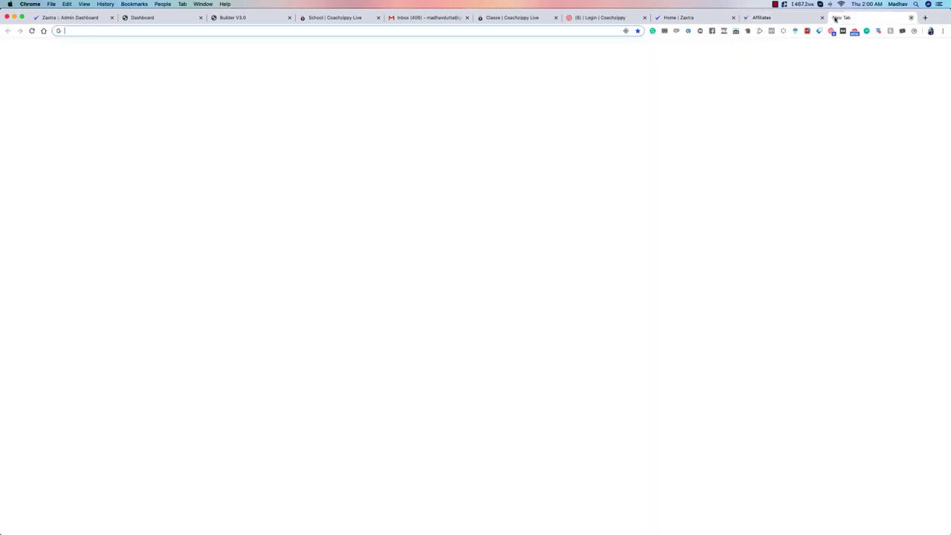
{"action": "key", "text": "cmd+v"}
{"action": "key", "text": "Return"}
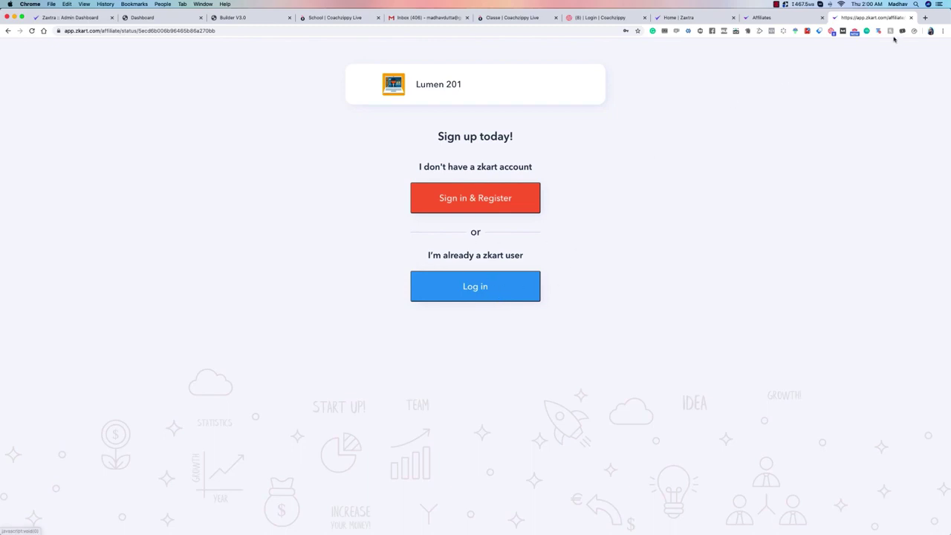
{"action": "left_click", "coordinate": [911, 18]}
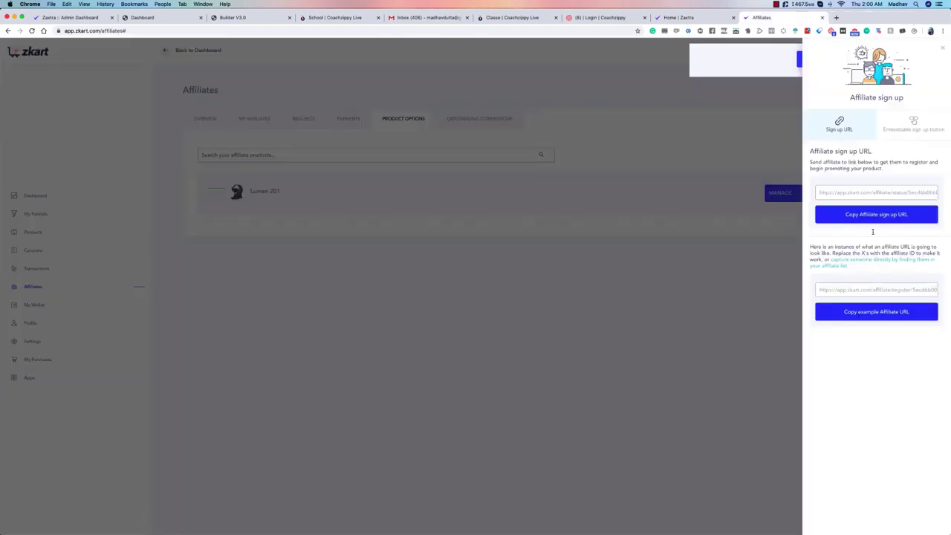
Copy the example affiliate URL for Lumen 201 and close the affiliate sign-up options.
{"action": "left_click", "coordinate": [885, 311]}
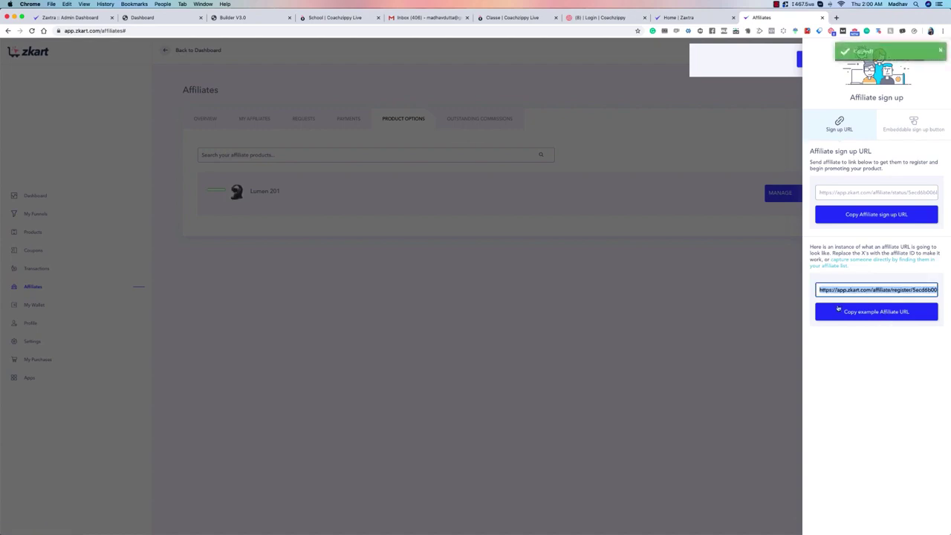
{"action": "left_click", "coordinate": [866, 362]}
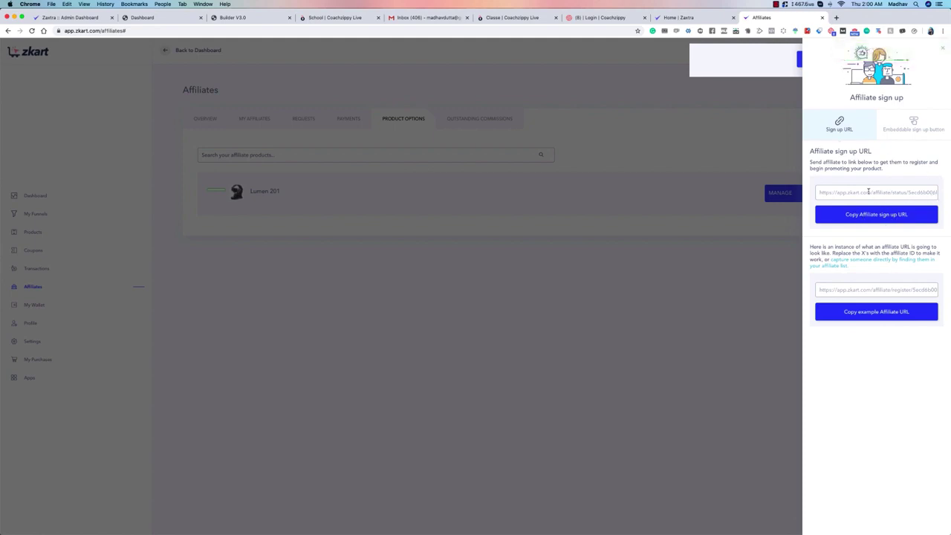
{"action": "left_click", "coordinate": [943, 49]}
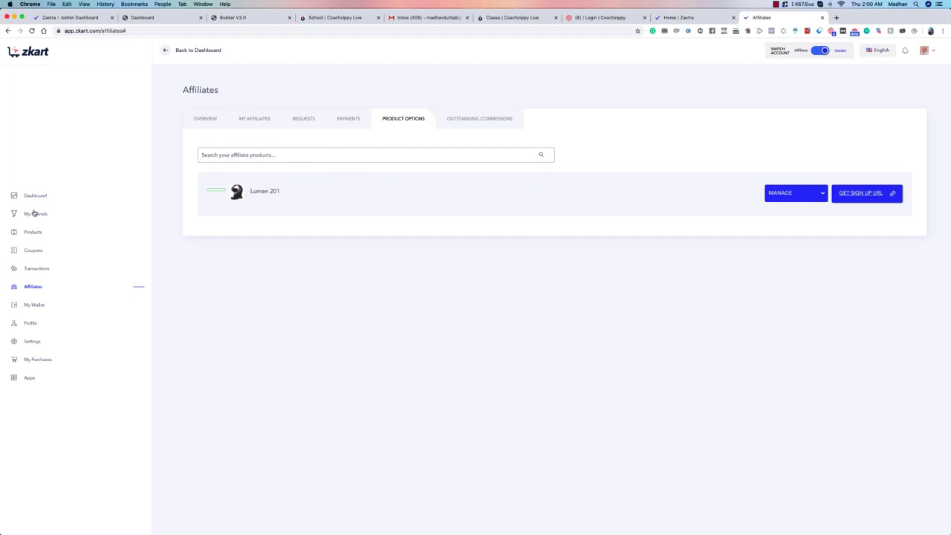
Open the Lumen 201 product for editing, confirm the Digital product type, and save its product options.
{"action": "left_click", "coordinate": [32, 233]}
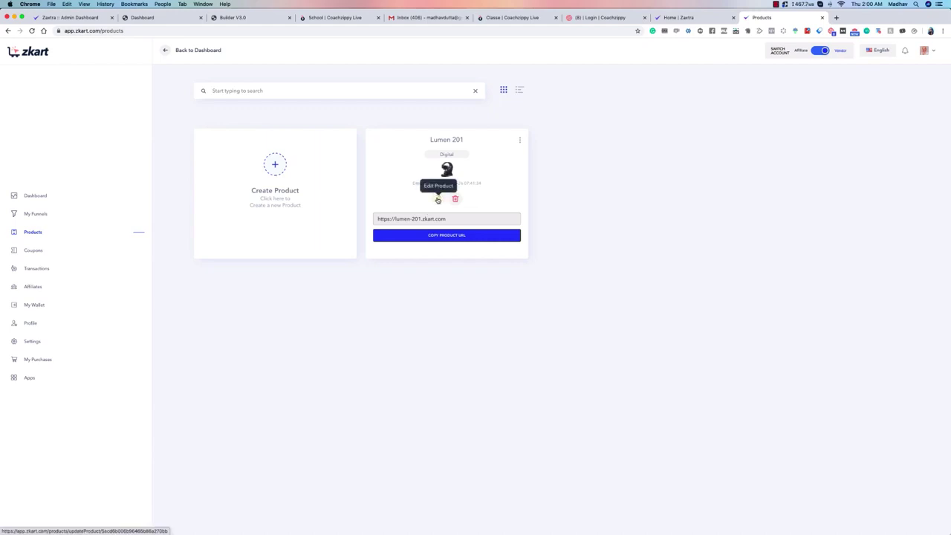
{"action": "left_click", "coordinate": [438, 200]}
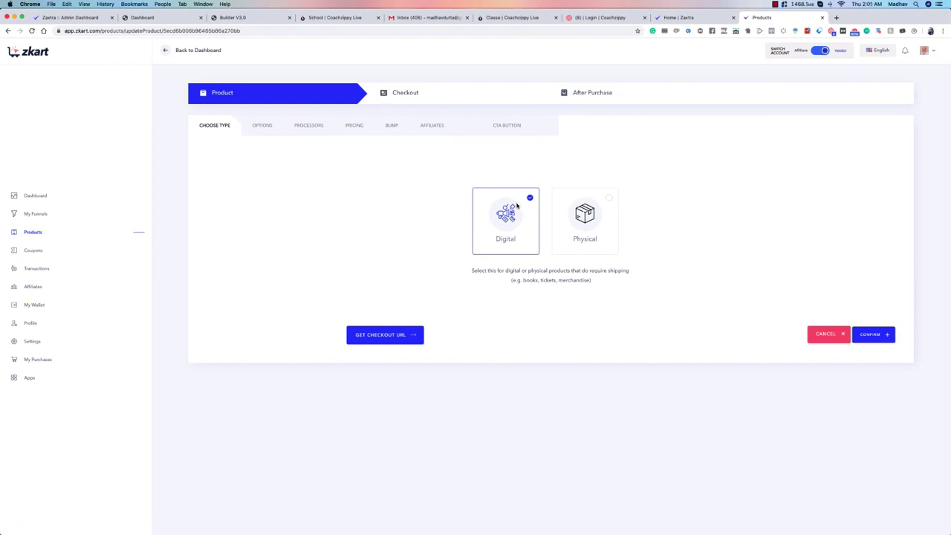
{"action": "left_click", "coordinate": [870, 334]}
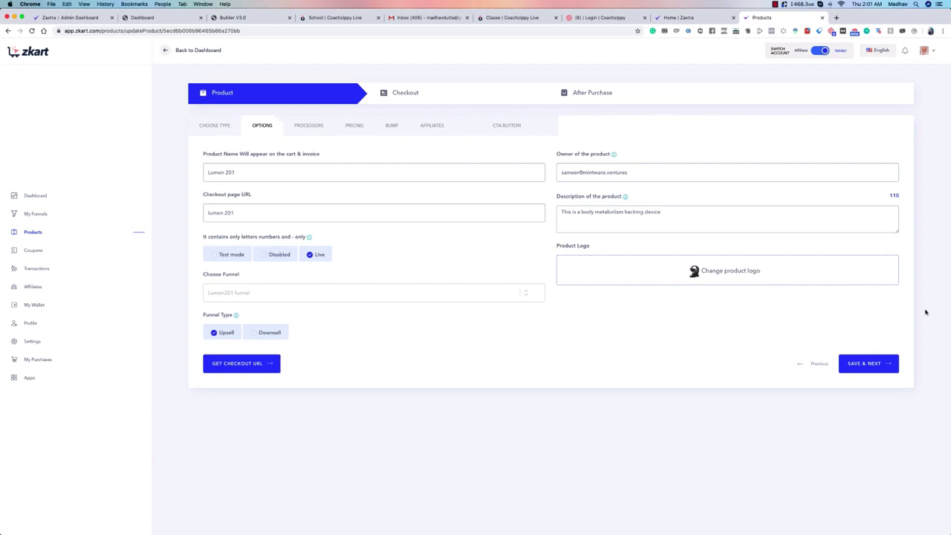
{"action": "left_click", "coordinate": [884, 364]}
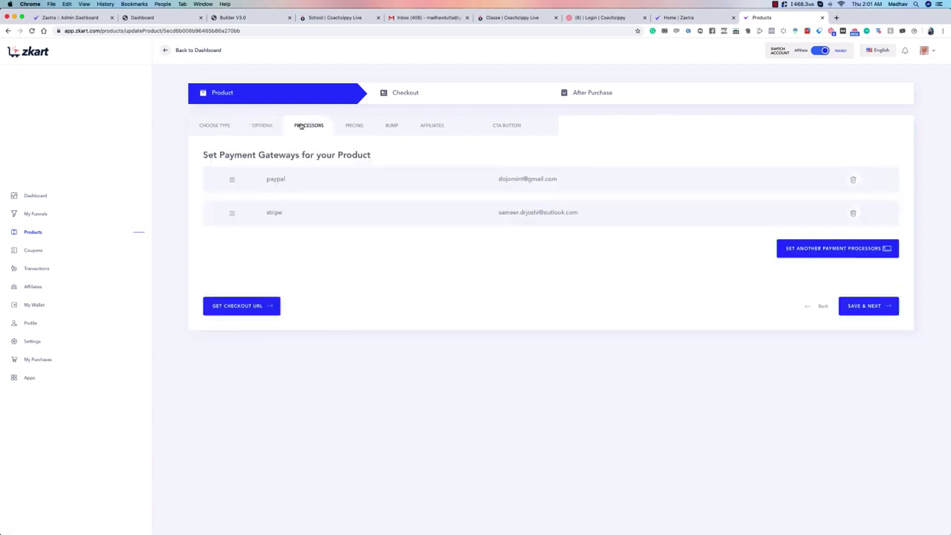
Examine the Stripe and PayPal account choices in the product's payment processor setup, and close it without saving.
{"action": "left_click", "coordinate": [833, 249]}
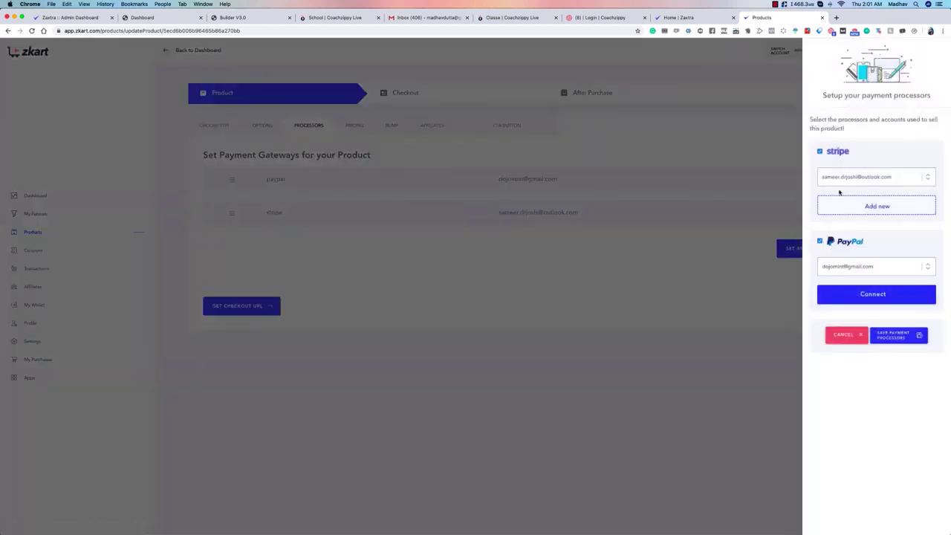
{"action": "left_click", "coordinate": [927, 177]}
{"action": "left_click", "coordinate": [924, 135]}
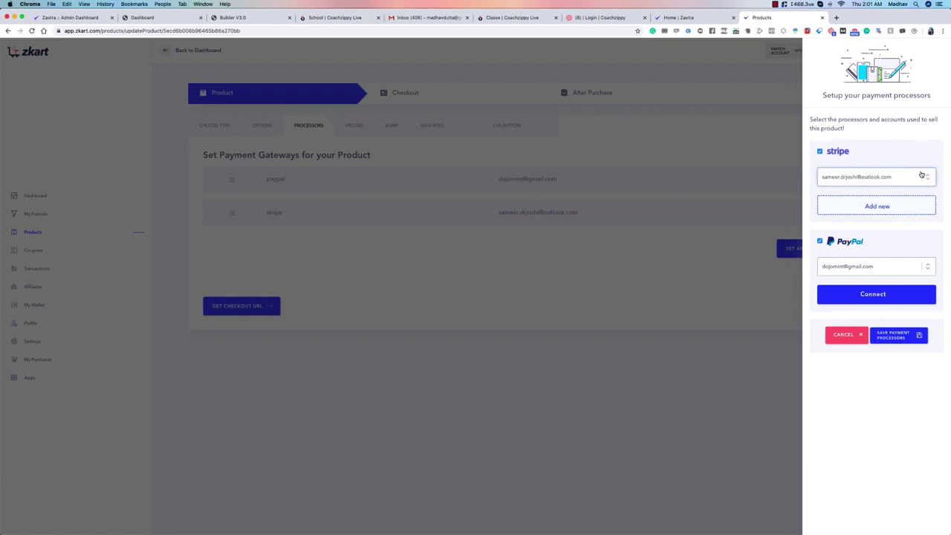
{"action": "left_click", "coordinate": [879, 271]}
{"action": "left_click", "coordinate": [876, 266]}
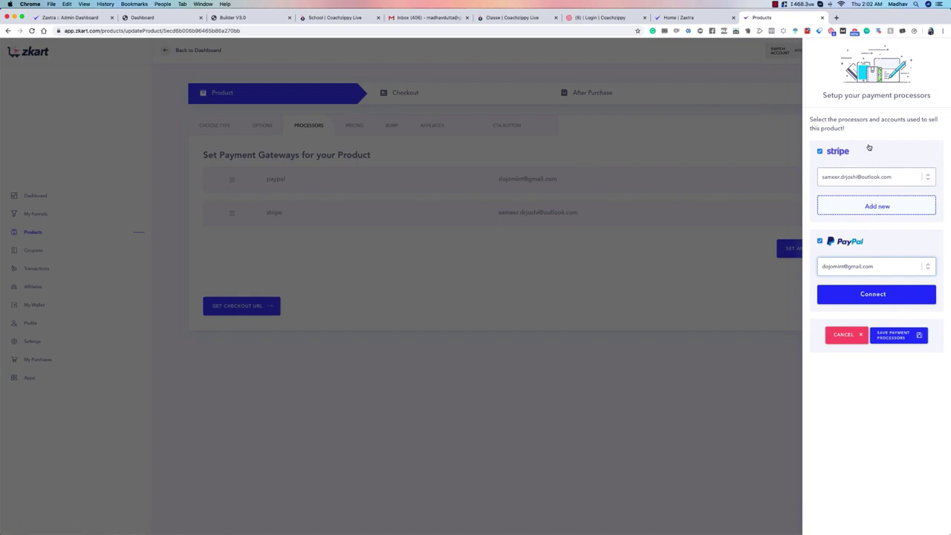
{"action": "left_click", "coordinate": [775, 111]}
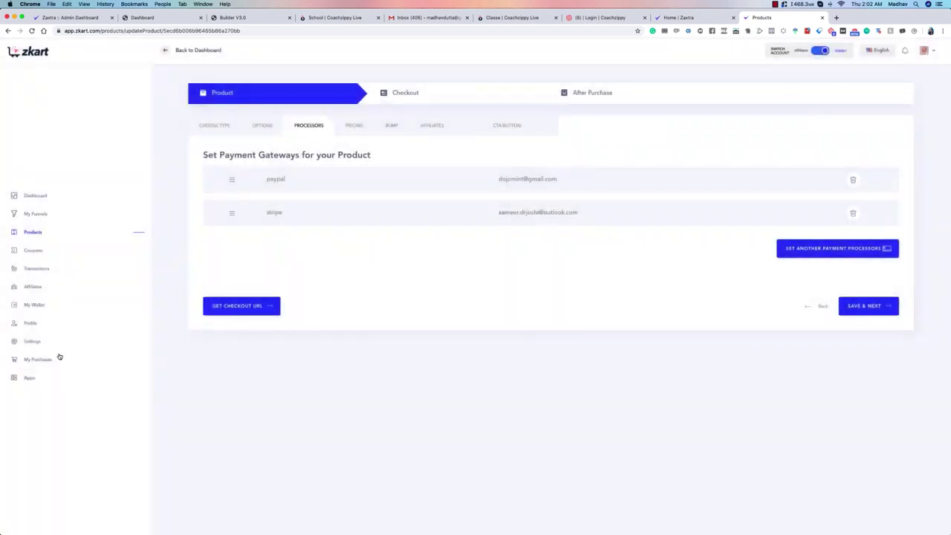
Examine the available app integrations across autoresponders, payment processors and miscellaneous integrations.
{"action": "left_click", "coordinate": [28, 380]}
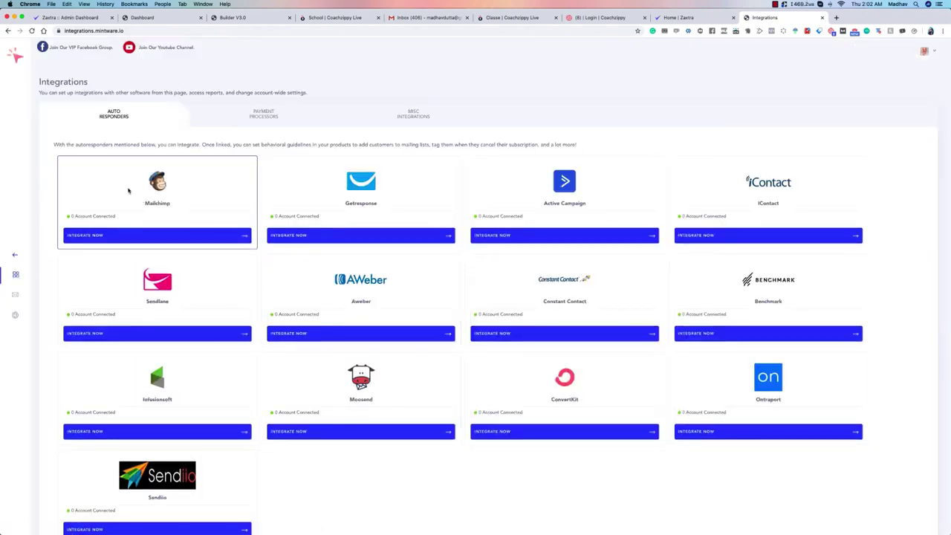
{"action": "scroll", "coordinate": [810, 364], "scroll_direction": "down", "scroll_amount": 1}
{"action": "scroll", "coordinate": [812, 366], "scroll_direction": "up", "scroll_amount": 1}
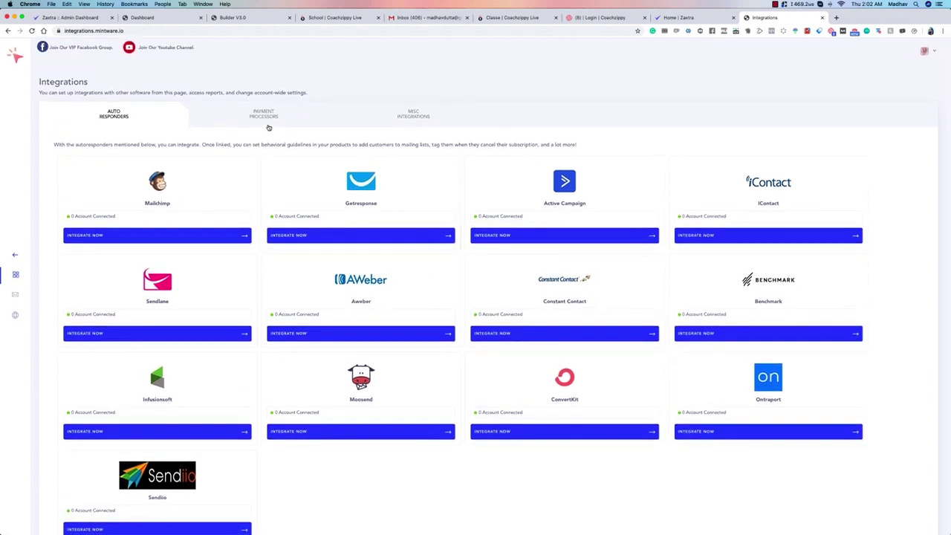
{"action": "left_click", "coordinate": [259, 123]}
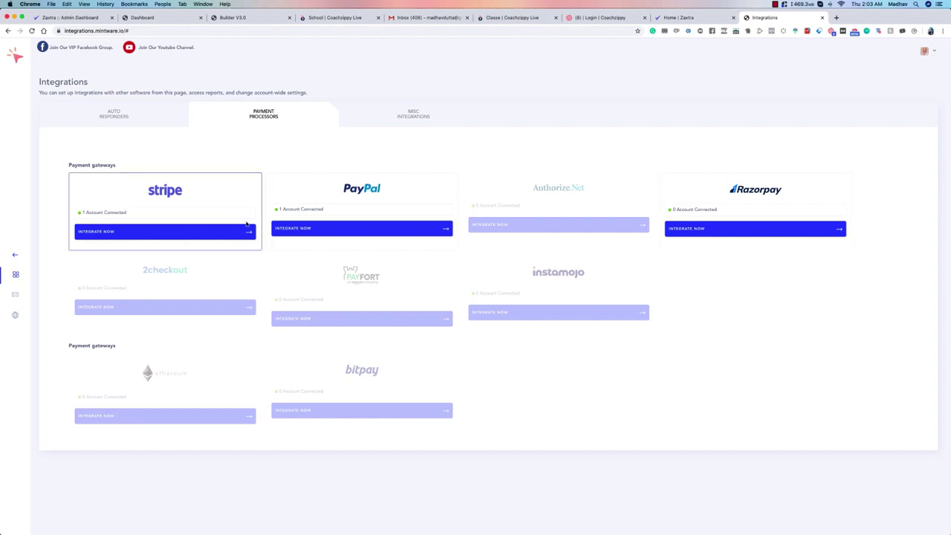
{"action": "left_click", "coordinate": [405, 117]}
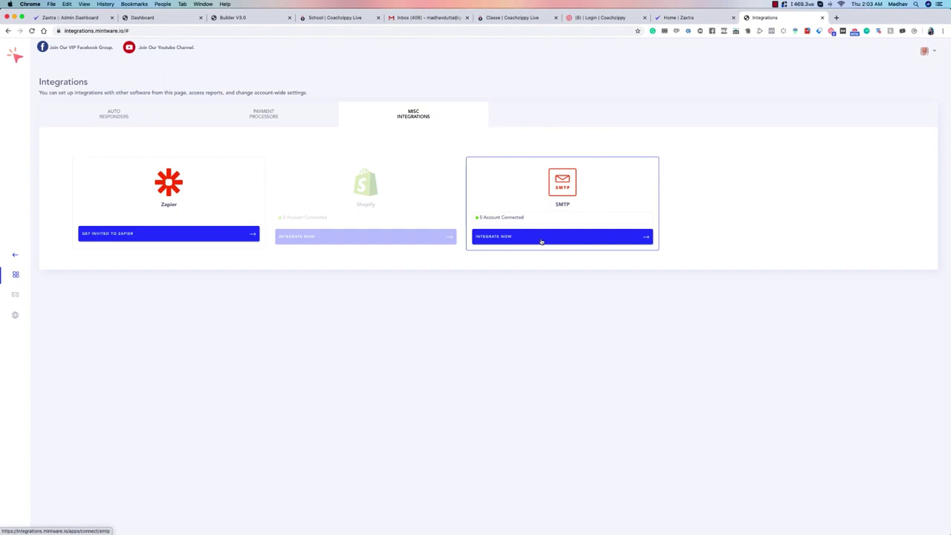
{"action": "left_click", "coordinate": [105, 107]}
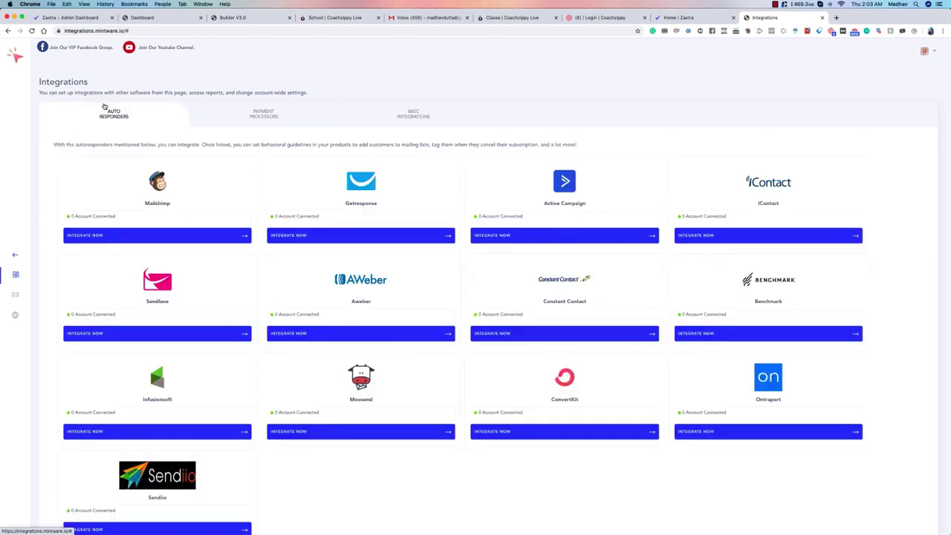
Return from the integrations page to the Lumen 201 product editor and view its options and payment gateways.
{"action": "right_click", "coordinate": [9, 32]}
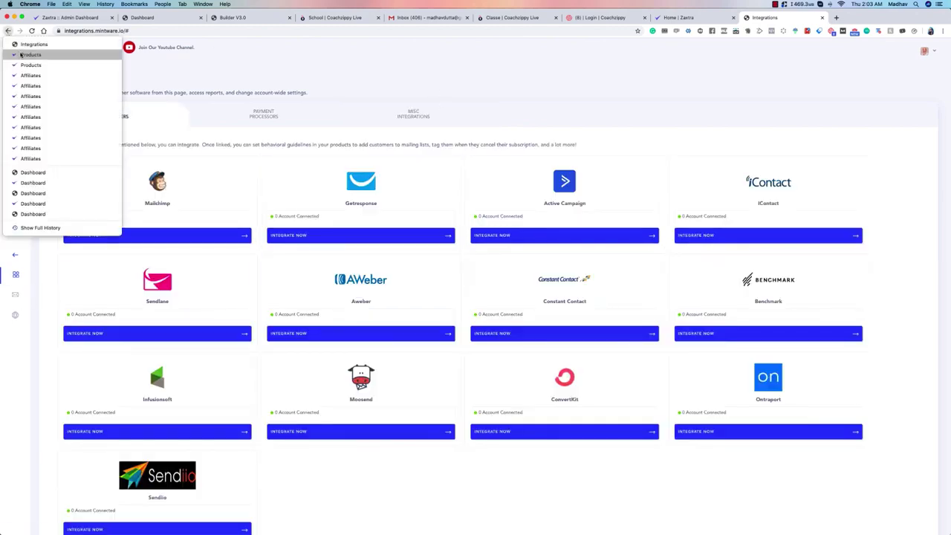
{"action": "left_click", "coordinate": [30, 55]}
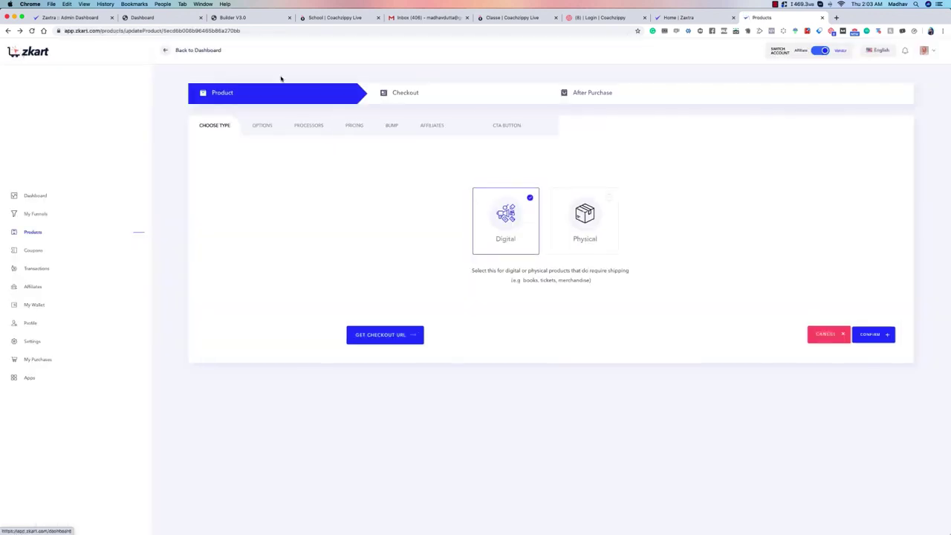
{"action": "scroll", "coordinate": [526, 176], "scroll_direction": "up", "scroll_amount": 3}
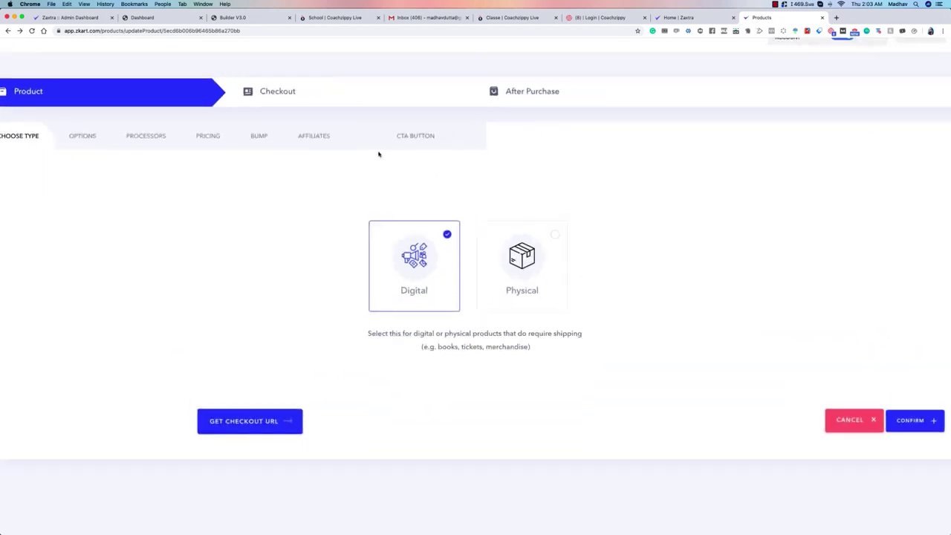
{"action": "scroll", "coordinate": [378, 154], "scroll_direction": "down", "scroll_amount": 3}
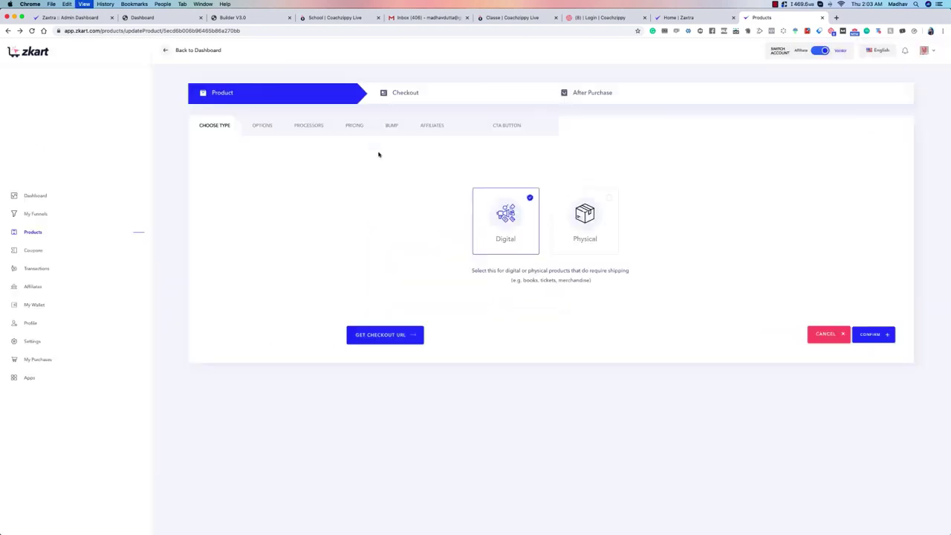
{"action": "left_click", "coordinate": [272, 131]}
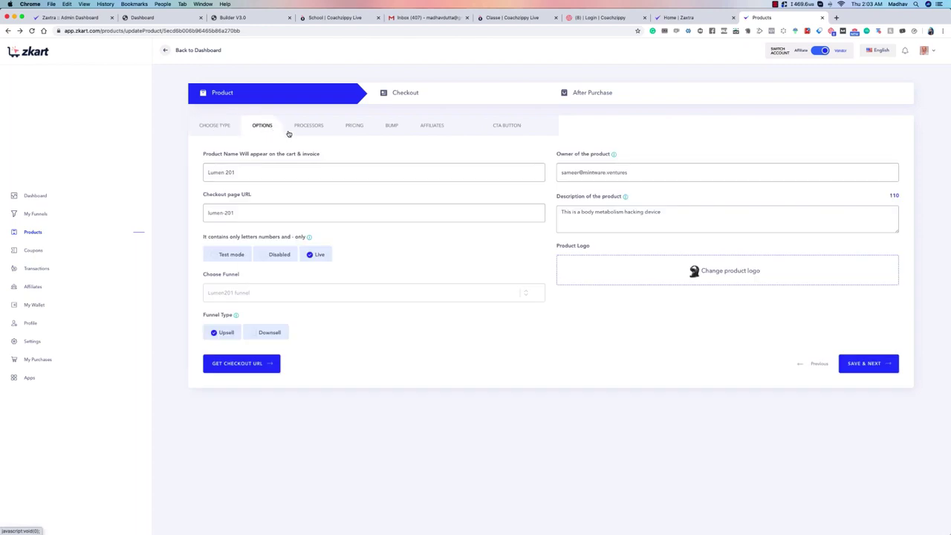
{"action": "left_click", "coordinate": [290, 132]}
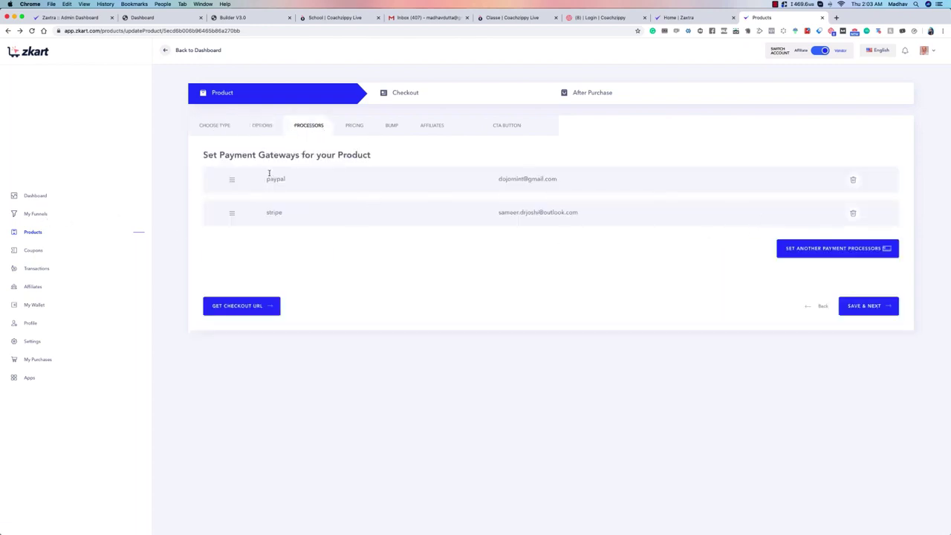
Review the payment processor setup, cancel it without saving, and open Lumen 201's pricing options.
{"action": "left_click", "coordinate": [832, 251]}
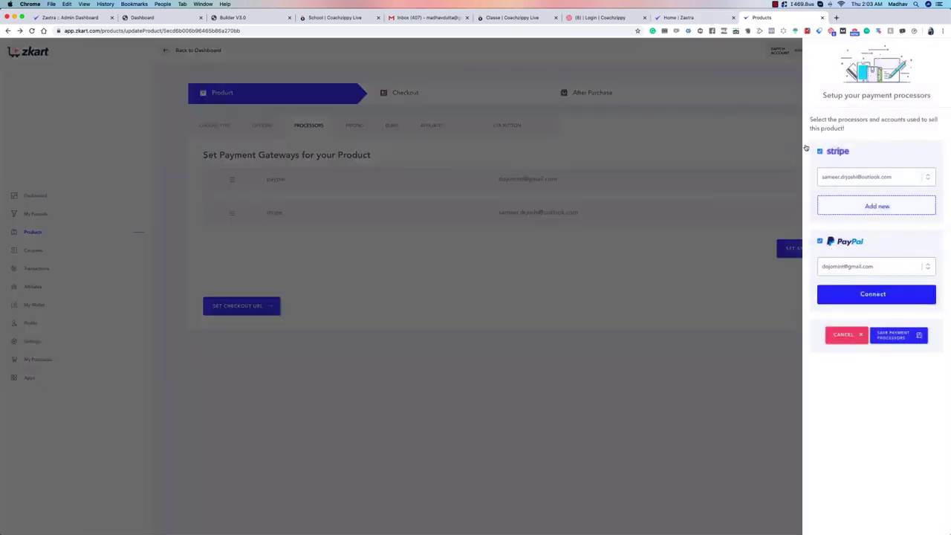
{"action": "left_click", "coordinate": [857, 337]}
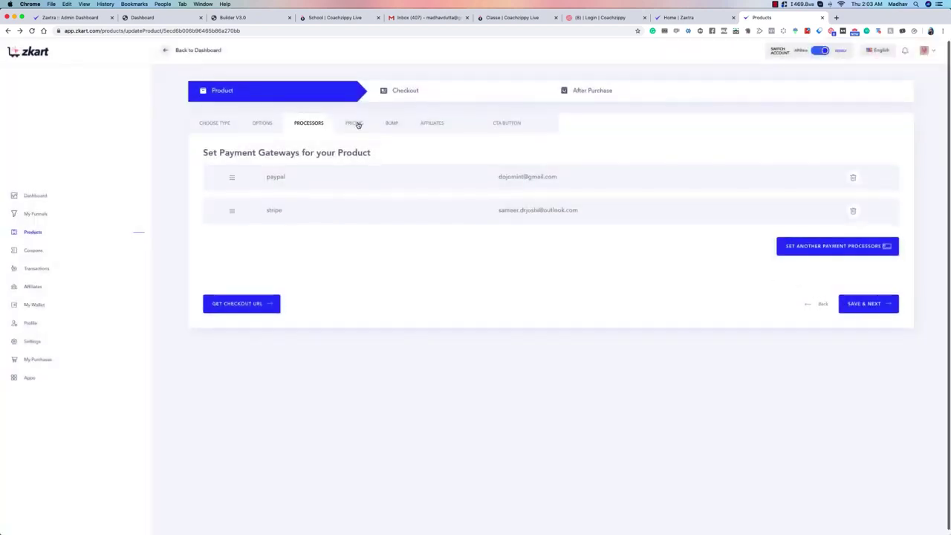
{"action": "left_click", "coordinate": [354, 123]}
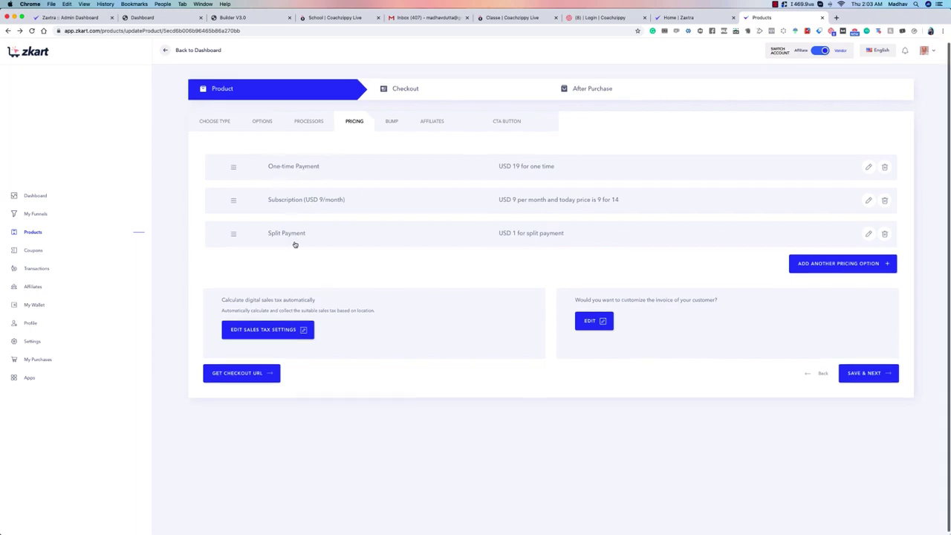
Delete the product's one-time payment, subscription and split payment pricing options.
{"action": "left_click", "coordinate": [831, 264]}
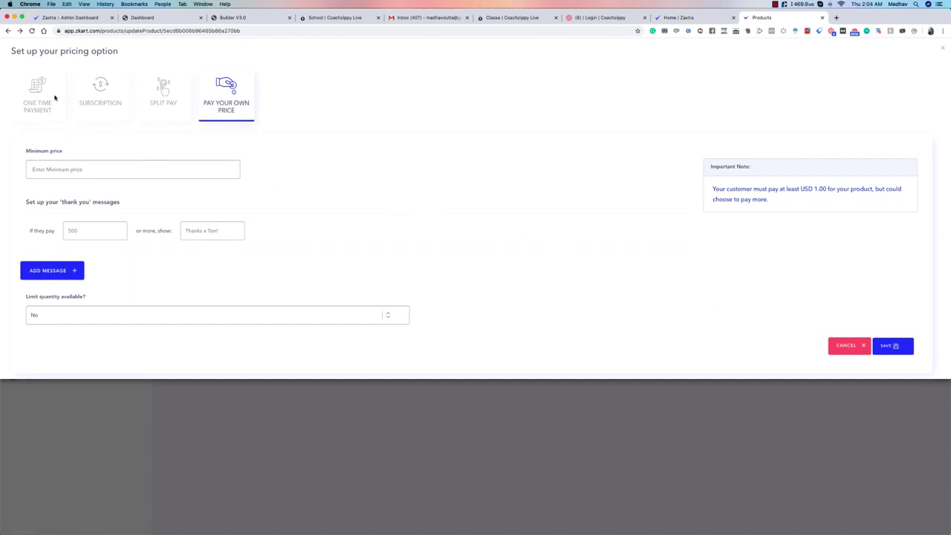
{"action": "left_click", "coordinate": [844, 349]}
{"action": "left_click", "coordinate": [885, 166]}
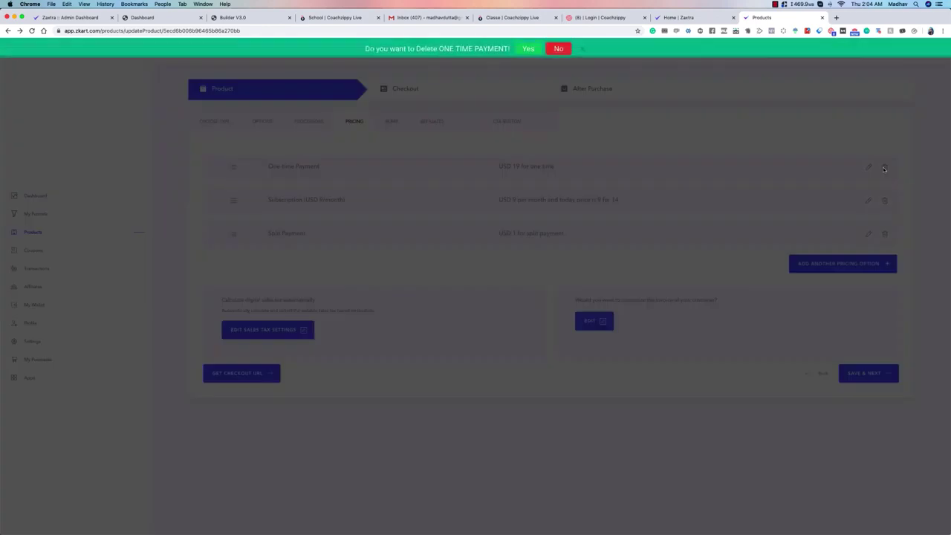
{"action": "left_click", "coordinate": [529, 52]}
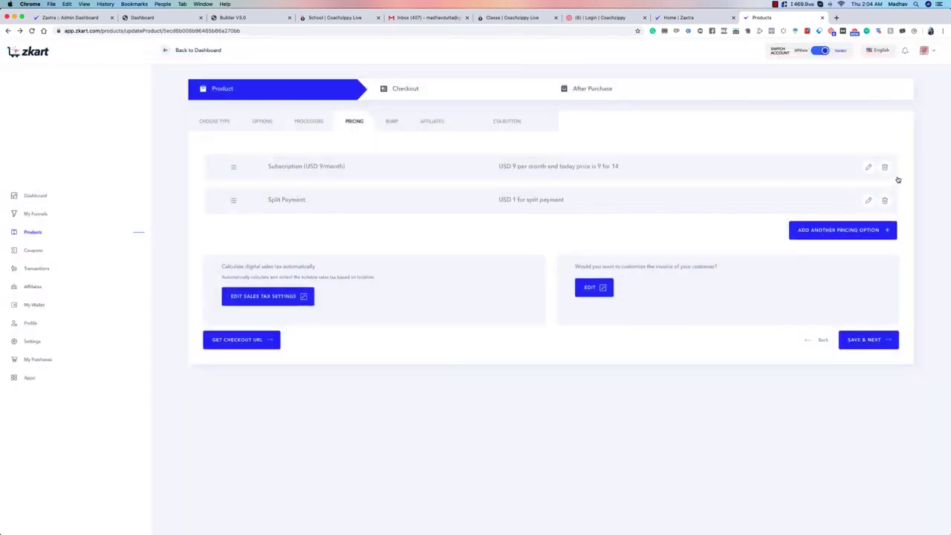
{"action": "left_click", "coordinate": [885, 168]}
{"action": "left_click", "coordinate": [526, 54]}
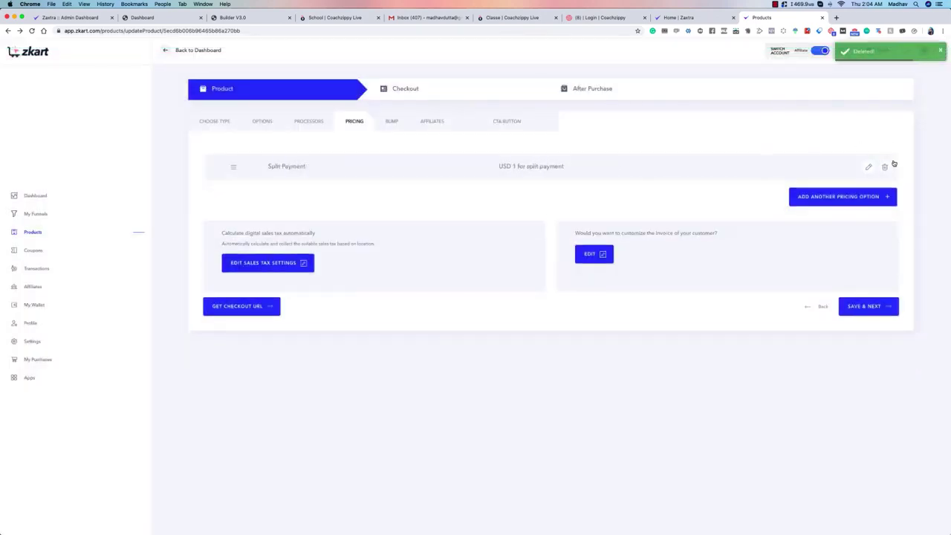
{"action": "left_click", "coordinate": [886, 168]}
{"action": "left_click", "coordinate": [520, 49]}
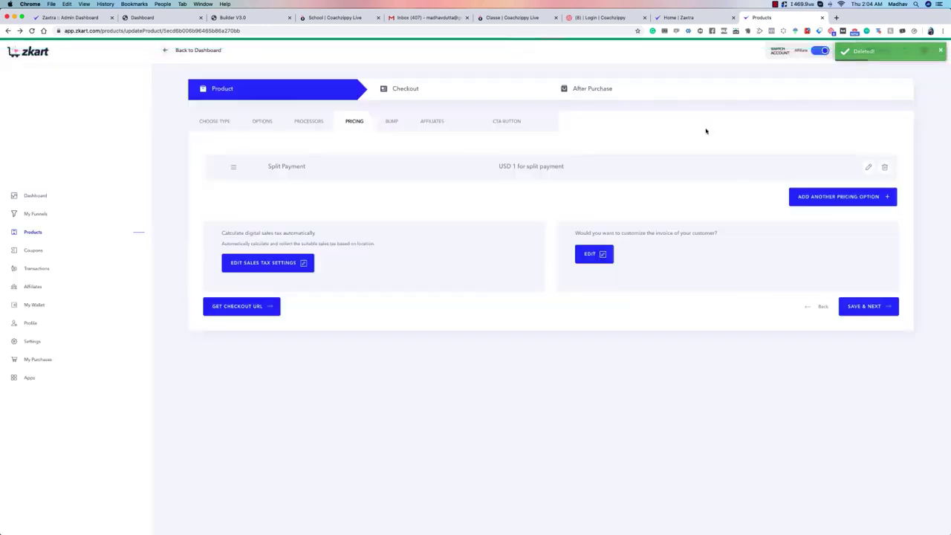
Start a new pricing option and look over the subscription, split pay and pay-your-own-price forms.
{"action": "left_click", "coordinate": [808, 163]}
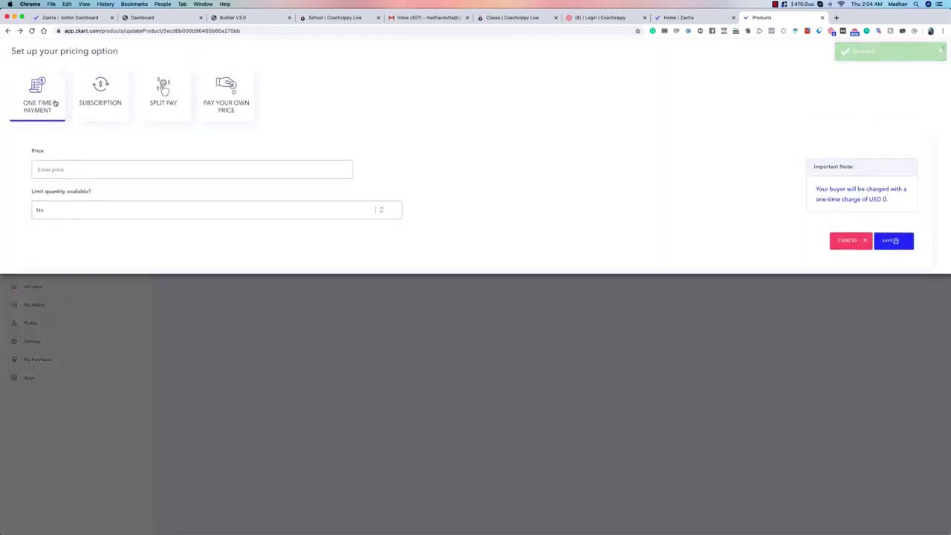
{"action": "left_click", "coordinate": [97, 100]}
{"action": "left_click", "coordinate": [148, 101]}
{"action": "left_click", "coordinate": [202, 101]}
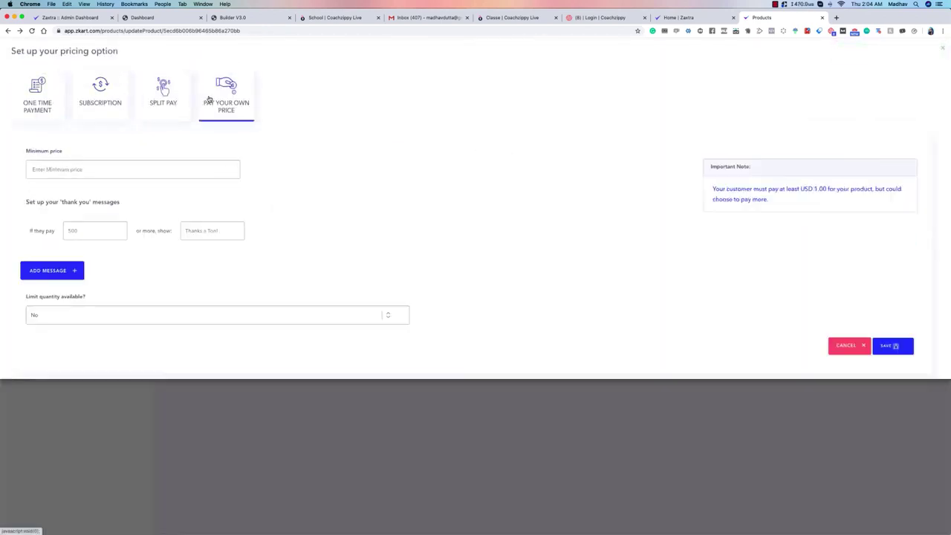
Choose one-time payment as the pricing type and set its price to 99.
{"action": "left_click", "coordinate": [35, 96]}
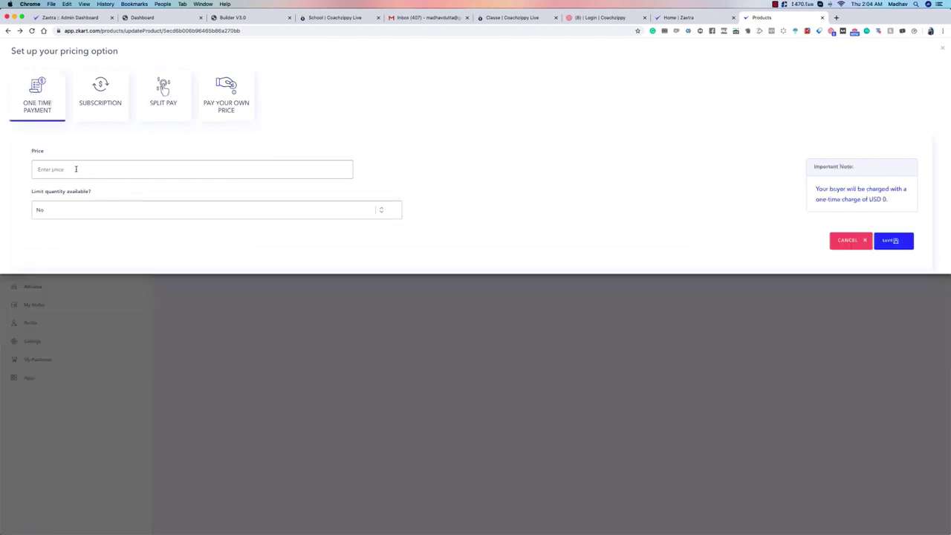
{"action": "left_click", "coordinate": [76, 171]}
{"action": "type", "text": "99"}
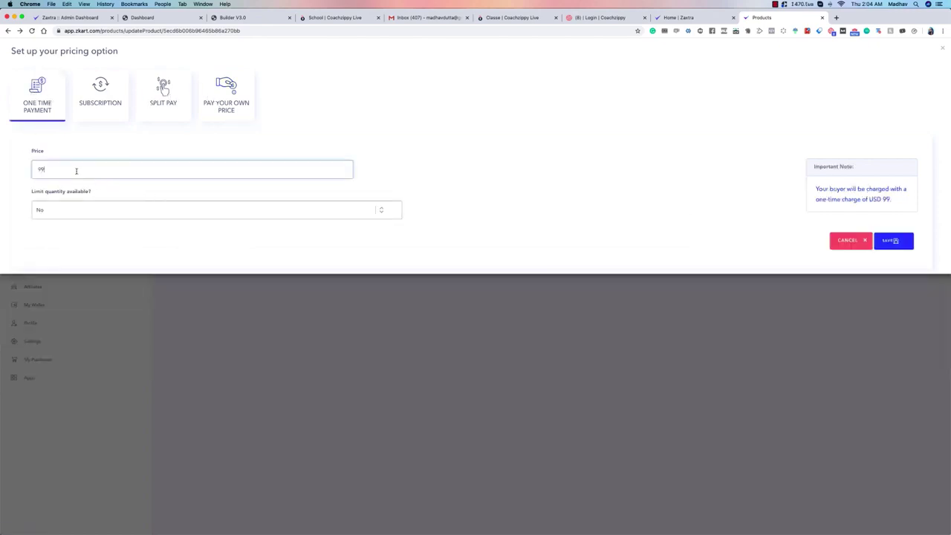
Try limiting the available quantity of the one-time payment to 9, and clear the limit value.
{"action": "left_click", "coordinate": [128, 215]}
{"action": "left_click", "coordinate": [184, 217]}
{"action": "left_click", "coordinate": [149, 212]}
{"action": "left_click", "coordinate": [149, 203]}
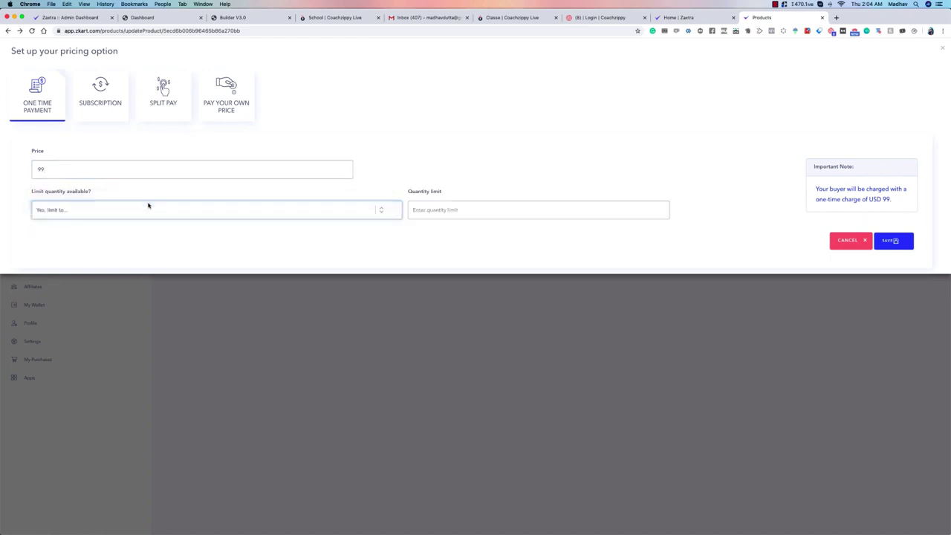
{"action": "left_click", "coordinate": [443, 213]}
{"action": "type", "text": "9"}
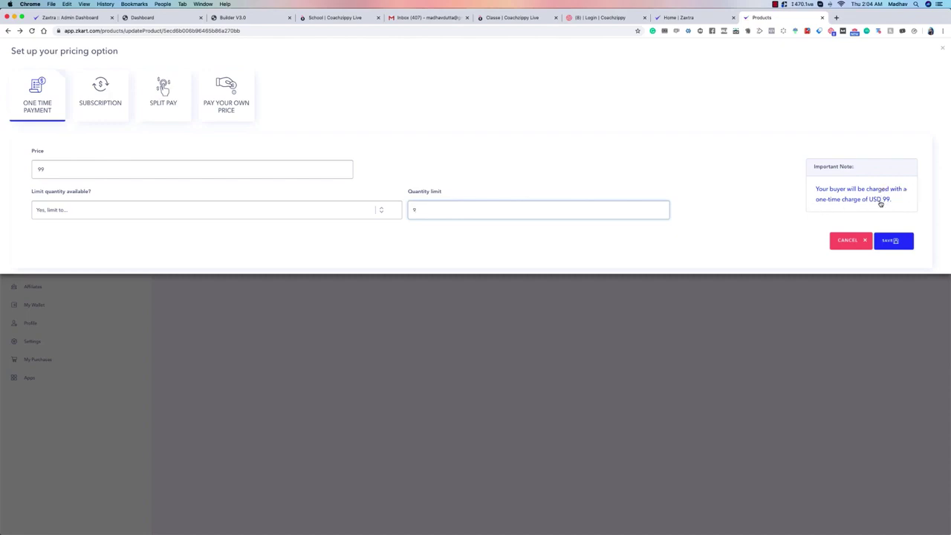
{"action": "key", "text": "BackSpace"}
Set the quantity limit to No and save the one-time payment option.
{"action": "left_click", "coordinate": [378, 210]}
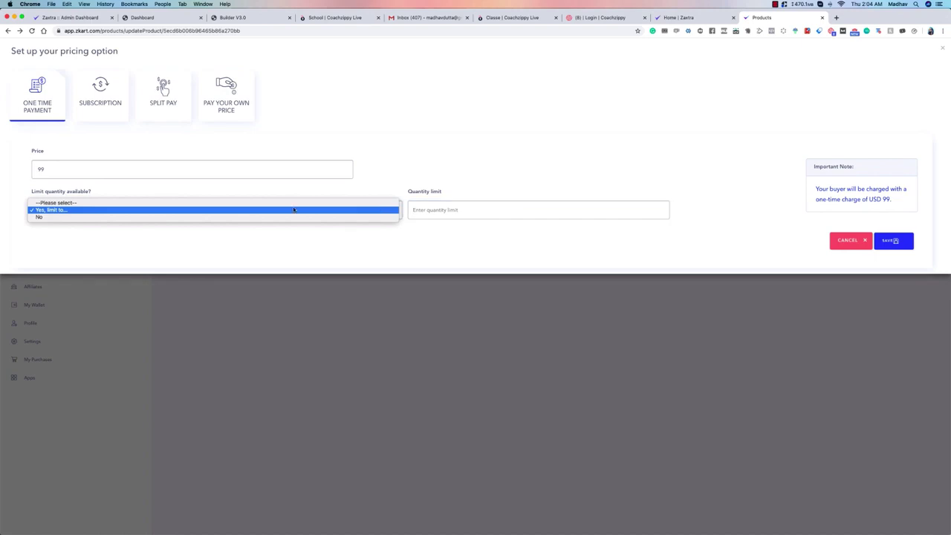
{"action": "left_click", "coordinate": [293, 218]}
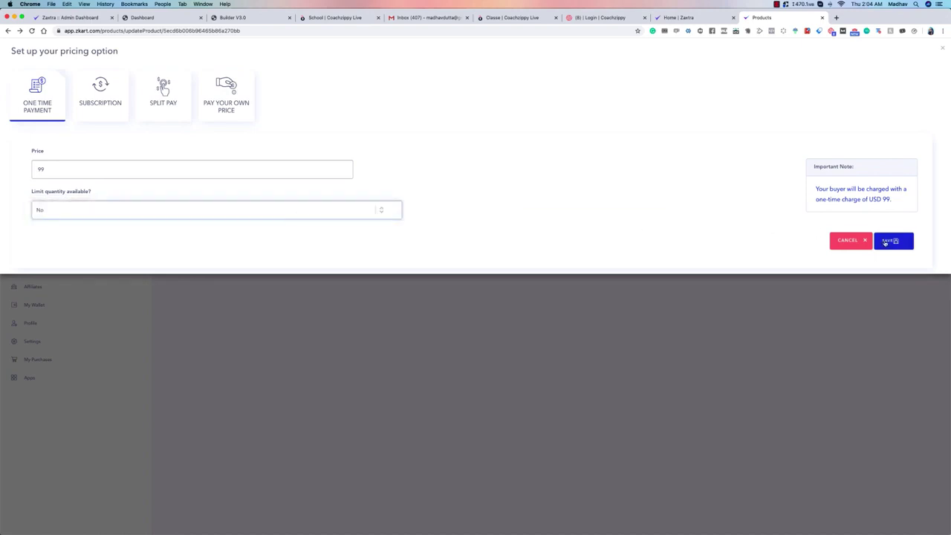
{"action": "left_click", "coordinate": [888, 241]}
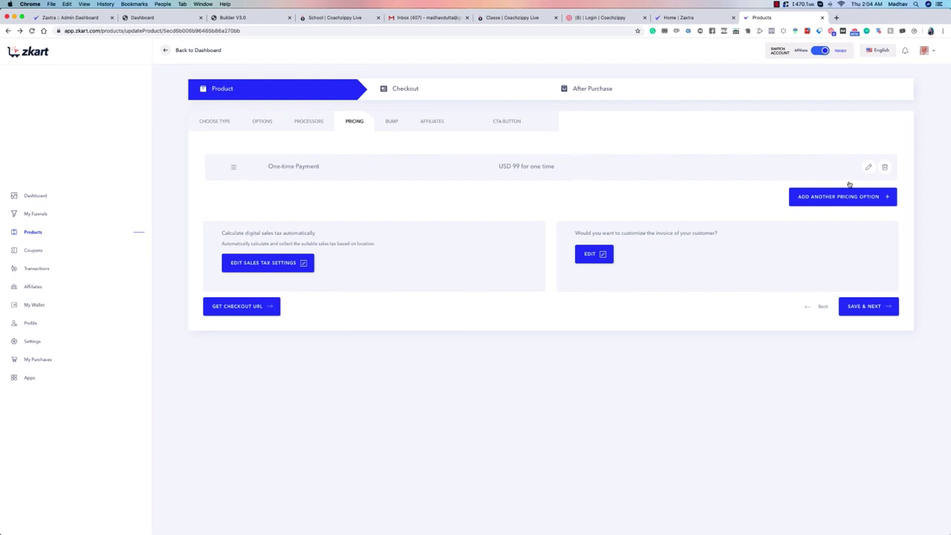
Start another pricing option of the subscription type with a billing frequency of Day.
{"action": "left_click", "coordinate": [867, 199]}
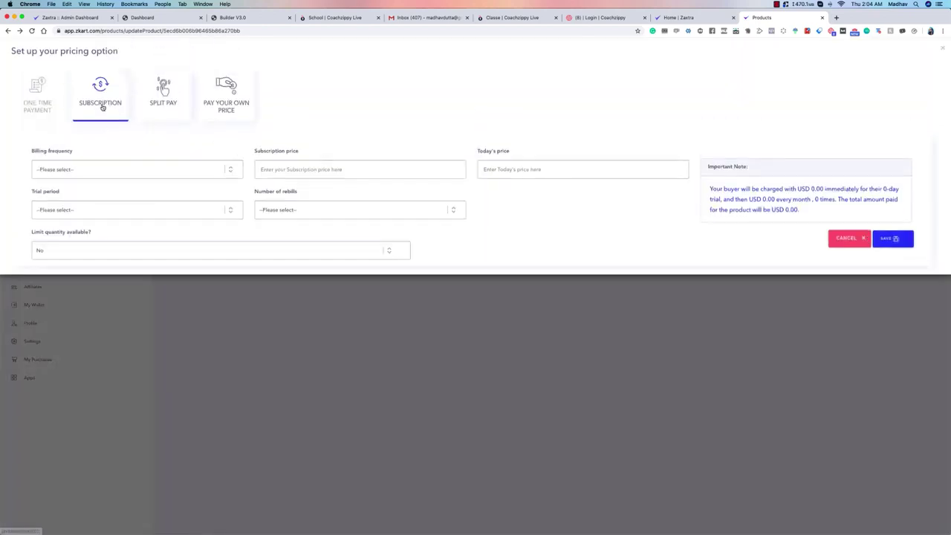
{"action": "left_click", "coordinate": [113, 172]}
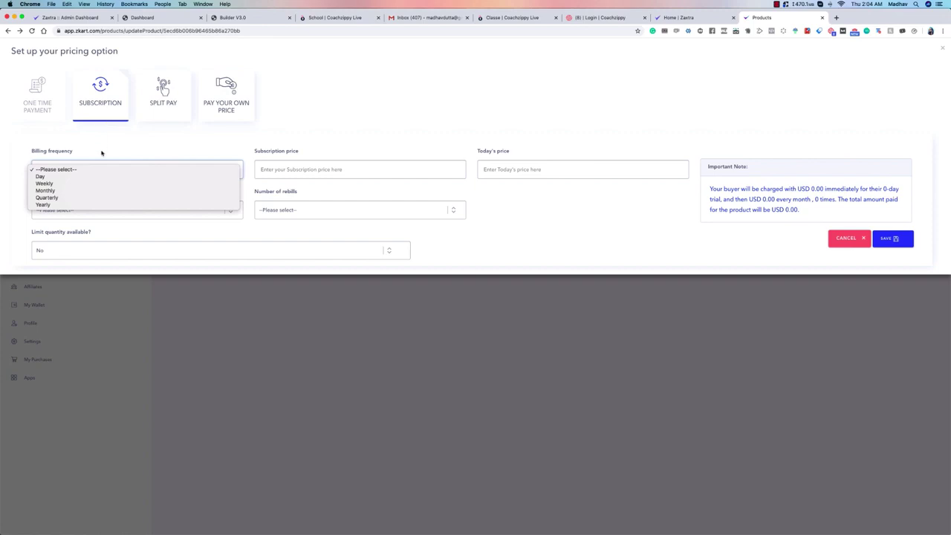
{"action": "left_click", "coordinate": [72, 180]}
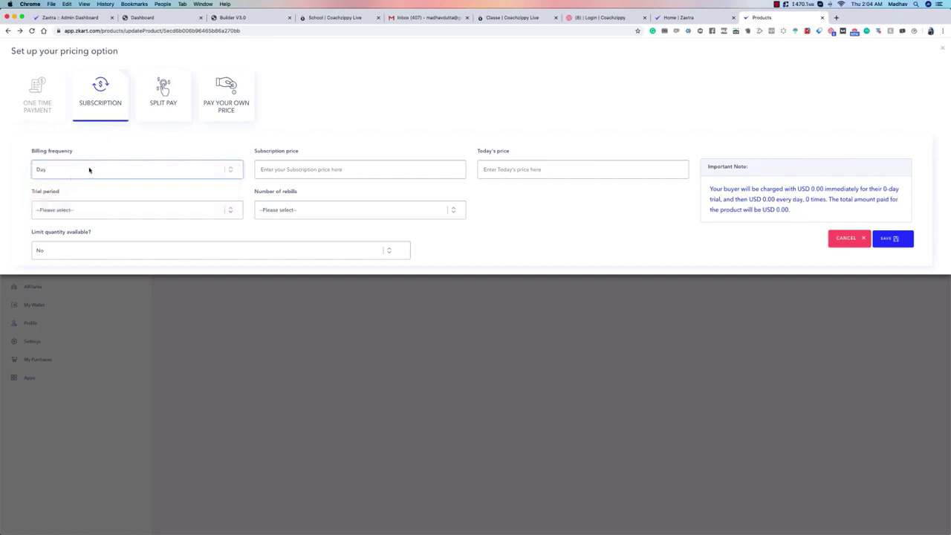
Try the Weekly, Monthly, Quarterly and Yearly billing frequencies for the subscription.
{"action": "left_click", "coordinate": [88, 170]}
{"action": "left_click", "coordinate": [86, 177]}
{"action": "left_click", "coordinate": [86, 176]}
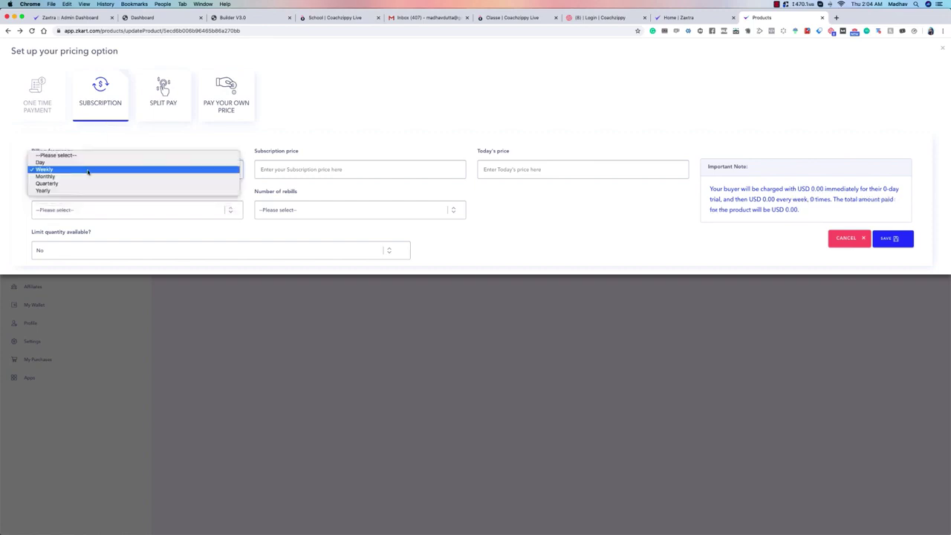
{"action": "left_click", "coordinate": [87, 178]}
{"action": "left_click", "coordinate": [87, 179]}
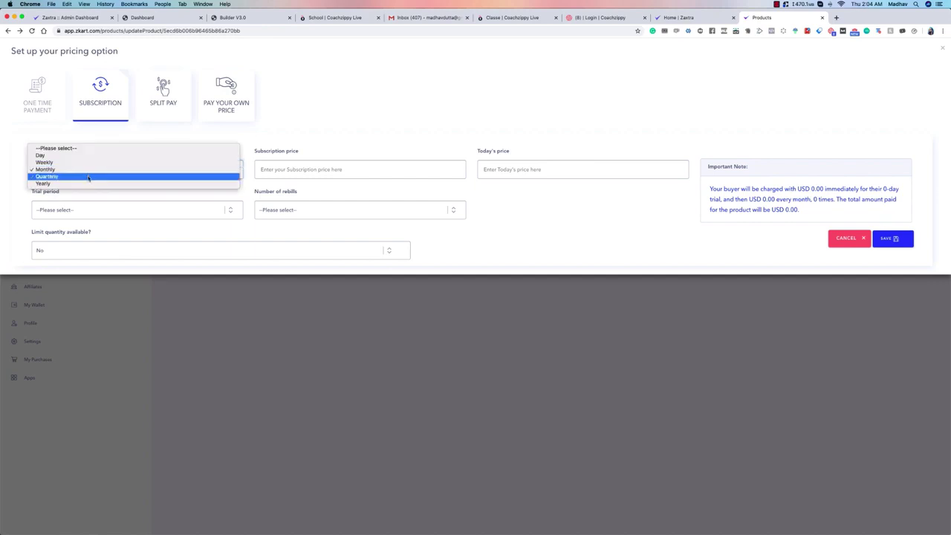
{"action": "left_click", "coordinate": [89, 178]}
{"action": "left_click", "coordinate": [87, 169]}
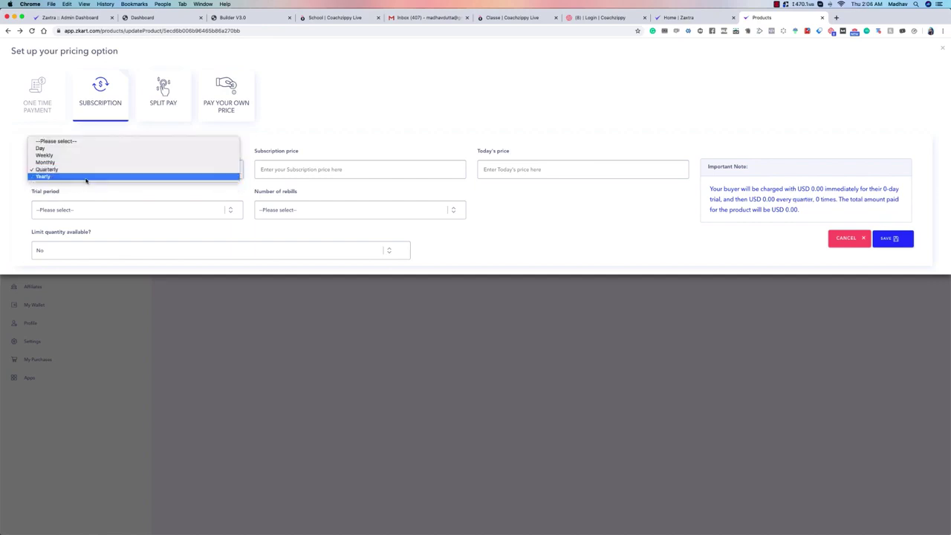
{"action": "left_click", "coordinate": [85, 179]}
{"action": "left_click", "coordinate": [90, 171]}
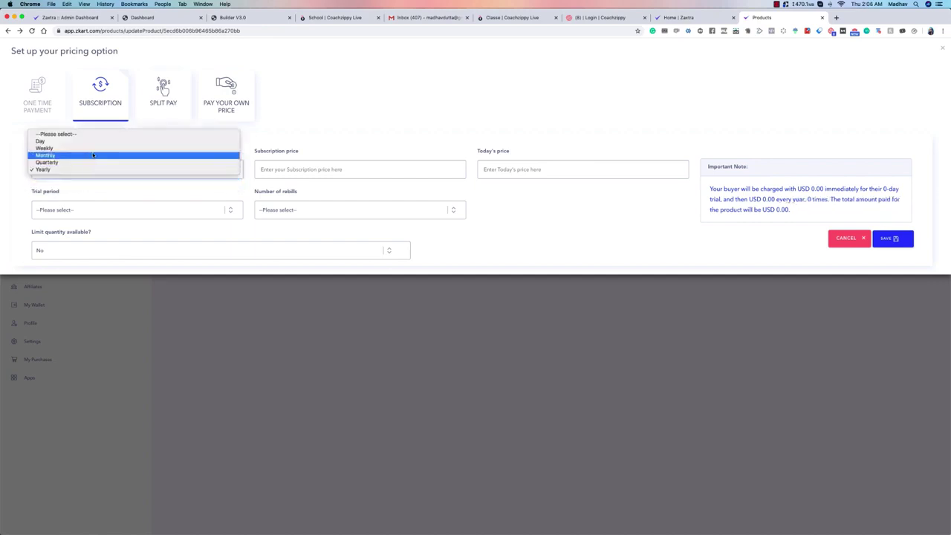
{"action": "left_click", "coordinate": [93, 155]}
{"action": "left_click", "coordinate": [83, 170]}
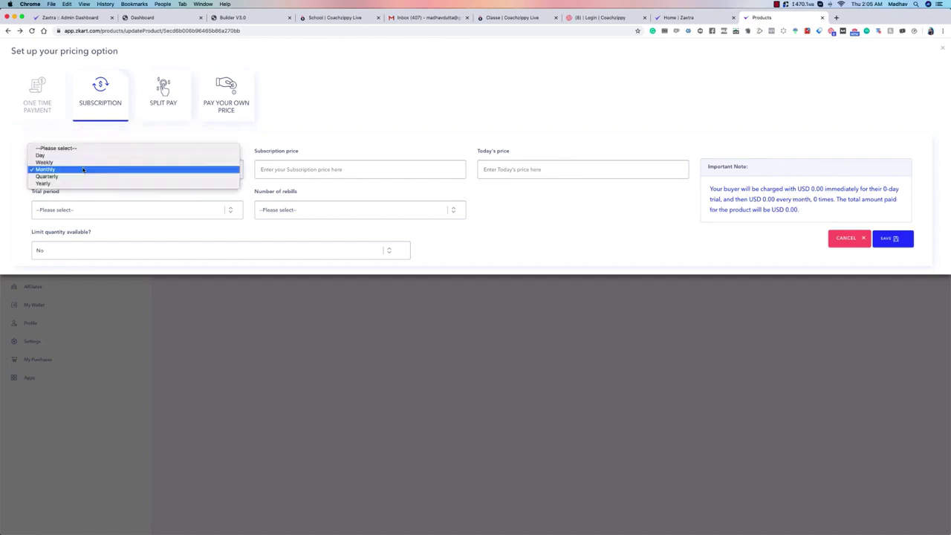
{"action": "left_click", "coordinate": [74, 184]}
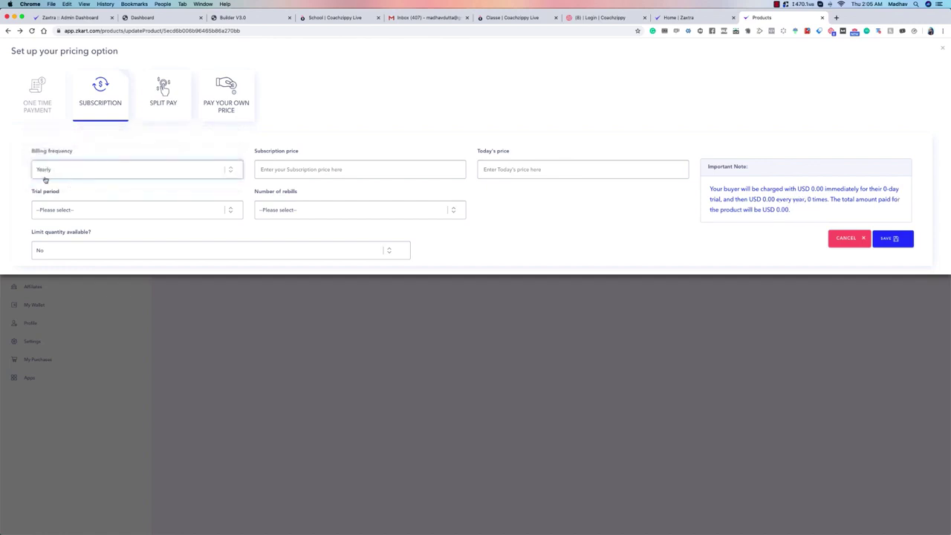
Set the subscription's billing frequency to Monthly and its subscription price to 9.
{"action": "left_click", "coordinate": [97, 167]}
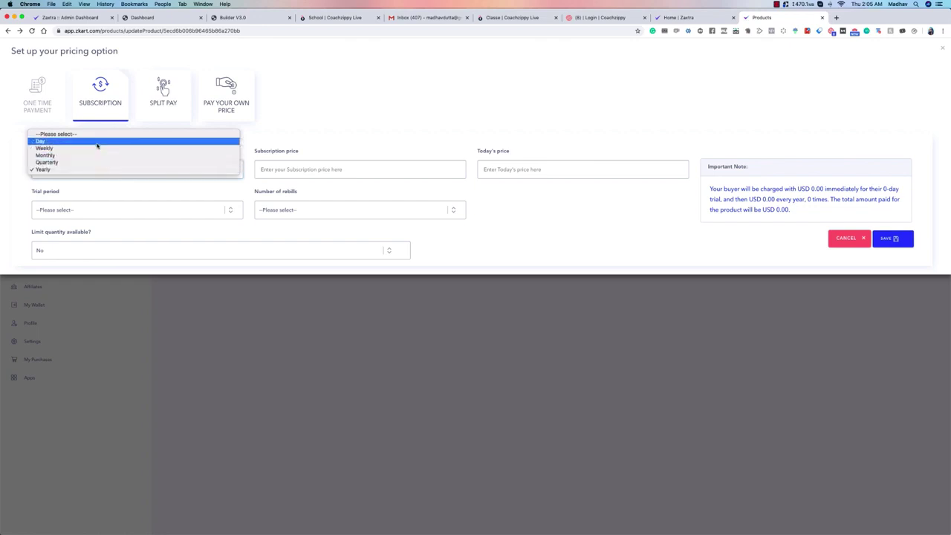
{"action": "left_click", "coordinate": [95, 155]}
{"action": "left_click", "coordinate": [285, 171]}
{"action": "type", "text": "0"}
{"action": "key", "text": "BackSpace"}
{"action": "type", "text": "9"}
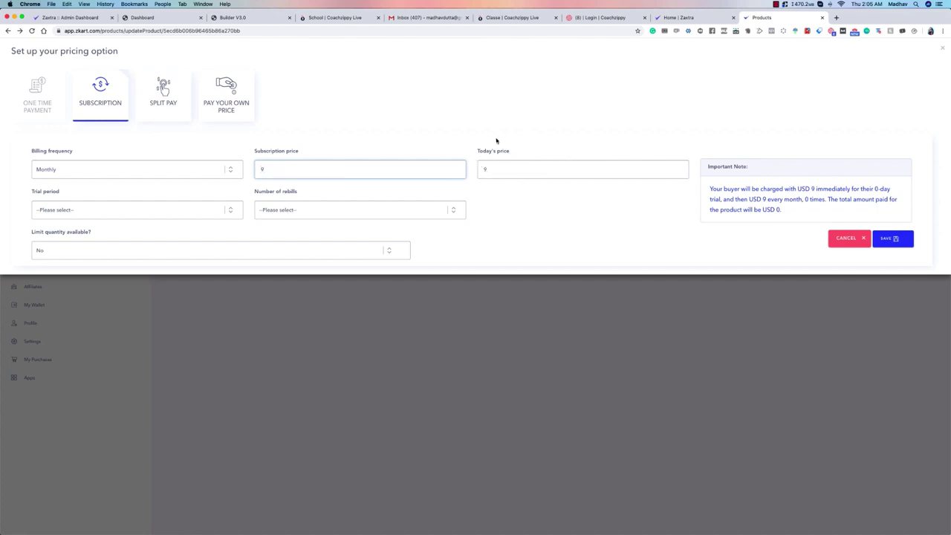
Set today's price for the subscription to 1.
{"action": "left_click", "coordinate": [523, 169]}
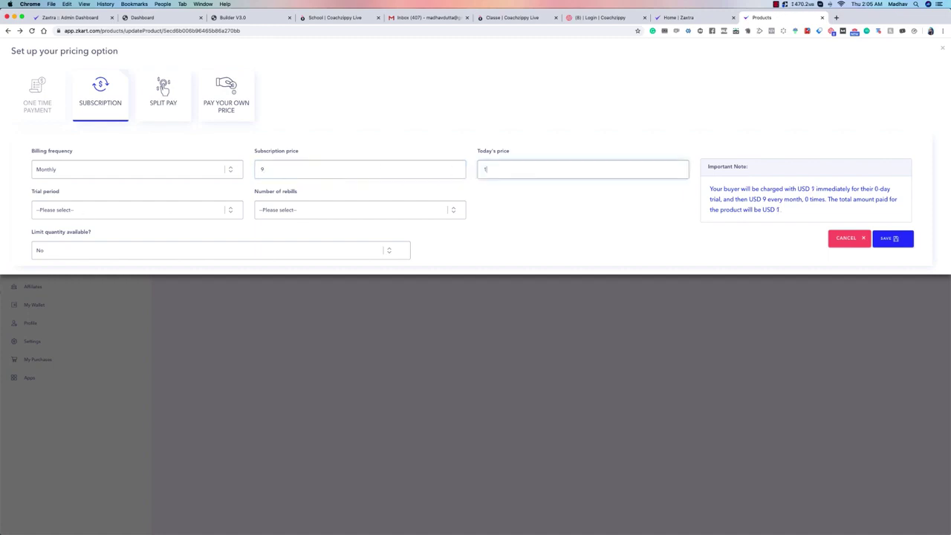
{"action": "key", "text": "BackSpace"}
{"action": "type", "text": "0"}
{"action": "key", "text": "BackSpace"}
{"action": "type", "text": "1"}
Set the subscription's trial period to 7 days.
{"action": "left_click", "coordinate": [191, 214]}
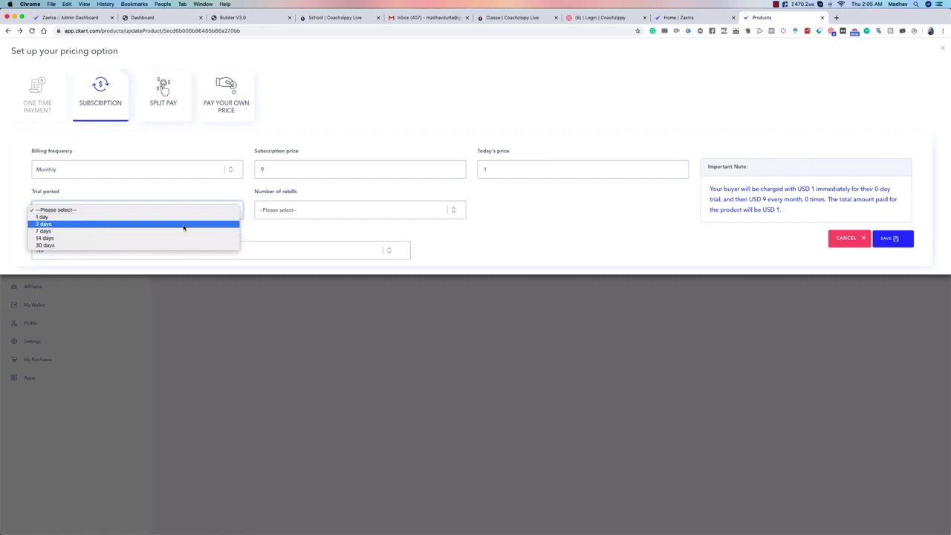
{"action": "left_click", "coordinate": [183, 229]}
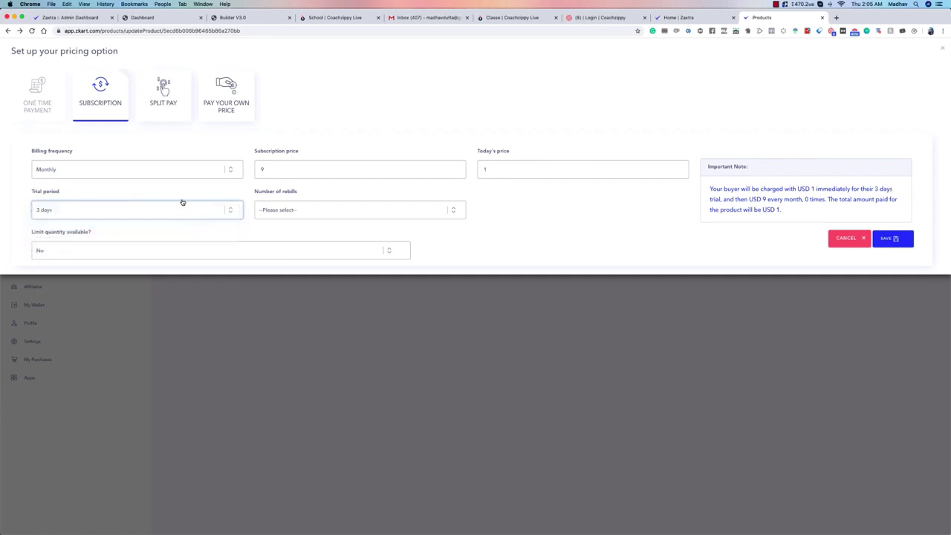
{"action": "left_click", "coordinate": [178, 212]}
{"action": "left_click", "coordinate": [178, 217]}
Set the number of rebills to Custom, try a count of 500, and clear the count.
{"action": "left_click", "coordinate": [314, 213]}
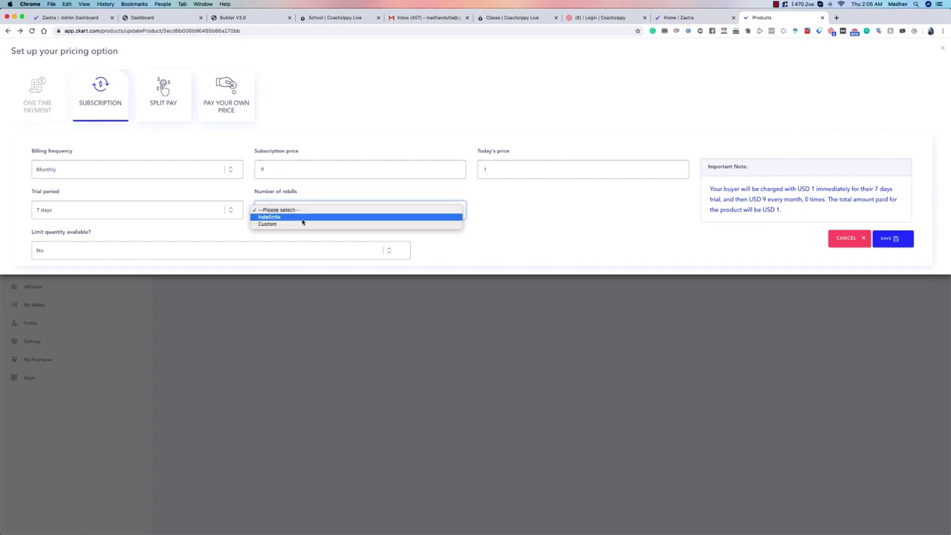
{"action": "left_click", "coordinate": [301, 224]}
{"action": "left_click", "coordinate": [497, 211]}
{"action": "type", "text": "500"}
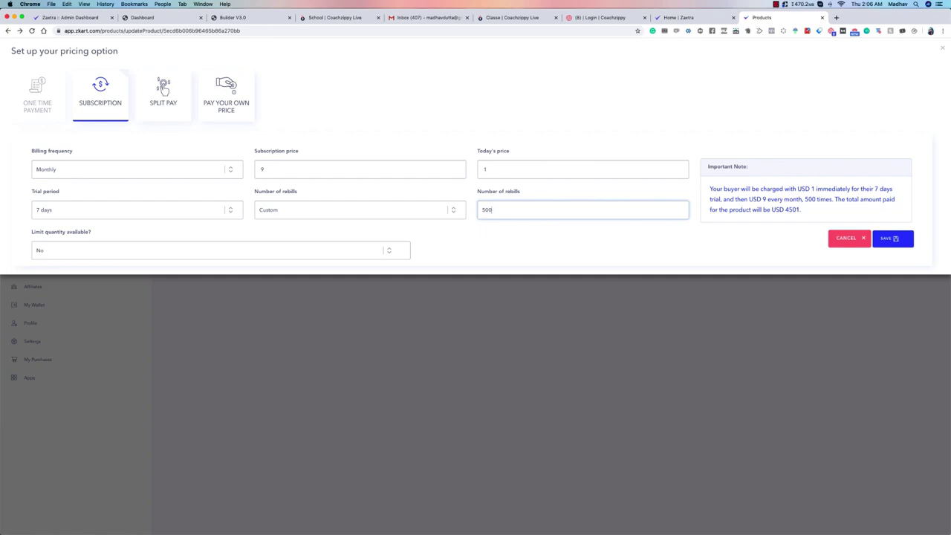
{"action": "key", "text": "BackSpace"}
{"action": "key", "text": "BackSpace"}
{"action": "key", "text": "BackSpace"}
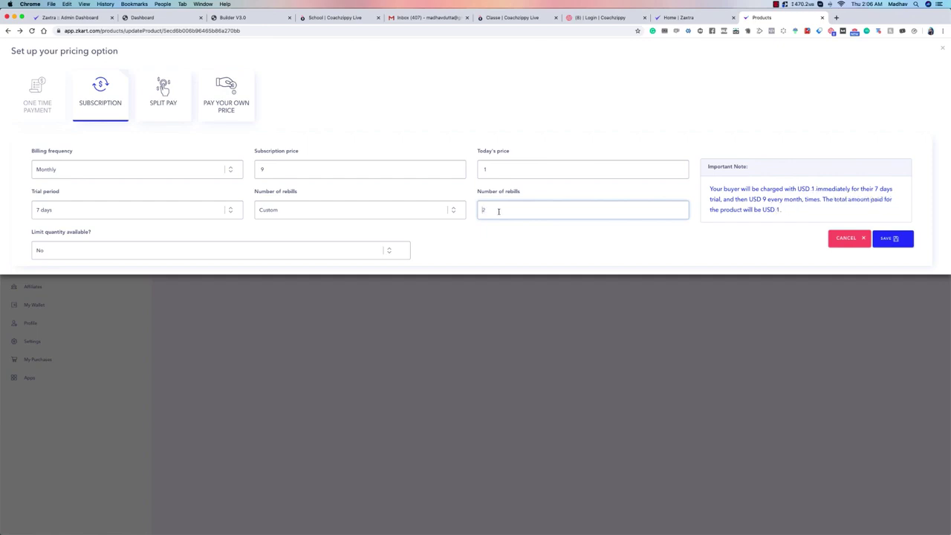
Switch the number of rebills to Indefinite and back to Custom.
{"action": "left_click", "coordinate": [357, 211]}
{"action": "left_click", "coordinate": [356, 204]}
{"action": "left_click", "coordinate": [357, 206]}
{"action": "left_click", "coordinate": [359, 219]}
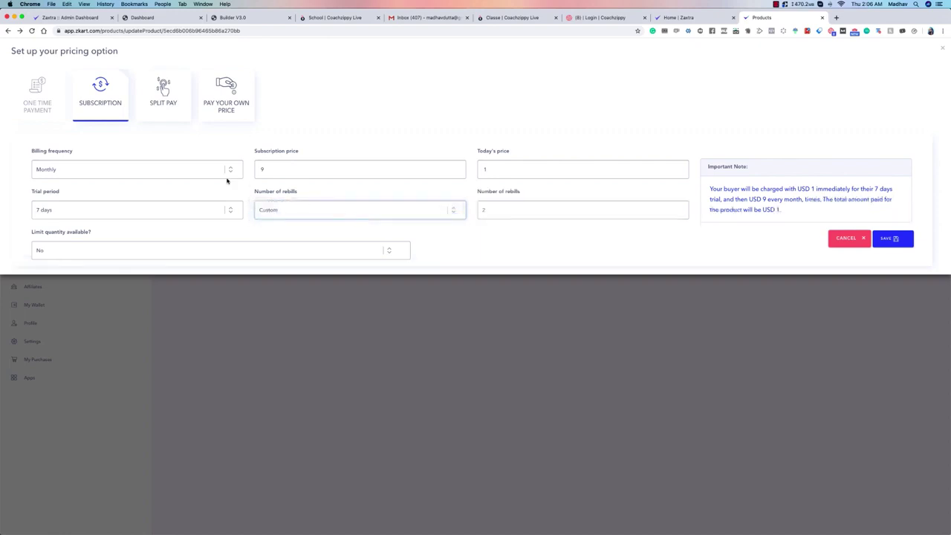
Try a subscription price of 99 with custom rebill counts of 12 and 60, and clear the count.
{"action": "left_click", "coordinate": [294, 168]}
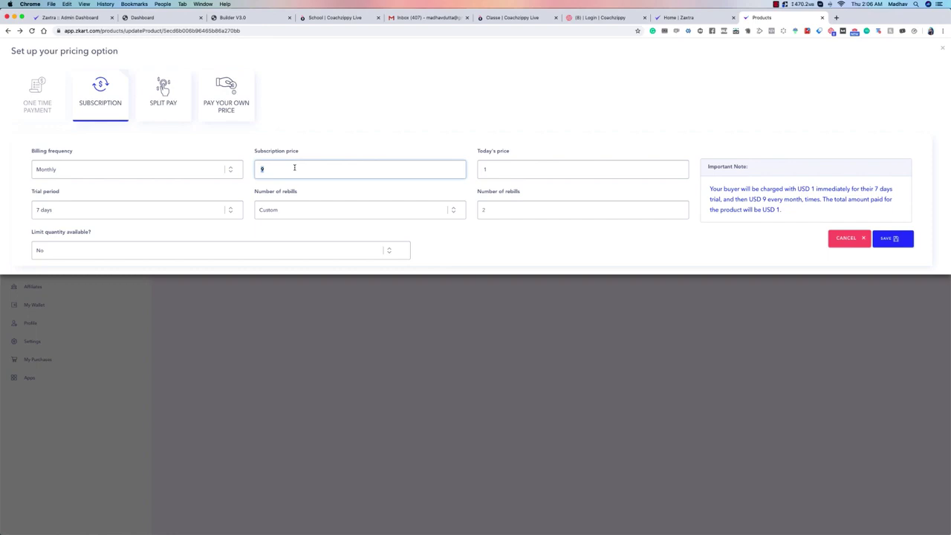
{"action": "type", "text": "9"}
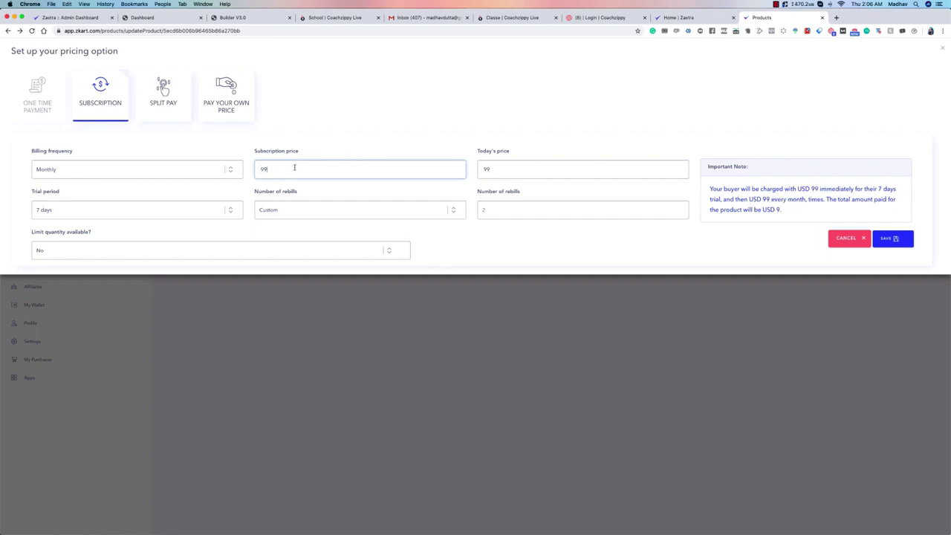
{"action": "left_click", "coordinate": [386, 210]}
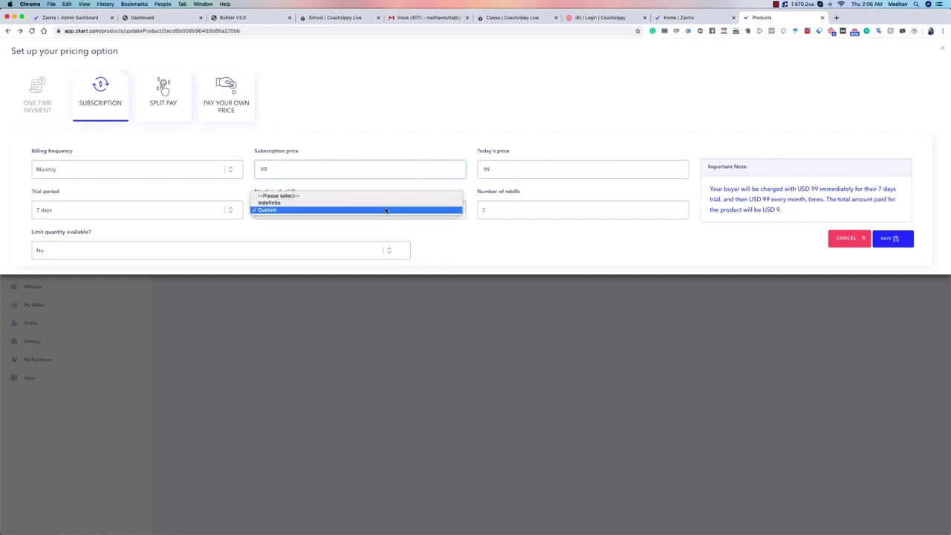
{"action": "left_click", "coordinate": [540, 209]}
{"action": "type", "text": "12"}
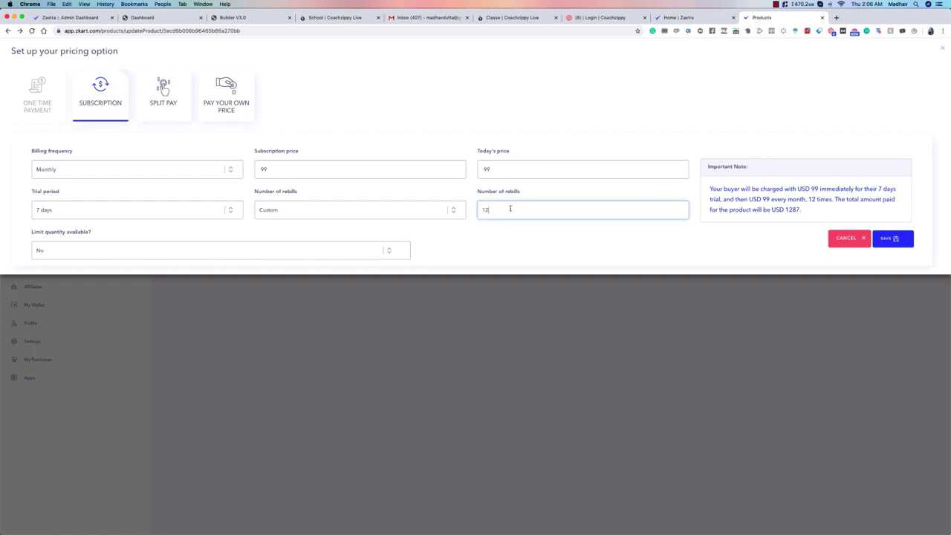
{"action": "type", "text": "60"}
{"action": "left_click_drag", "start_coordinate": [524, 202], "coordinate": [420, 204]}
{"action": "key", "text": "BackSpace"}
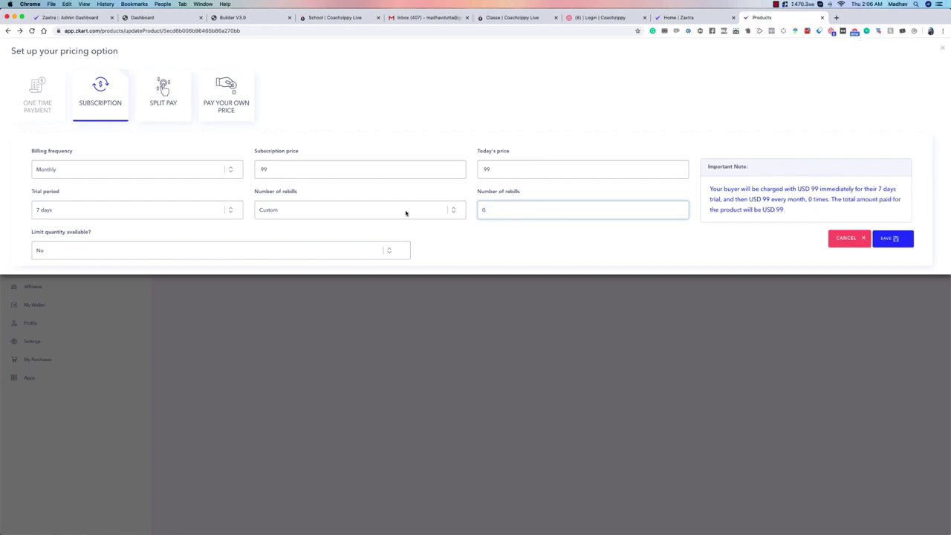
Set the number of rebills to Indefinite, with a subscription price of 9 and a today's price of 1.
{"action": "left_click", "coordinate": [407, 212]}
{"action": "left_click", "coordinate": [405, 205]}
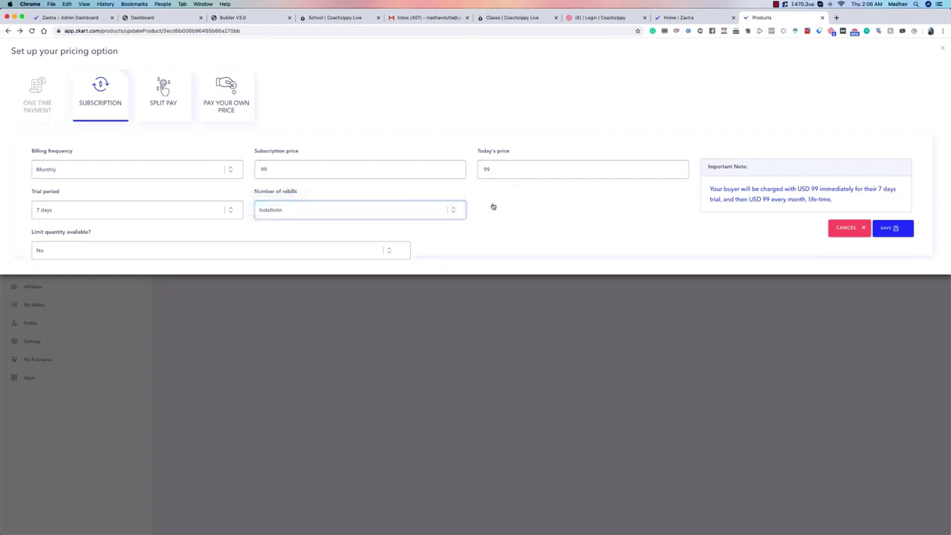
{"action": "left_click", "coordinate": [325, 172]}
{"action": "type", "text": "9"}
{"action": "left_click", "coordinate": [504, 168]}
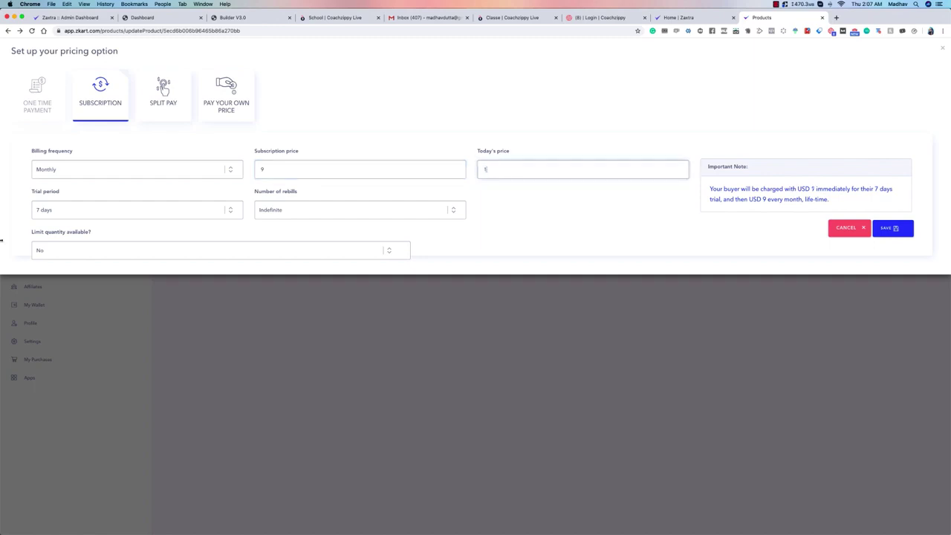
Keep the quantity limit at No, set today's price to 0, and save the subscription option.
{"action": "left_click", "coordinate": [70, 244]}
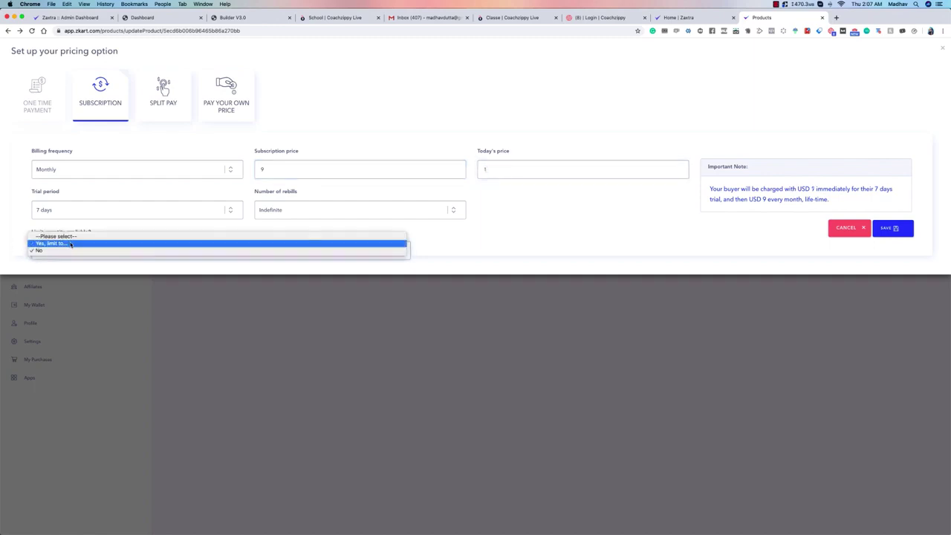
{"action": "left_click", "coordinate": [510, 240]}
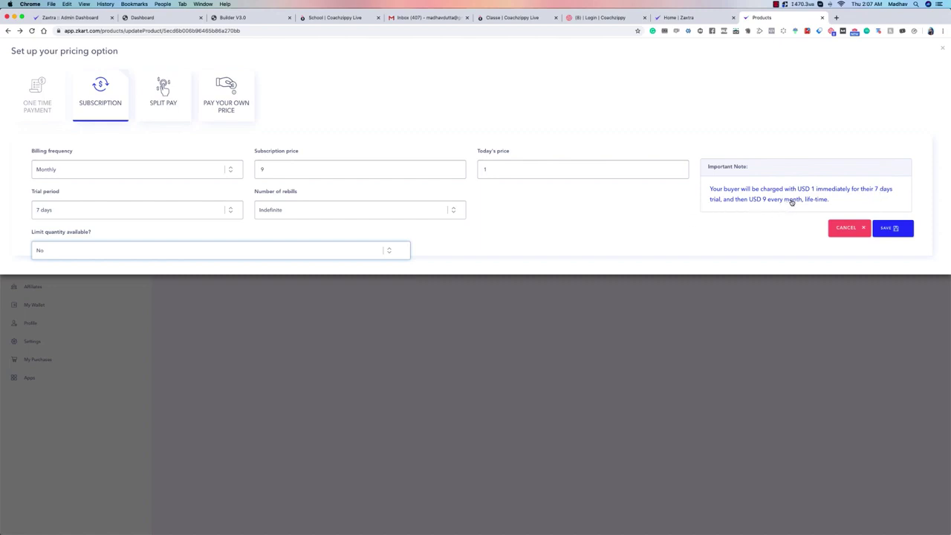
{"action": "double_click", "coordinate": [551, 175]}
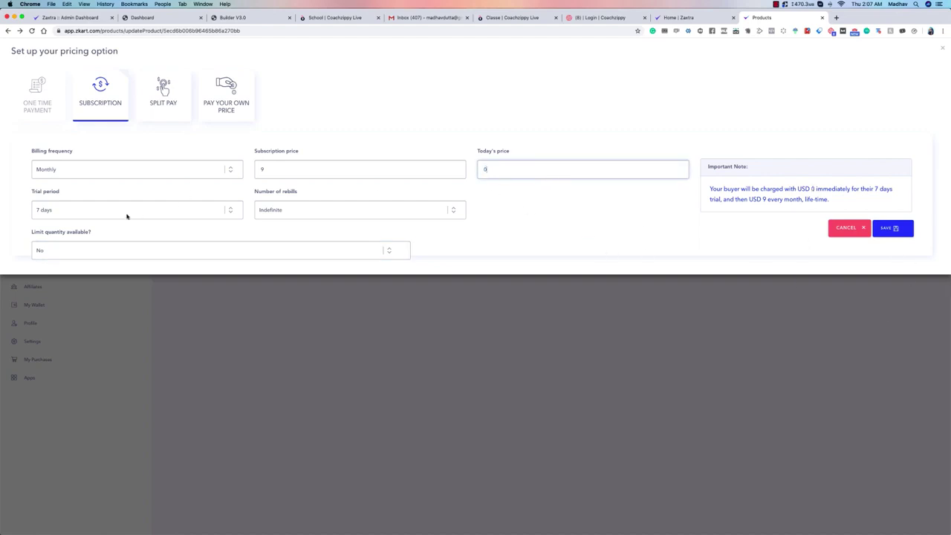
{"action": "left_click", "coordinate": [899, 228]}
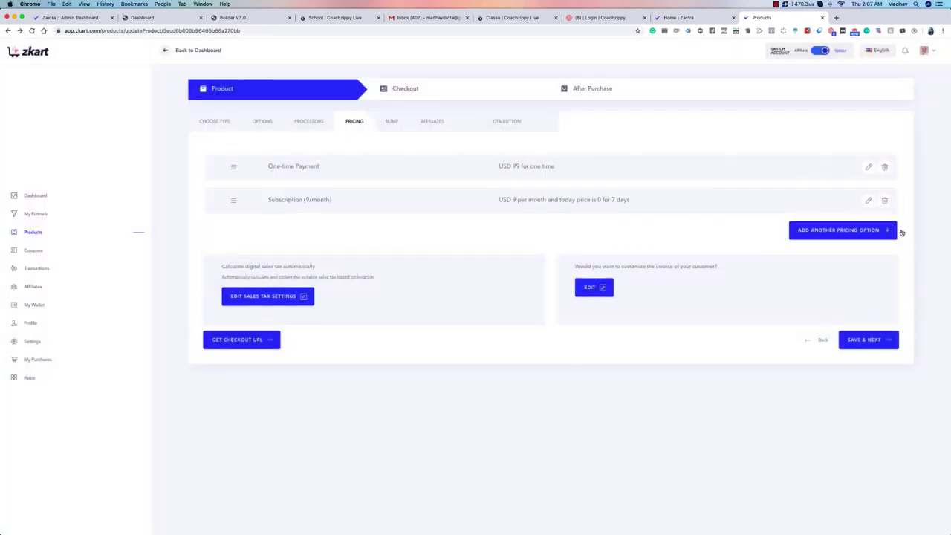
Add a Split Pay pricing option with a price of 35 and 3 payments including today.
{"action": "left_click", "coordinate": [824, 230]}
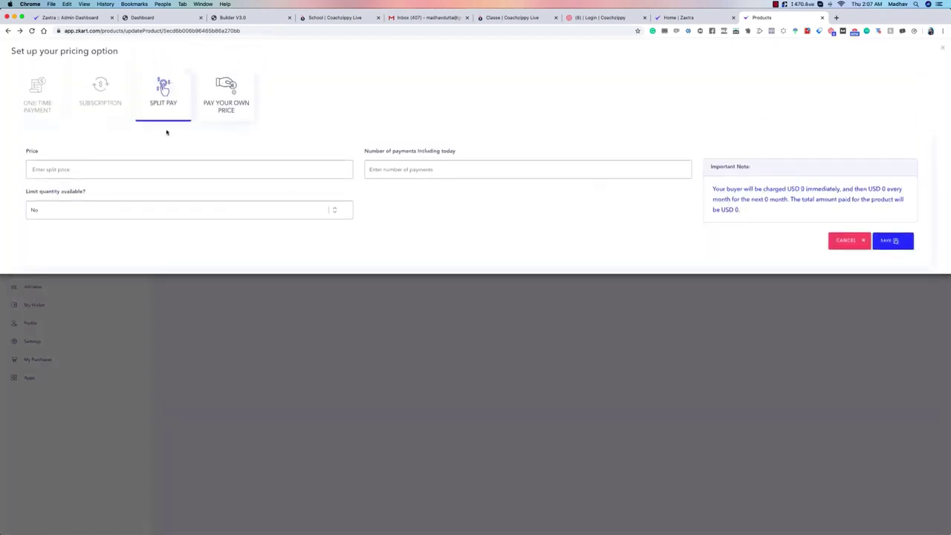
{"action": "left_click", "coordinate": [117, 166]}
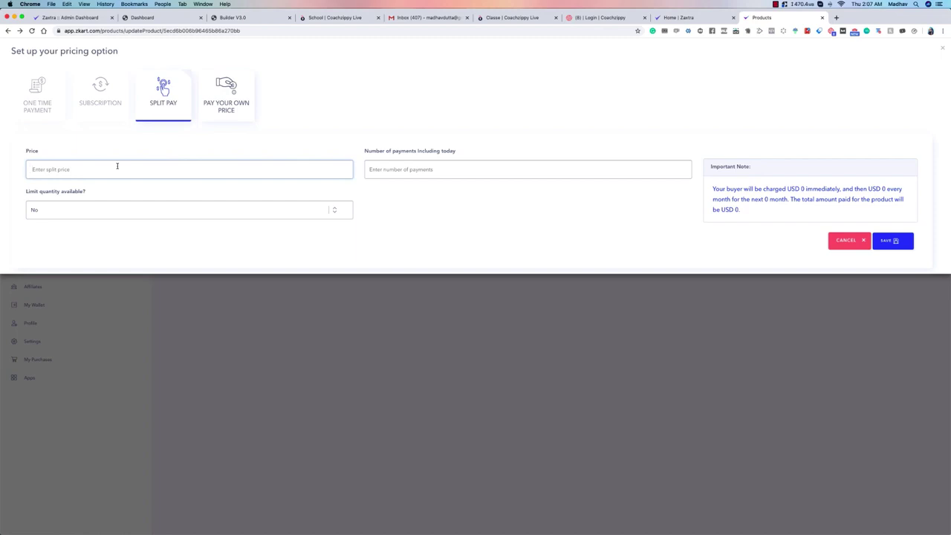
{"action": "type", "text": "30"}
{"action": "key", "text": "BackSpace"}
{"action": "type", "text": "5"}
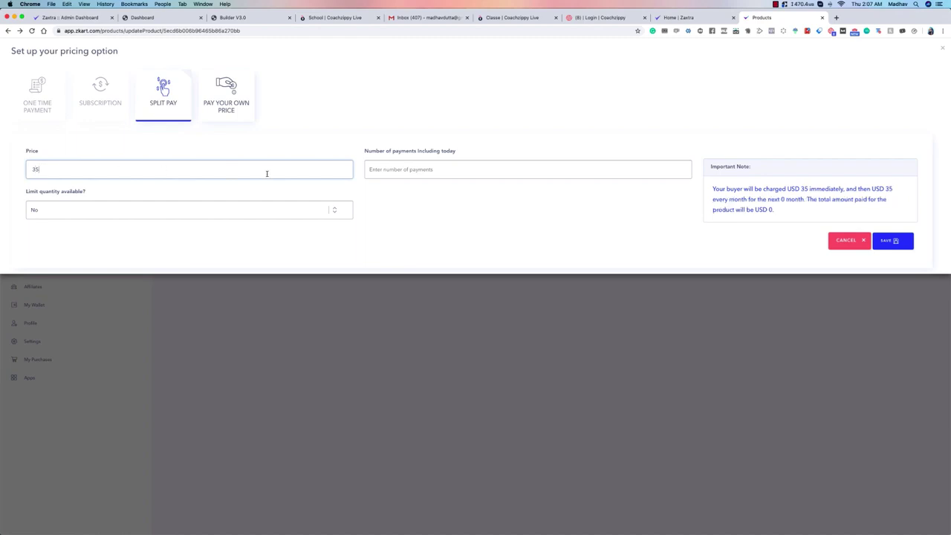
{"action": "left_click", "coordinate": [394, 171]}
{"action": "type", "text": "3"}
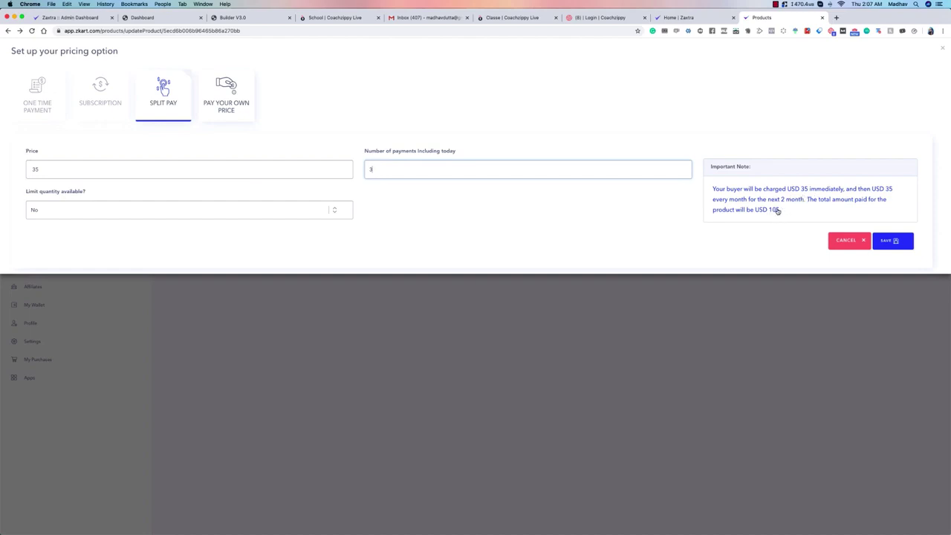
Set the split price to 40, re-enter 3 as the number of payments, and save the option.
{"action": "left_click", "coordinate": [63, 171]}
{"action": "key", "text": "super+a"}
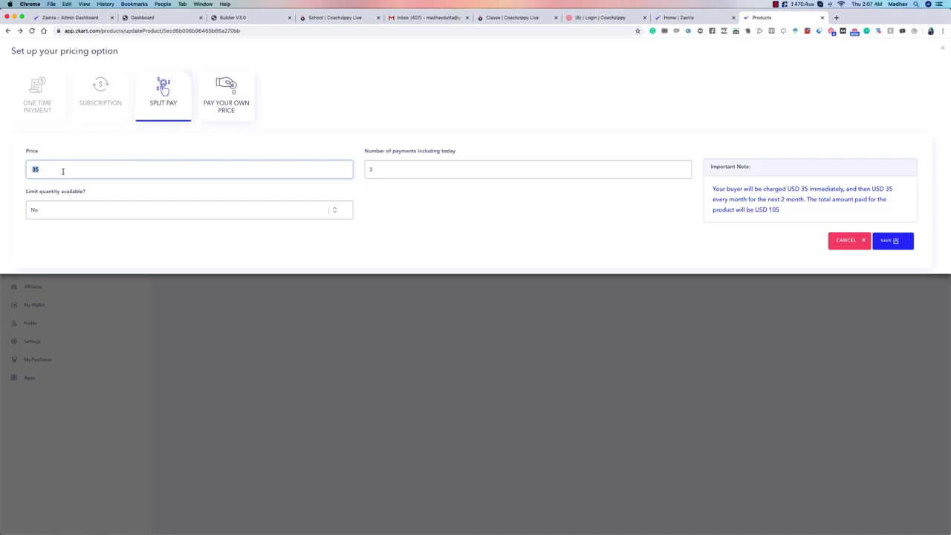
{"action": "type", "text": "40"}
{"action": "left_click", "coordinate": [681, 222]}
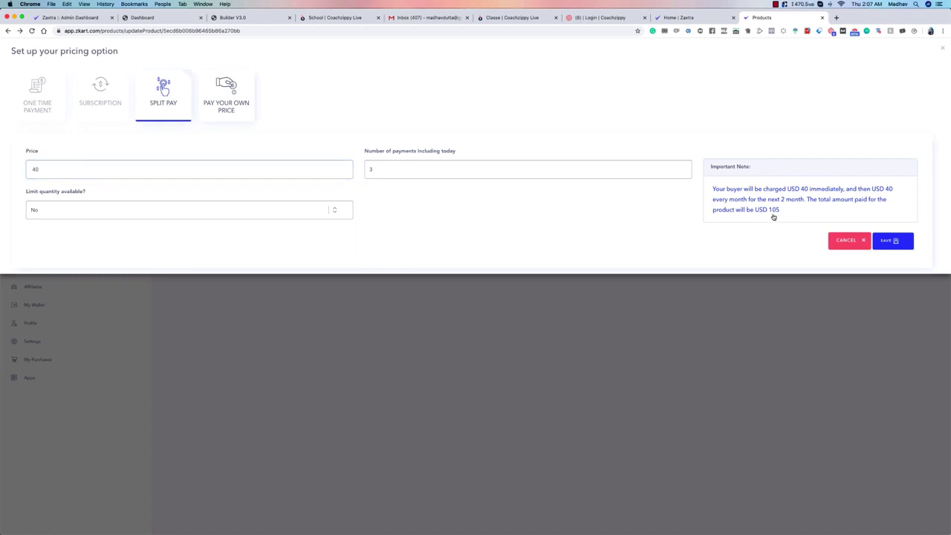
{"action": "left_click", "coordinate": [474, 172]}
{"action": "key", "text": "BackSpace"}
{"action": "type", "text": "3"}
{"action": "left_click", "coordinate": [777, 232]}
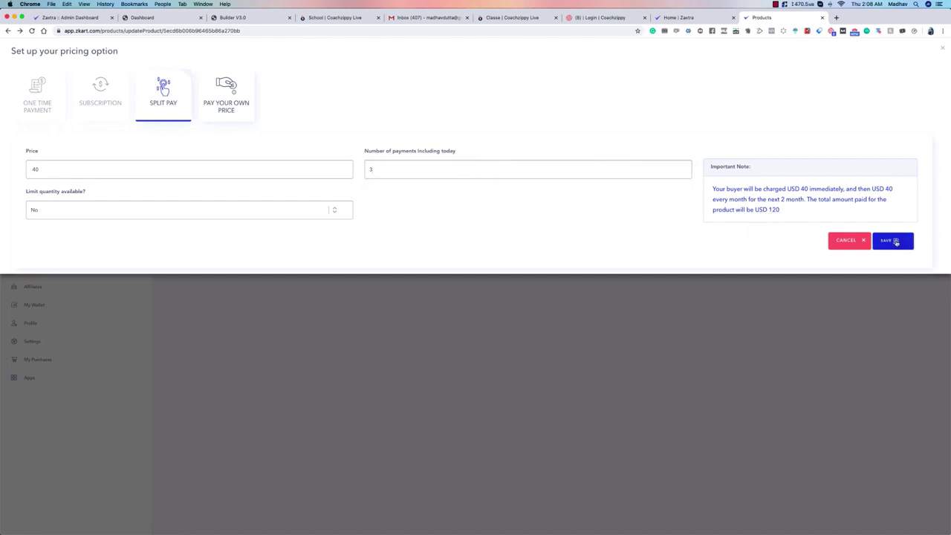
{"action": "left_click", "coordinate": [894, 240]}
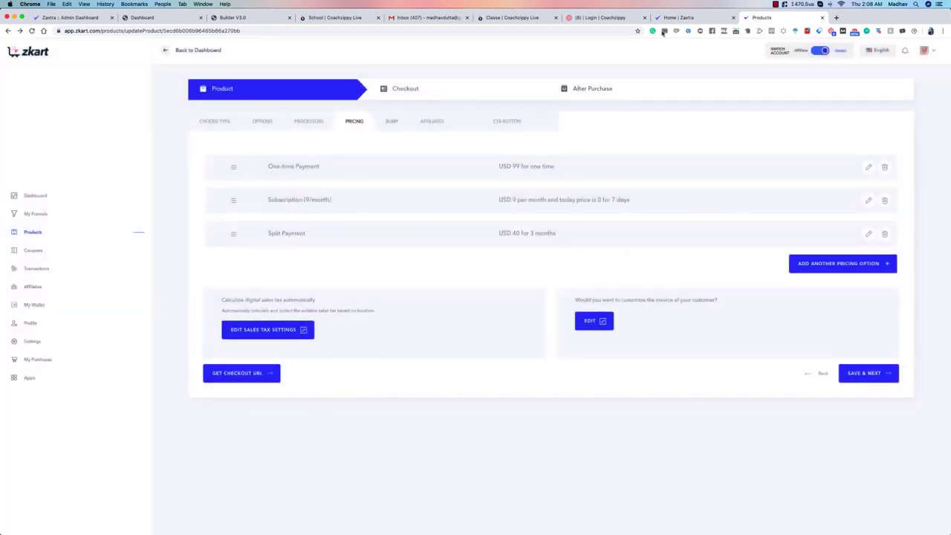
Open the sales tax settings and remove the CGST and SGST taxes.
{"action": "left_click", "coordinate": [269, 332]}
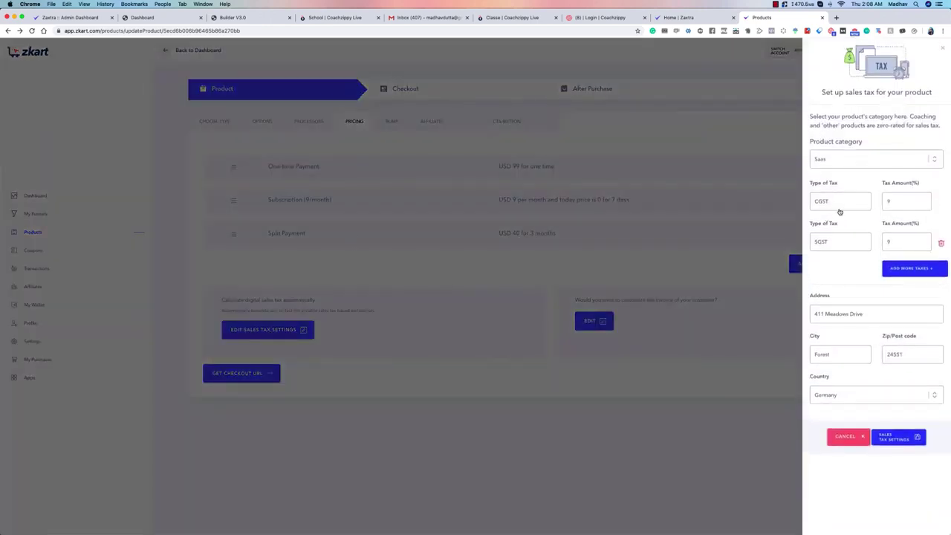
{"action": "left_click", "coordinate": [941, 243]}
{"action": "left_click", "coordinate": [942, 203]}
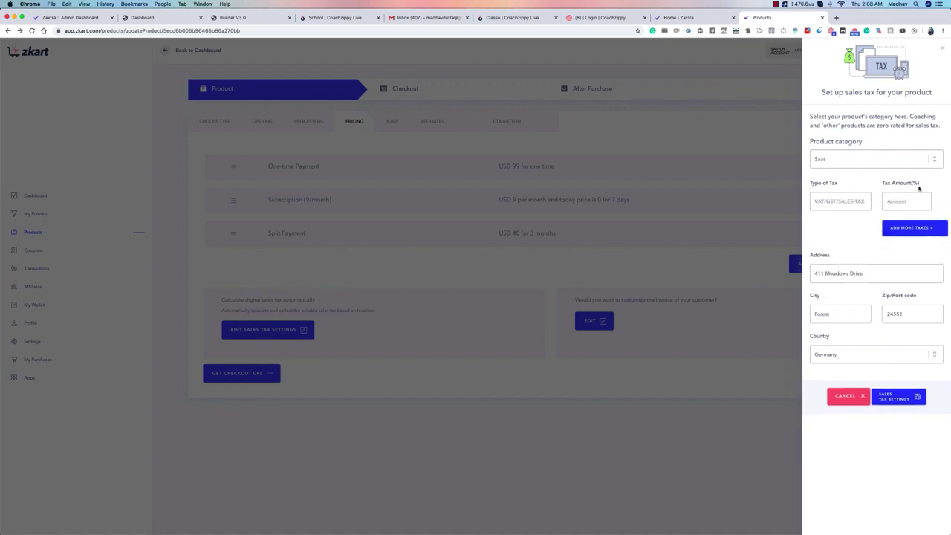
Enter a VAT tax of 8%, keep Saas as the product category, and save the sales tax settings.
{"action": "left_click", "coordinate": [858, 205]}
{"action": "type", "text": "VAT"}
{"action": "left_click", "coordinate": [901, 202]}
{"action": "type", "text": "8"}
{"action": "left_click", "coordinate": [837, 158]}
{"action": "left_click", "coordinate": [854, 159]}
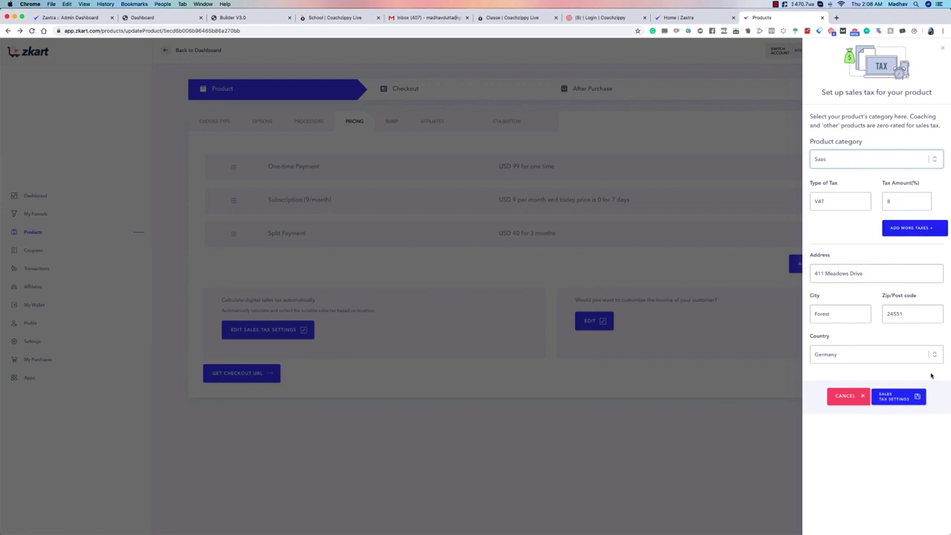
{"action": "left_click", "coordinate": [898, 397]}
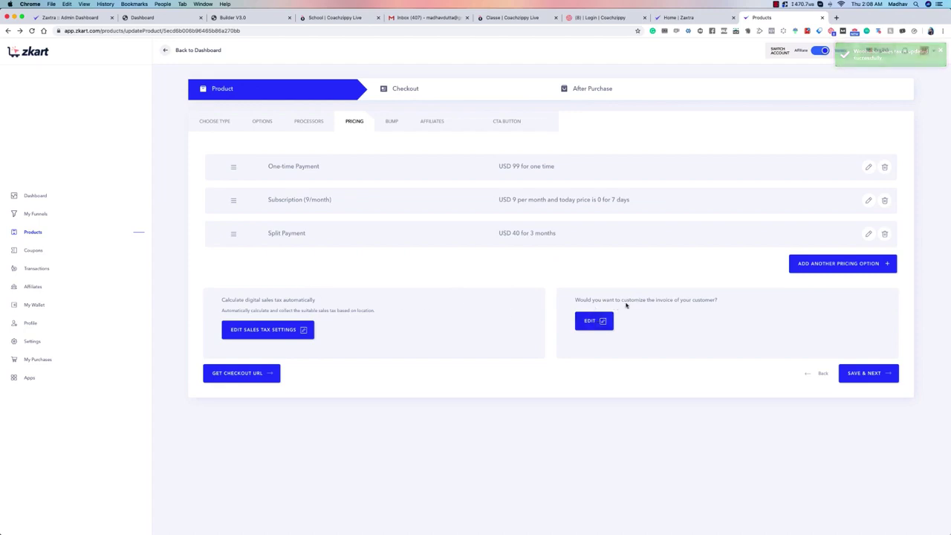
Open the invoice customization, add a comma after "Hey" in the message, and highlight the message in the preview.
{"action": "left_click", "coordinate": [598, 320]}
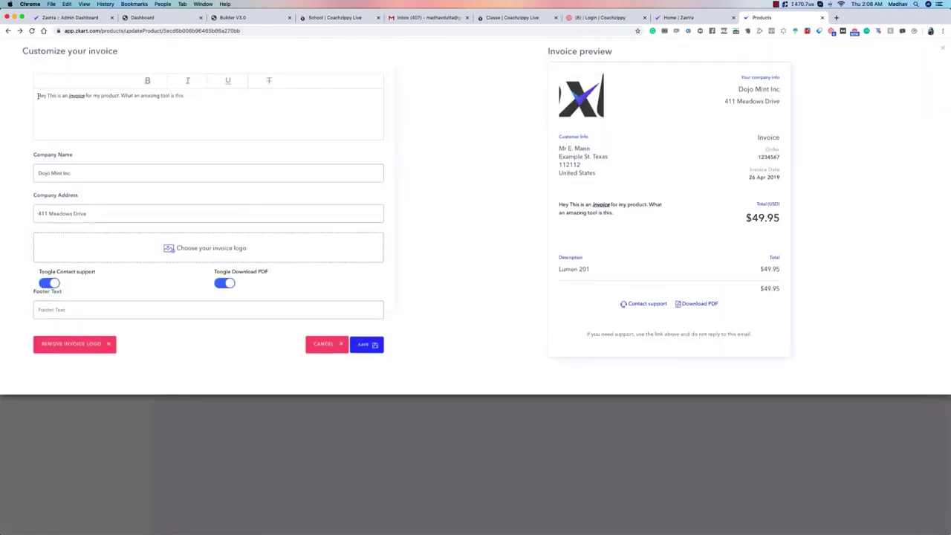
{"action": "left_click", "coordinate": [246, 98]}
{"action": "mouse_move", "coordinate": [46, 96]}
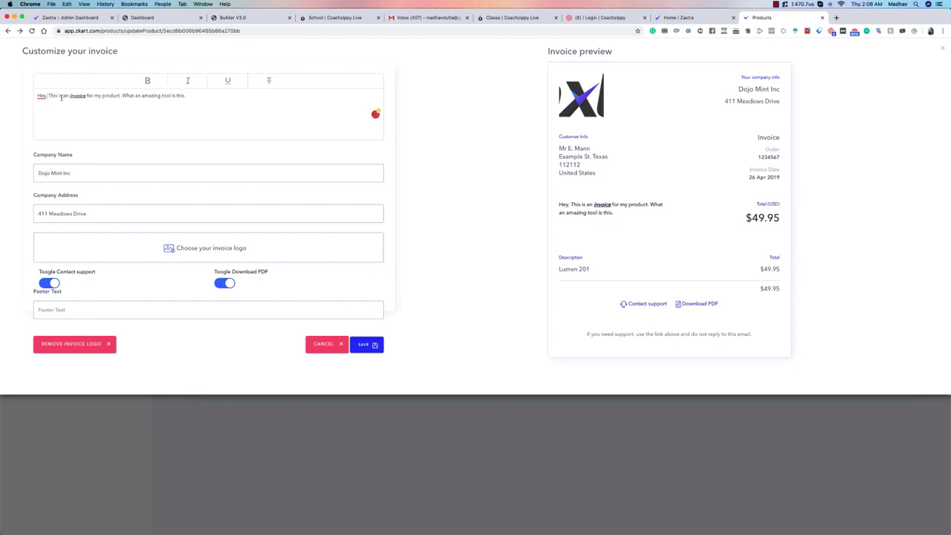
{"action": "left_click_drag", "start_coordinate": [566, 202], "coordinate": [621, 215]}
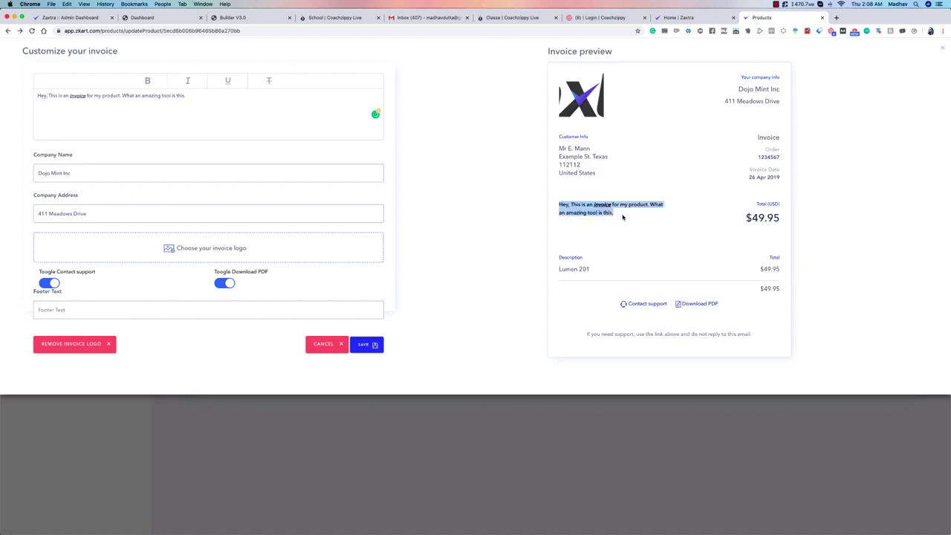
Try appending filler text to the end of the invoice message, and remove it again.
{"action": "left_click", "coordinate": [622, 215]}
{"action": "type", "text": "dfgdgd"}
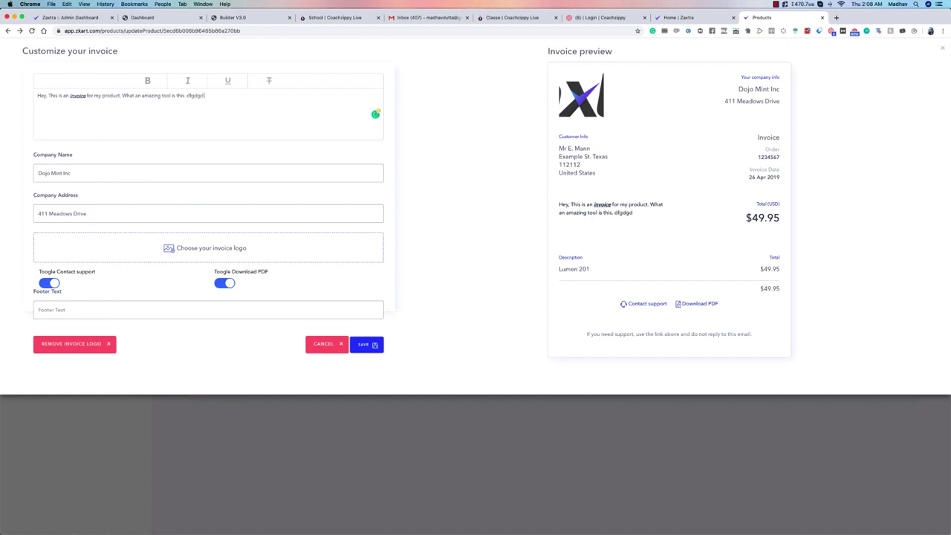
{"action": "type", "text": " gd gdf dgdfgdgdfgdfgdgdfgdfgdfgdfgdgdfgdfg"}
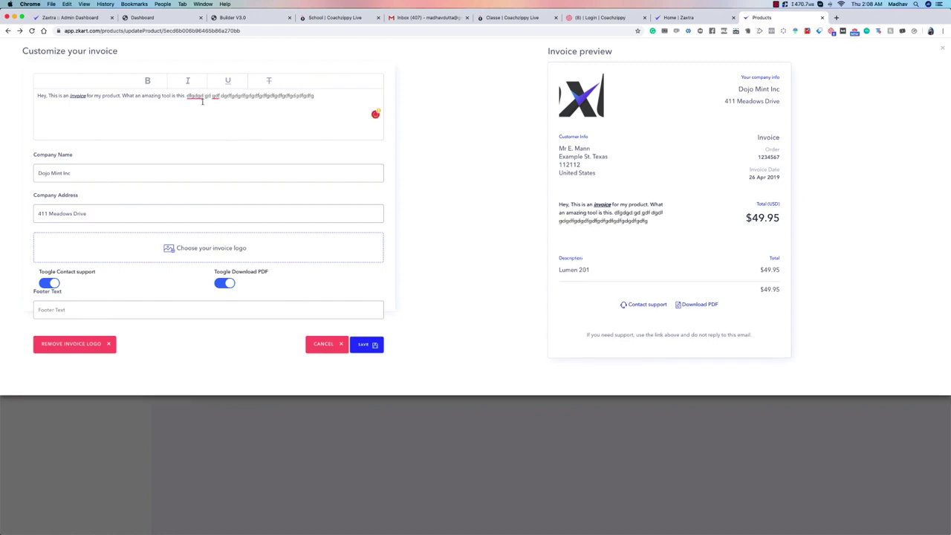
{"action": "left_click_drag", "start_coordinate": [187, 96], "coordinate": [250, 106]}
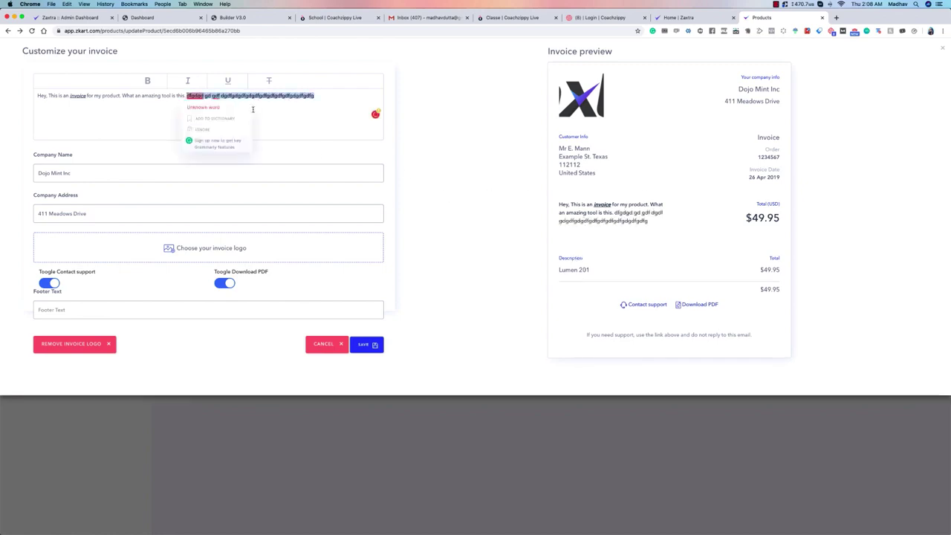
{"action": "key", "text": "BackSpace"}
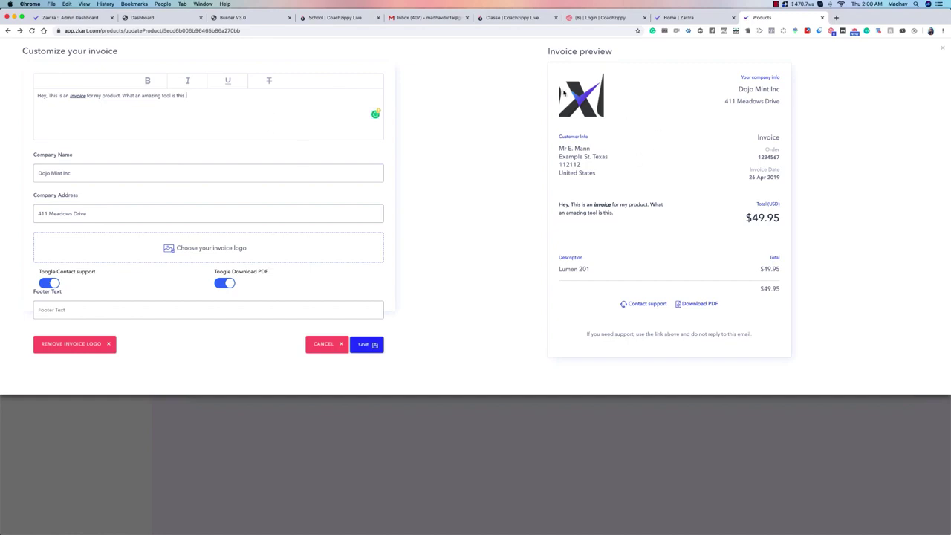
Try filler text as the invoice's footer text, and clear it again.
{"action": "left_click", "coordinate": [65, 308]}
{"action": "type", "text": "fdgdgdf dgdfgg"}
{"action": "key", "text": "super+a"}
{"action": "key", "text": "BackSpace"}
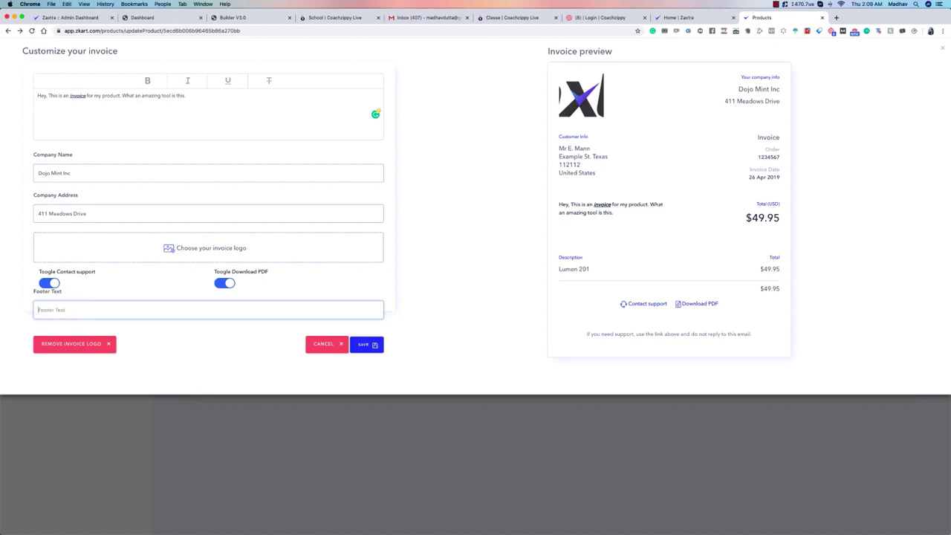
Try adding "sdfsdfs" after the company name on the invoice, and remove it again.
{"action": "left_click", "coordinate": [92, 172]}
{"action": "type", "text": "sdfsdfs"}
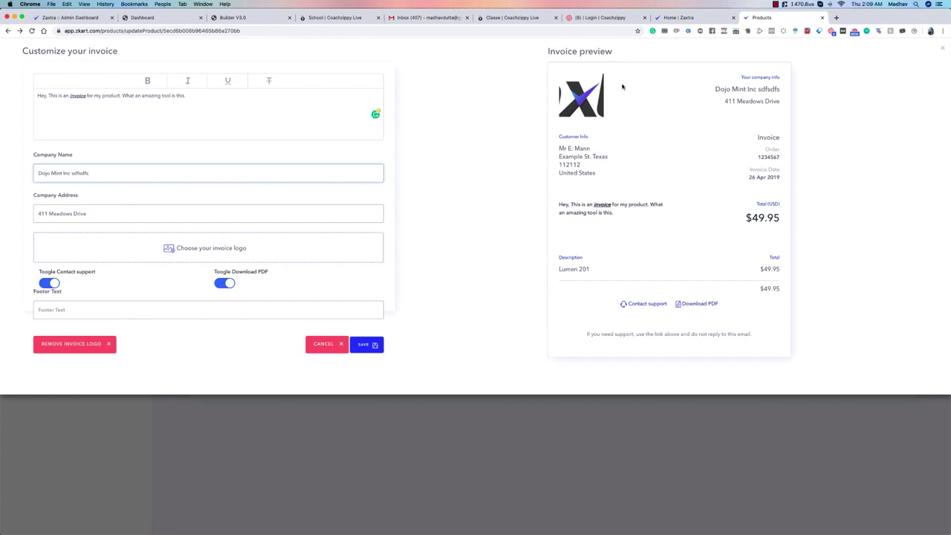
{"action": "double_click", "coordinate": [92, 174]}
{"action": "key", "text": "BackSpace"}
Choose Coachzippy-Logo.png as the invoice logo and position the crop area over the "oa" part of the wordmark.
{"action": "left_click", "coordinate": [169, 249]}
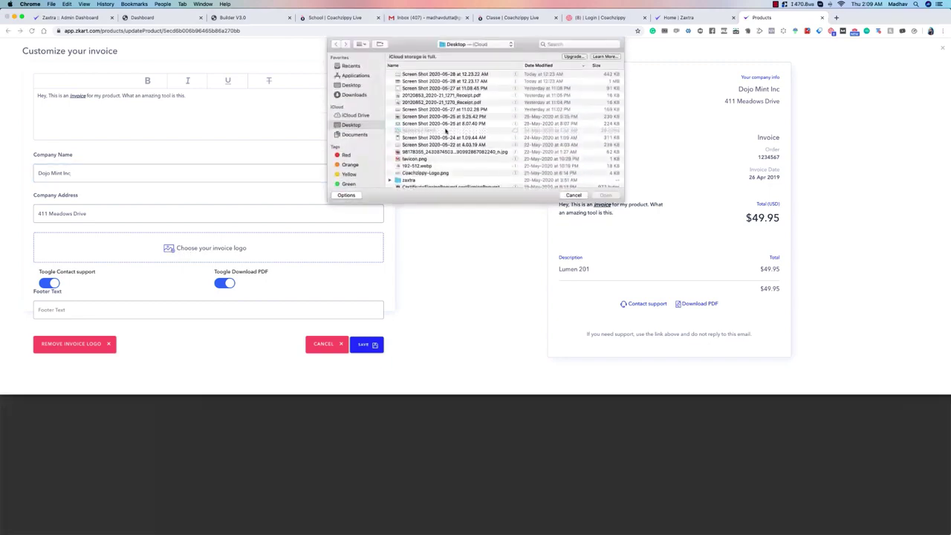
{"action": "scroll", "coordinate": [434, 153], "scroll_direction": "down", "scroll_amount": 5}
{"action": "left_click", "coordinate": [421, 104]}
{"action": "key", "text": "space"}
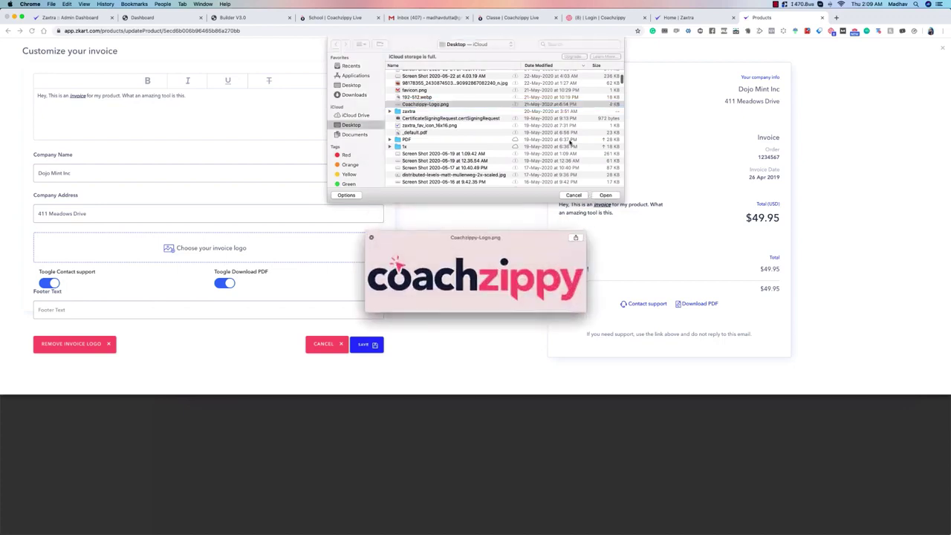
{"action": "left_click", "coordinate": [605, 194]}
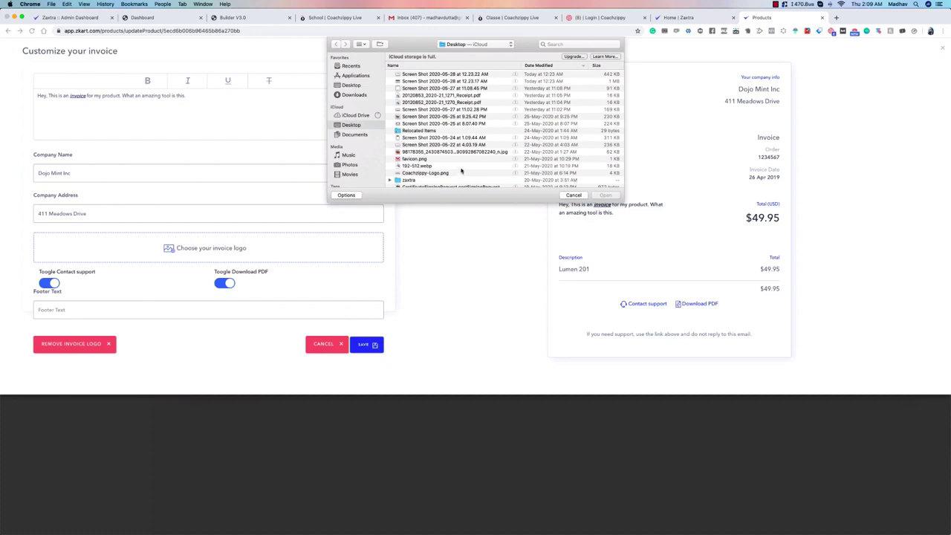
{"action": "double_click", "coordinate": [436, 173]}
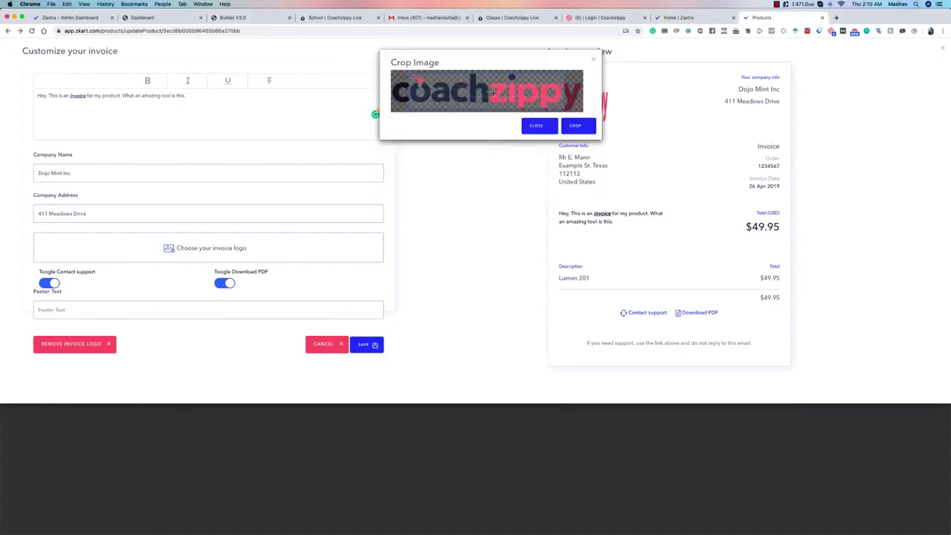
{"action": "left_click_drag", "start_coordinate": [563, 88], "coordinate": [422, 90]}
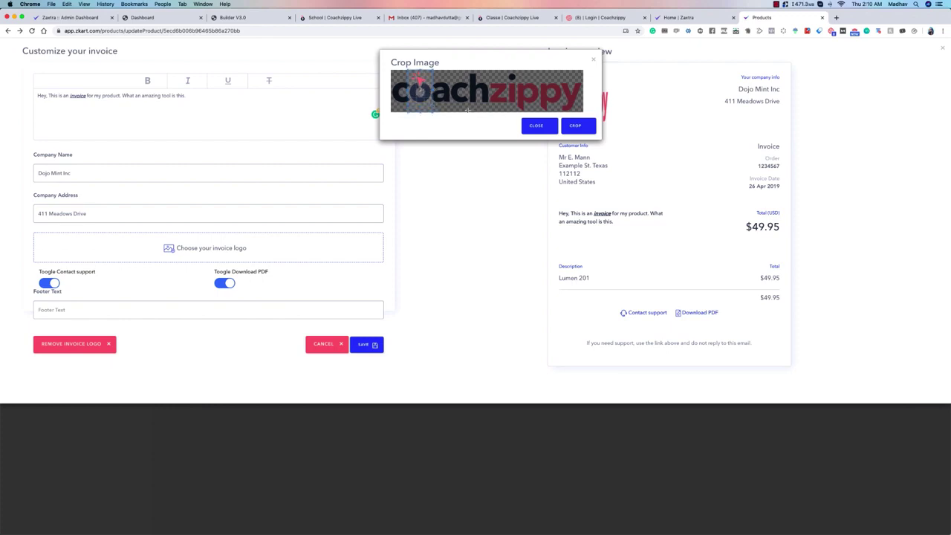
Crop the invoice logo to the selected area and save the invoice customization and the pricing options.
{"action": "left_click", "coordinate": [589, 128]}
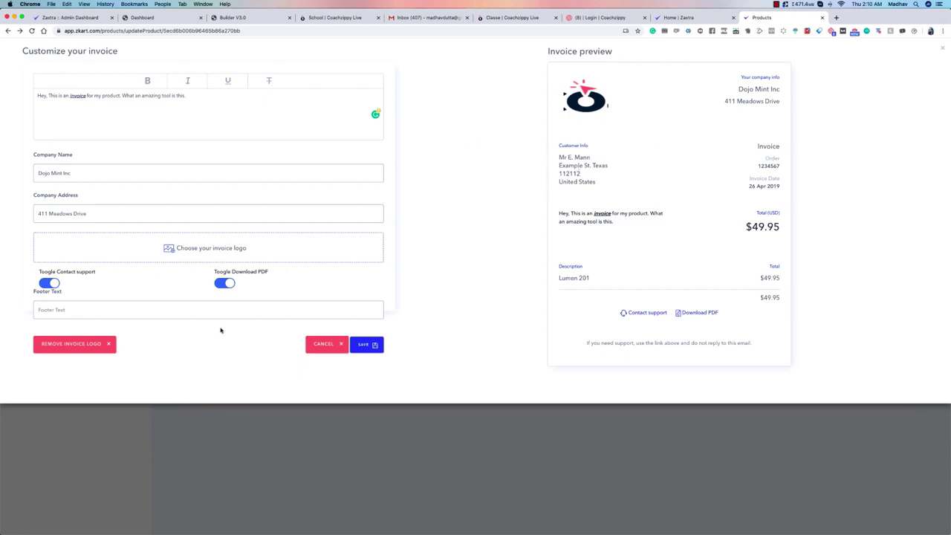
{"action": "left_click", "coordinate": [363, 345]}
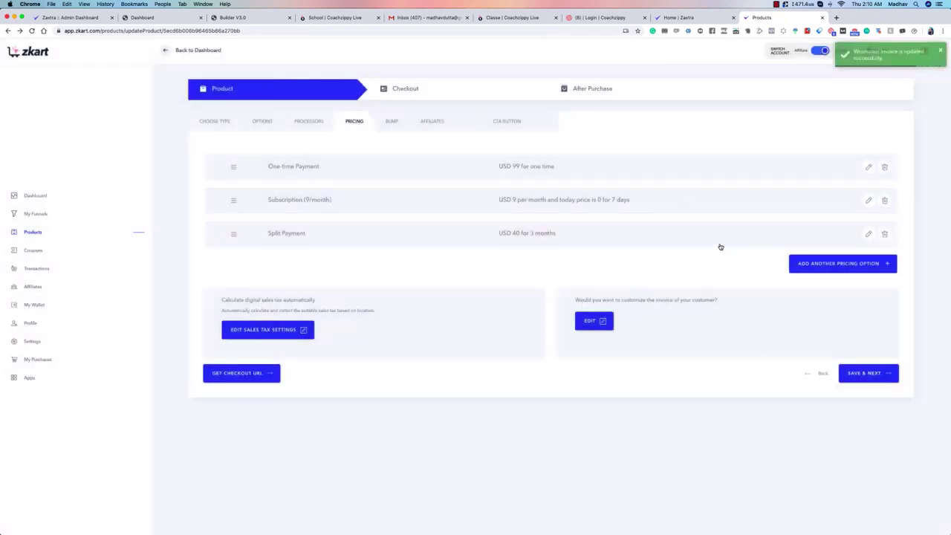
{"action": "left_click", "coordinate": [867, 373]}
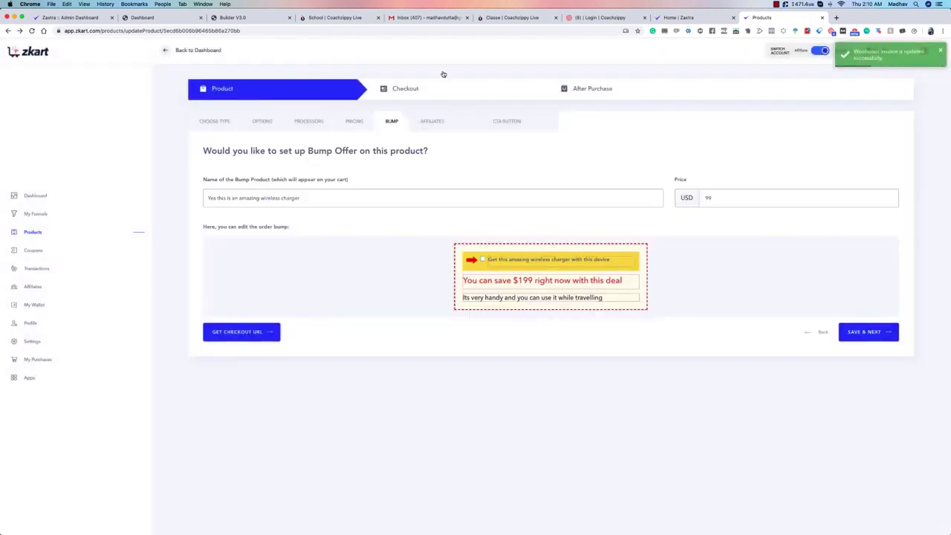
Examine the bump offer's heading and the three editable text lines of the order bump.
{"action": "left_click_drag", "start_coordinate": [299, 153], "coordinate": [380, 153]}
{"action": "left_click", "coordinate": [377, 153]}
{"action": "left_click", "coordinate": [523, 262]}
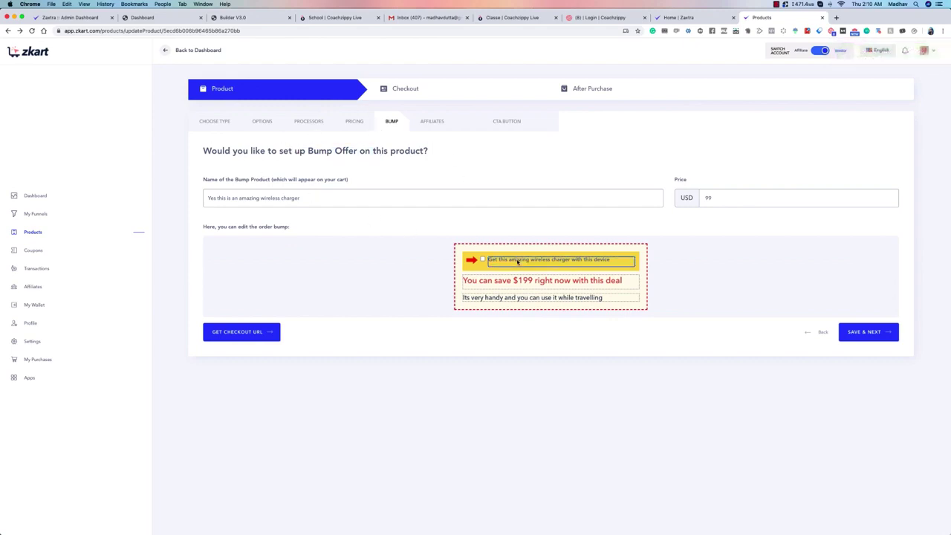
{"action": "left_click_drag", "start_coordinate": [577, 261], "coordinate": [611, 262]}
{"action": "left_click", "coordinate": [615, 261]}
{"action": "left_click", "coordinate": [546, 281]}
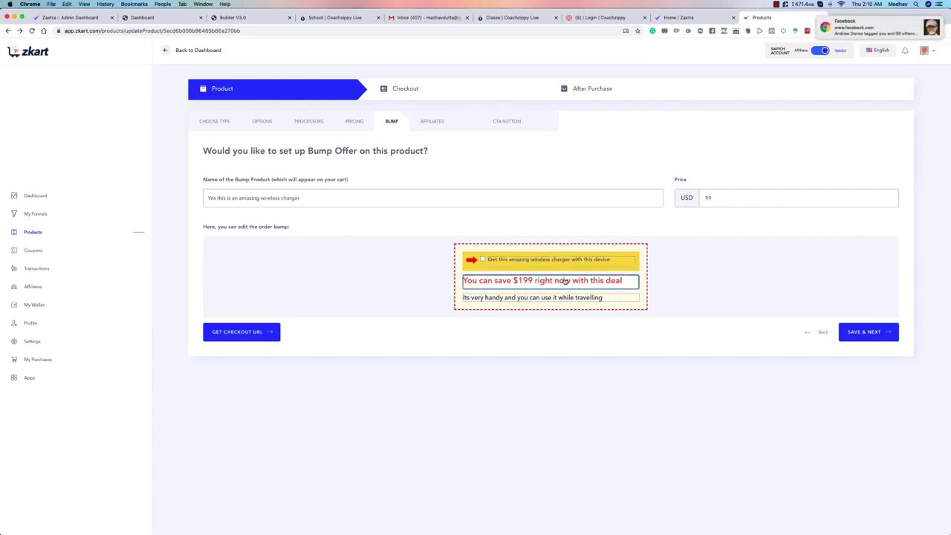
{"action": "left_click", "coordinate": [591, 296]}
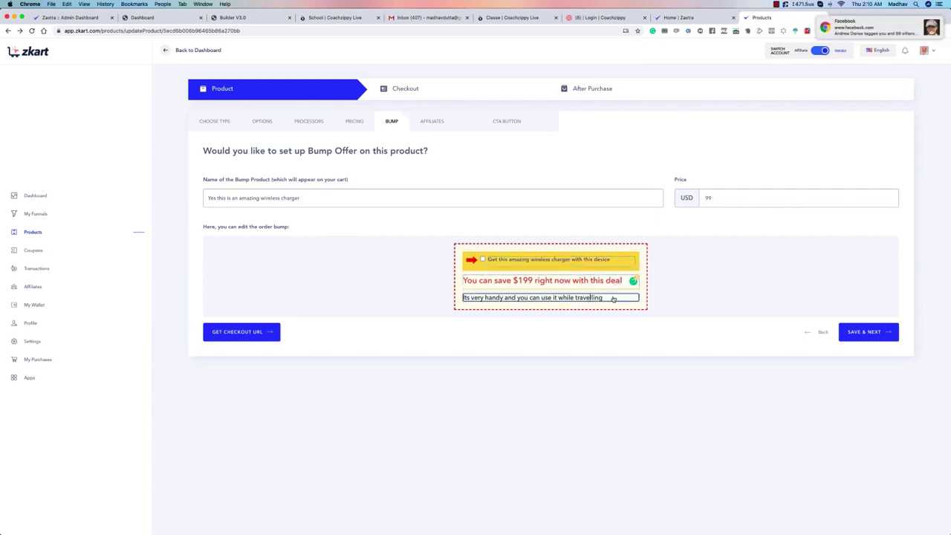
{"action": "left_click", "coordinate": [683, 226]}
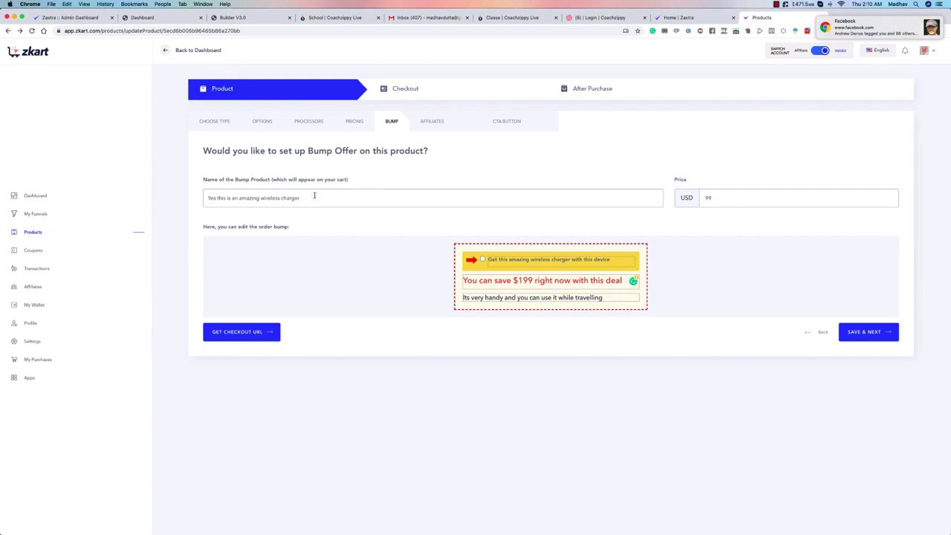
Set the bump product's price to USD 1.99 and save the bump offer.
{"action": "double_click", "coordinate": [724, 198]}
{"action": "type", "text": "1."}
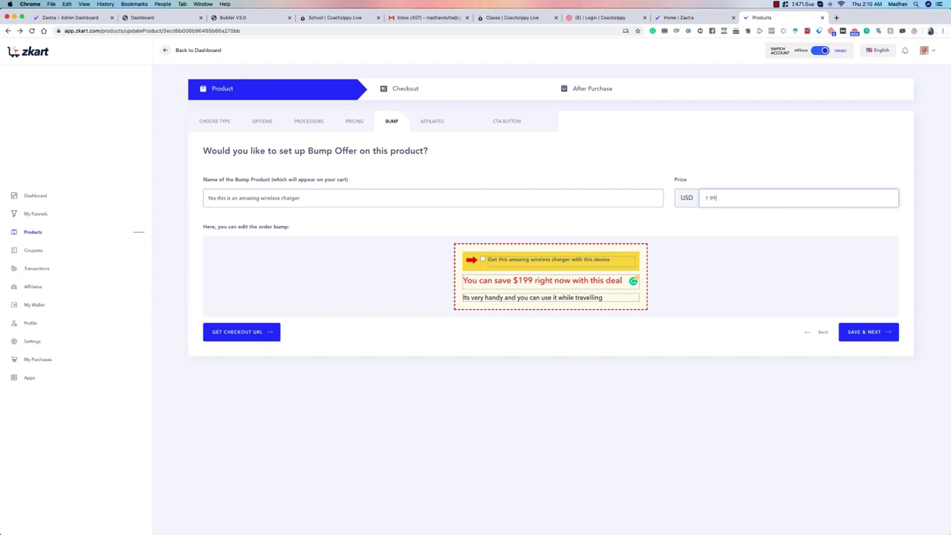
{"action": "left_click", "coordinate": [866, 332]}
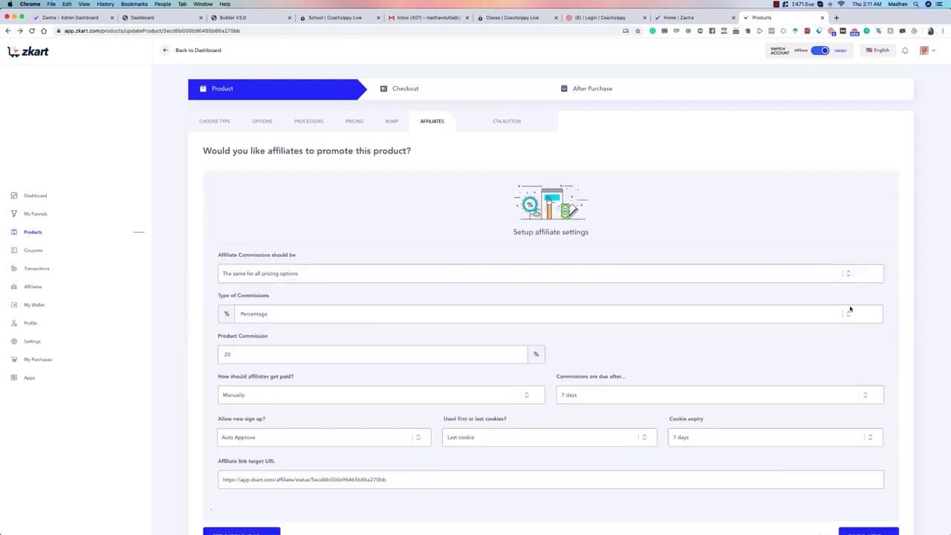
Set the affiliate cookie expiry to 360 days and choose 7 days for when commissions are due.
{"action": "scroll", "coordinate": [317, 216], "scroll_direction": "down", "scroll_amount": 2}
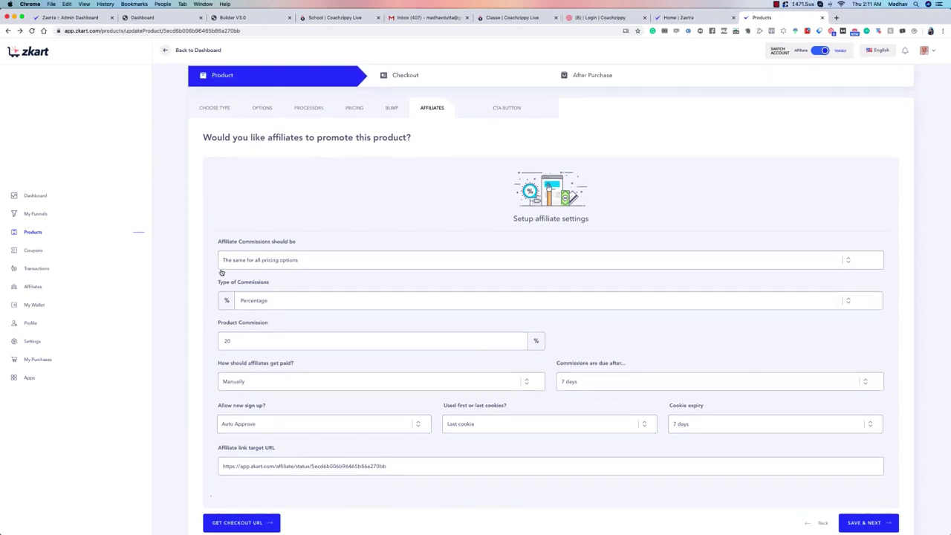
{"action": "scroll", "coordinate": [240, 292], "scroll_direction": "down", "scroll_amount": 1}
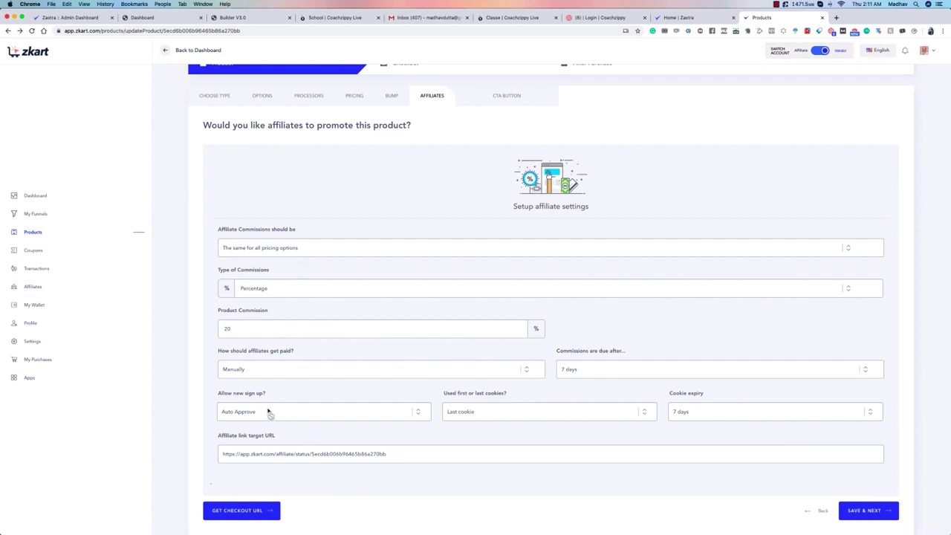
{"action": "left_click", "coordinate": [687, 416]}
{"action": "left_click", "coordinate": [802, 453]}
{"action": "left_click", "coordinate": [615, 371]}
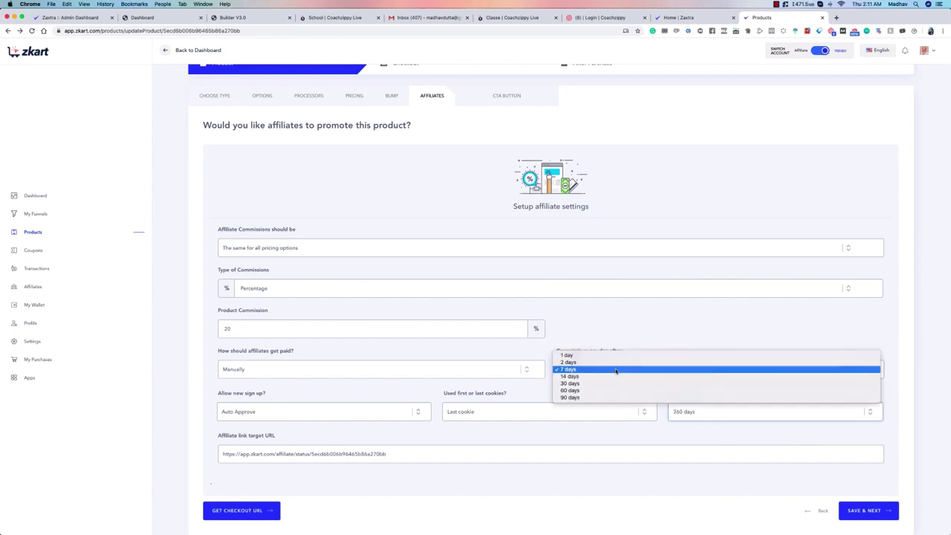
{"action": "left_click", "coordinate": [595, 370]}
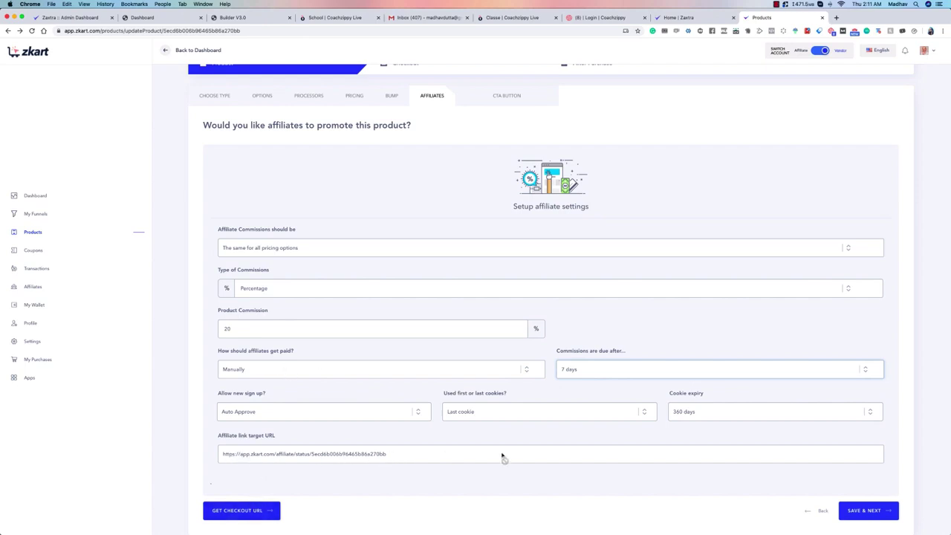
Check the available commission types and make the affiliate commissions different for each pricing option.
{"action": "scroll", "coordinate": [346, 377], "scroll_direction": "up", "scroll_amount": 1}
{"action": "double_click", "coordinate": [265, 360]}
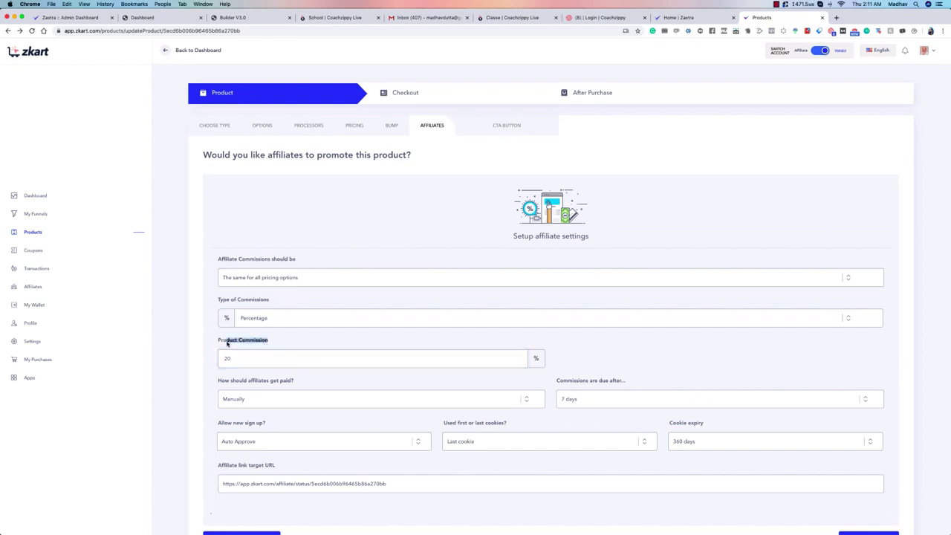
{"action": "left_click", "coordinate": [279, 318]}
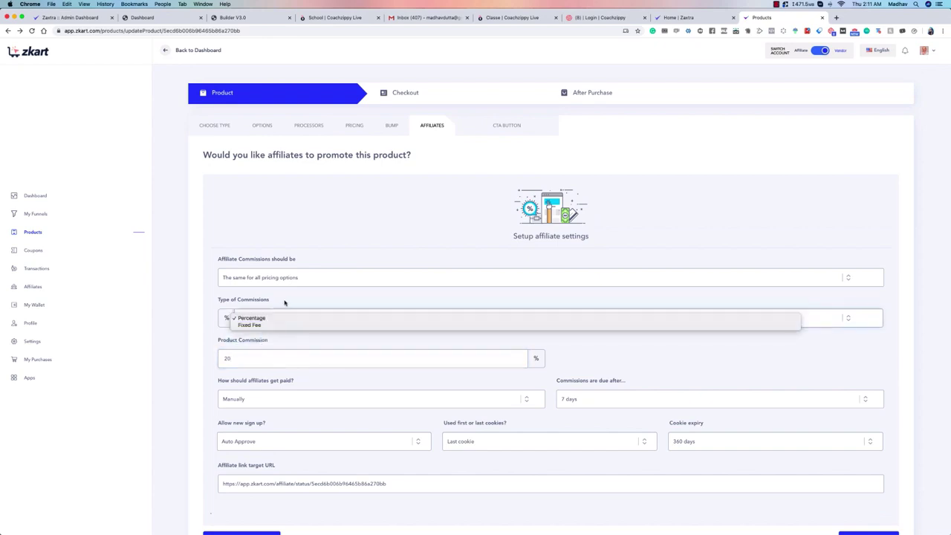
{"action": "left_click", "coordinate": [283, 295]}
{"action": "left_click", "coordinate": [282, 277]}
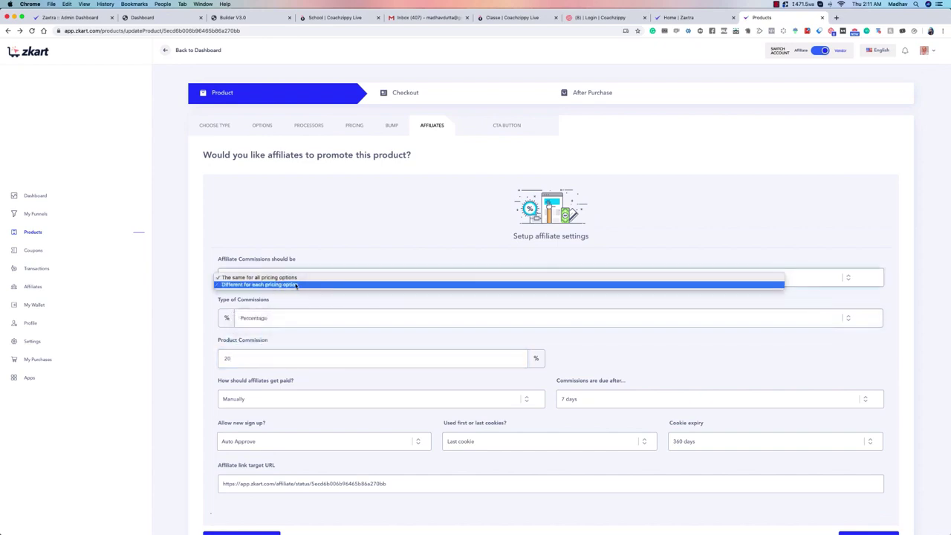
{"action": "left_click", "coordinate": [296, 284]}
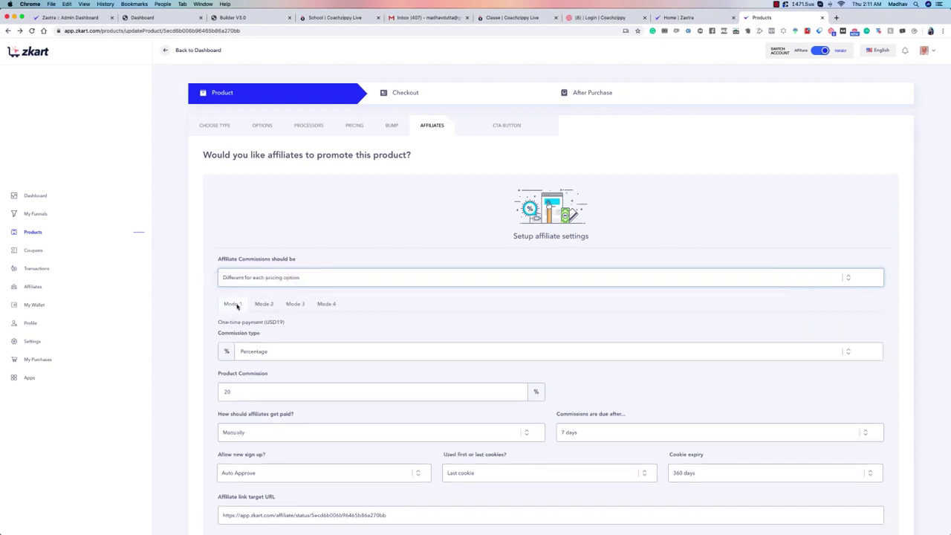
Examine the payment type and commission settings of Modes 1 to 4.
{"action": "left_click", "coordinate": [264, 305]}
{"action": "left_click", "coordinate": [294, 304]}
{"action": "left_click", "coordinate": [324, 304]}
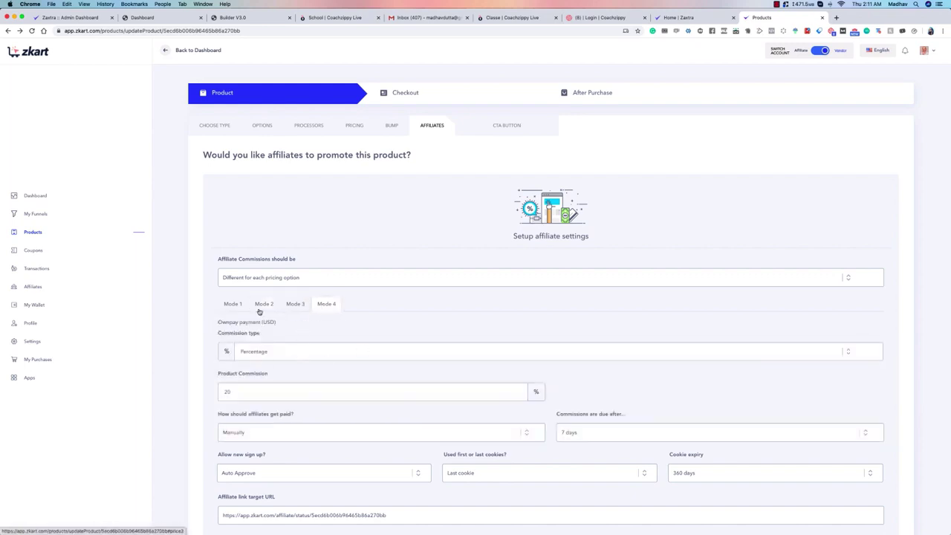
{"action": "left_click", "coordinate": [231, 304]}
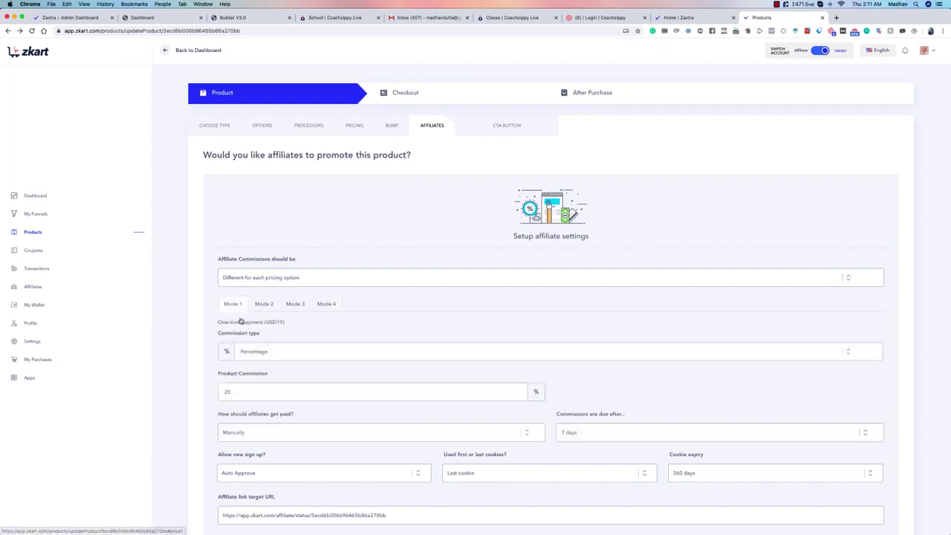
{"action": "left_click_drag", "start_coordinate": [218, 325], "coordinate": [290, 327]}
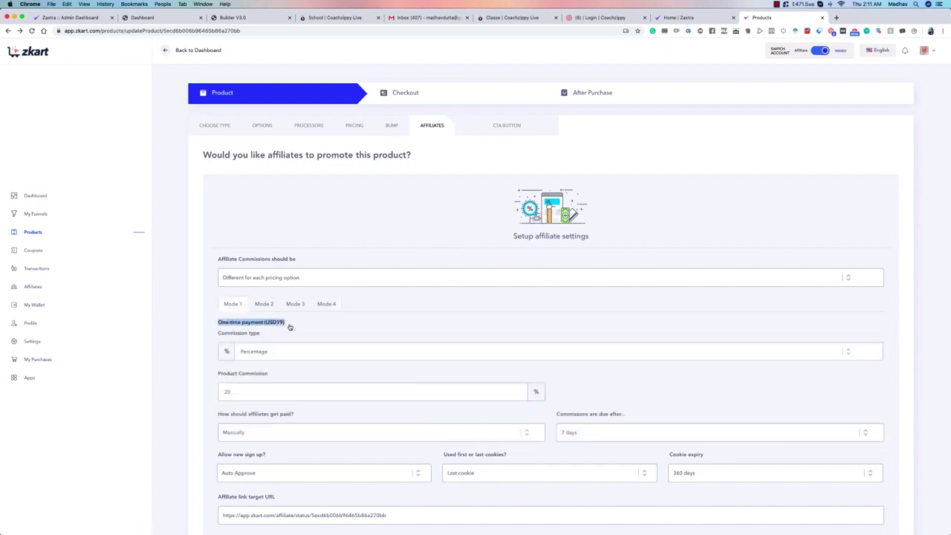
{"action": "left_click", "coordinate": [211, 320]}
{"action": "left_click", "coordinate": [264, 305]}
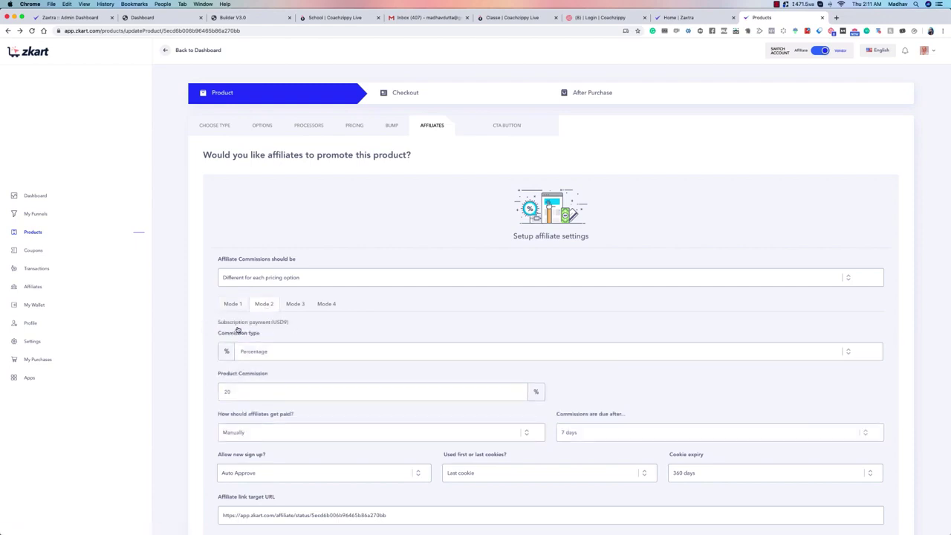
{"action": "left_click_drag", "start_coordinate": [215, 324], "coordinate": [287, 323]}
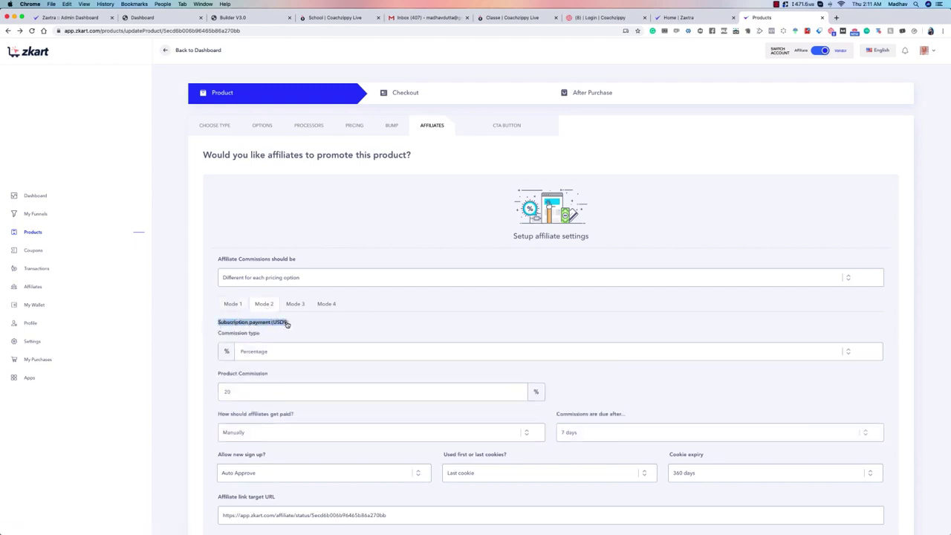
{"action": "left_click", "coordinate": [220, 325]}
{"action": "left_click", "coordinate": [256, 392]}
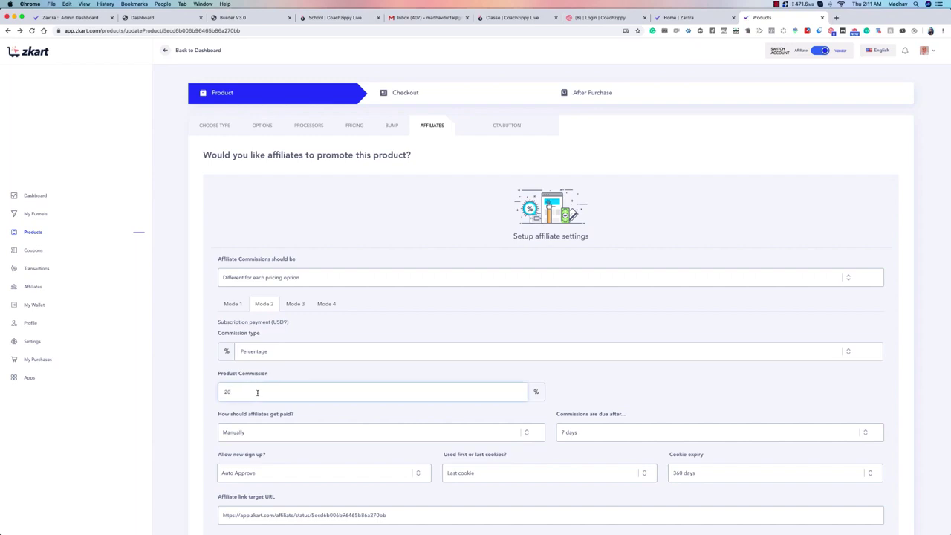
Make the affiliate commissions the same for all pricing options.
{"action": "left_click", "coordinate": [273, 275]}
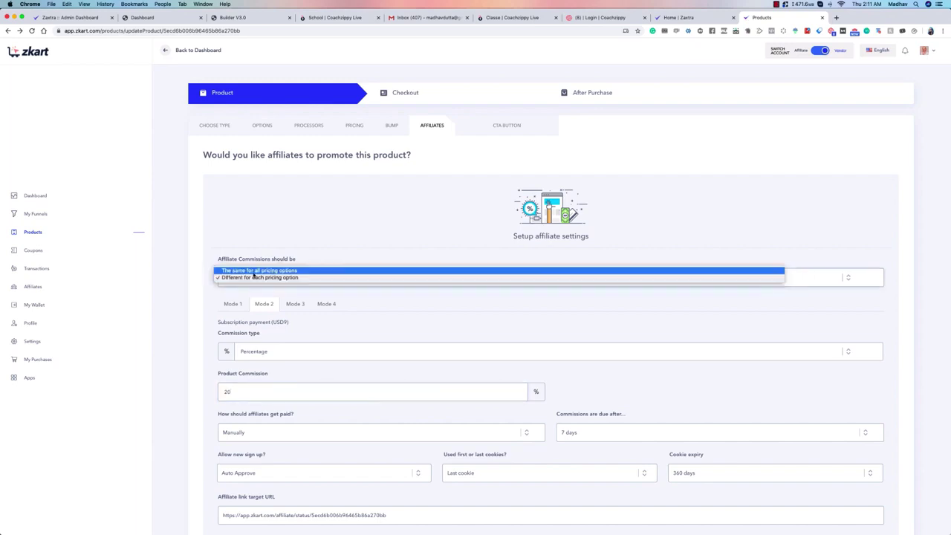
{"action": "left_click", "coordinate": [269, 271]}
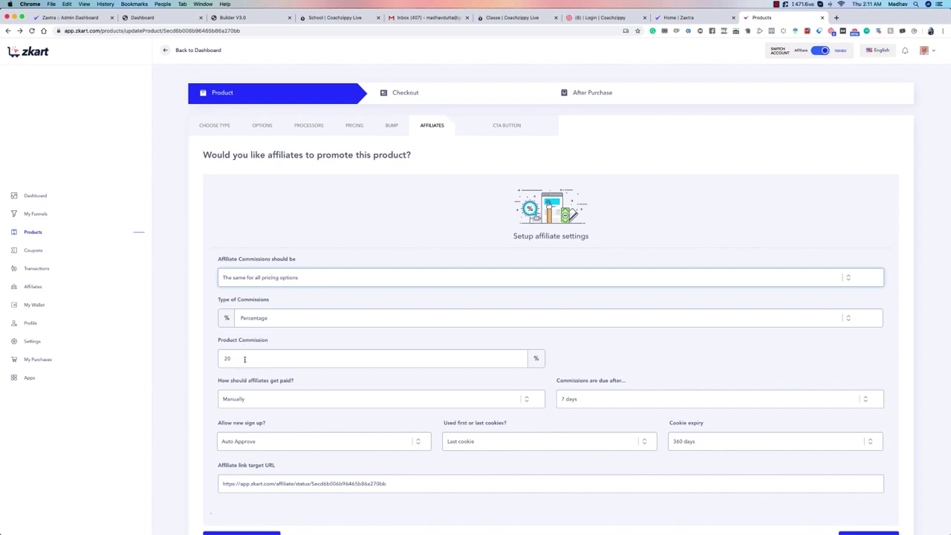
Make the affiliate commissions different for each pricing option again and review the commission settings of the modes.
{"action": "scroll", "coordinate": [284, 328], "scroll_direction": "down", "scroll_amount": 1}
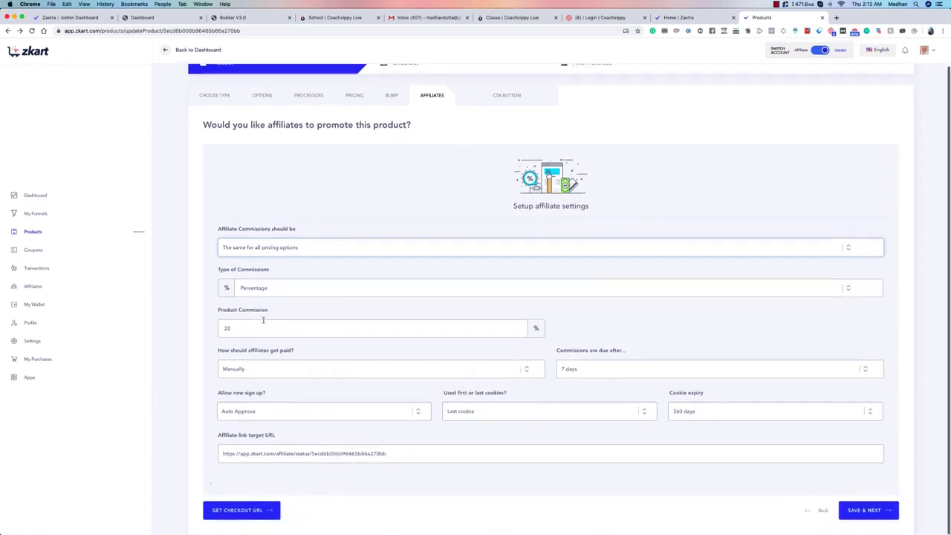
{"action": "left_click", "coordinate": [298, 250]}
{"action": "left_click", "coordinate": [268, 255]}
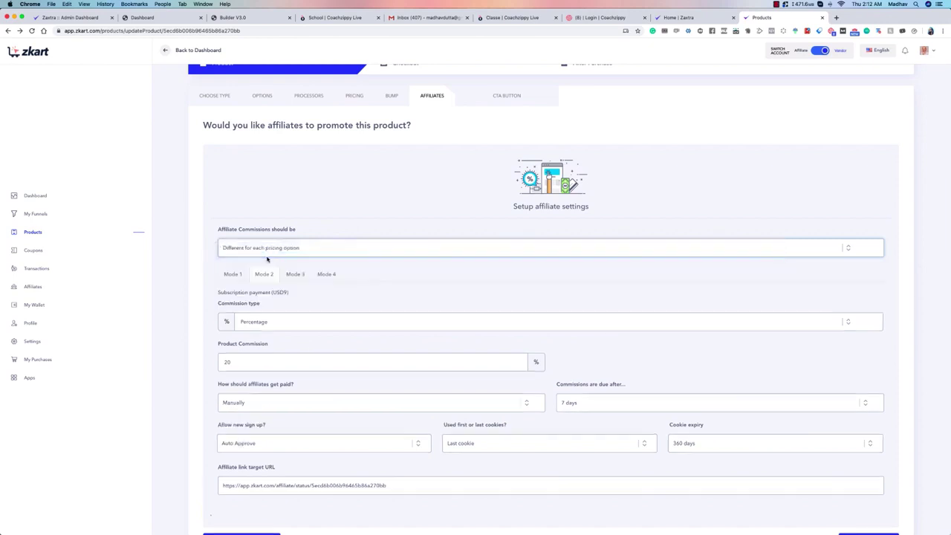
{"action": "left_click", "coordinate": [308, 275]}
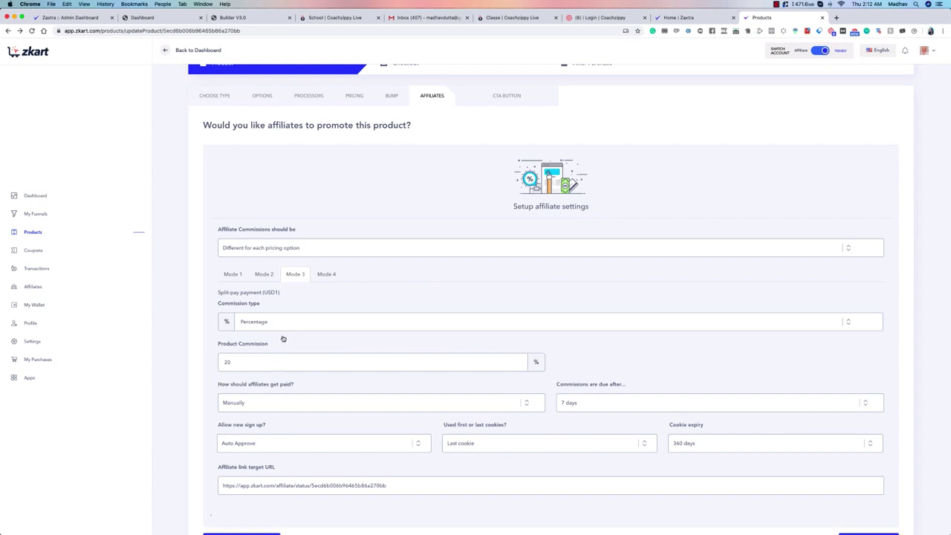
{"action": "left_click", "coordinate": [331, 276]}
{"action": "left_click", "coordinate": [232, 274]}
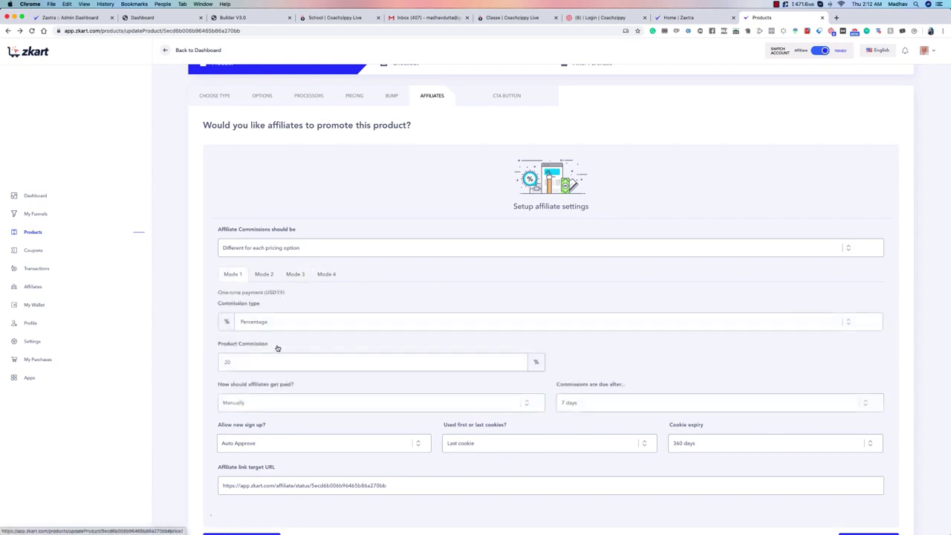
{"action": "left_click", "coordinate": [263, 274]}
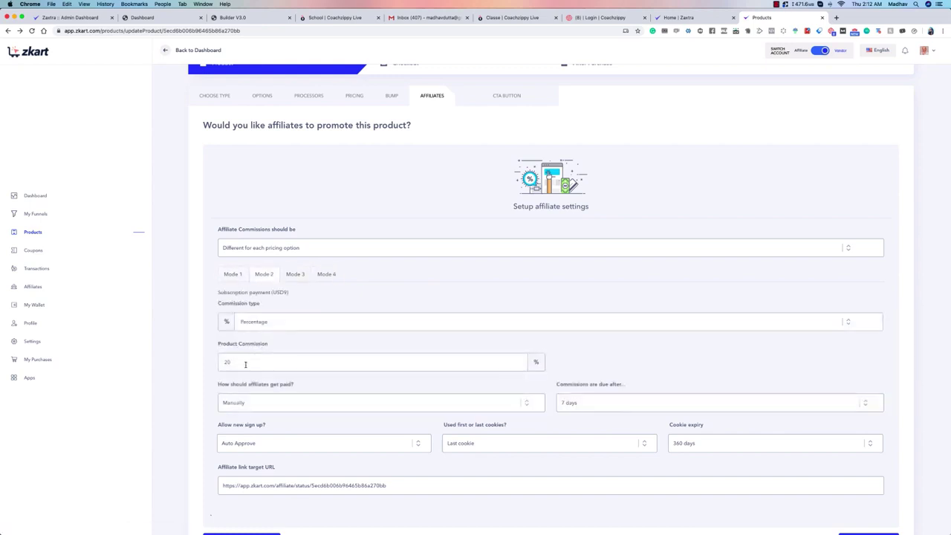
Set the product commission of Mode 1 to 50% and compare it with Mode 2.
{"action": "left_click", "coordinate": [233, 274]}
{"action": "left_click_drag", "start_coordinate": [250, 361], "coordinate": [181, 359]}
{"action": "type", "text": "50"}
{"action": "left_click", "coordinate": [264, 274]}
{"action": "left_click", "coordinate": [232, 274]}
Apply the same affiliate commission to all pricing options and save the affiliate settings.
{"action": "left_click", "coordinate": [329, 251]}
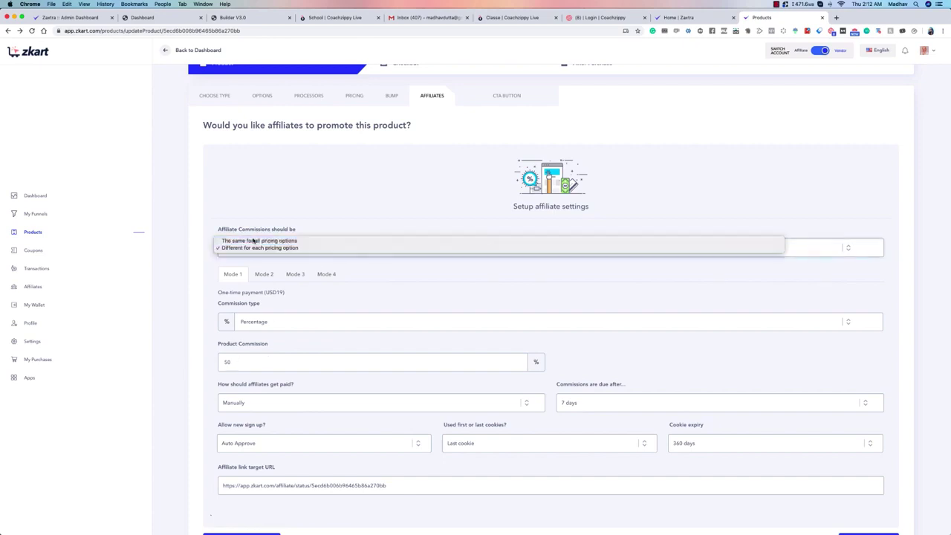
{"action": "left_click", "coordinate": [332, 238]}
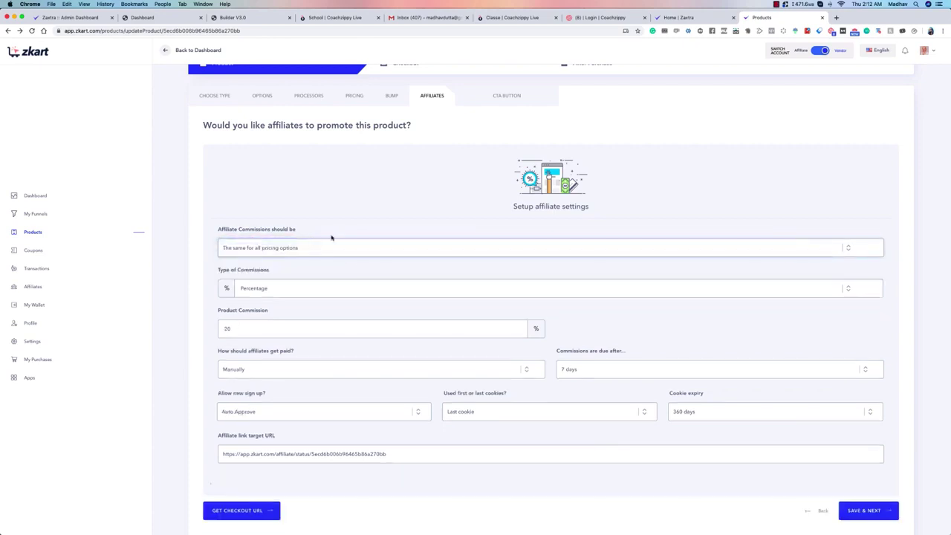
{"action": "left_click", "coordinate": [866, 511]}
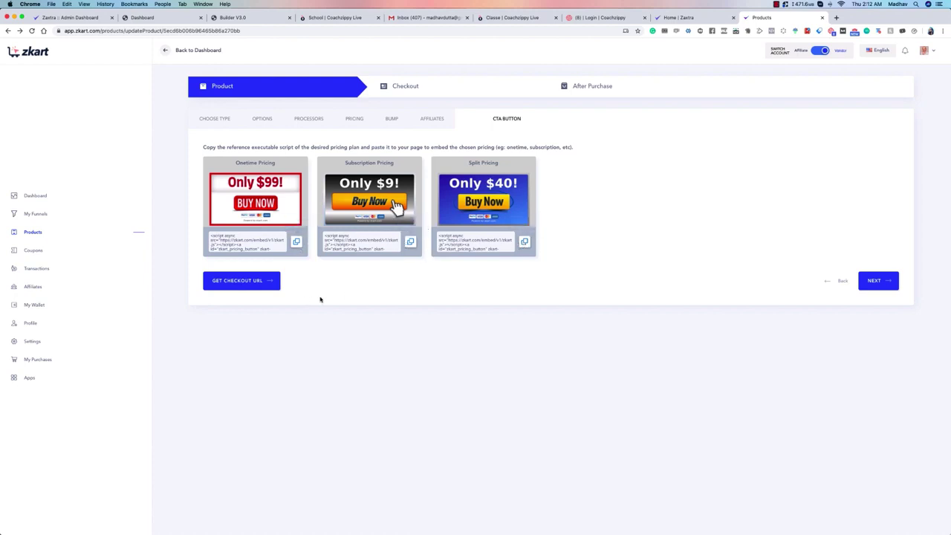
Finish the product setup and open the checkout template selection.
{"action": "left_click", "coordinate": [862, 283]}
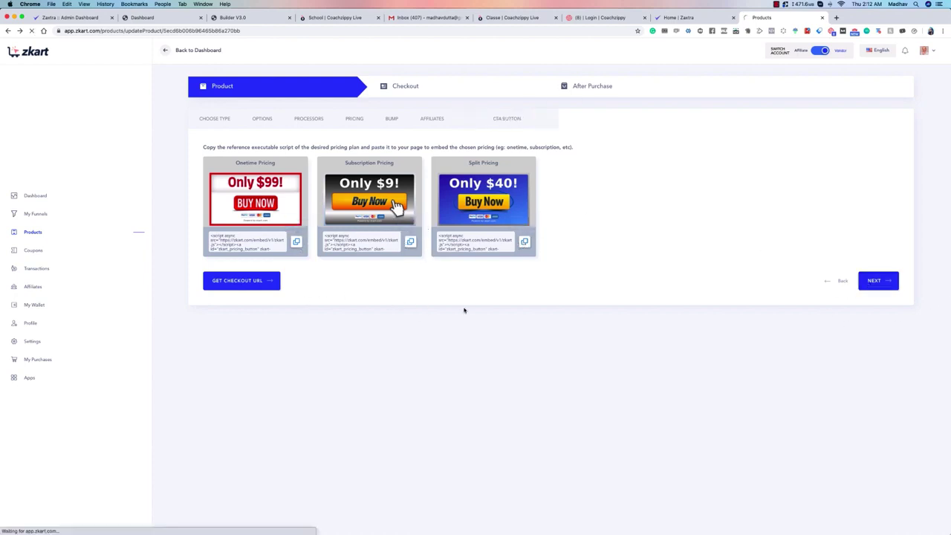
{"action": "left_click", "coordinate": [397, 94]}
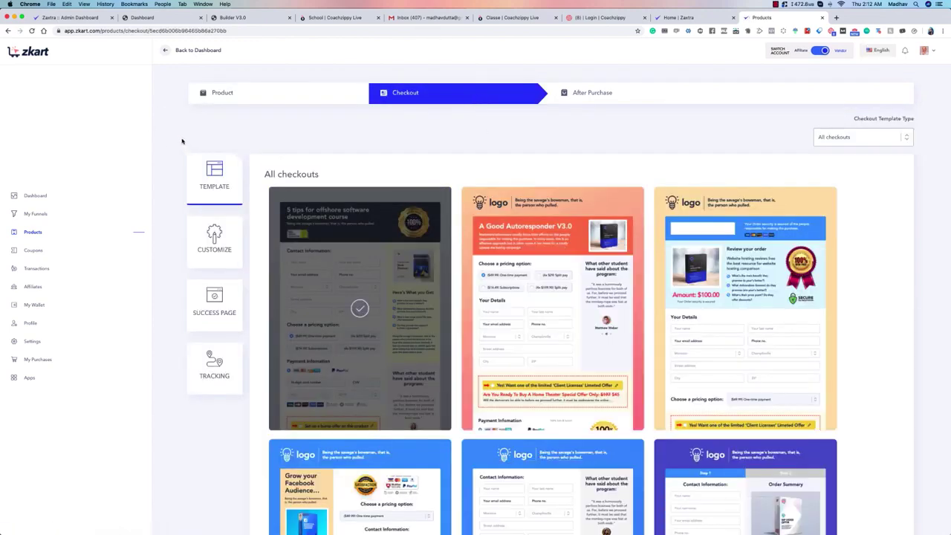
Filter the checkout templates to Tall one-step checkout and browse the available designs.
{"action": "scroll", "coordinate": [520, 214], "scroll_direction": "down", "scroll_amount": 3}
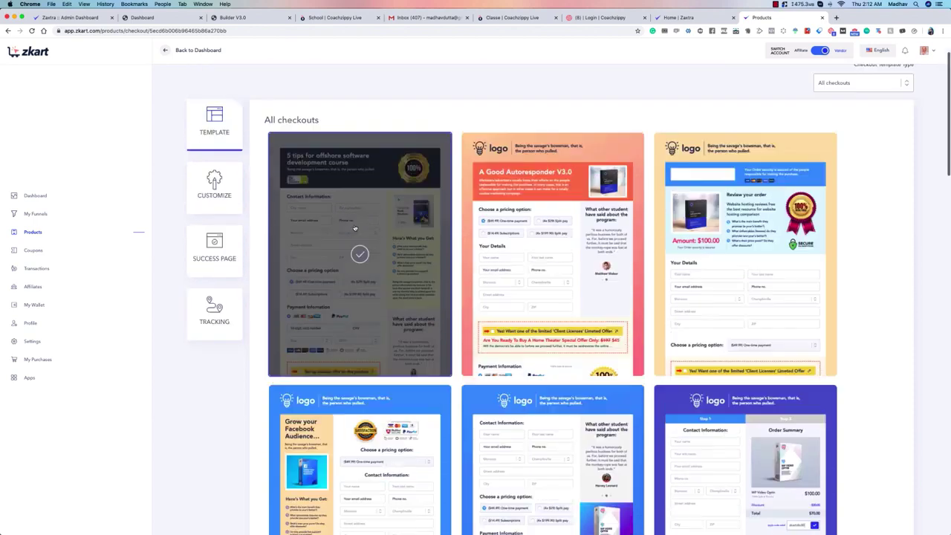
{"action": "scroll", "coordinate": [887, 214], "scroll_direction": "up", "scroll_amount": 3}
{"action": "left_click", "coordinate": [866, 138]}
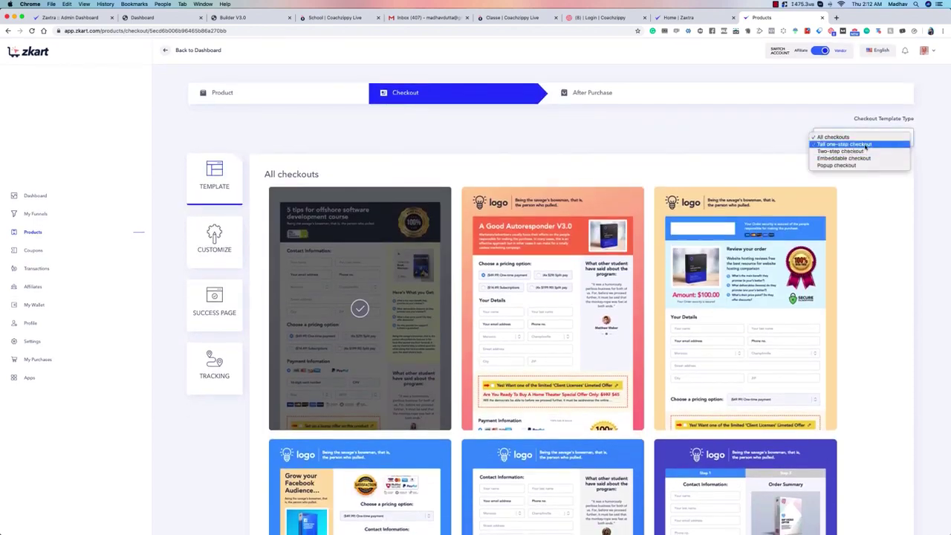
{"action": "left_click", "coordinate": [865, 145]}
{"action": "scroll", "coordinate": [644, 184], "scroll_direction": "down", "scroll_amount": 5}
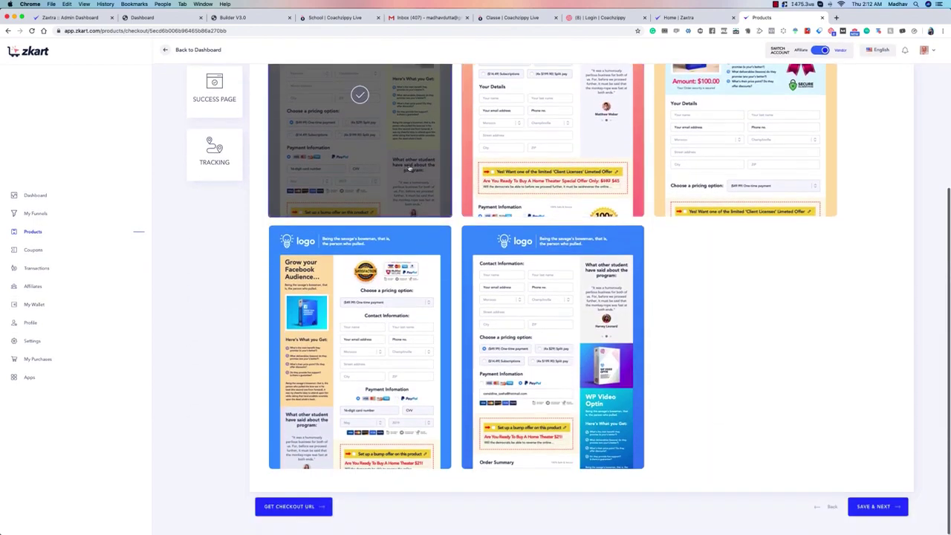
{"action": "scroll", "coordinate": [949, 180], "scroll_direction": "up", "scroll_amount": 5}
Show the Two-step checkout templates and look through the designs.
{"action": "left_click", "coordinate": [855, 137]}
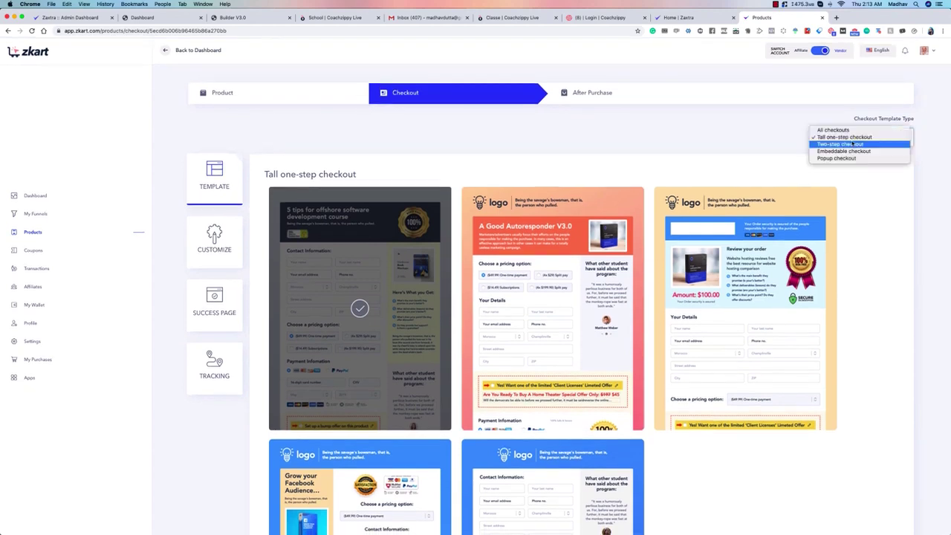
{"action": "left_click", "coordinate": [851, 145]}
{"action": "scroll", "coordinate": [520, 356], "scroll_direction": "down", "scroll_amount": 5}
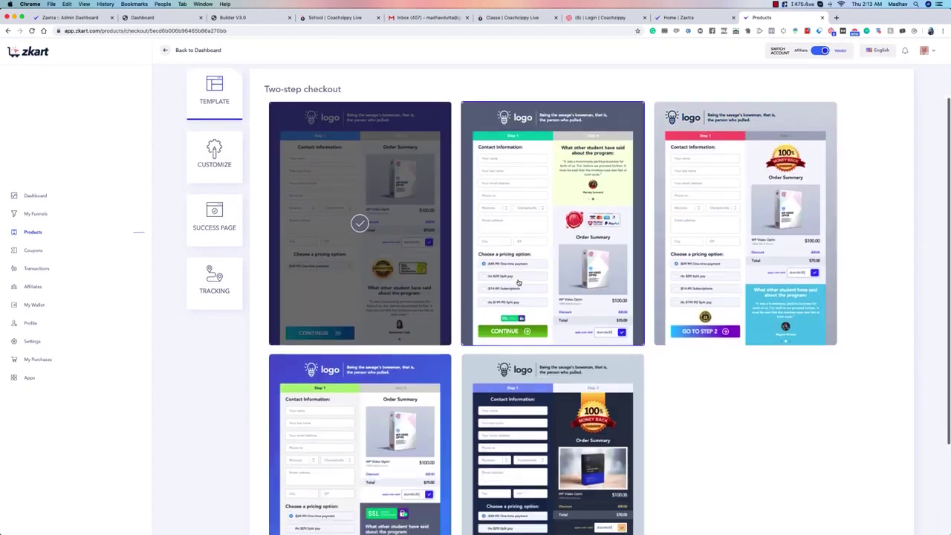
{"action": "scroll", "coordinate": [683, 360], "scroll_direction": "up", "scroll_amount": 4}
{"action": "scroll", "coordinate": [687, 359], "scroll_direction": "up", "scroll_amount": 1}
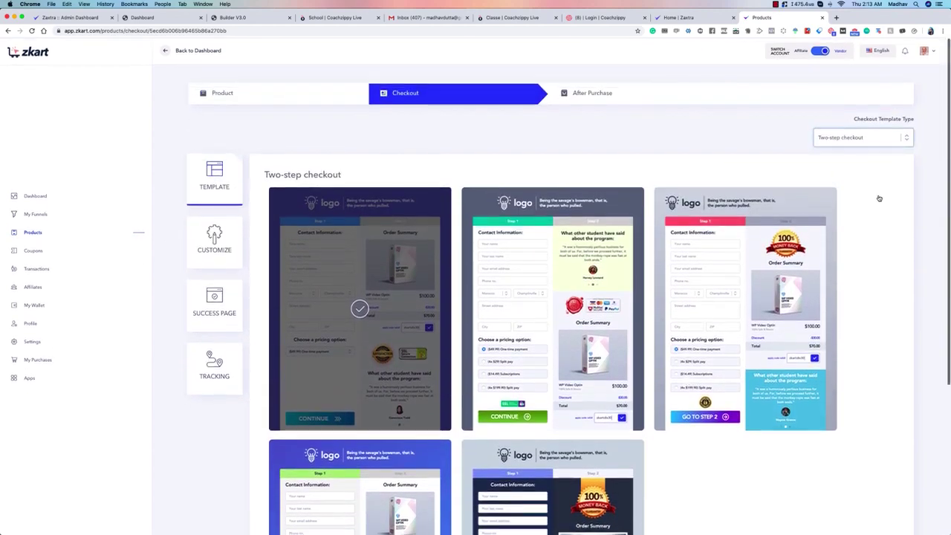
Switch the template type to Embeddable checkout and look over its designs.
{"action": "left_click", "coordinate": [858, 137]}
{"action": "left_click", "coordinate": [845, 147]}
{"action": "scroll", "coordinate": [774, 324], "scroll_direction": "down", "scroll_amount": 5}
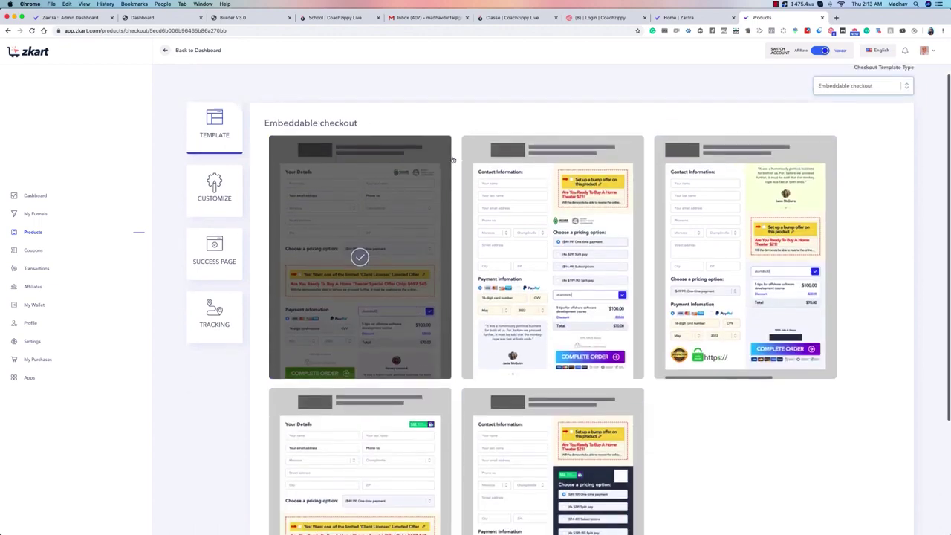
{"action": "scroll", "coordinate": [774, 324], "scroll_direction": "up", "scroll_amount": 5}
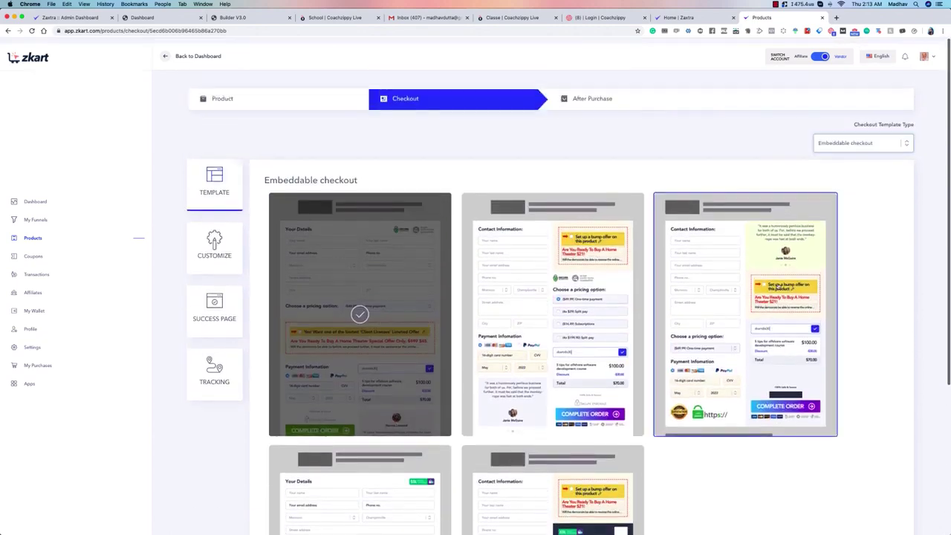
Display the Popup checkout templates and review the designs offered.
{"action": "left_click", "coordinate": [856, 142]}
{"action": "left_click", "coordinate": [854, 148]}
{"action": "left_click", "coordinate": [858, 137]}
{"action": "left_click", "coordinate": [855, 160]}
{"action": "scroll", "coordinate": [854, 148], "scroll_direction": "down", "scroll_amount": 2}
{"action": "scroll", "coordinate": [385, 187], "scroll_direction": "down", "scroll_amount": 2}
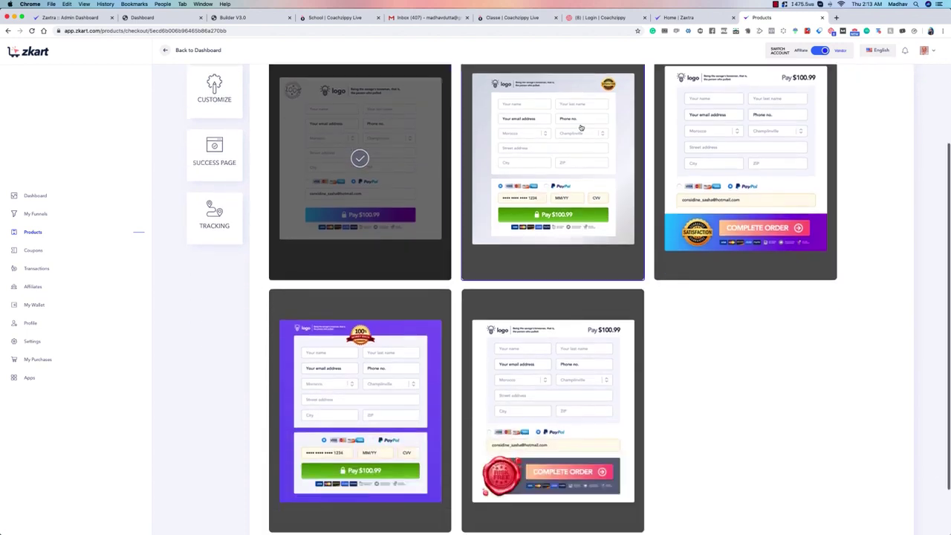
{"action": "scroll", "coordinate": [571, 161], "scroll_direction": "up", "scroll_amount": 3}
{"action": "scroll", "coordinate": [571, 161], "scroll_direction": "up", "scroll_amount": 1}
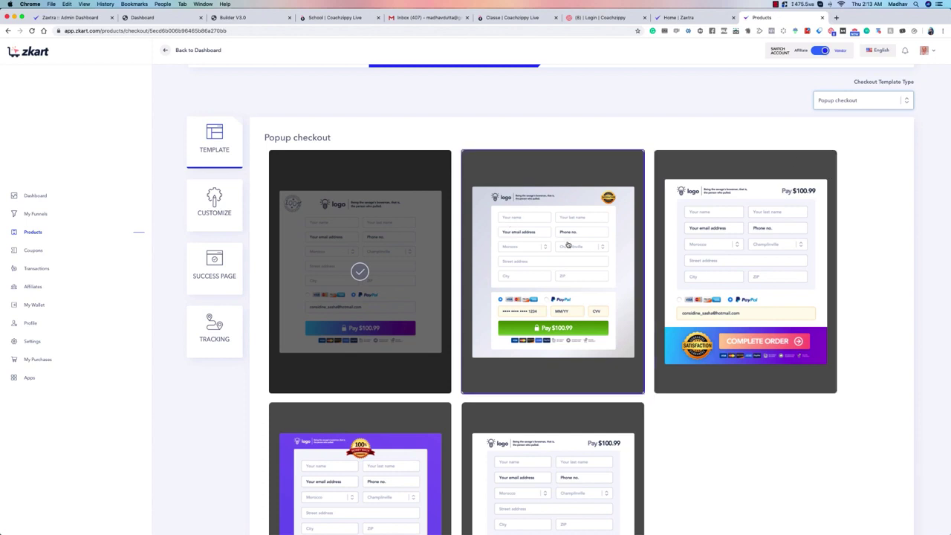
{"action": "scroll", "coordinate": [497, 230], "scroll_direction": "up", "scroll_amount": 1}
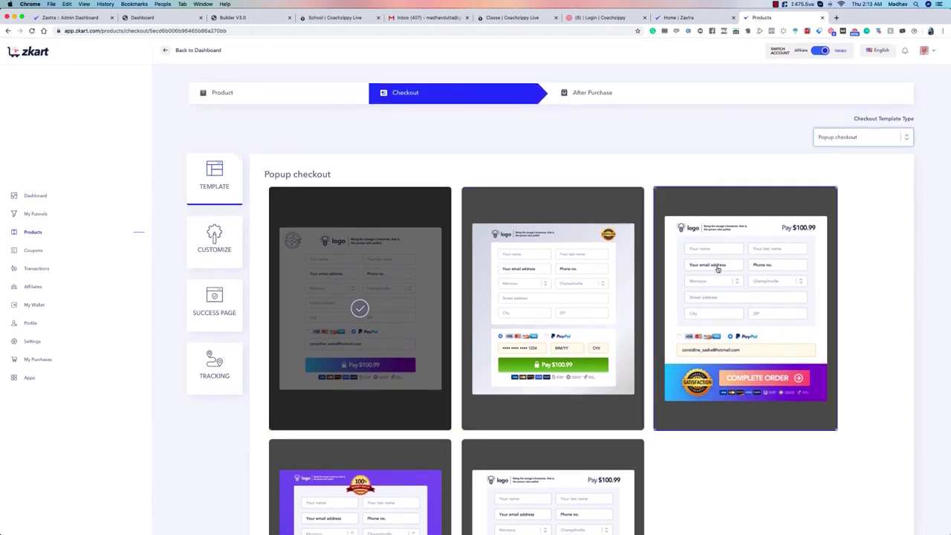
Return to the Embeddable checkout templates, review the template types, and display the Popup checkout templates again.
{"action": "left_click", "coordinate": [863, 140]}
{"action": "left_click", "coordinate": [859, 130]}
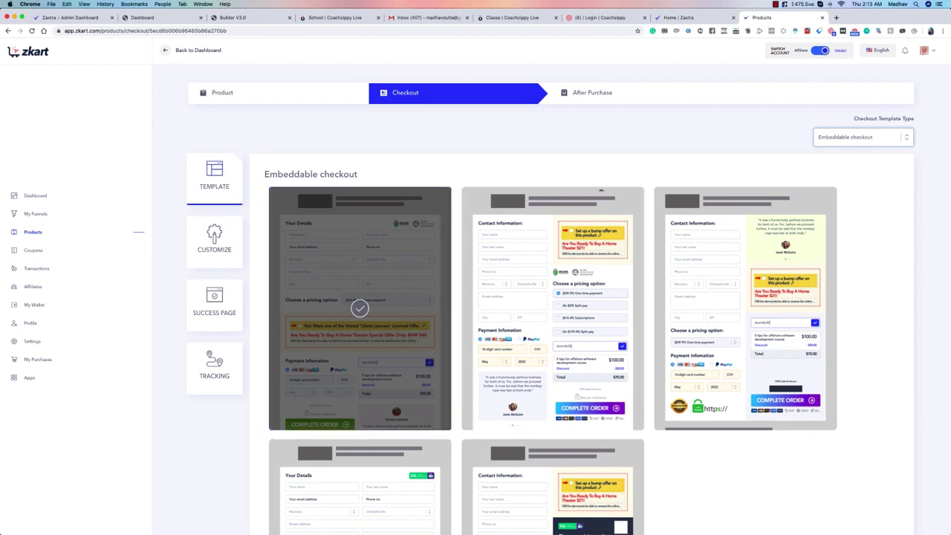
{"action": "left_click", "coordinate": [860, 136]}
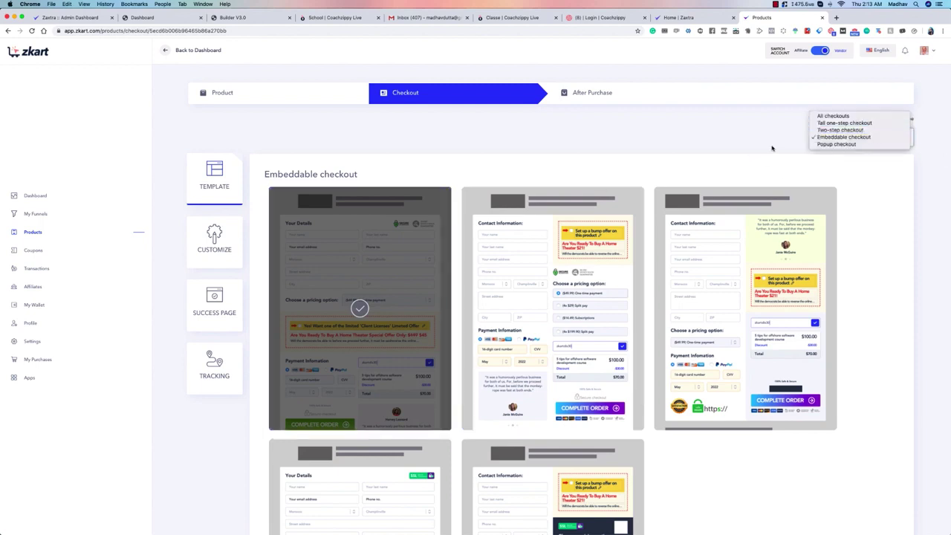
{"action": "left_click", "coordinate": [721, 122]}
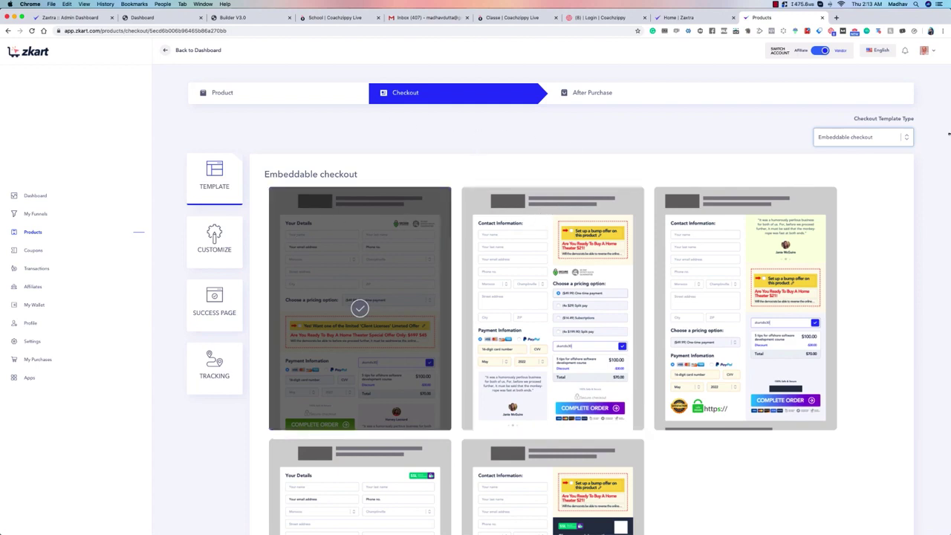
{"action": "left_click", "coordinate": [847, 137]}
{"action": "left_click", "coordinate": [844, 140]}
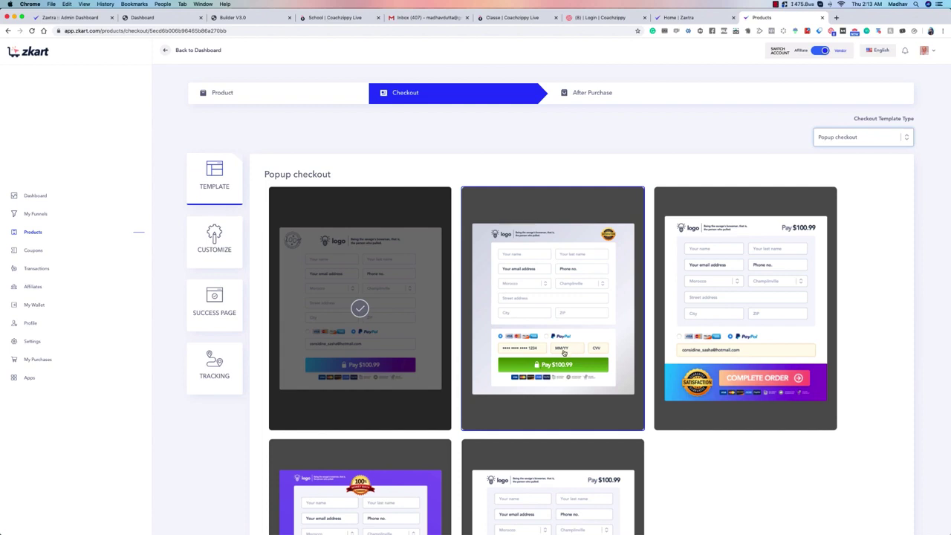
Choose the Tall one-step checkout type, then save and continue to customizing the checkout page.
{"action": "left_click", "coordinate": [858, 137]}
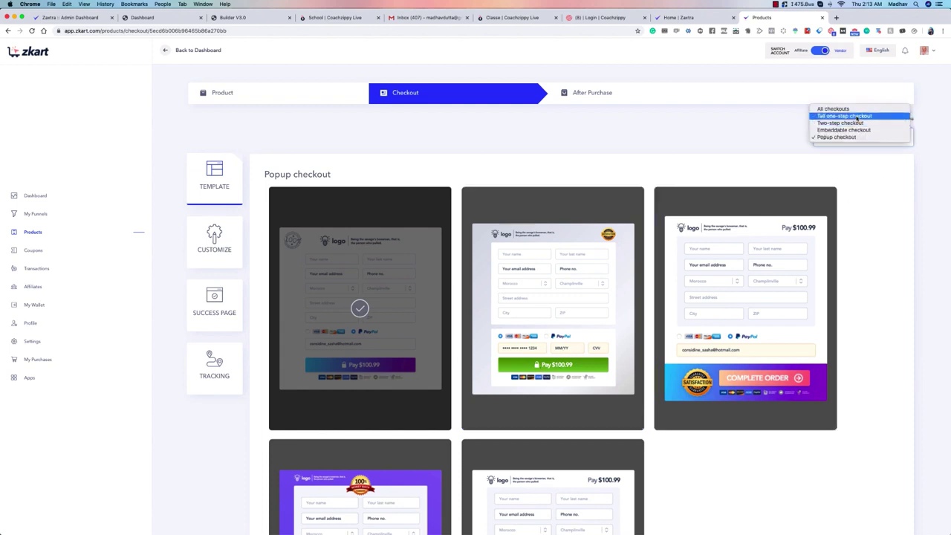
{"action": "left_click", "coordinate": [858, 118]}
{"action": "scroll", "coordinate": [629, 259], "scroll_direction": "down", "scroll_amount": 5}
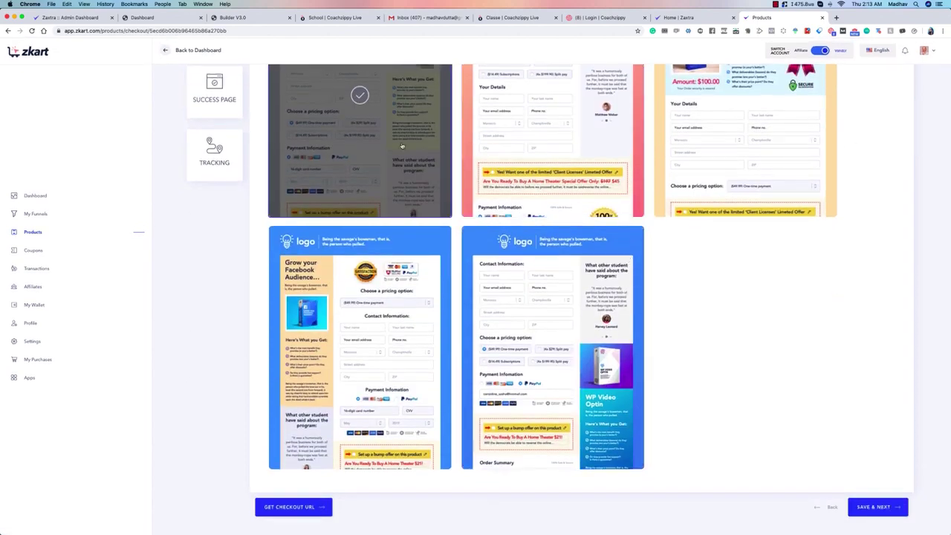
{"action": "left_click", "coordinate": [876, 506]}
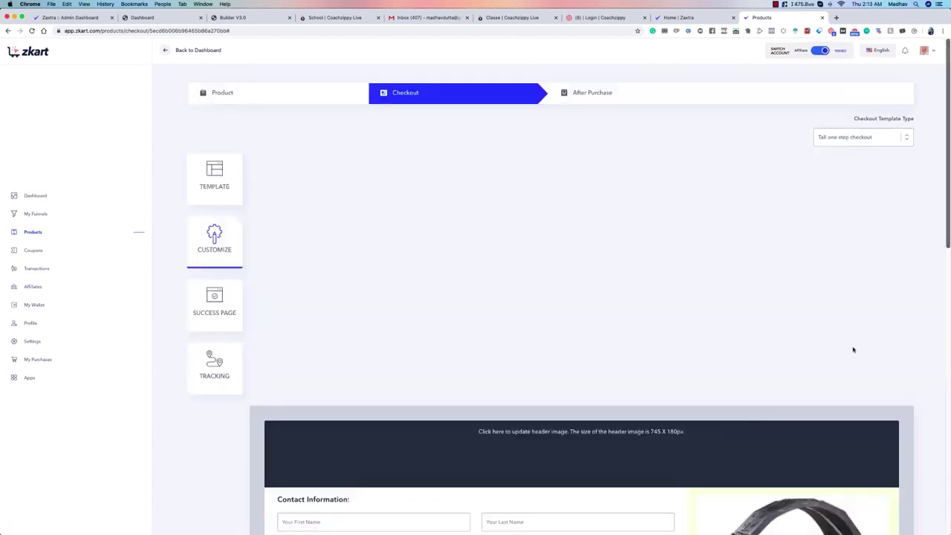
Inspect the background color and image options of the checkout page's header, and close them without changes.
{"action": "scroll", "coordinate": [852, 345], "scroll_direction": "down", "scroll_amount": 2}
{"action": "scroll", "coordinate": [852, 345], "scroll_direction": "down", "scroll_amount": 4}
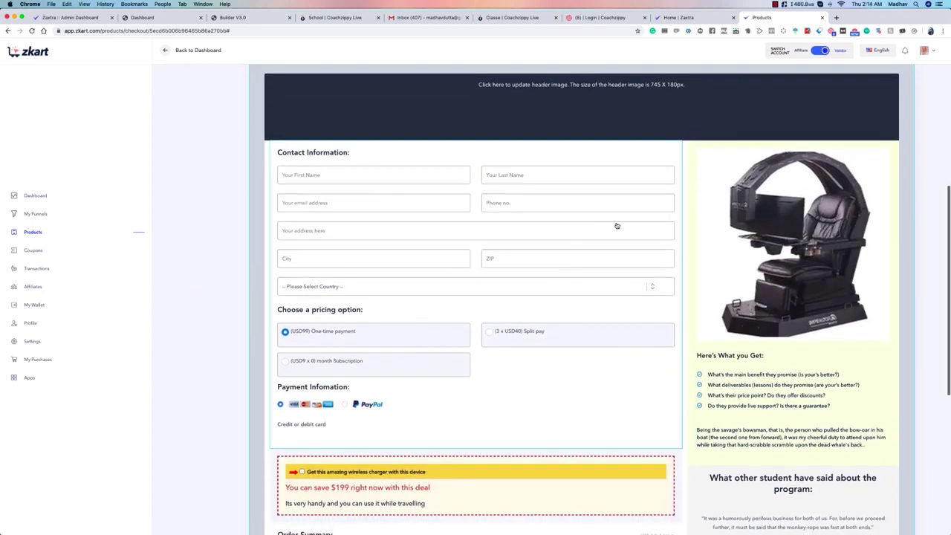
{"action": "left_click", "coordinate": [537, 94]}
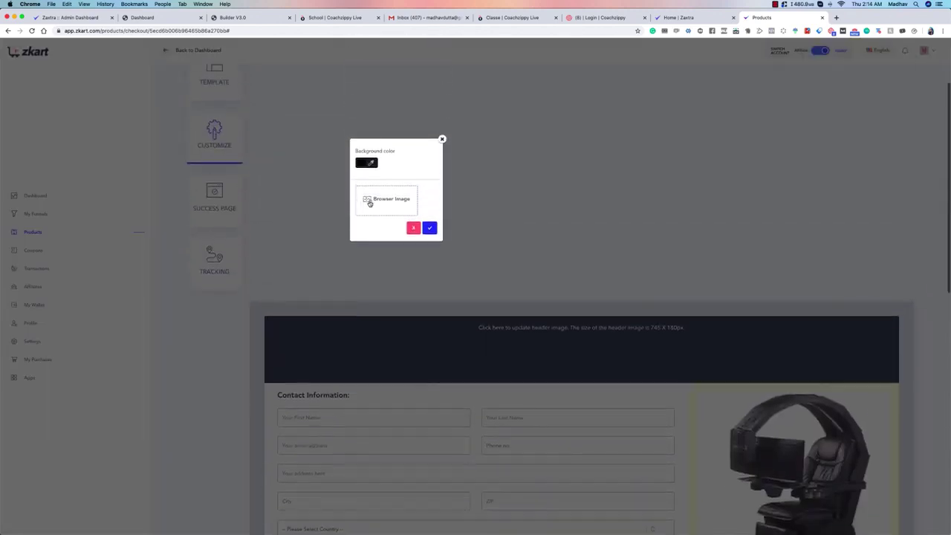
{"action": "left_click", "coordinate": [442, 139]}
Open the text editor for the "Here's What you Get:" heading and move it beside the heading.
{"action": "scroll", "coordinate": [480, 176], "scroll_direction": "down", "scroll_amount": 5}
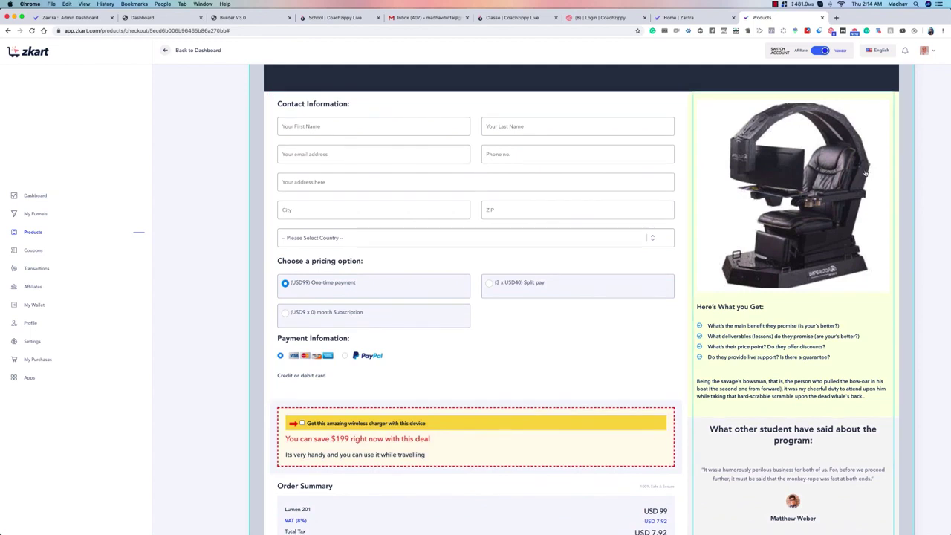
{"action": "scroll", "coordinate": [728, 319], "scroll_direction": "down", "scroll_amount": 2}
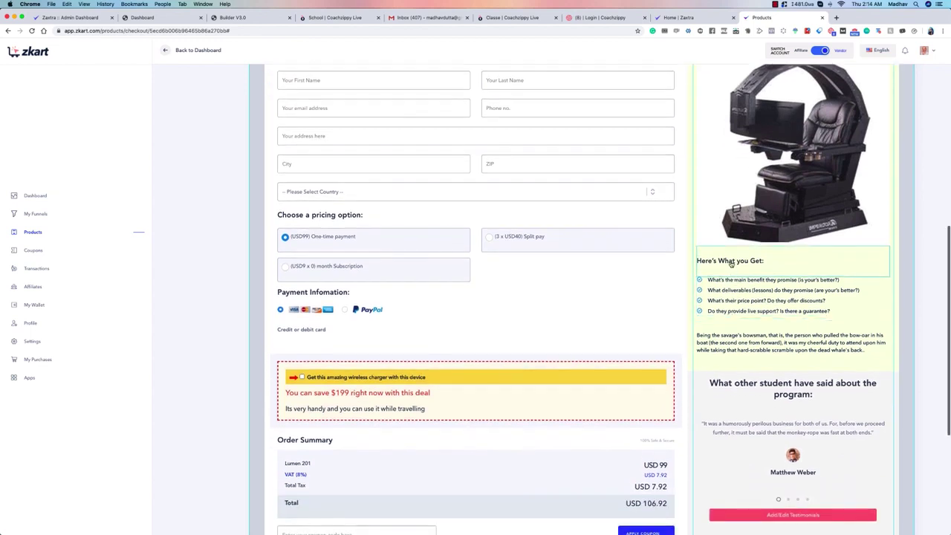
{"action": "double_click", "coordinate": [727, 263]}
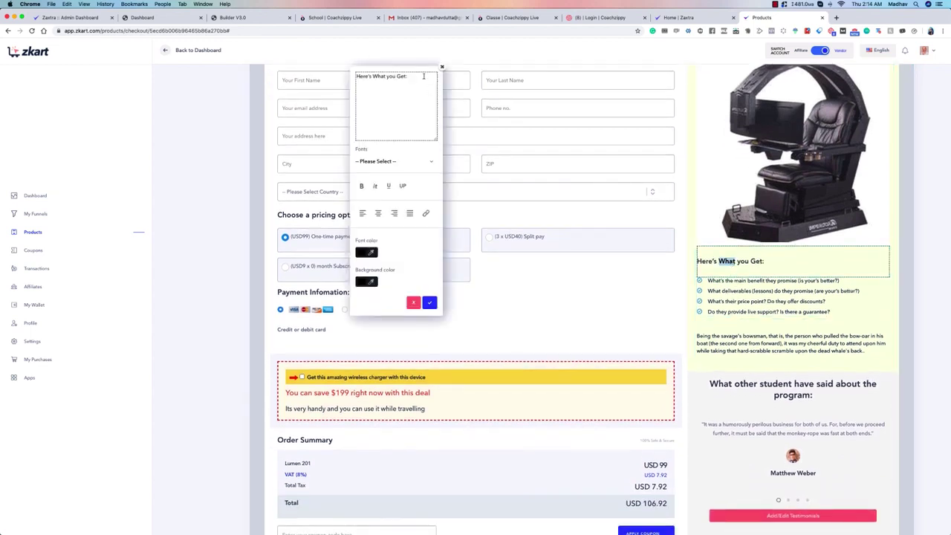
{"action": "left_click_drag", "start_coordinate": [429, 72], "coordinate": [667, 172]}
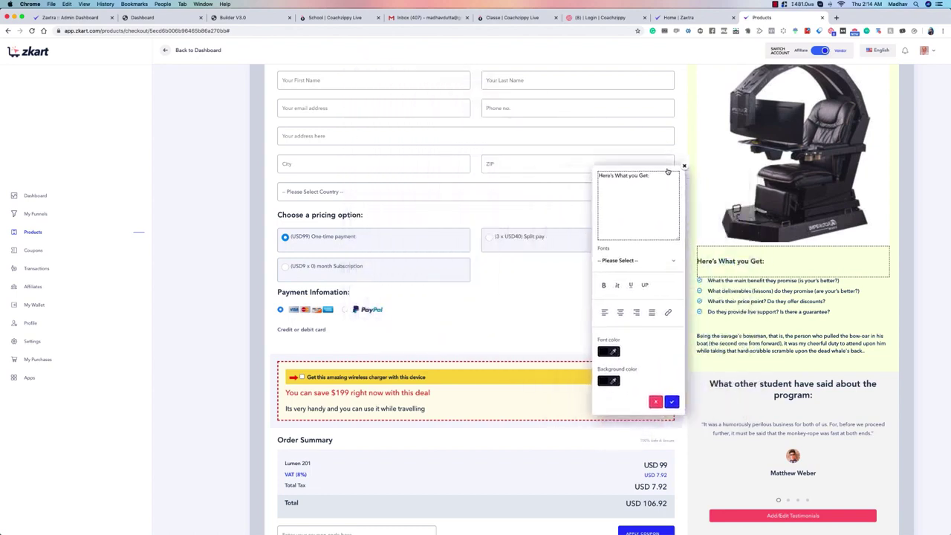
Try the Lato and Open Sans fonts on the "Here's What you Get:" heading.
{"action": "left_click", "coordinate": [639, 260]}
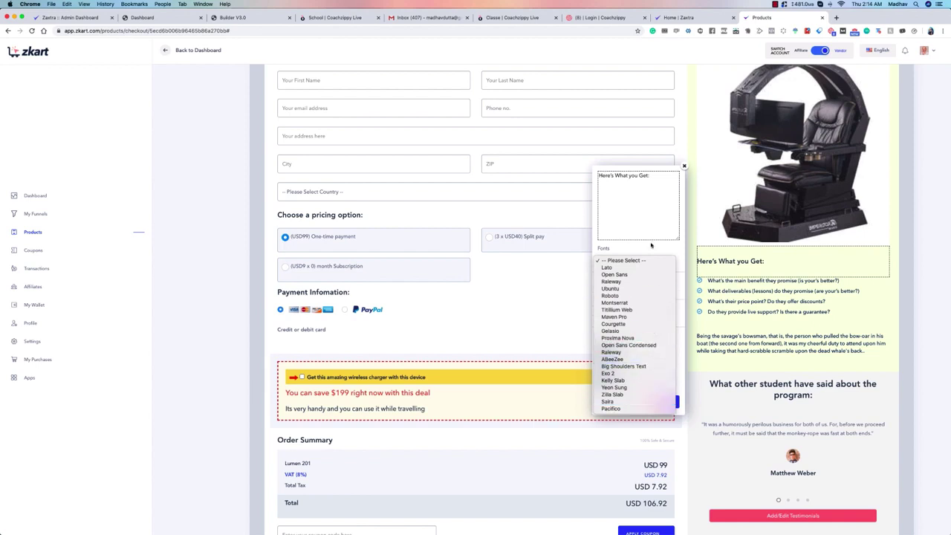
{"action": "left_click", "coordinate": [626, 269]}
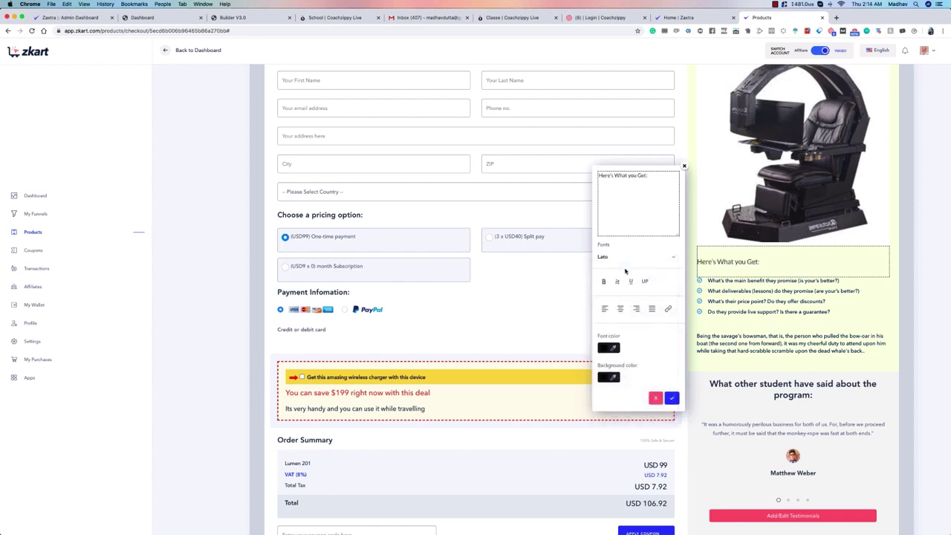
{"action": "left_click", "coordinate": [649, 256]}
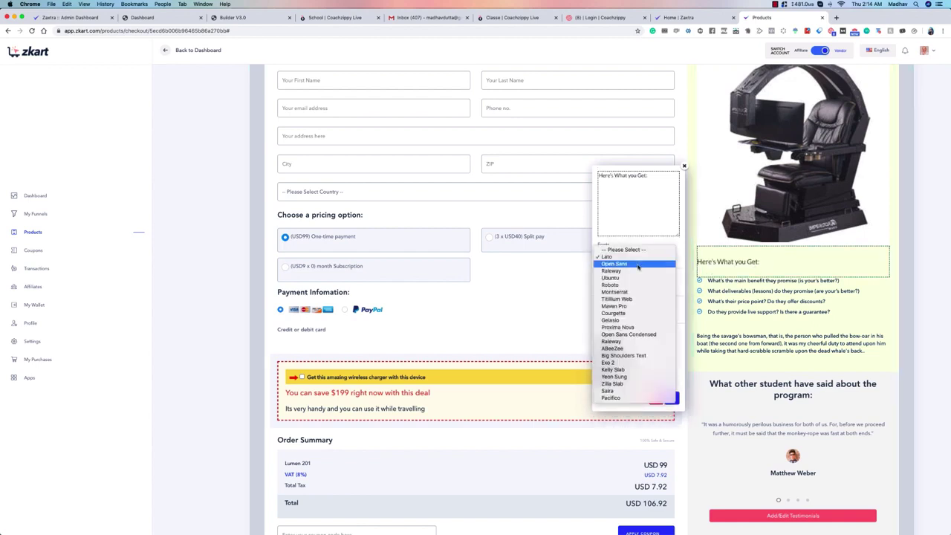
{"action": "left_click", "coordinate": [638, 266]}
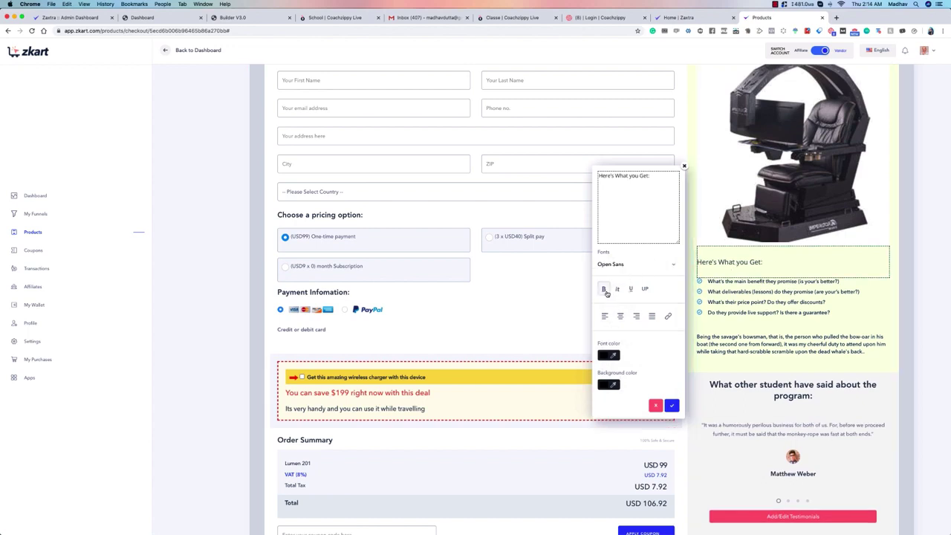
Reselect the "Here's What you Get:" heading, try the Raleway font, and set the font to Ubuntu.
{"action": "left_click_drag", "start_coordinate": [762, 263], "coordinate": [697, 263]}
{"action": "left_click_drag", "start_coordinate": [371, 75], "coordinate": [617, 131]}
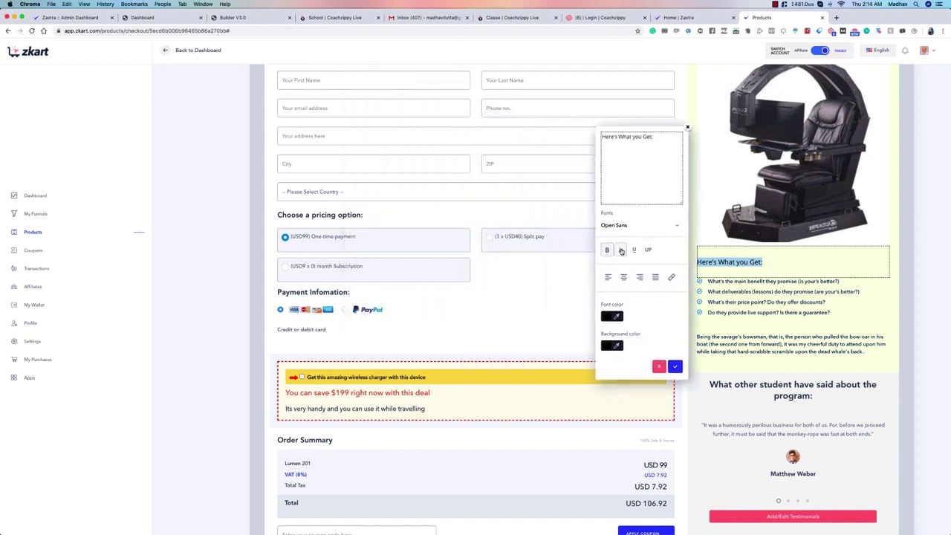
{"action": "left_click", "coordinate": [631, 225]}
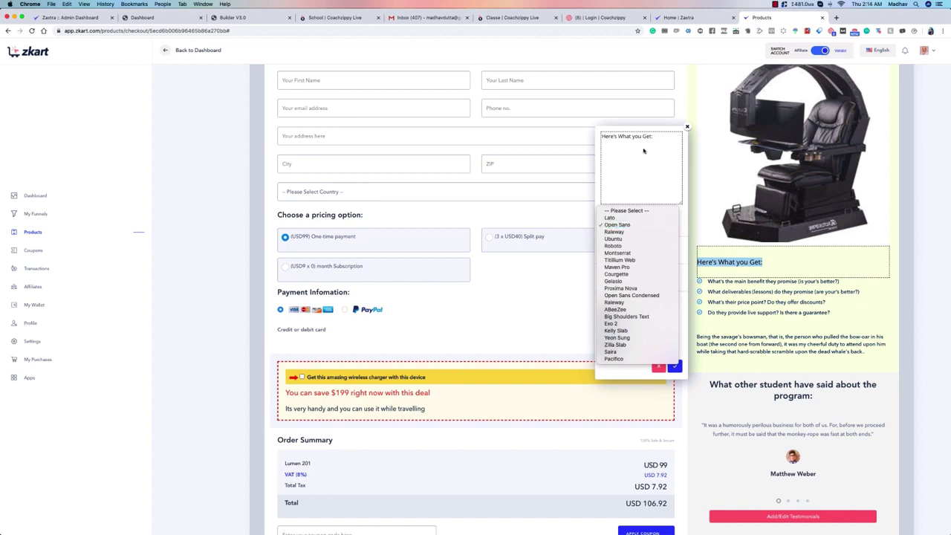
{"action": "triple_click", "coordinate": [642, 145]}
{"action": "left_click", "coordinate": [609, 224]}
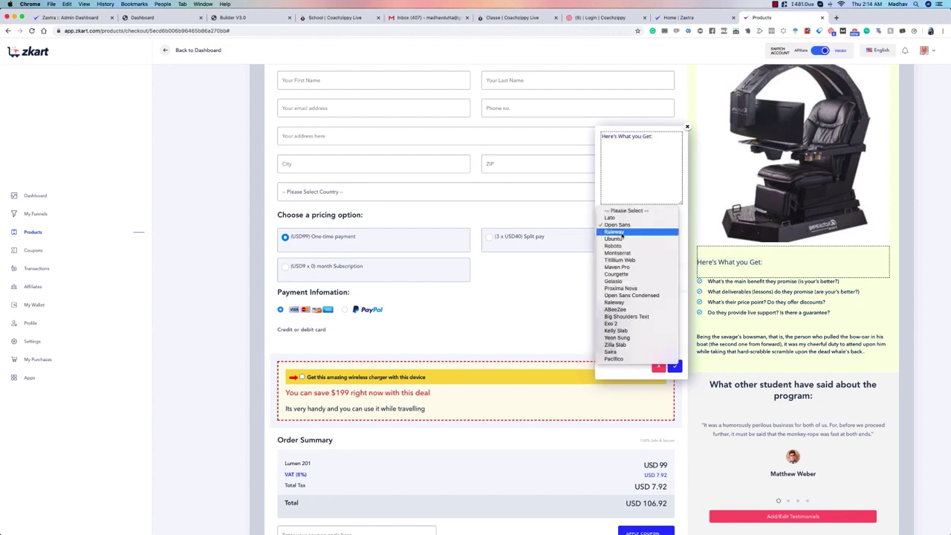
{"action": "left_click", "coordinate": [620, 231]}
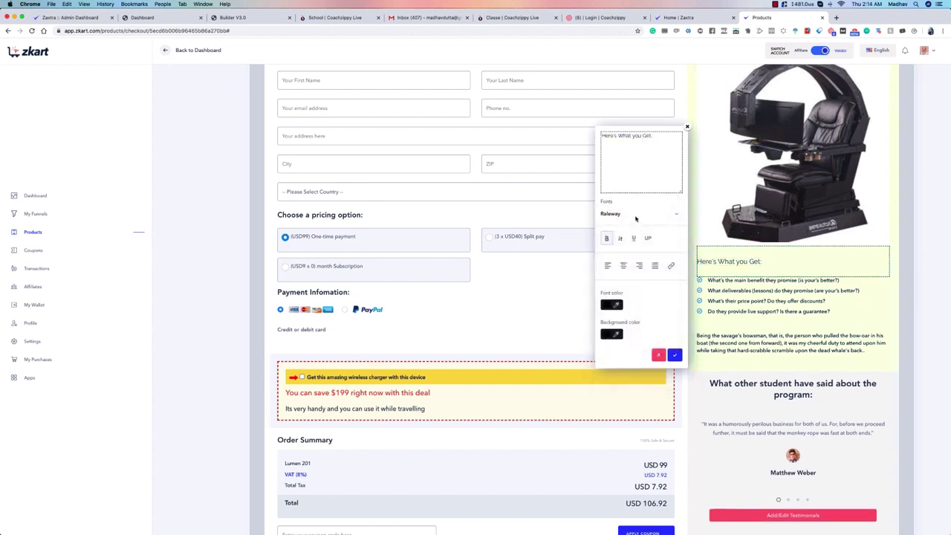
{"action": "left_click", "coordinate": [633, 214]}
{"action": "left_click", "coordinate": [623, 221]}
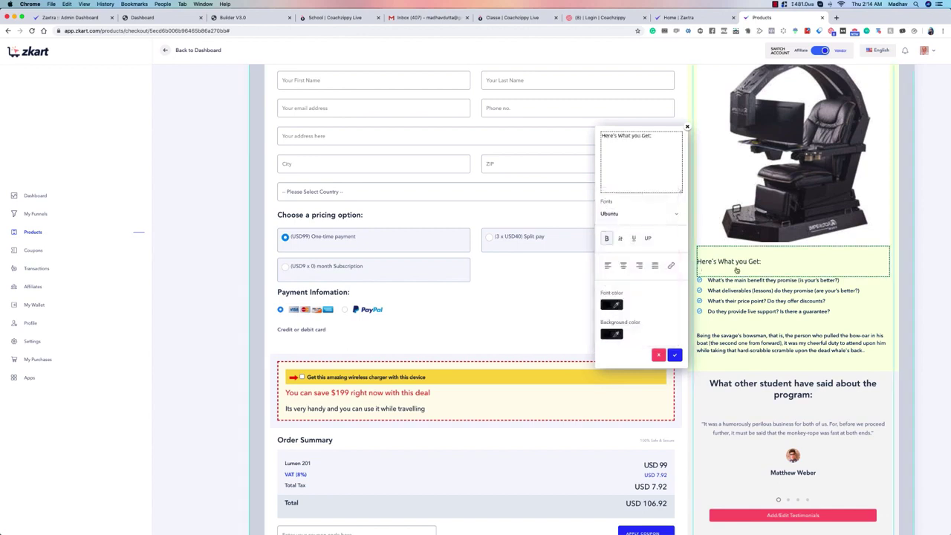
Set the font color of the "Here's What you Get:" heading to red.
{"action": "left_click", "coordinate": [611, 305]}
{"action": "left_click", "coordinate": [655, 315]}
{"action": "mouse_move", "coordinate": [662, 317]}
{"action": "left_mouse_down"}
{"action": "mouse_move", "coordinate": [662, 327]}
{"action": "mouse_move", "coordinate": [663, 315]}
{"action": "left_mouse_up"}
{"action": "left_click", "coordinate": [670, 294]}
{"action": "left_click", "coordinate": [611, 305]}
{"action": "left_click", "coordinate": [657, 391]}
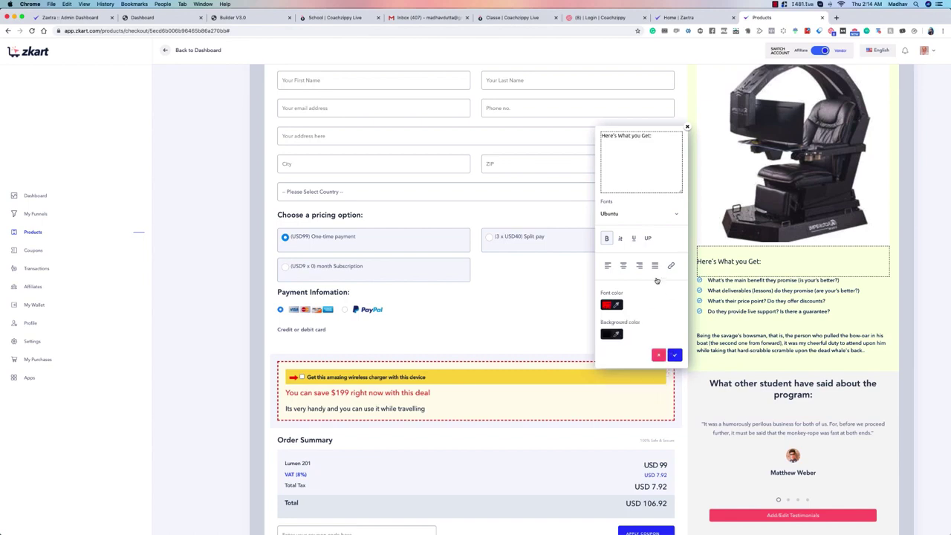
Open the background color choices for the "Here's What you Get:" heading, close them without choosing, and apply the heading's text settings.
{"action": "left_click", "coordinate": [615, 335]}
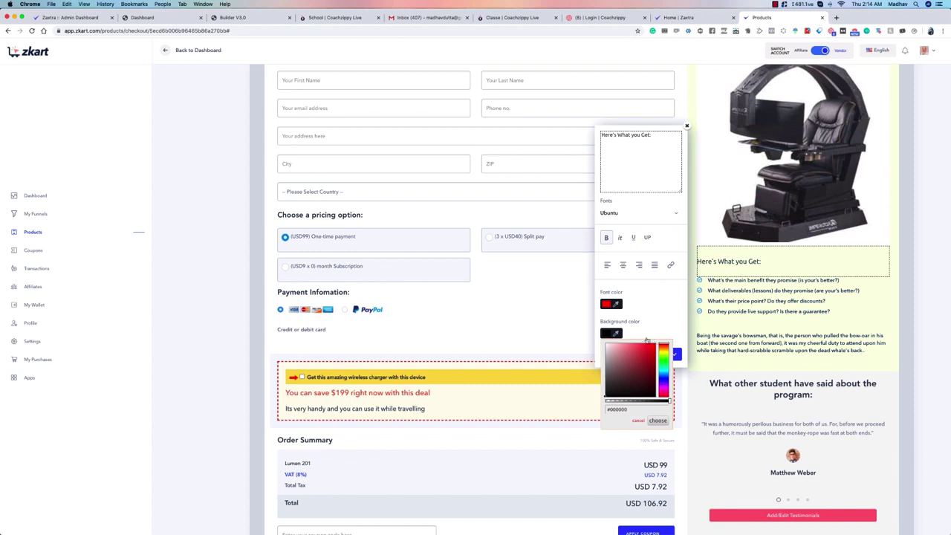
{"action": "left_click", "coordinate": [616, 334]}
{"action": "left_click", "coordinate": [676, 354]}
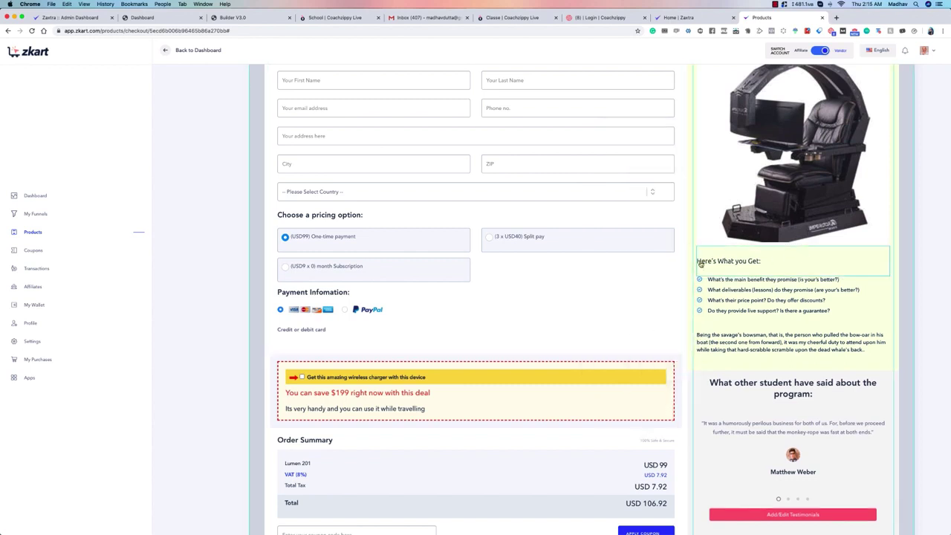
Make the word "benefit" bold in the first bullet under "Here's What you Get:" and apply the change.
{"action": "left_click", "coordinate": [752, 301]}
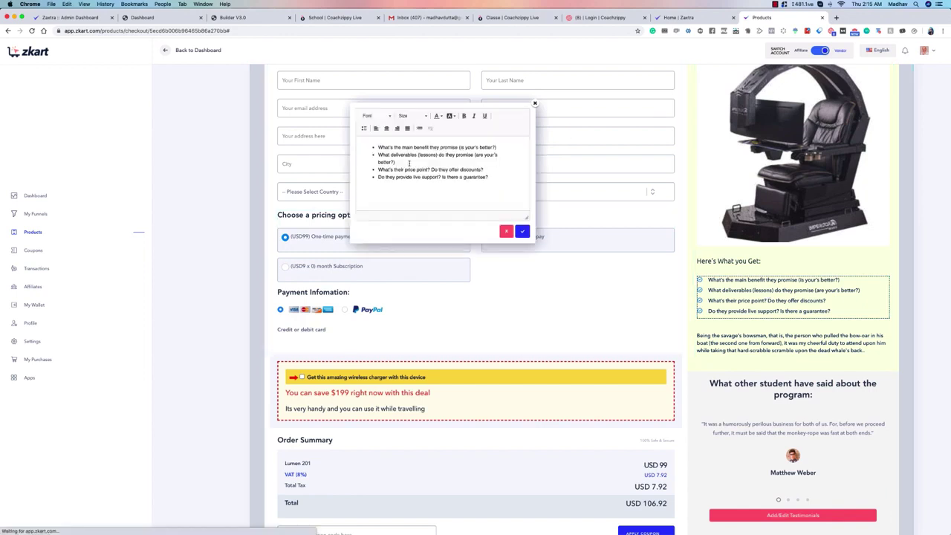
{"action": "left_click_drag", "start_coordinate": [483, 114], "coordinate": [614, 191]}
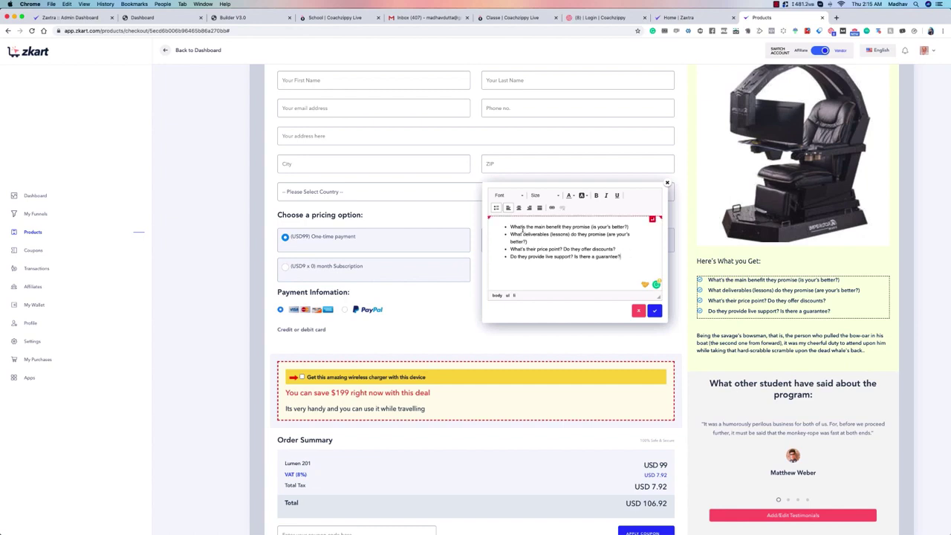
{"action": "double_click", "coordinate": [549, 227]}
{"action": "left_click", "coordinate": [597, 195]}
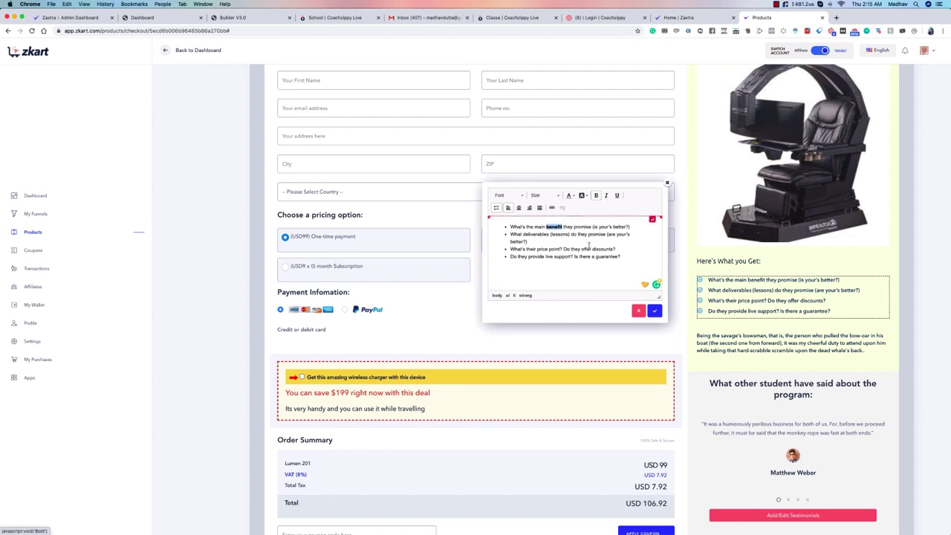
{"action": "left_click", "coordinate": [654, 312]}
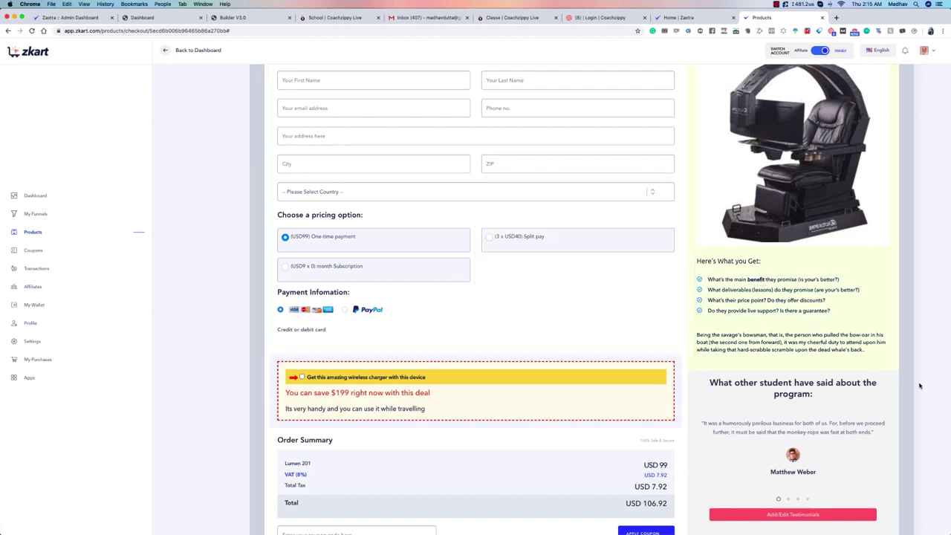
Reopen the bullet list's text editor, view its font and size options, and close it without changes.
{"action": "left_click", "coordinate": [806, 298]}
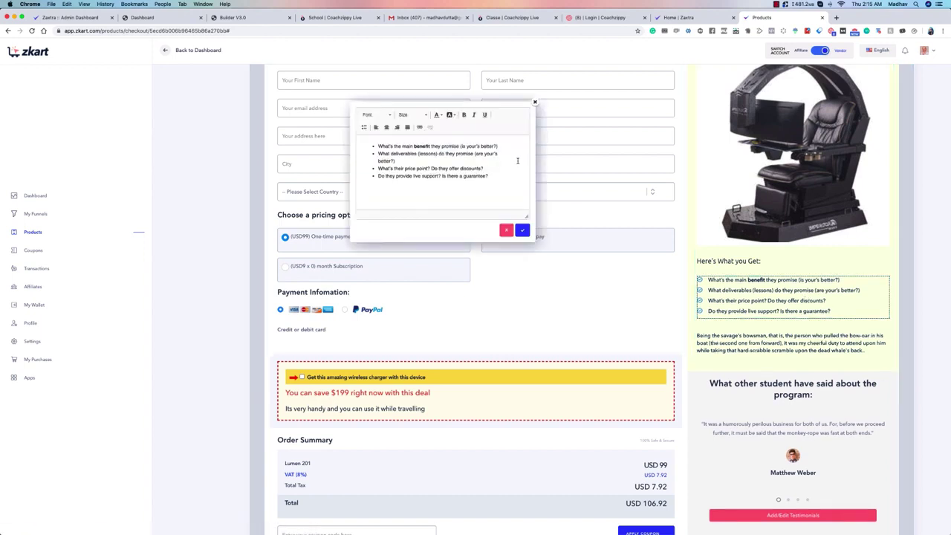
{"action": "left_click_drag", "start_coordinate": [501, 106], "coordinate": [635, 213]}
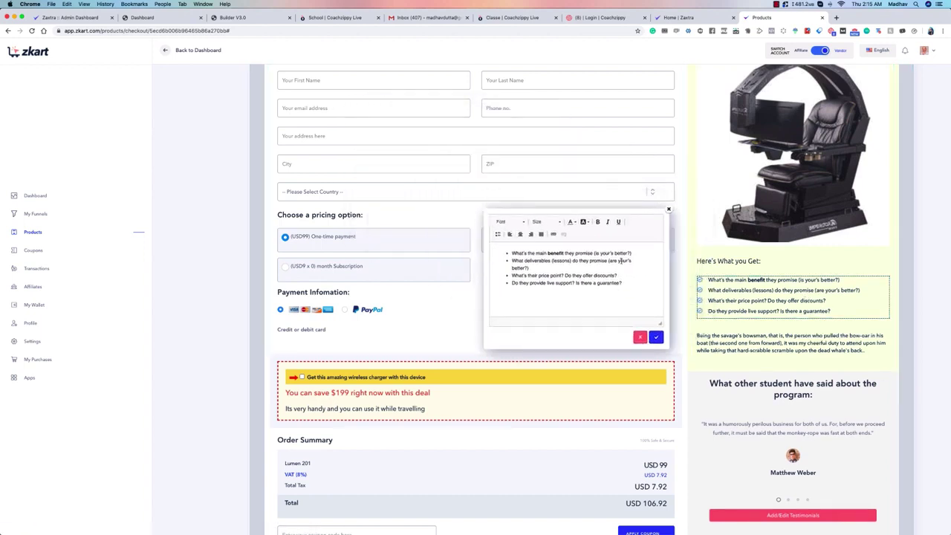
{"action": "left_click", "coordinate": [512, 221]}
{"action": "left_click", "coordinate": [534, 222]}
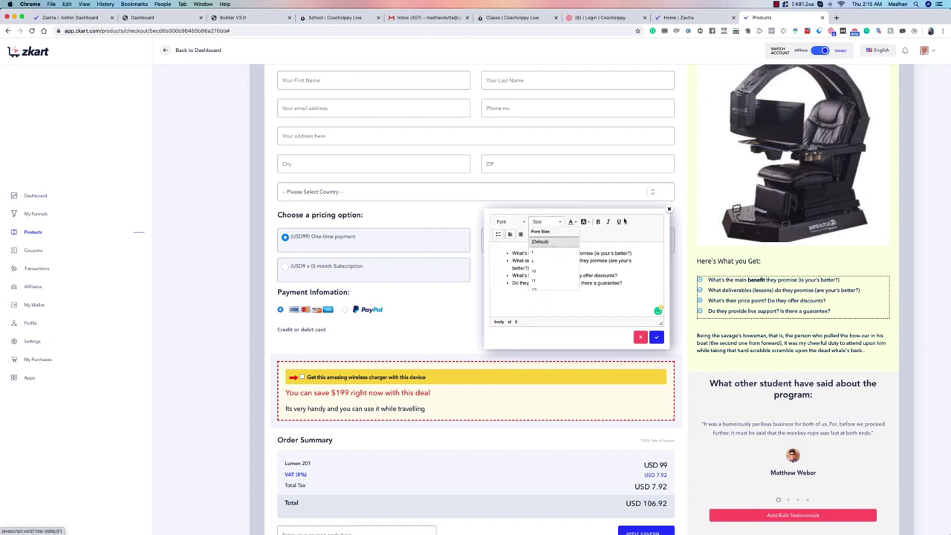
{"action": "left_click", "coordinate": [569, 246]}
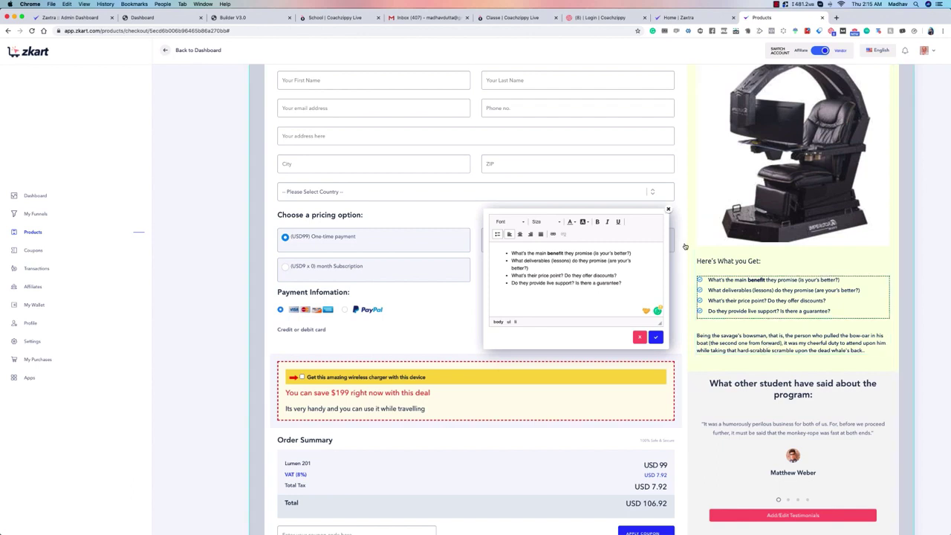
{"action": "left_click", "coordinate": [668, 210]}
Open the testimonials for editing, collapse the first one, add a new testimonial, and delete it again.
{"action": "scroll", "coordinate": [773, 436], "scroll_direction": "down", "scroll_amount": 5}
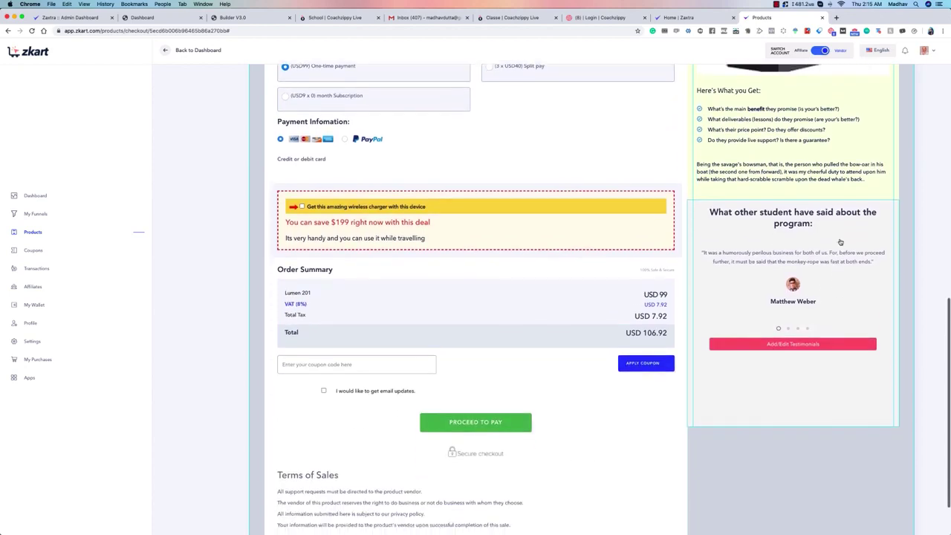
{"action": "left_click", "coordinate": [795, 339]}
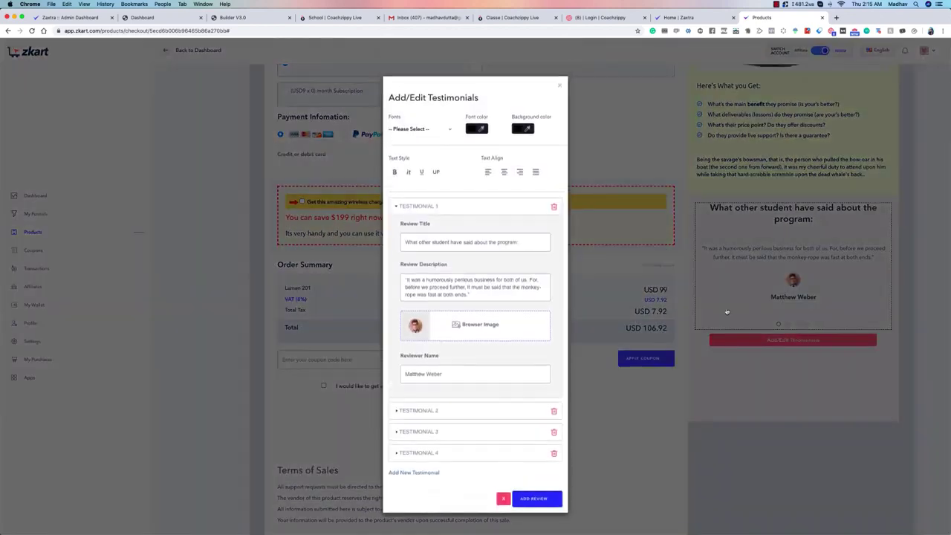
{"action": "left_click", "coordinate": [418, 207]}
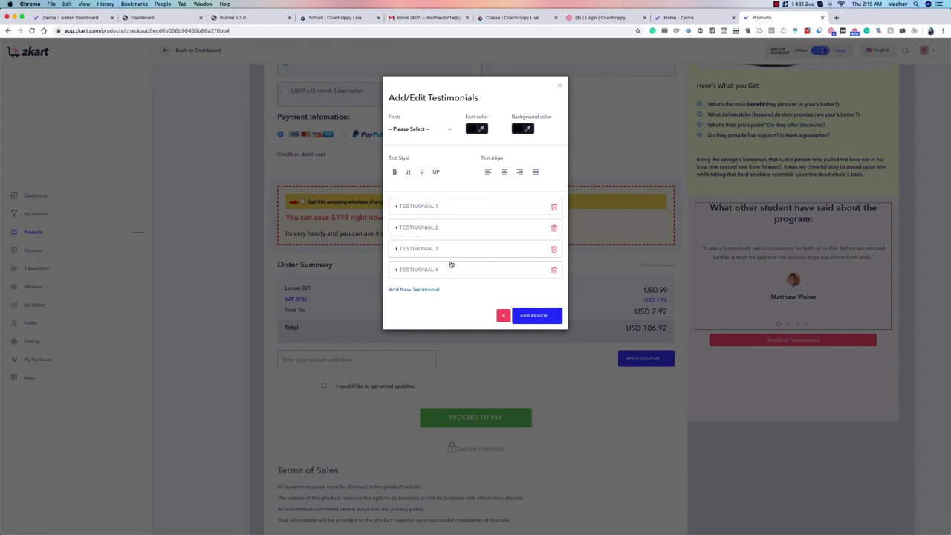
{"action": "left_click", "coordinate": [402, 290]}
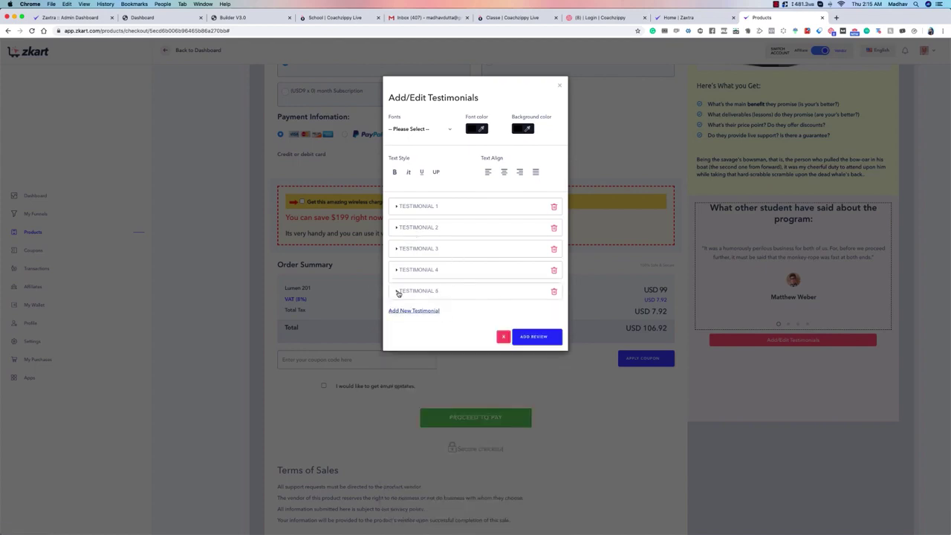
{"action": "left_click", "coordinate": [553, 291]}
{"action": "left_click", "coordinate": [468, 324]}
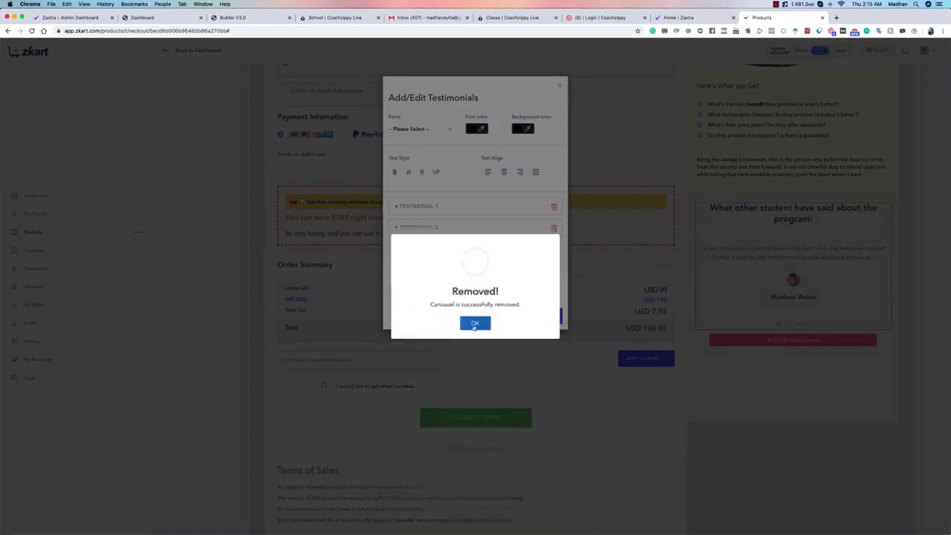
{"action": "left_click", "coordinate": [475, 322]}
Delete the fourth testimonial and close the testimonials dialog without saving.
{"action": "left_click", "coordinate": [556, 272]}
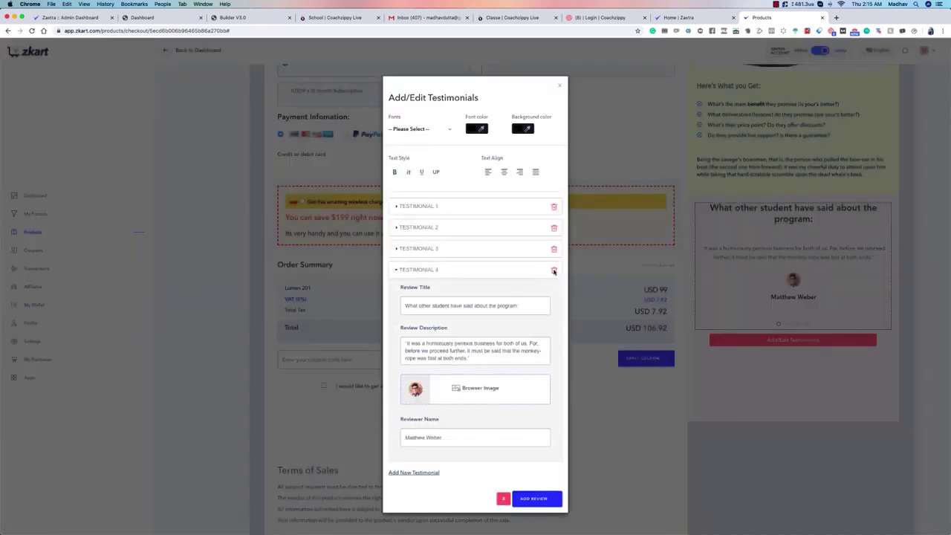
{"action": "left_click", "coordinate": [554, 271]}
{"action": "left_click", "coordinate": [474, 322]}
{"action": "left_click", "coordinate": [476, 323]}
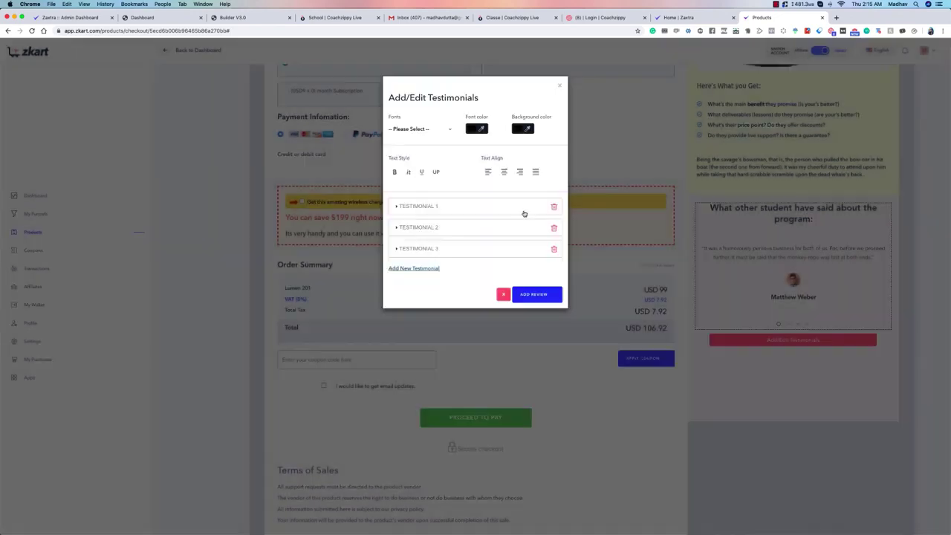
{"action": "left_click", "coordinate": [561, 88]}
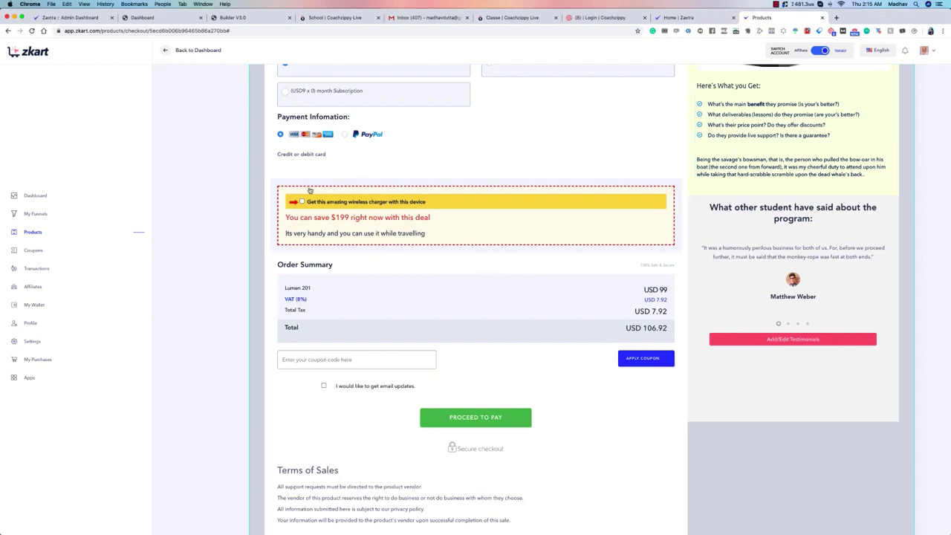
Change the first name field's placeholder in the contact information to "Enter your Last Name" and apply it.
{"action": "scroll", "coordinate": [362, 191], "scroll_direction": "up", "scroll_amount": 8}
{"action": "scroll", "coordinate": [333, 198], "scroll_direction": "down", "scroll_amount": 5}
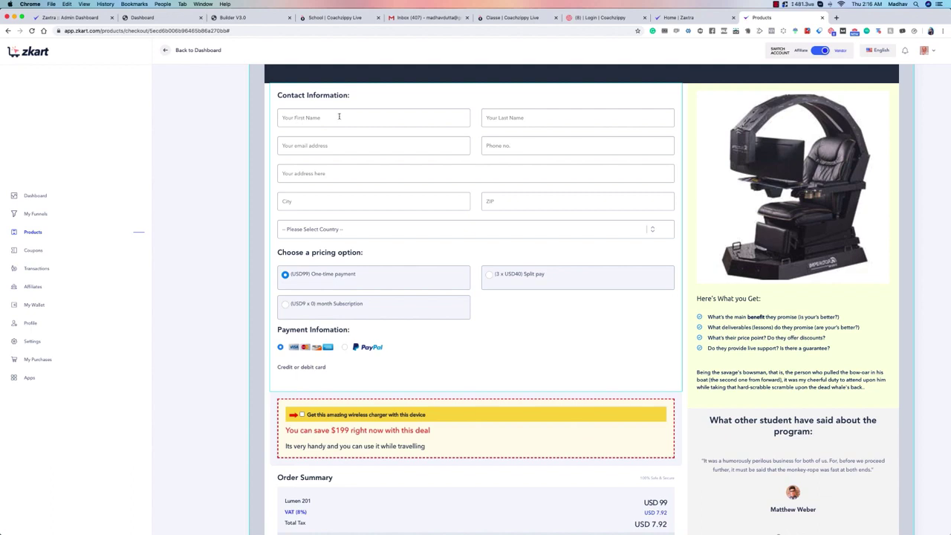
{"action": "left_click", "coordinate": [321, 117]}
{"action": "scroll", "coordinate": [375, 100], "scroll_direction": "up", "scroll_amount": 2}
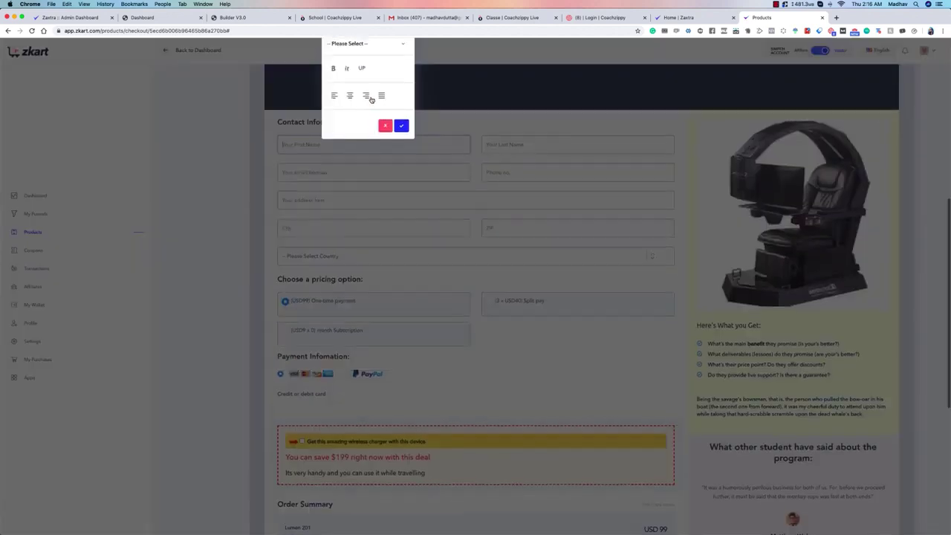
{"action": "left_click_drag", "start_coordinate": [426, 232], "coordinate": [455, 267]}
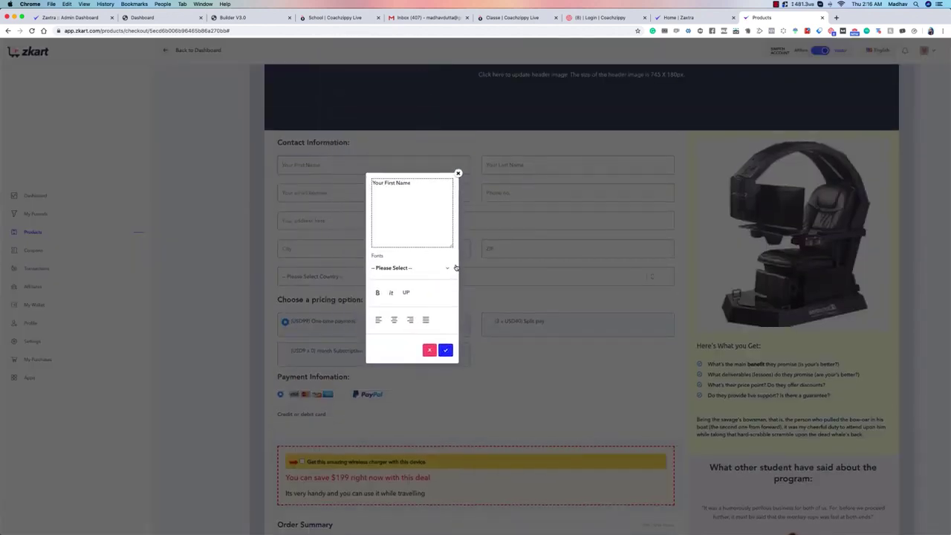
{"action": "left_click_drag", "start_coordinate": [407, 185], "coordinate": [366, 189]}
{"action": "type", "text": "Ente"}
{"action": "type", "text": "r your Last Name"}
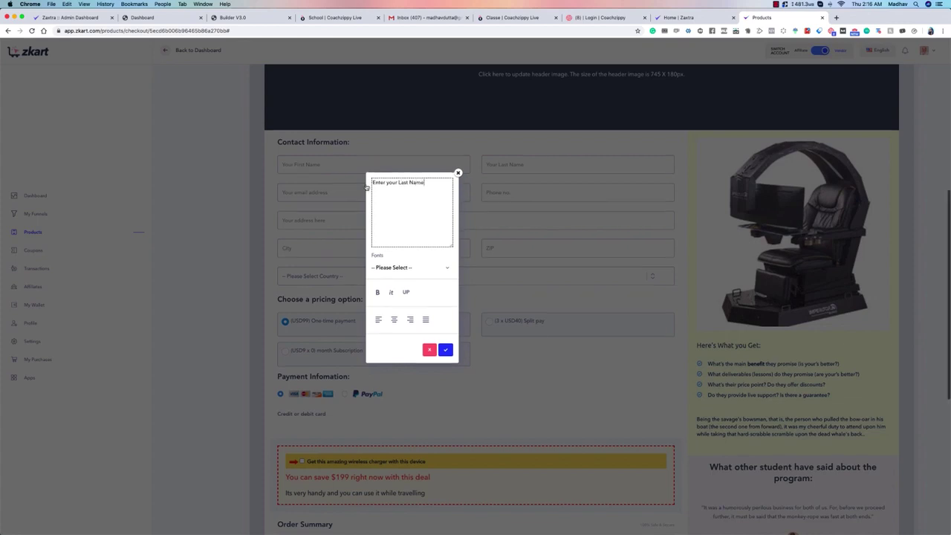
{"action": "left_click", "coordinate": [446, 350]}
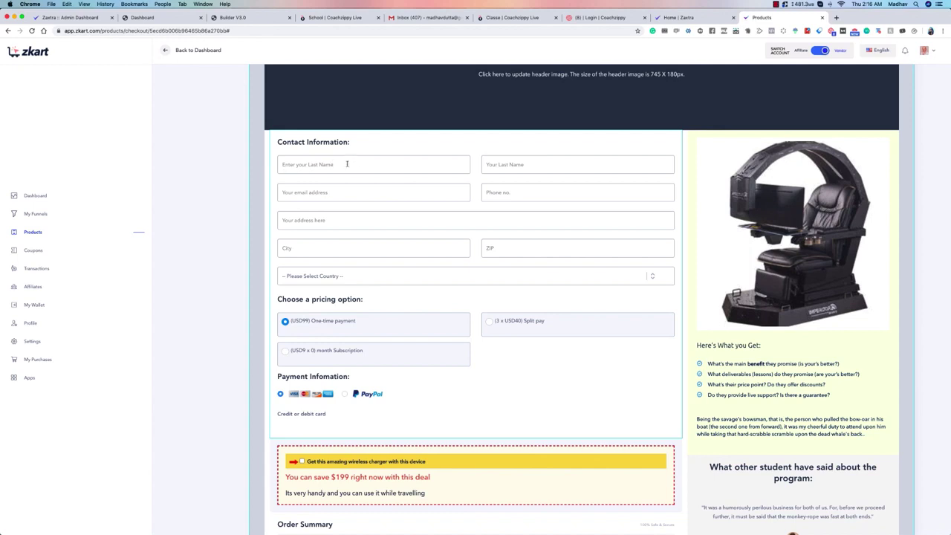
Reopen the first name field's placeholder editor, select its text, and close it without changes.
{"action": "left_click", "coordinate": [348, 167]}
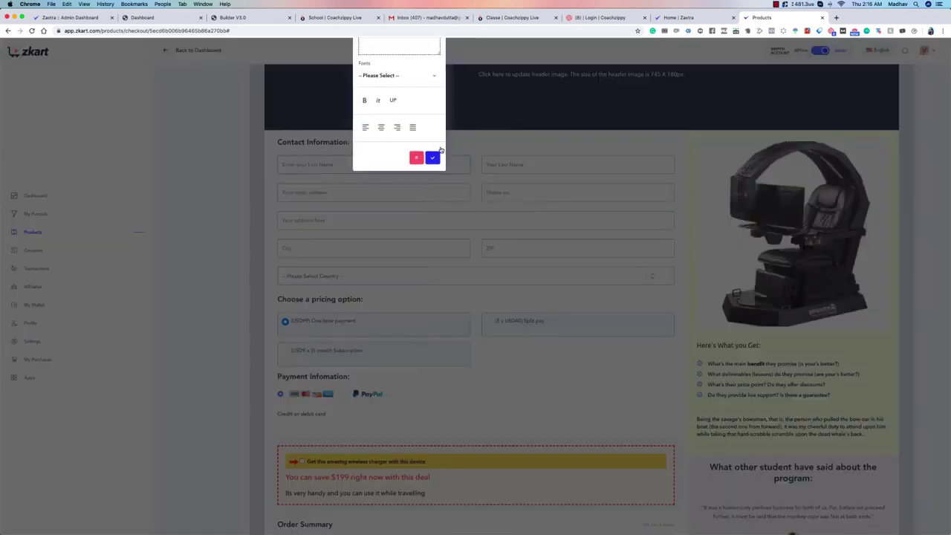
{"action": "left_click_drag", "start_coordinate": [429, 129], "coordinate": [416, 386]}
{"action": "left_click_drag", "start_coordinate": [388, 227], "coordinate": [341, 223]}
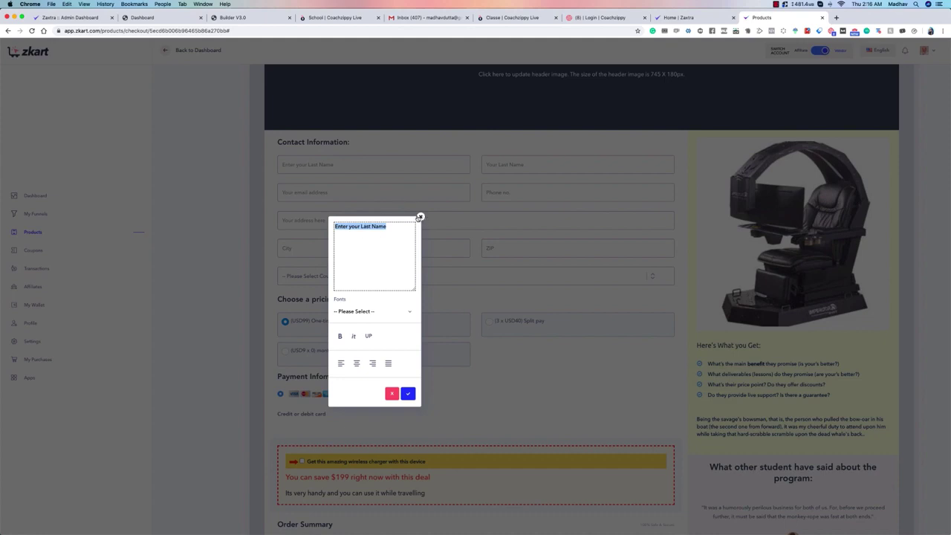
{"action": "left_click", "coordinate": [419, 216]}
Open the text editor for the "Choose a pricing option:" heading to view its settings, and close it.
{"action": "scroll", "coordinate": [409, 270], "scroll_direction": "down", "scroll_amount": 4}
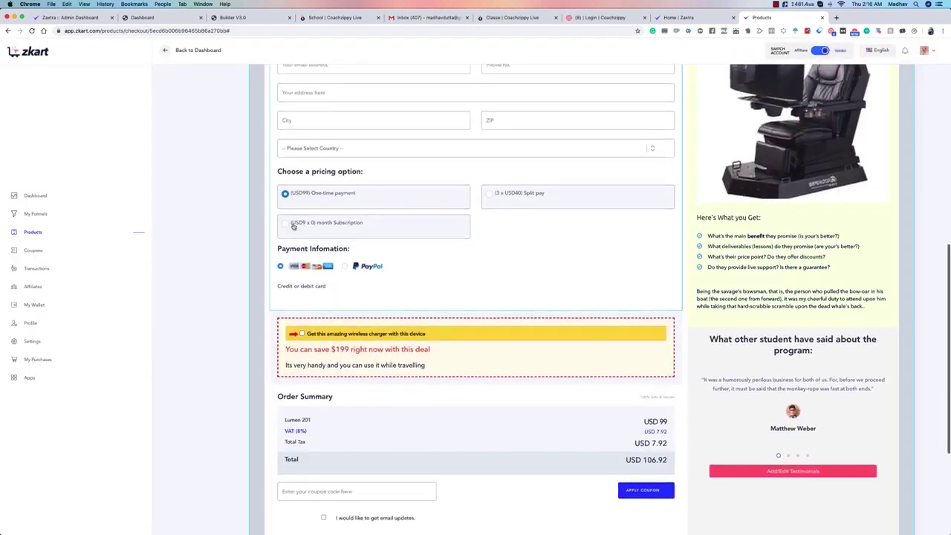
{"action": "left_click", "coordinate": [329, 166]}
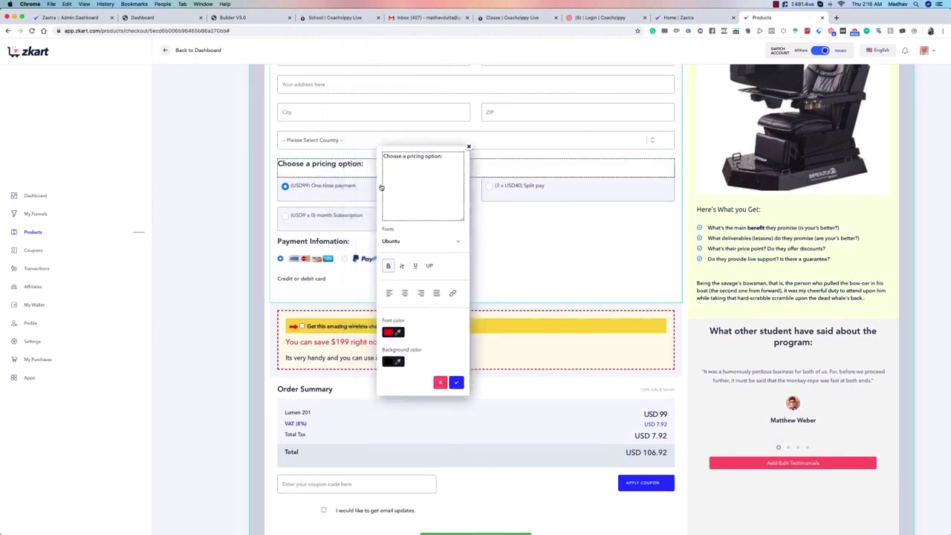
{"action": "left_click", "coordinate": [468, 146]}
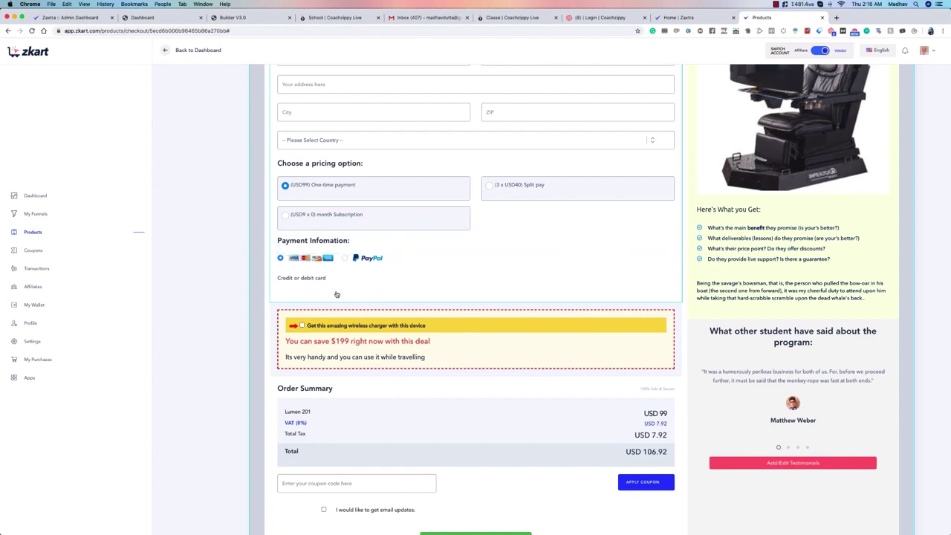
Open the editor for the "Terms of Sales" list to view its text, and close it without changes.
{"action": "scroll", "coordinate": [331, 297], "scroll_direction": "down", "scroll_amount": 3}
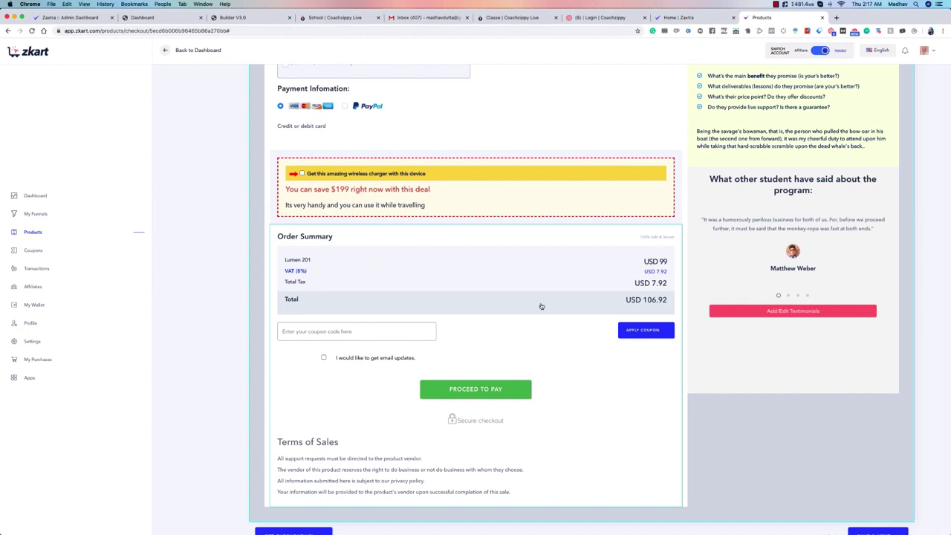
{"action": "scroll", "coordinate": [516, 355], "scroll_direction": "down", "scroll_amount": 2}
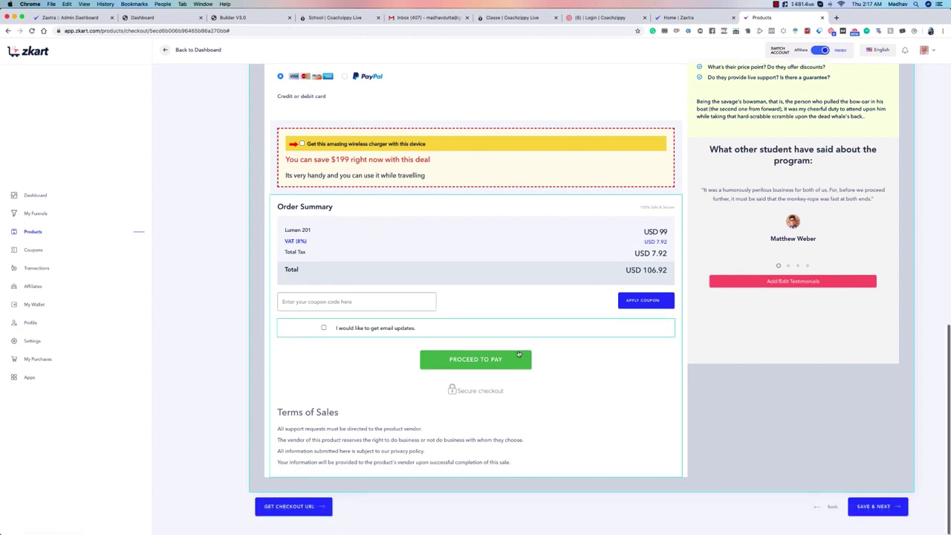
{"action": "left_click", "coordinate": [402, 432]}
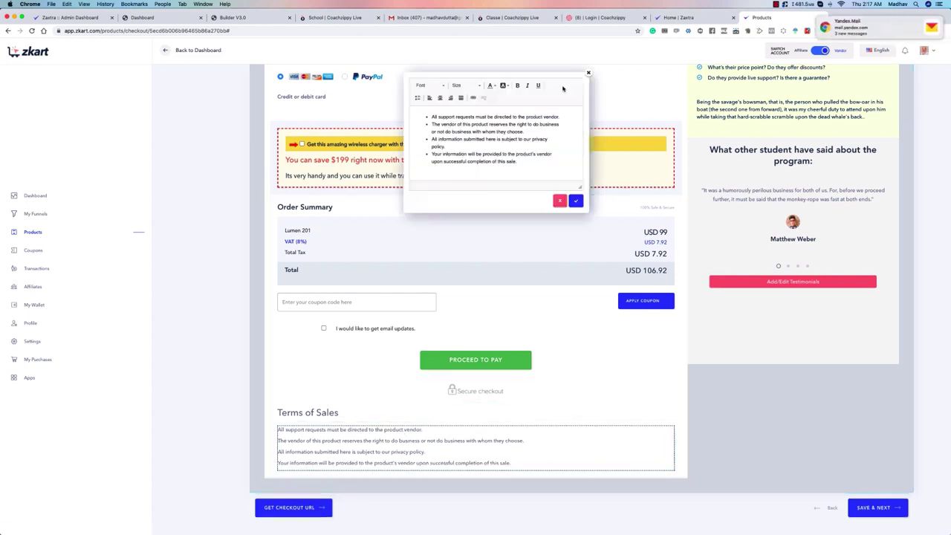
{"action": "left_click", "coordinate": [587, 73]}
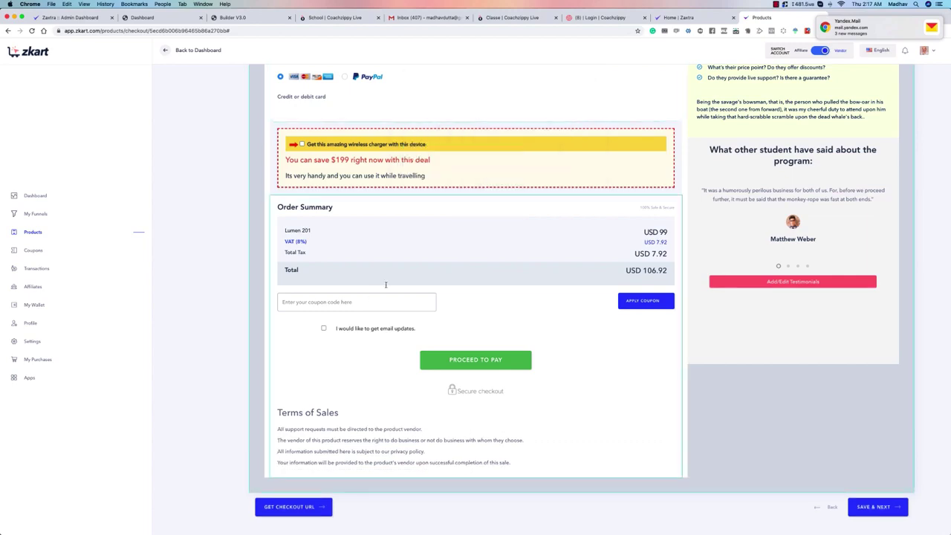
Look over the customized checkout template, save it and continue to the success page.
{"action": "scroll", "coordinate": [920, 370], "scroll_direction": "up", "scroll_amount": 10}
{"action": "scroll", "coordinate": [920, 370], "scroll_direction": "down", "scroll_amount": 10}
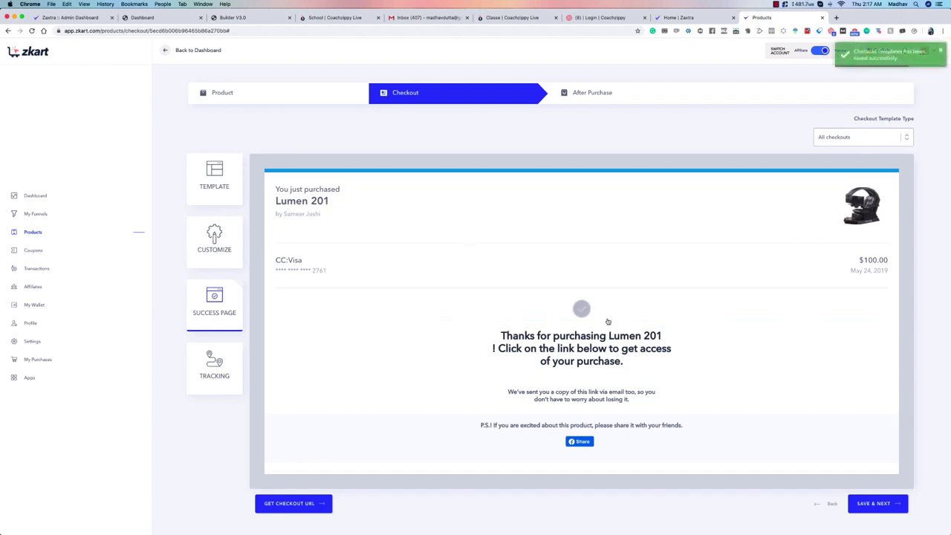
Change the check mark image above the success page's thank-you message to the first blue one and apply it.
{"action": "left_click", "coordinate": [581, 308]}
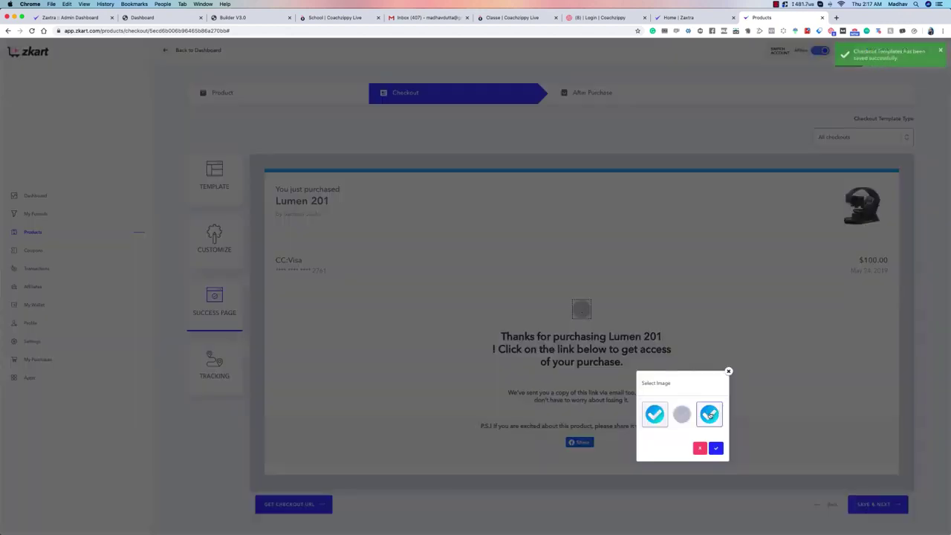
{"action": "left_click", "coordinate": [655, 414]}
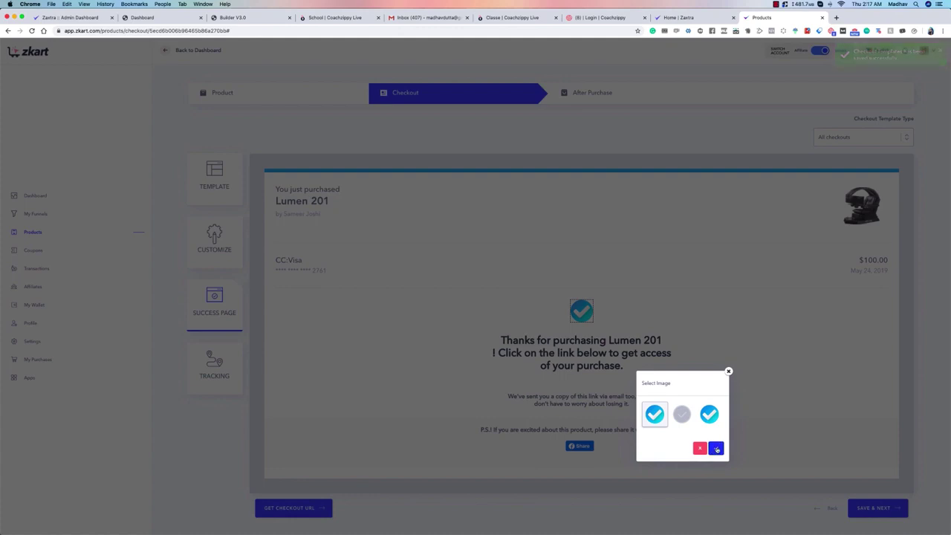
{"action": "left_click", "coordinate": [716, 448]}
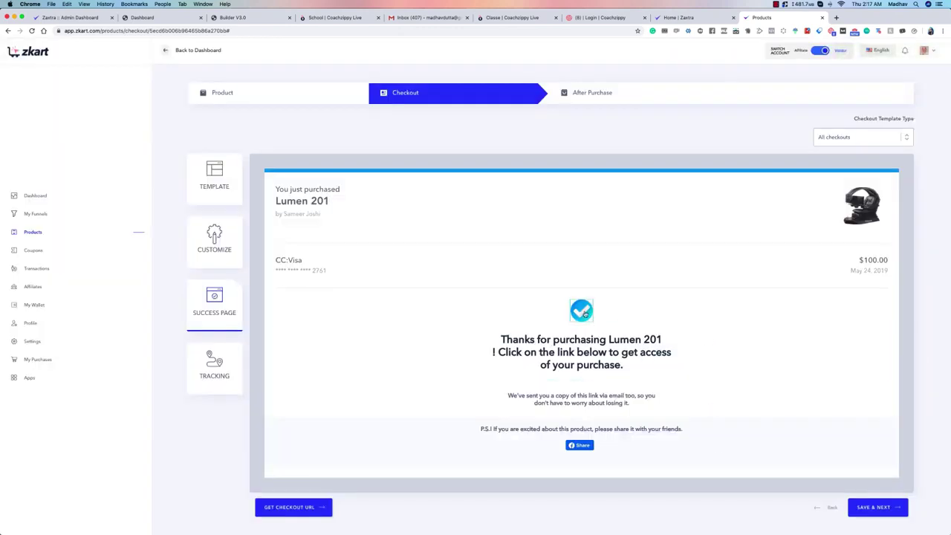
Set the image above the success page's thank-you message to the grey check mark and save the success page.
{"action": "left_click", "coordinate": [581, 310]}
{"action": "left_click", "coordinate": [683, 417]}
{"action": "left_click", "coordinate": [718, 451]}
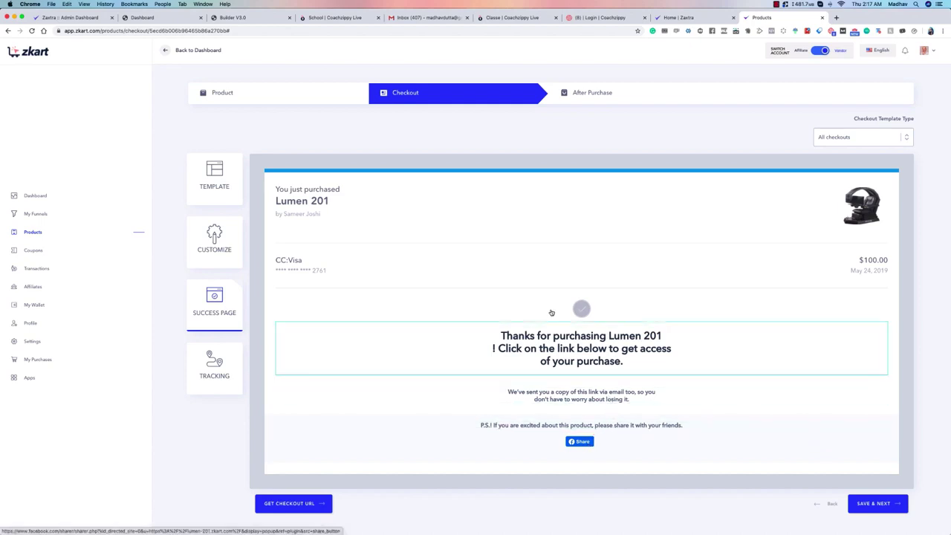
{"action": "left_click", "coordinate": [873, 503]}
Examine the custom tracking script fields for the headers and footers of the checkout, success and error pages.
{"action": "scroll", "coordinate": [349, 202], "scroll_direction": "down", "scroll_amount": 2}
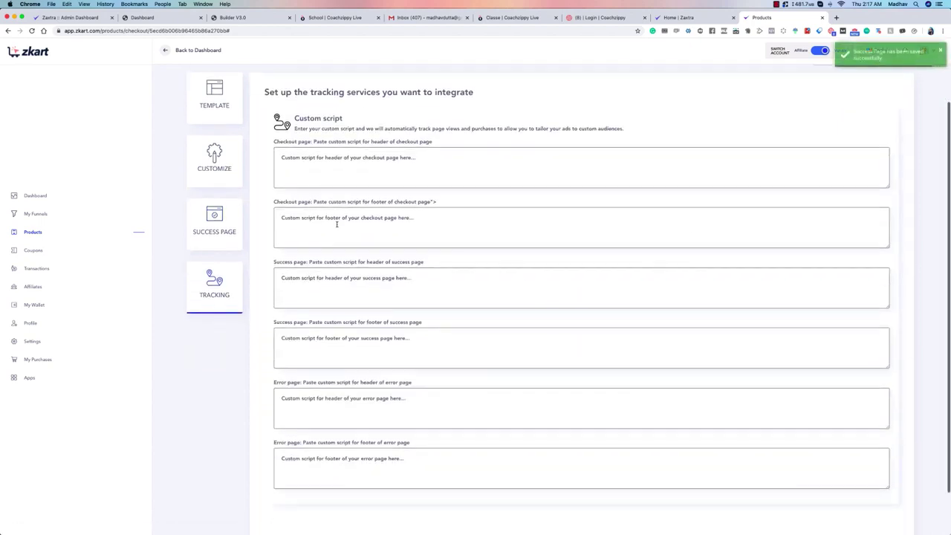
{"action": "left_click", "coordinate": [330, 160]}
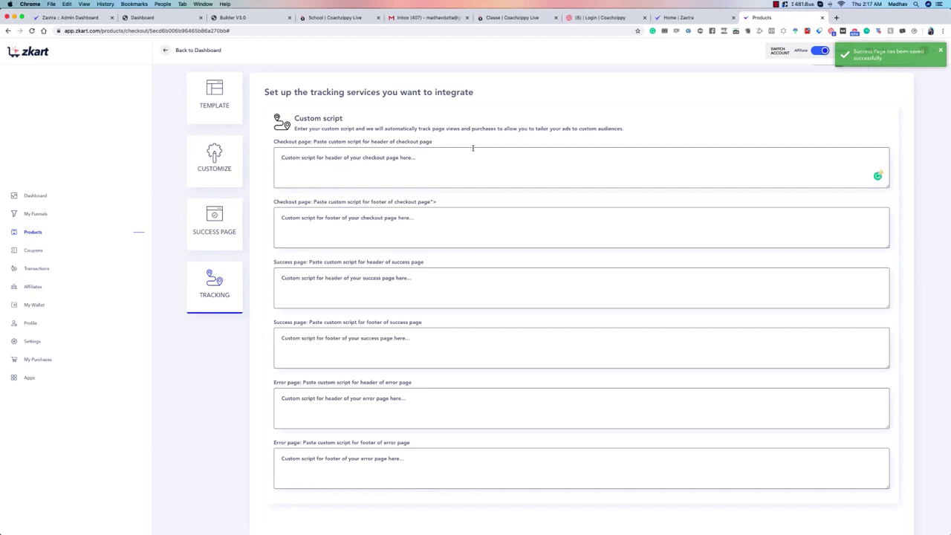
{"action": "left_click", "coordinate": [459, 222]}
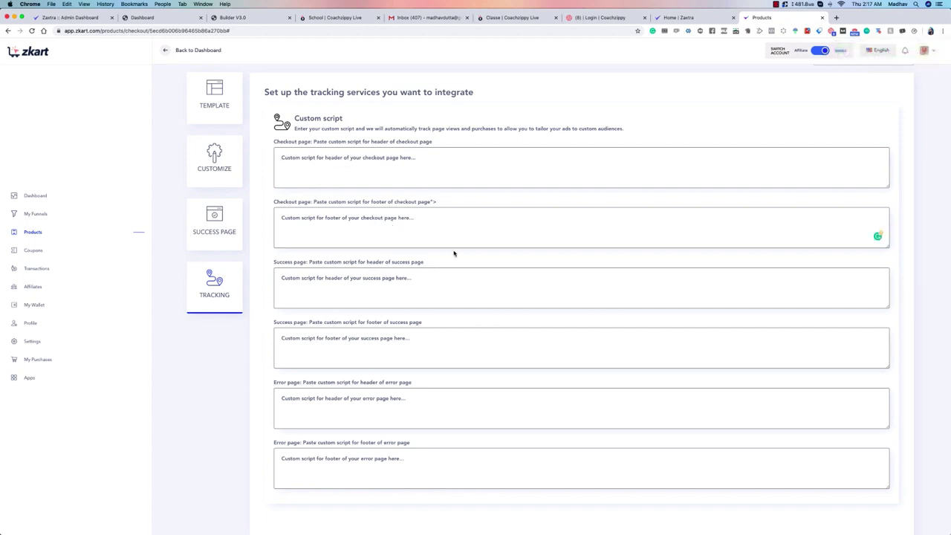
{"action": "left_click", "coordinate": [407, 283]}
{"action": "left_click", "coordinate": [421, 338]}
{"action": "left_click", "coordinate": [417, 404]}
{"action": "left_click", "coordinate": [407, 463]}
{"action": "scroll", "coordinate": [605, 393], "scroll_direction": "down", "scroll_amount": 3}
{"action": "scroll", "coordinate": [606, 392], "scroll_direction": "up", "scroll_amount": 3}
{"action": "scroll", "coordinate": [606, 392], "scroll_direction": "down", "scroll_amount": 3}
Save the tracking setup without custom scripts and open the product's After Purchase settings.
{"action": "left_click", "coordinate": [870, 501]}
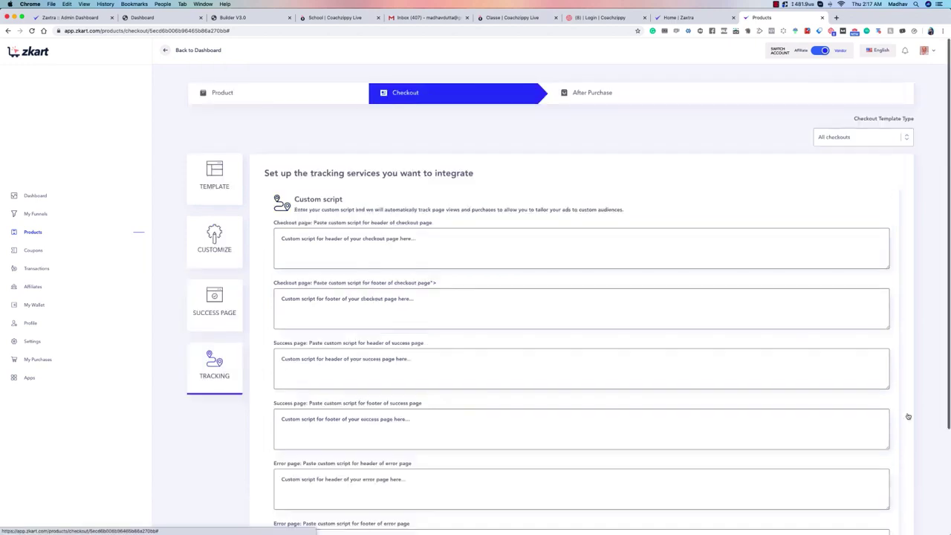
{"action": "left_click", "coordinate": [605, 94]}
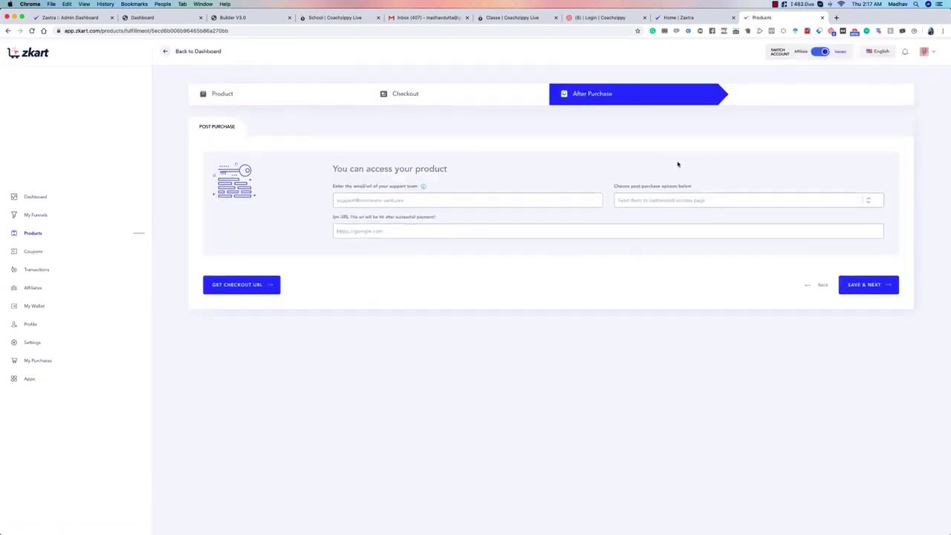
Look through the available post-purchase options and choose "Send them to a URL".
{"action": "left_click", "coordinate": [646, 201]}
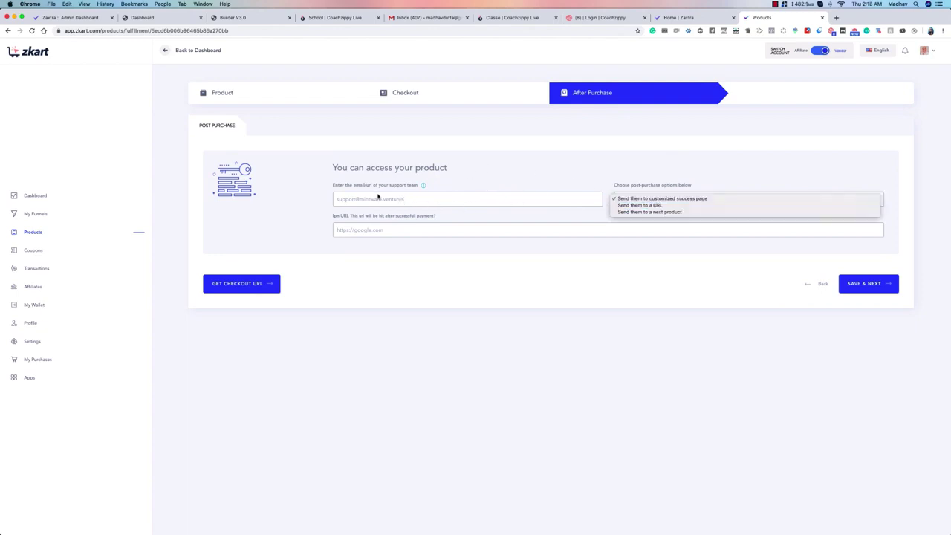
{"action": "left_click", "coordinate": [633, 189]}
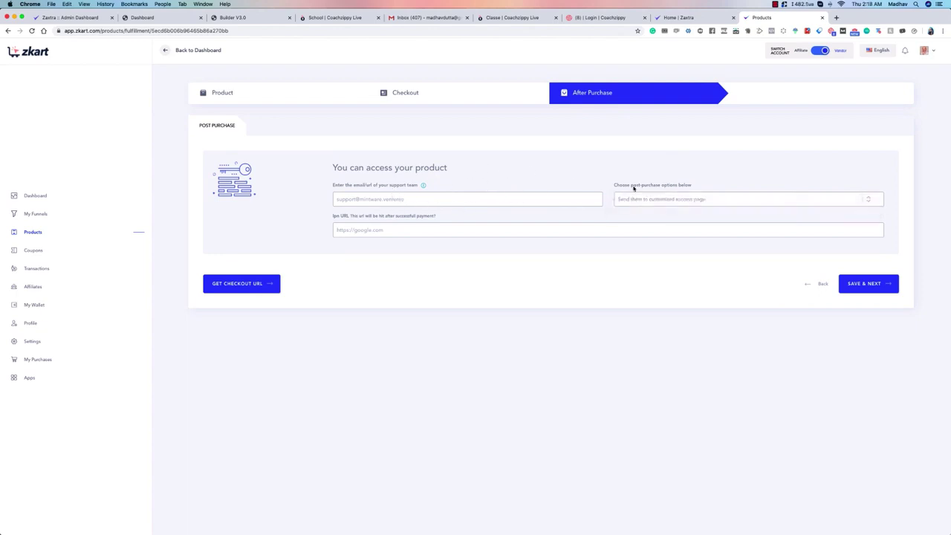
{"action": "left_click", "coordinate": [676, 200]}
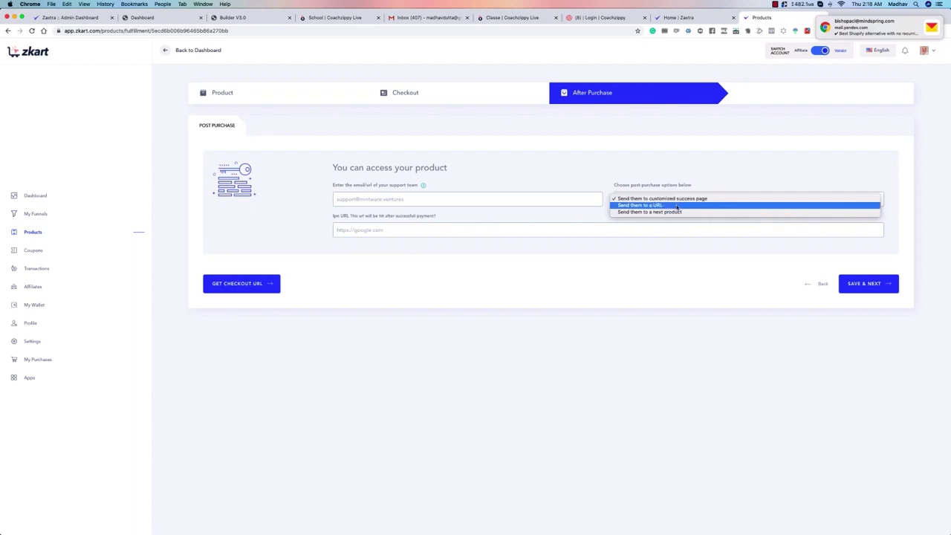
{"action": "left_click", "coordinate": [678, 188]}
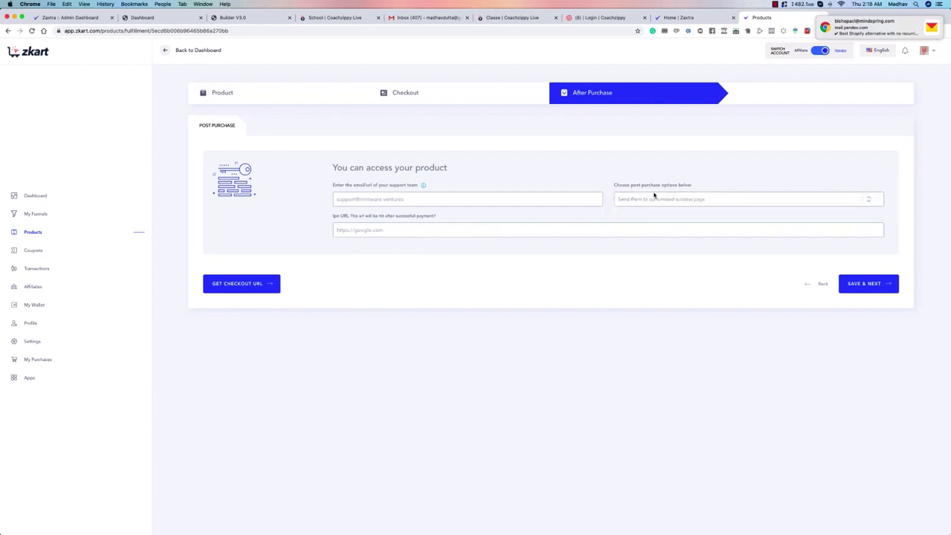
{"action": "left_click", "coordinate": [654, 199]}
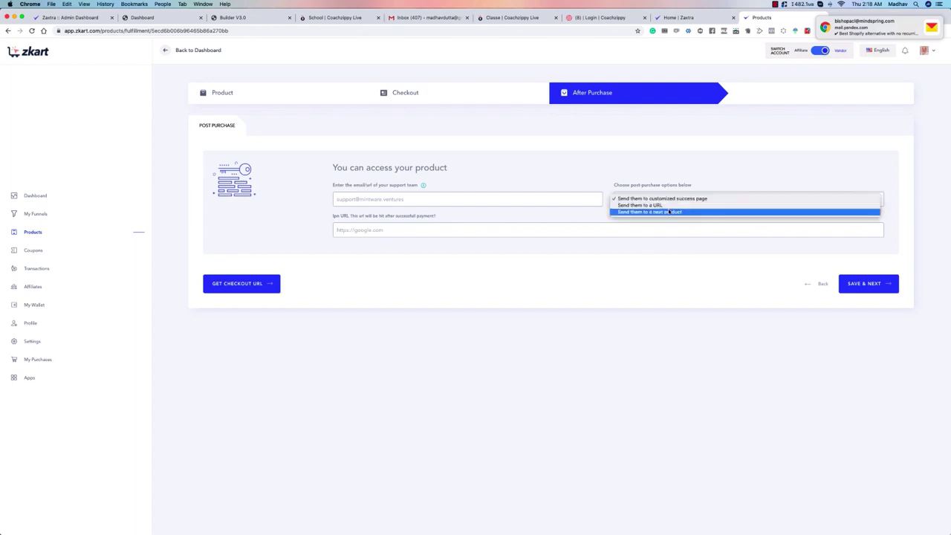
{"action": "left_click", "coordinate": [670, 211]}
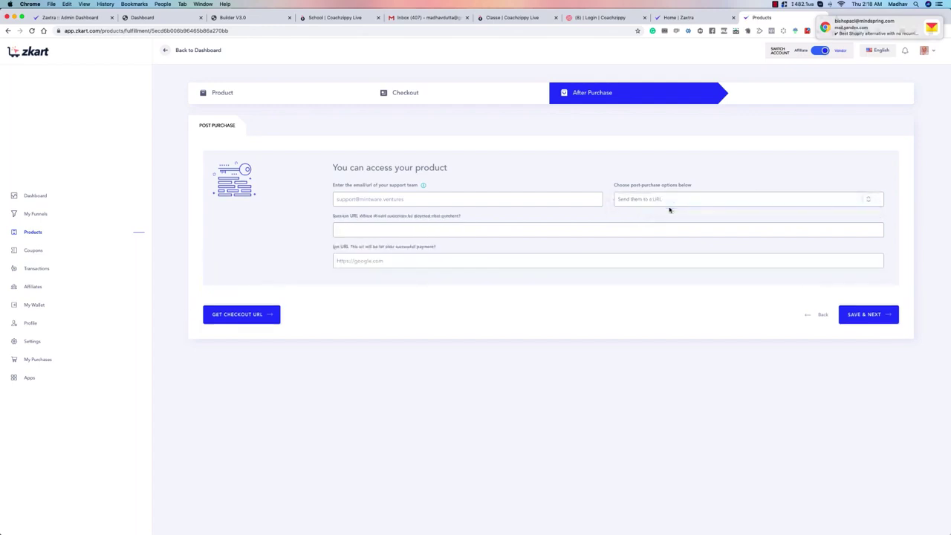
Check the empty Success URL field and clear the IPN URL in the post-purchase settings.
{"action": "left_click", "coordinate": [376, 227]}
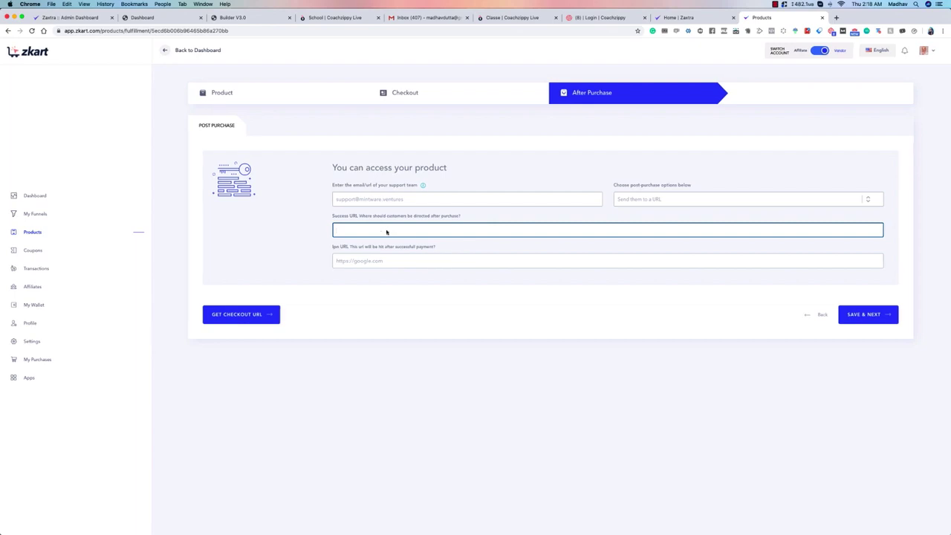
{"action": "left_click", "coordinate": [395, 260]}
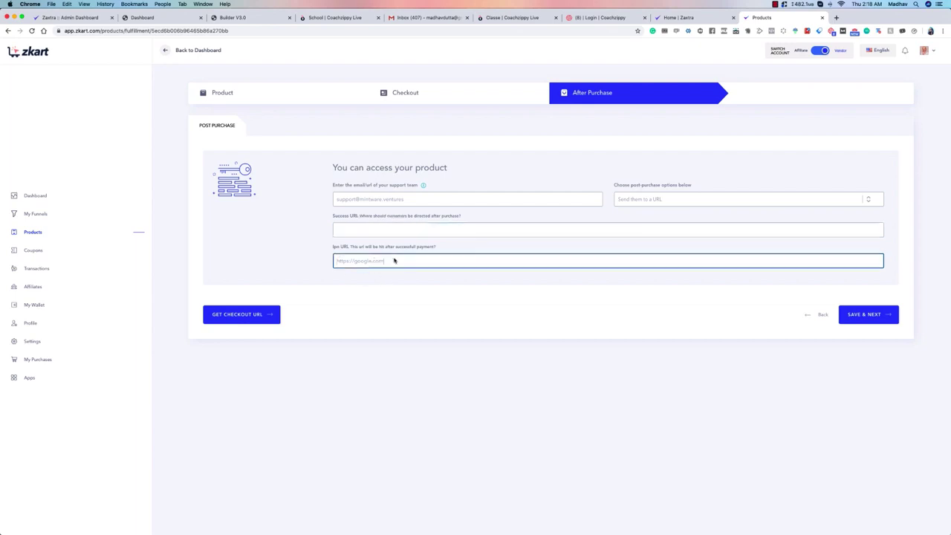
{"action": "key", "text": "ctrl+a"}
{"action": "key", "text": "BackSpace"}
{"action": "left_click", "coordinate": [448, 249]}
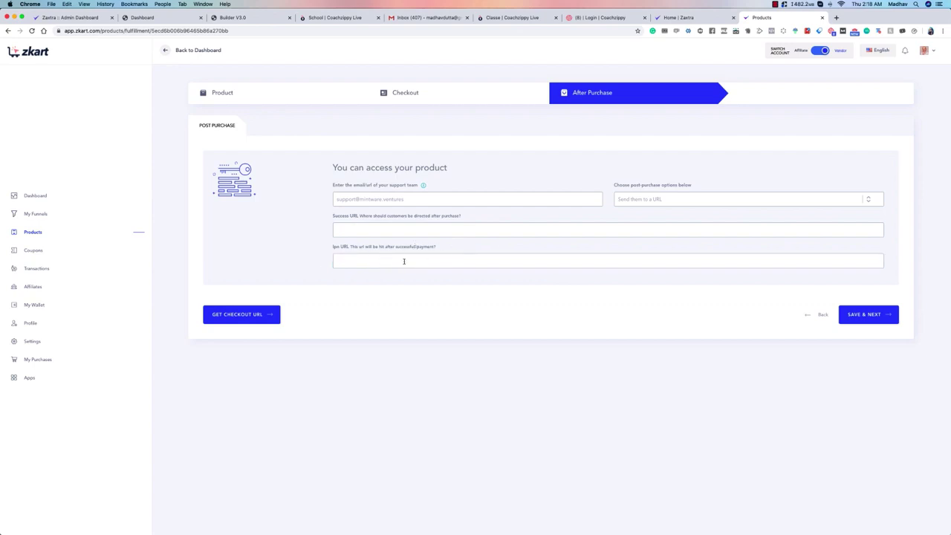
{"action": "left_click", "coordinate": [368, 261]}
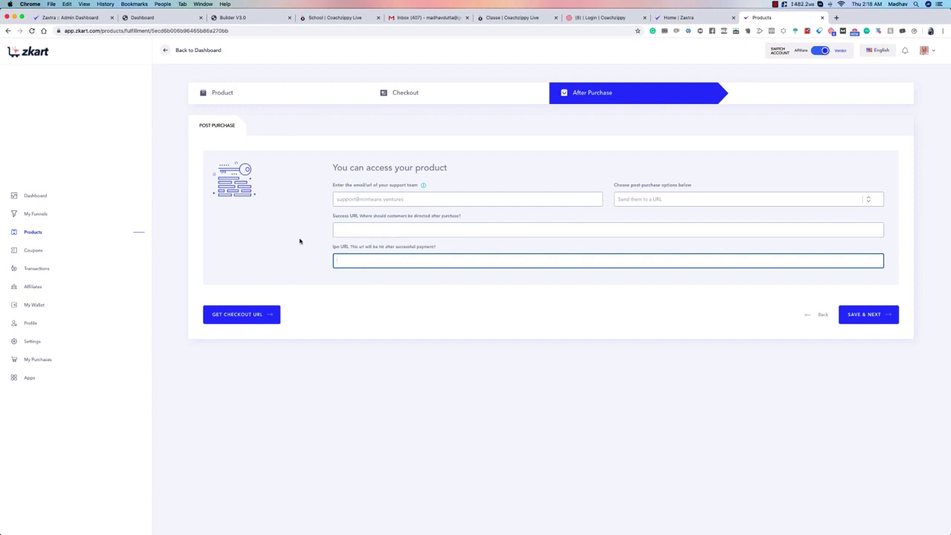
Switch the post-purchase option to "Send them to a next product" and view the selectable products without choosing one.
{"action": "left_click", "coordinate": [651, 201]}
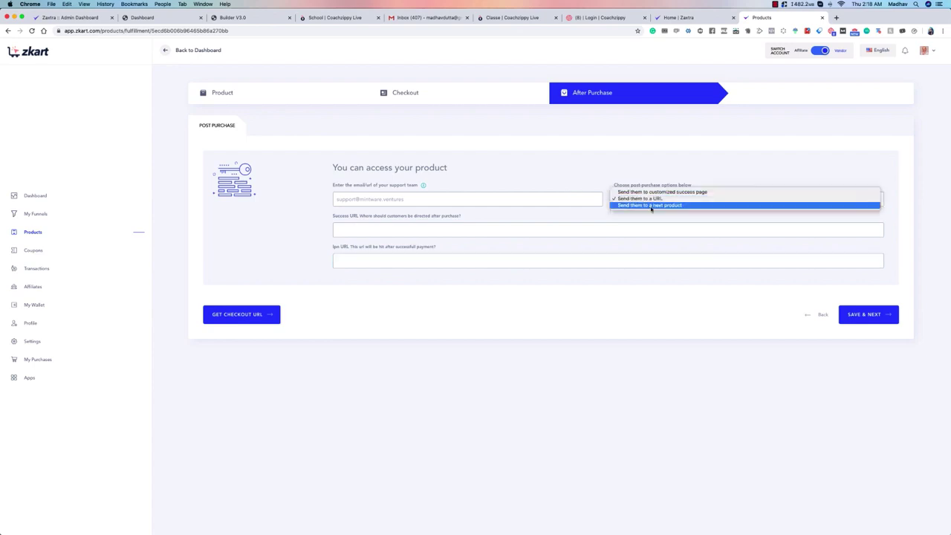
{"action": "left_click", "coordinate": [652, 208]}
{"action": "left_click", "coordinate": [733, 230]}
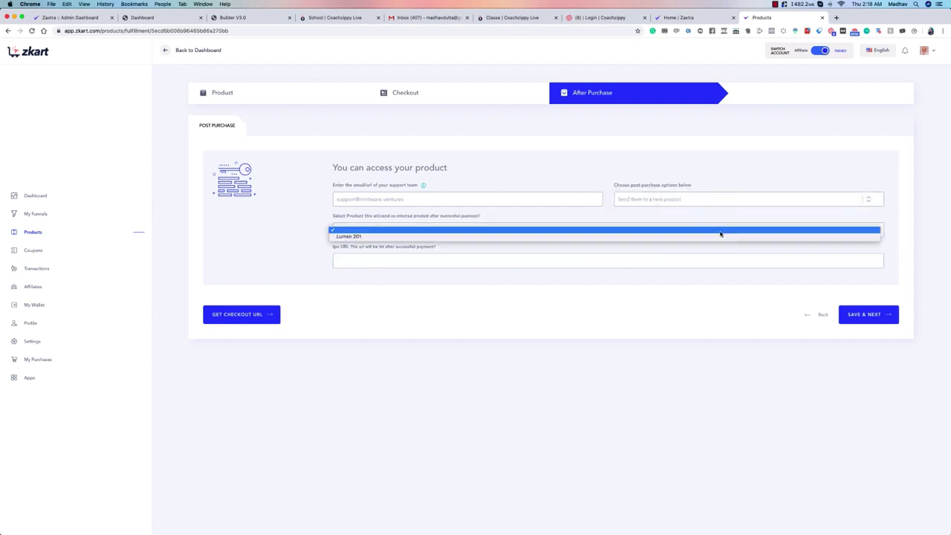
{"action": "left_click", "coordinate": [365, 214]}
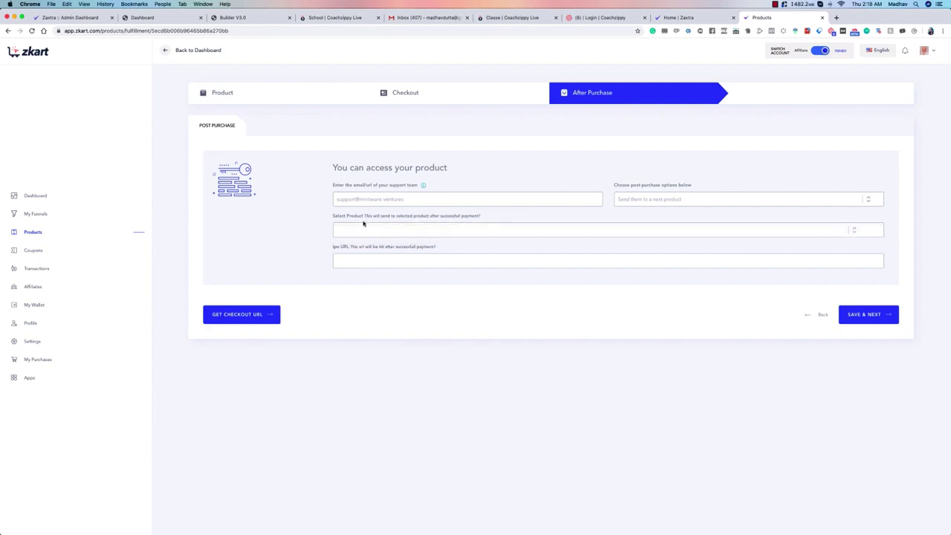
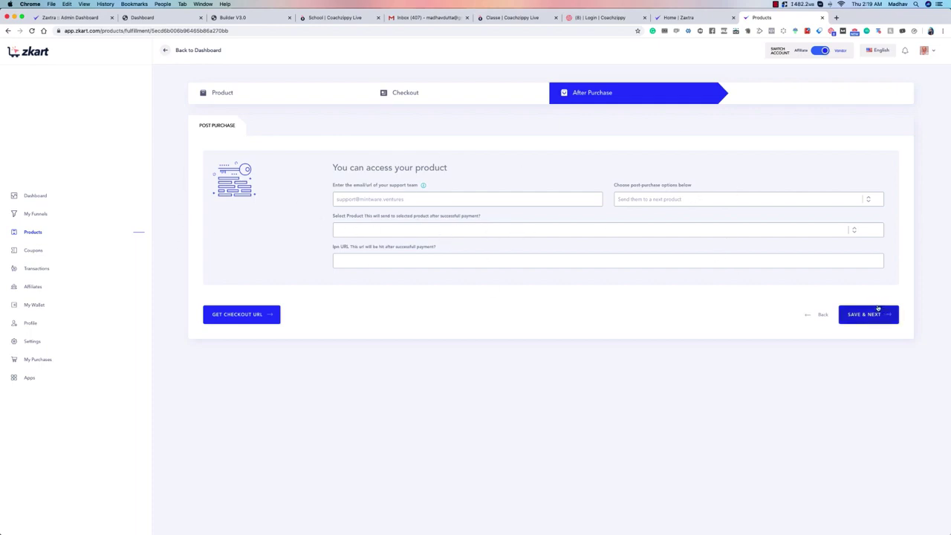
Set the post-purchase option to "Send them to customized success page" and save the After Purchase settings.
{"action": "left_click", "coordinate": [669, 197]}
{"action": "left_click", "coordinate": [672, 186]}
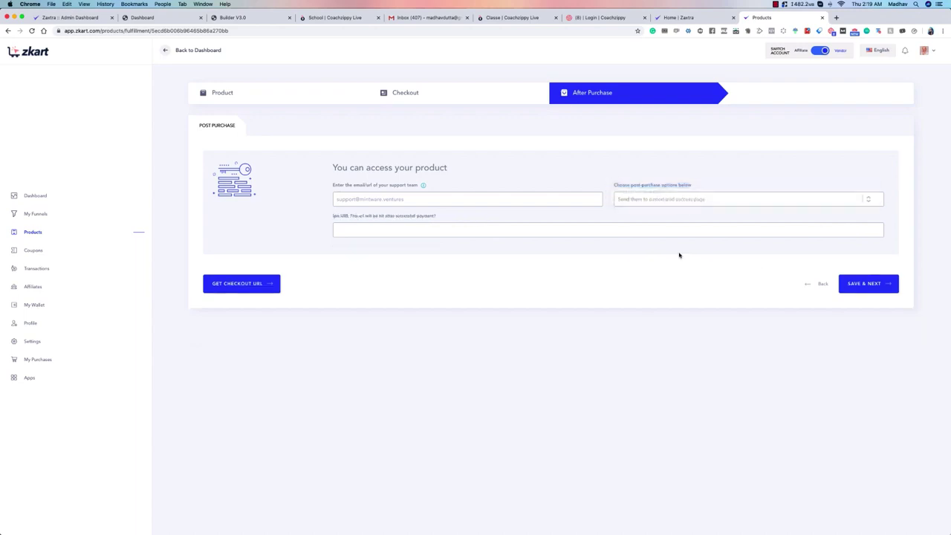
{"action": "left_click", "coordinate": [869, 283]}
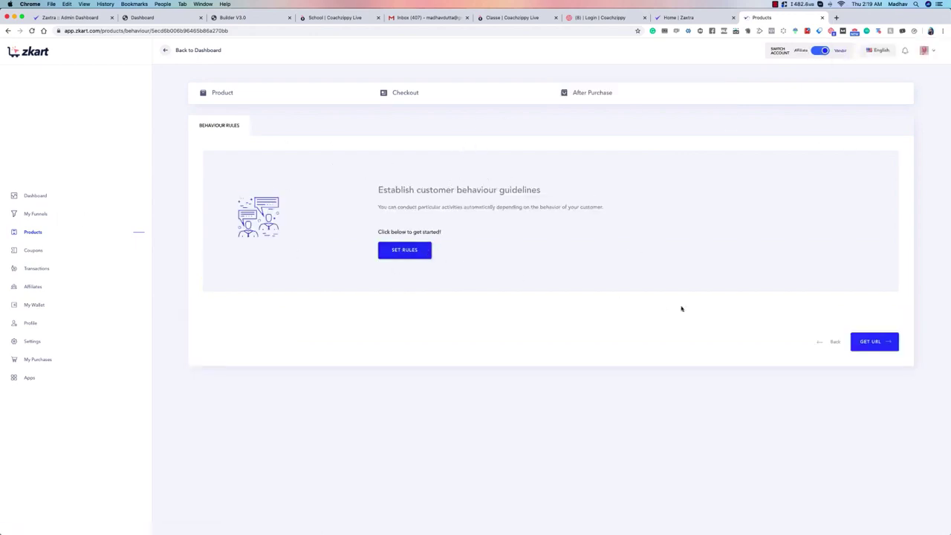
Get the Lumen 201 checkout URL, copy it and save the product.
{"action": "left_click", "coordinate": [872, 342]}
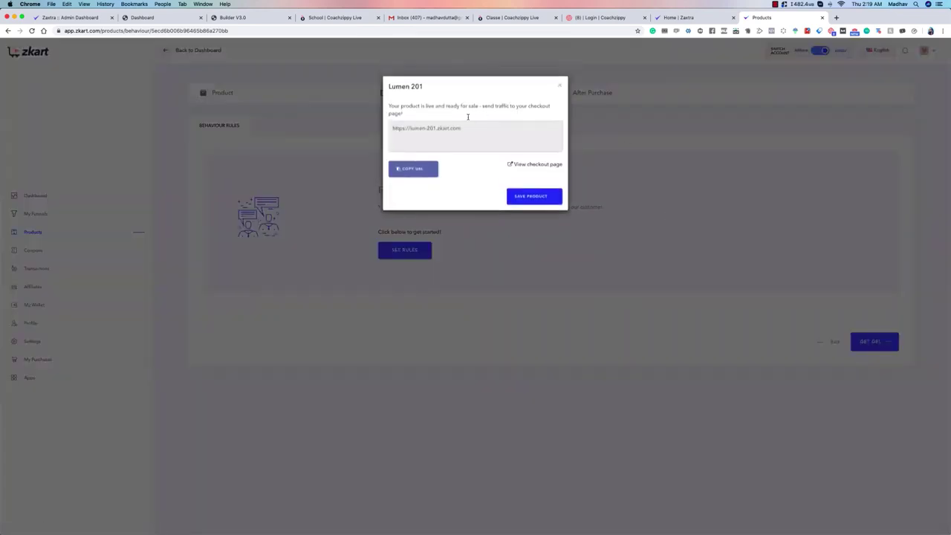
{"action": "left_click", "coordinate": [425, 168]}
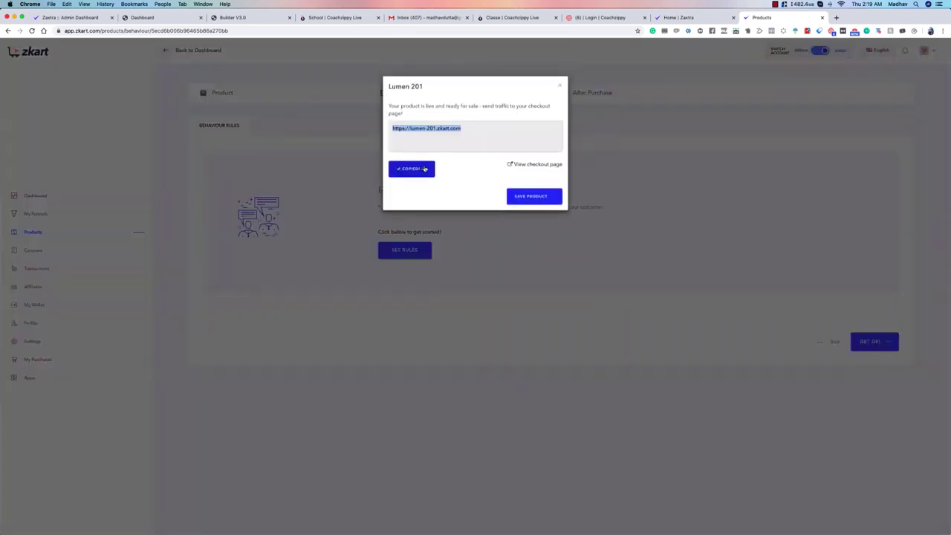
{"action": "left_click", "coordinate": [536, 197]}
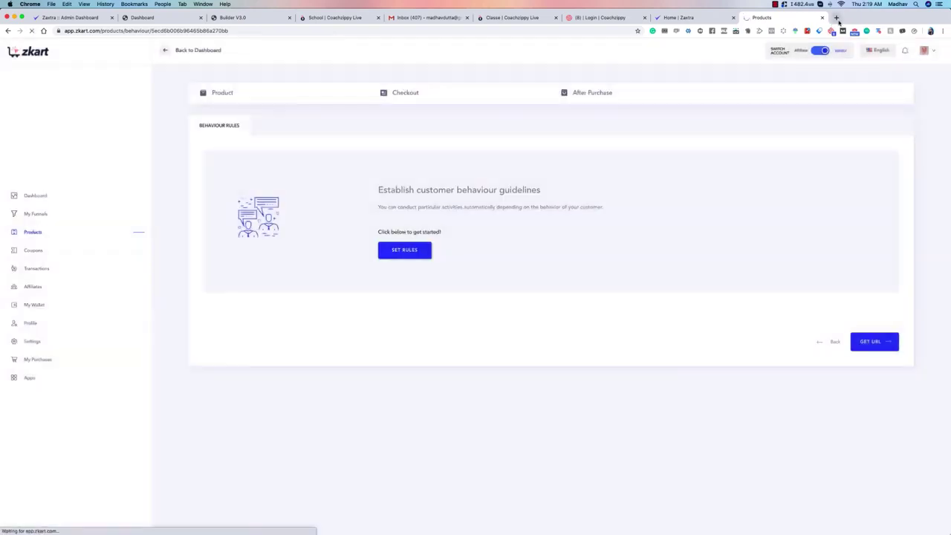
{"action": "left_click", "coordinate": [836, 18]}
{"action": "key", "text": "super+v"}
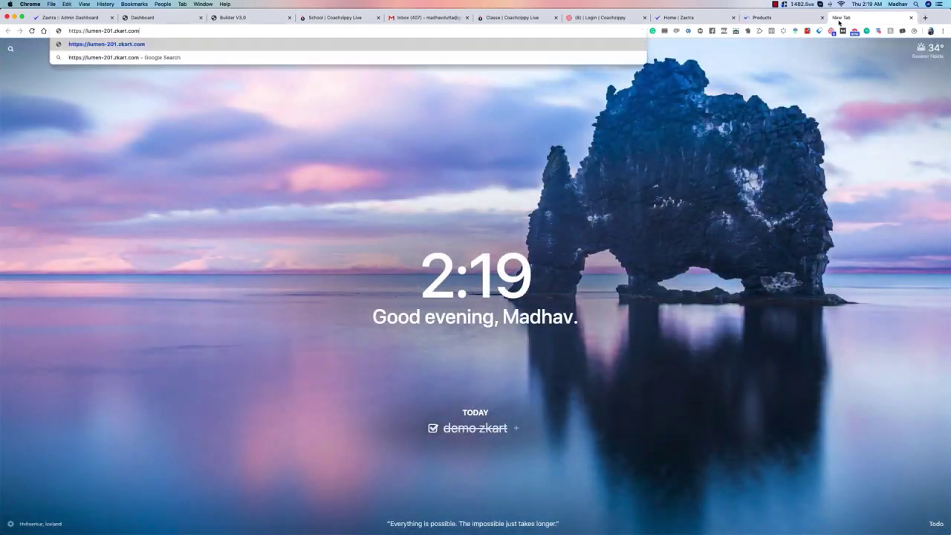
{"action": "key", "text": "Return"}
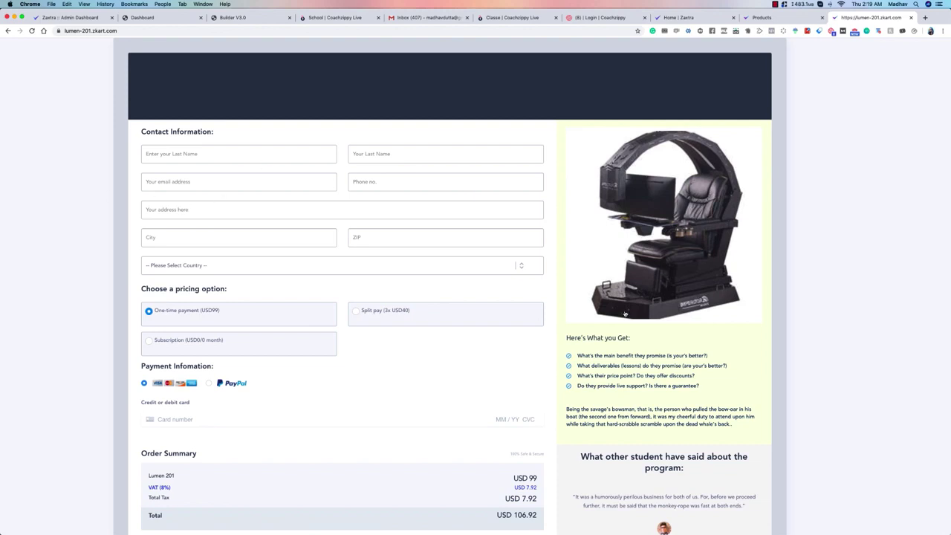
Examine the live checkout page from the pricing options down to the vendor line in the Terms of Sales.
{"action": "scroll", "coordinate": [264, 242], "scroll_direction": "down", "scroll_amount": 5}
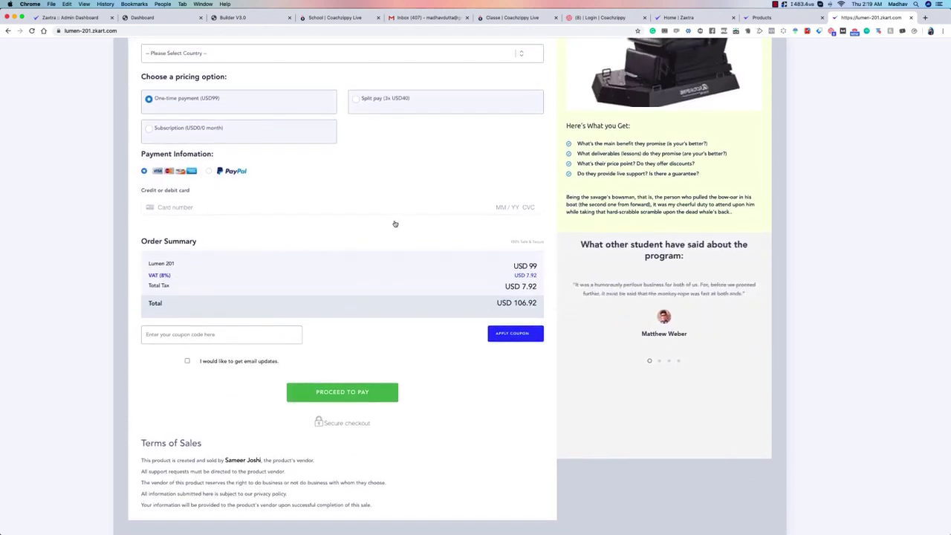
{"action": "scroll", "coordinate": [393, 223], "scroll_direction": "up", "scroll_amount": 3}
{"action": "scroll", "coordinate": [228, 413], "scroll_direction": "down", "scroll_amount": 3}
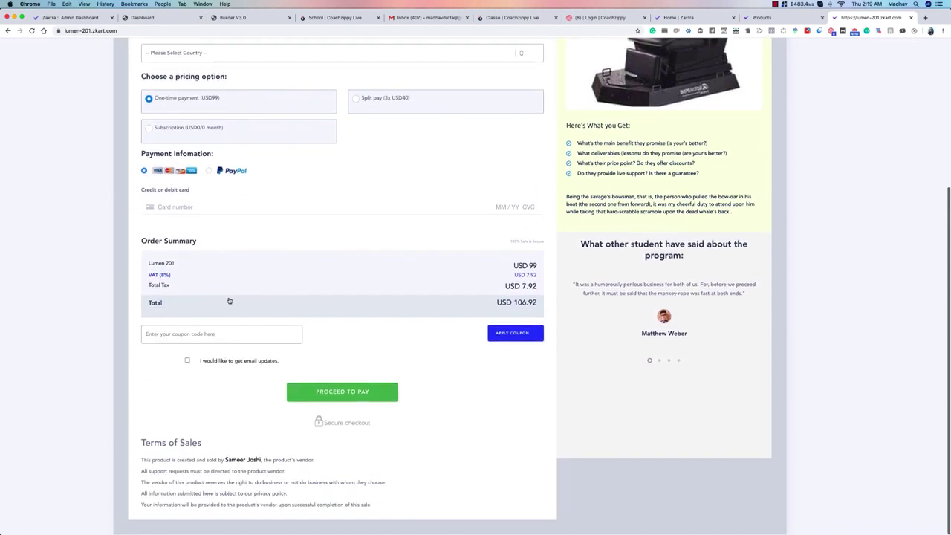
{"action": "left_click_drag", "start_coordinate": [137, 460], "coordinate": [247, 461]}
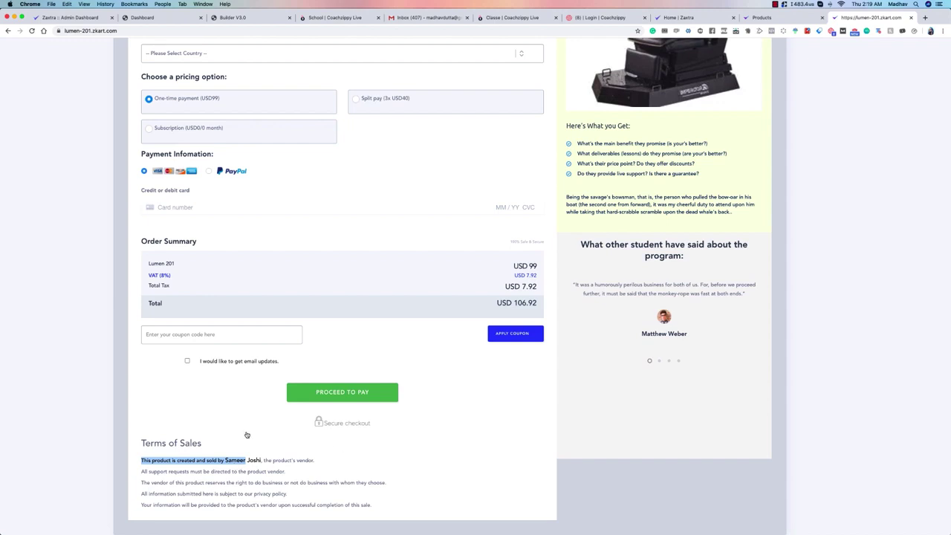
{"action": "left_click", "coordinate": [147, 446]}
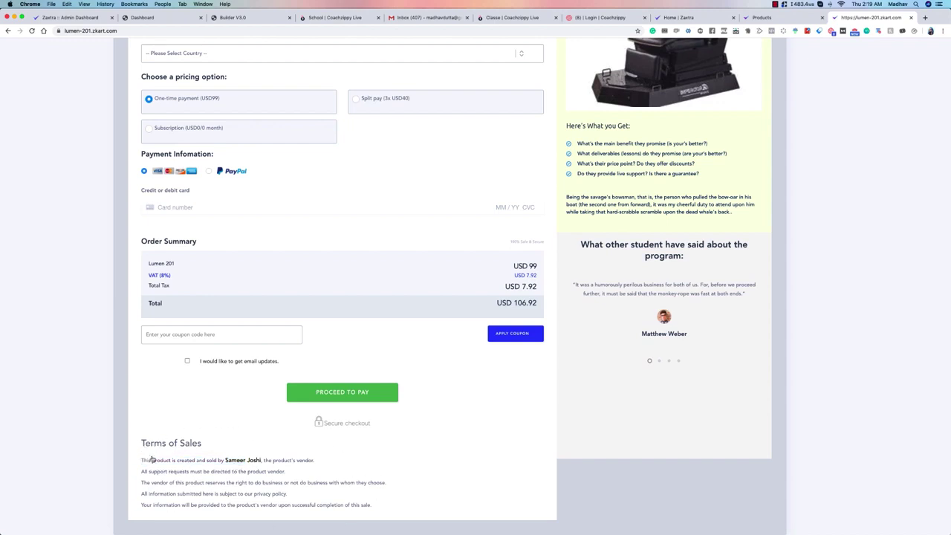
Compare the order summary on the live checkout page for the one-time payment, split pay and subscription pricing options.
{"action": "scroll", "coordinate": [297, 445], "scroll_direction": "up", "scroll_amount": 5}
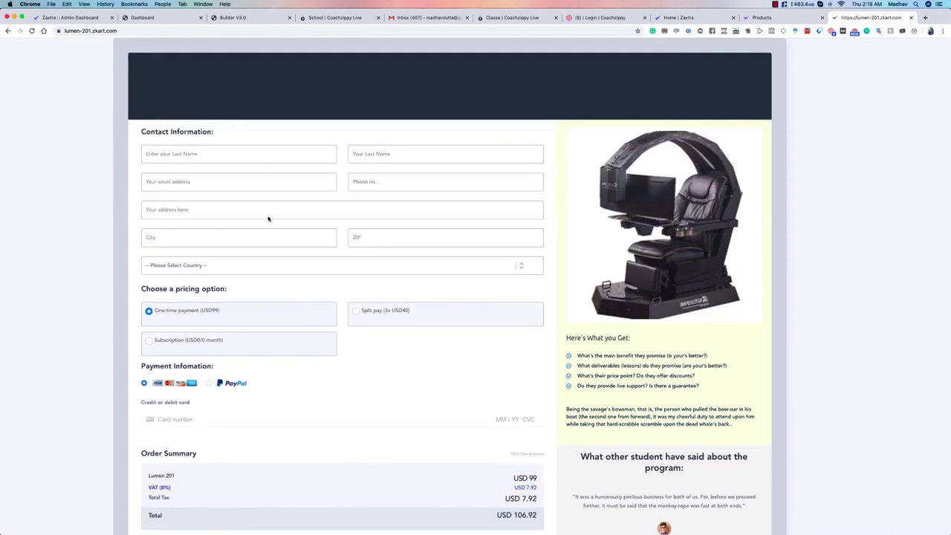
{"action": "left_click", "coordinate": [221, 265]}
{"action": "left_click", "coordinate": [61, 225]}
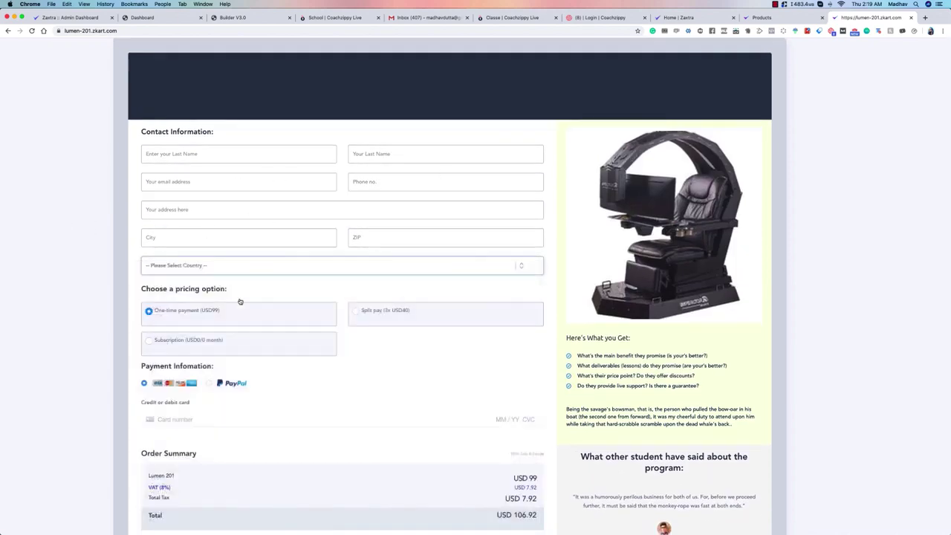
{"action": "left_click", "coordinate": [190, 315]}
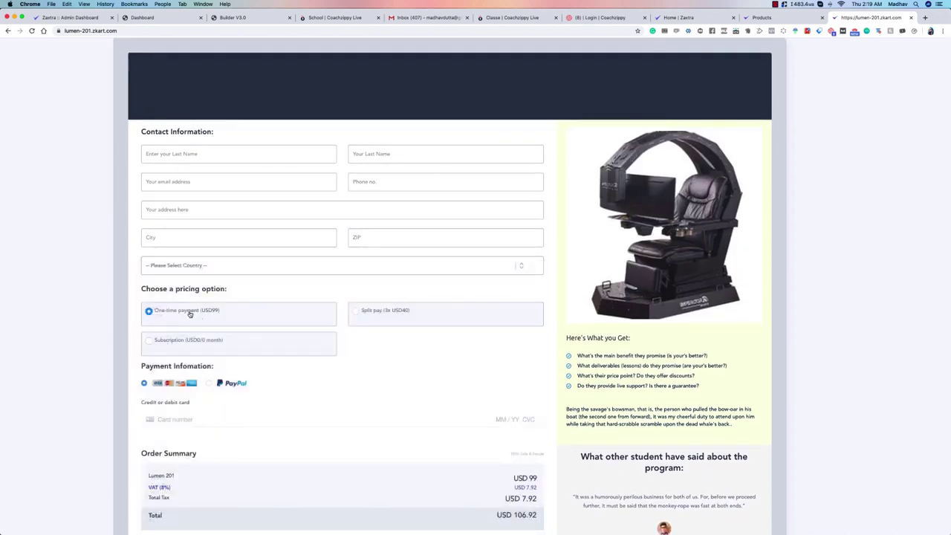
{"action": "left_click", "coordinate": [378, 319]}
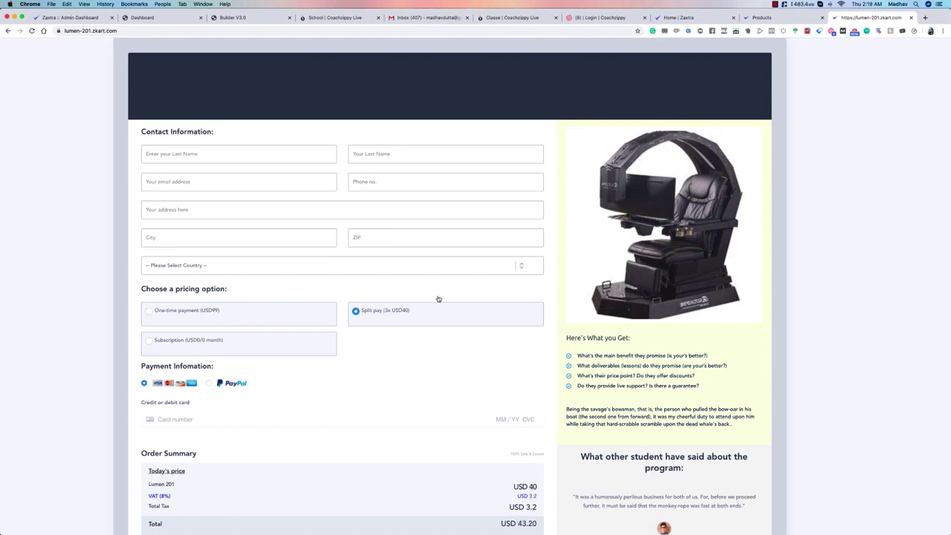
{"action": "left_click", "coordinate": [218, 341]}
{"action": "scroll", "coordinate": [217, 341], "scroll_direction": "down", "scroll_amount": 1}
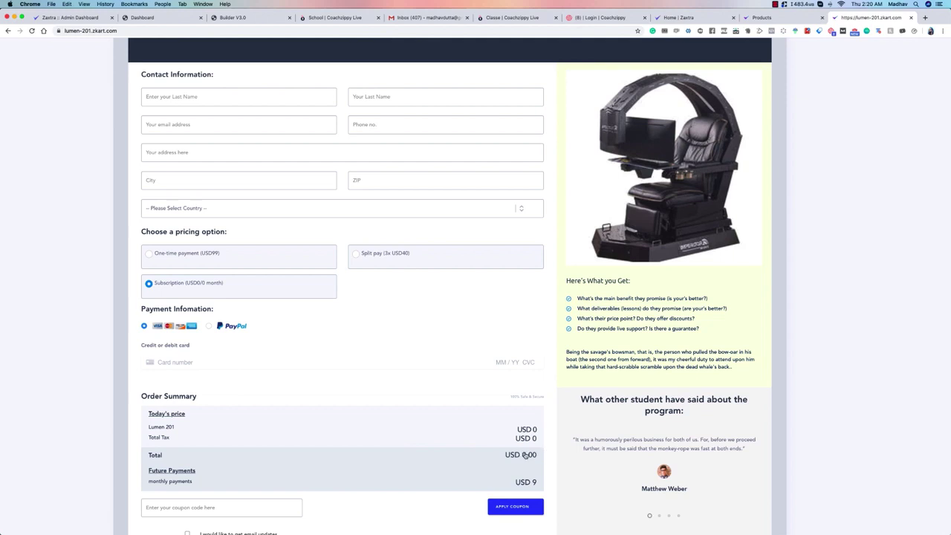
{"action": "scroll", "coordinate": [525, 455], "scroll_direction": "down", "scroll_amount": 2}
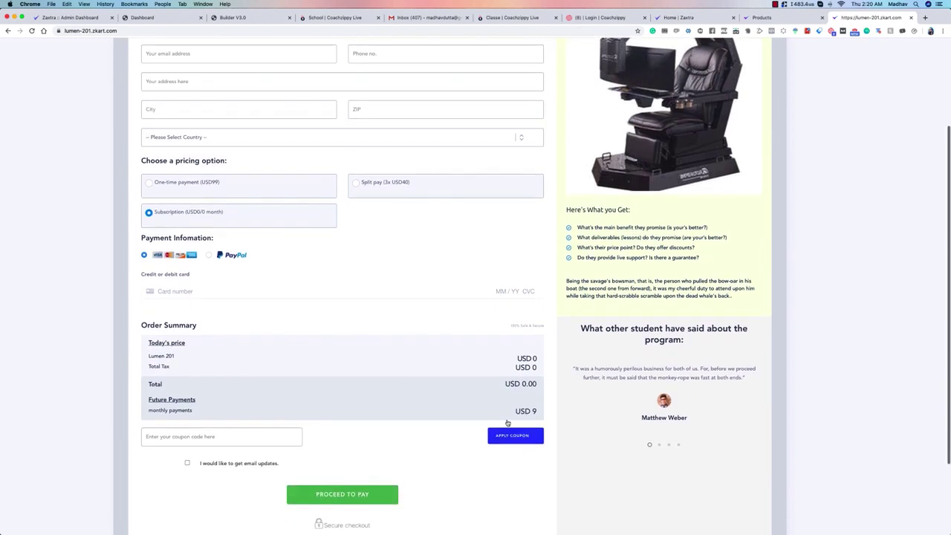
{"action": "scroll", "coordinate": [205, 216], "scroll_direction": "up", "scroll_amount": 2}
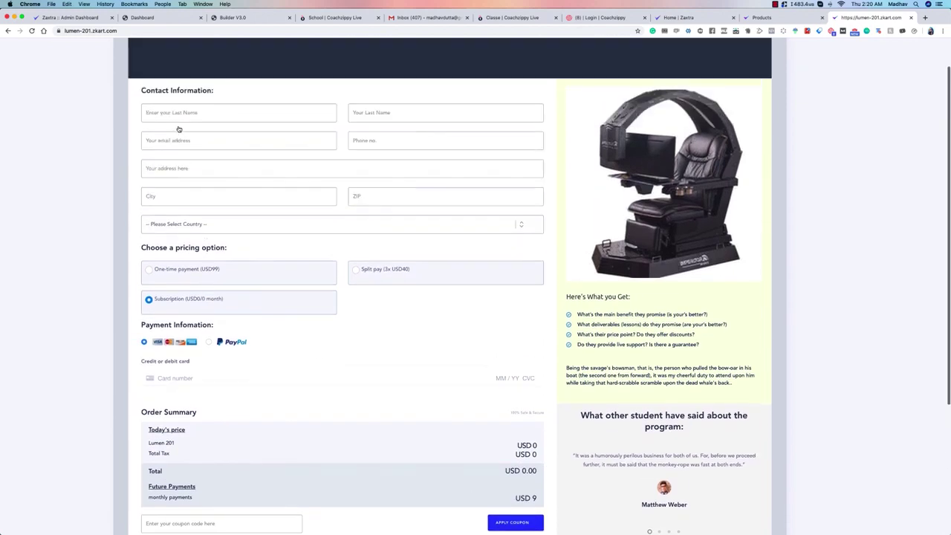
{"action": "scroll", "coordinate": [179, 130], "scroll_direction": "down", "scroll_amount": 2}
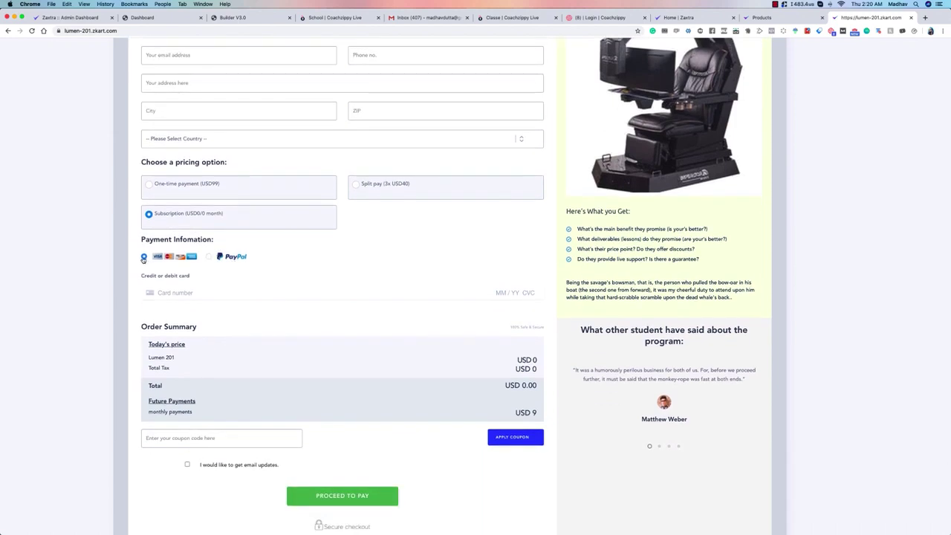
Compare the checkout form with PayPal and with card as the payment method, ending on PayPal.
{"action": "left_click", "coordinate": [217, 257]}
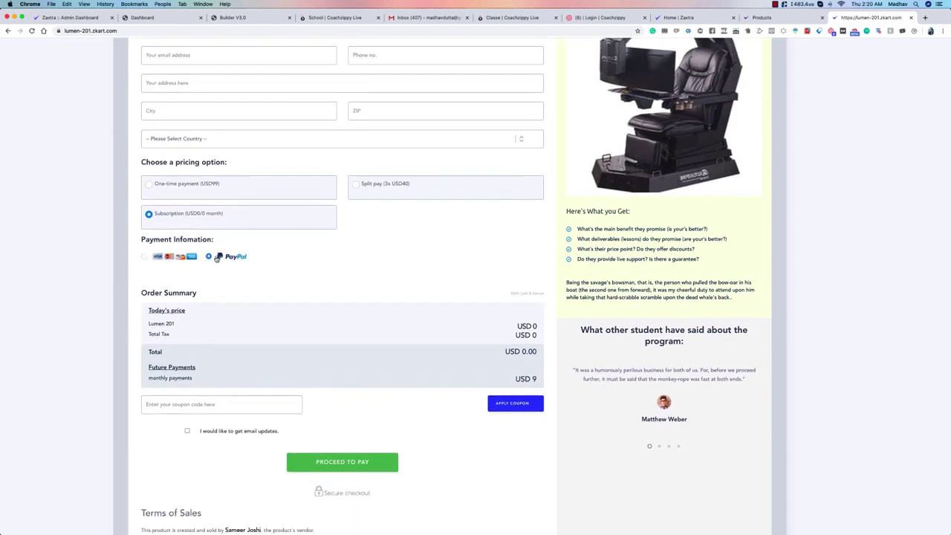
{"action": "left_click", "coordinate": [183, 257]}
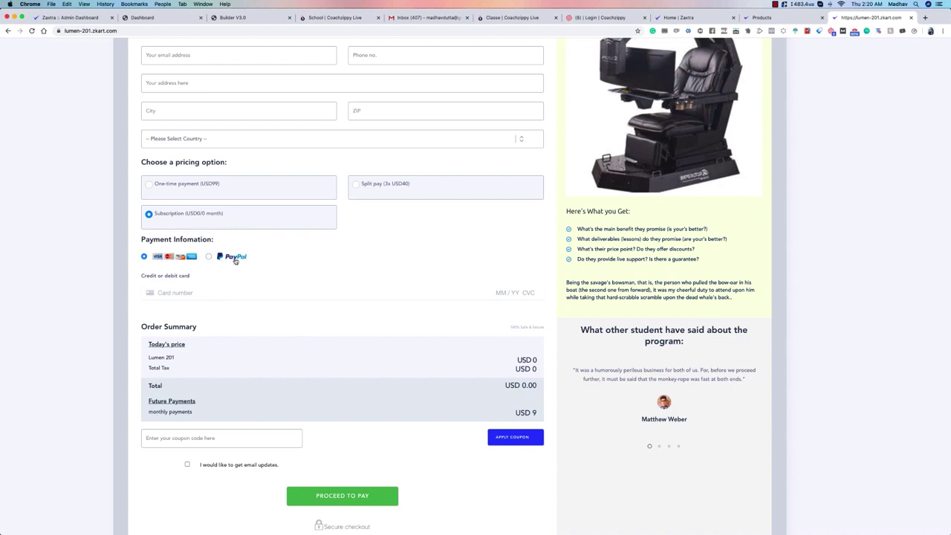
{"action": "left_click", "coordinate": [235, 260]}
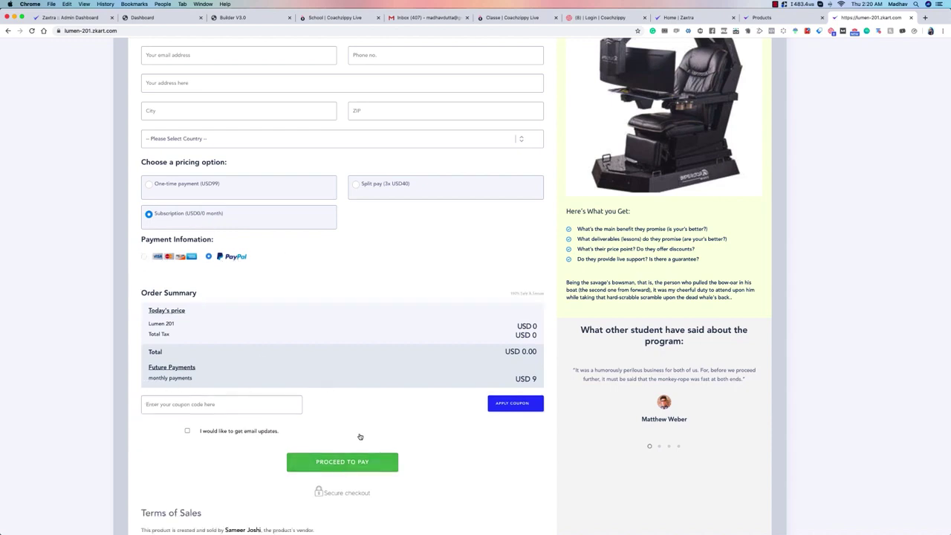
{"action": "scroll", "coordinate": [294, 357], "scroll_direction": "up", "scroll_amount": 1}
{"action": "scroll", "coordinate": [294, 357], "scroll_direction": "up", "scroll_amount": 3}
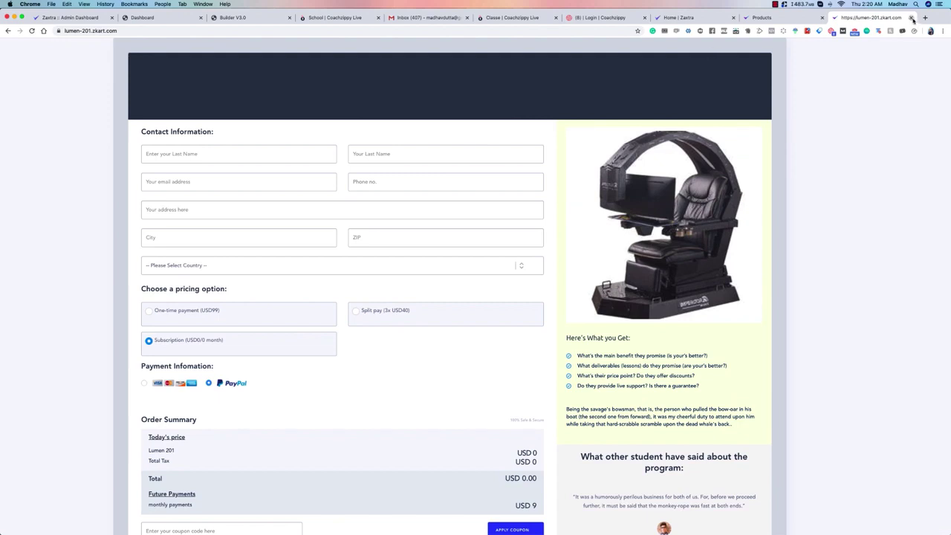
Close the live checkout page and start creating a new coupon in zkart.
{"action": "left_click", "coordinate": [912, 18]}
{"action": "left_click", "coordinate": [39, 252]}
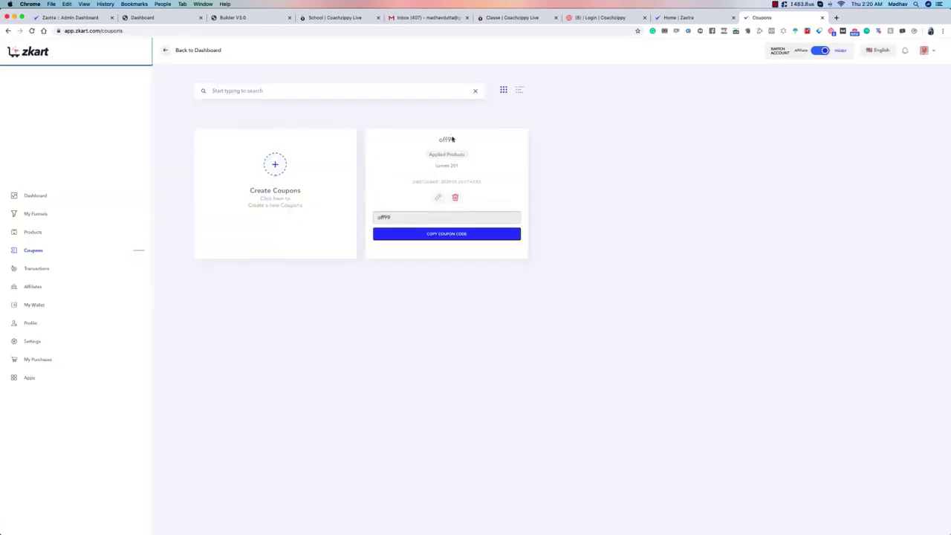
{"action": "left_click", "coordinate": [274, 164]}
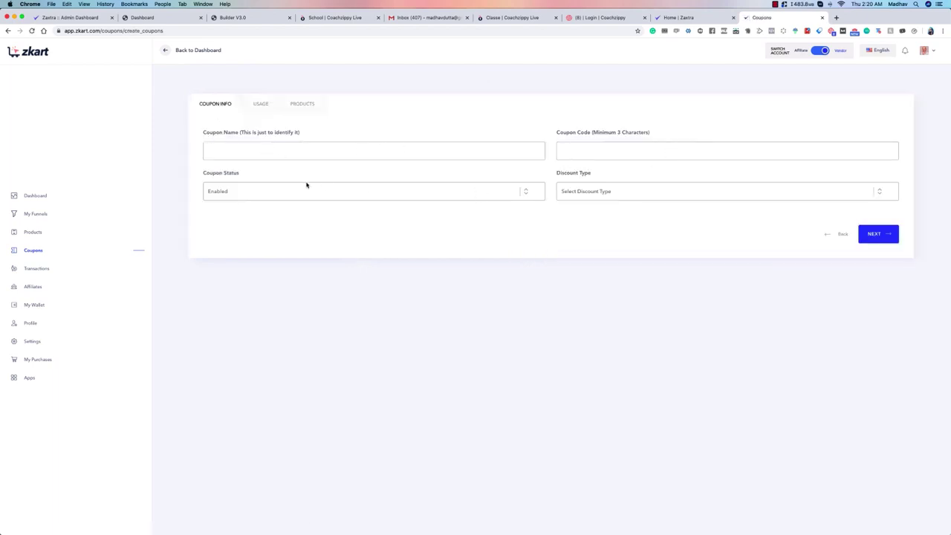
Name the coupon off10, set its coupon code to off10 and keep its status Enabled.
{"action": "left_click", "coordinate": [297, 145]}
{"action": "type", "text": "off10"}
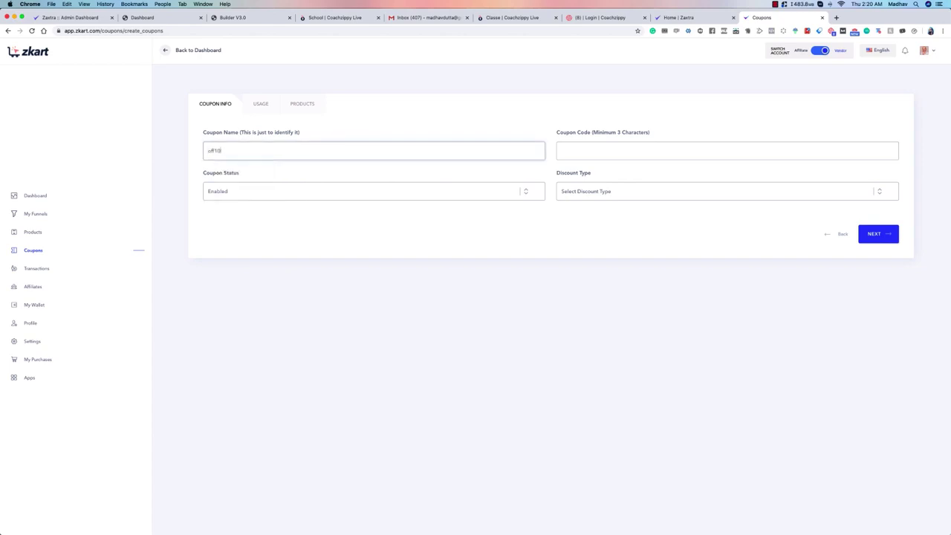
{"action": "left_click", "coordinate": [590, 156]}
{"action": "type", "text": "10"}
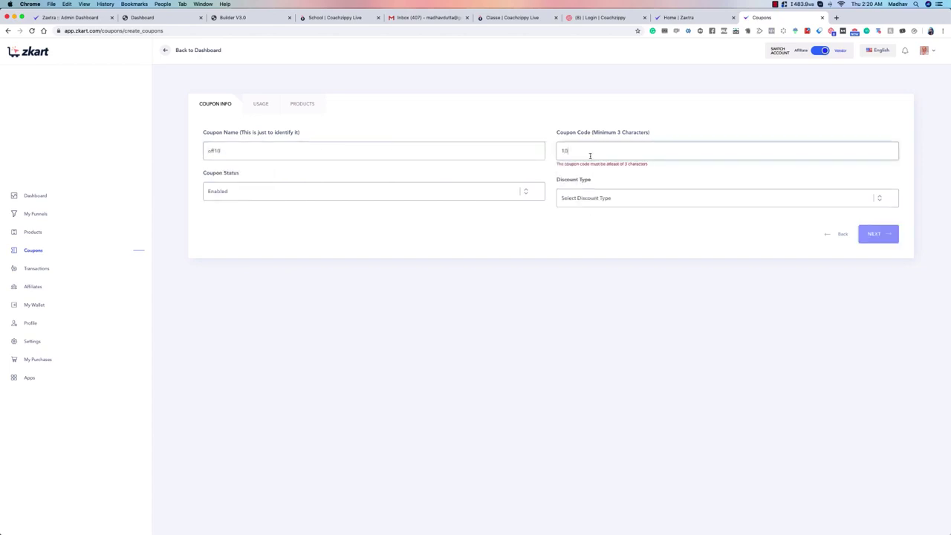
{"action": "type", "text": "off"}
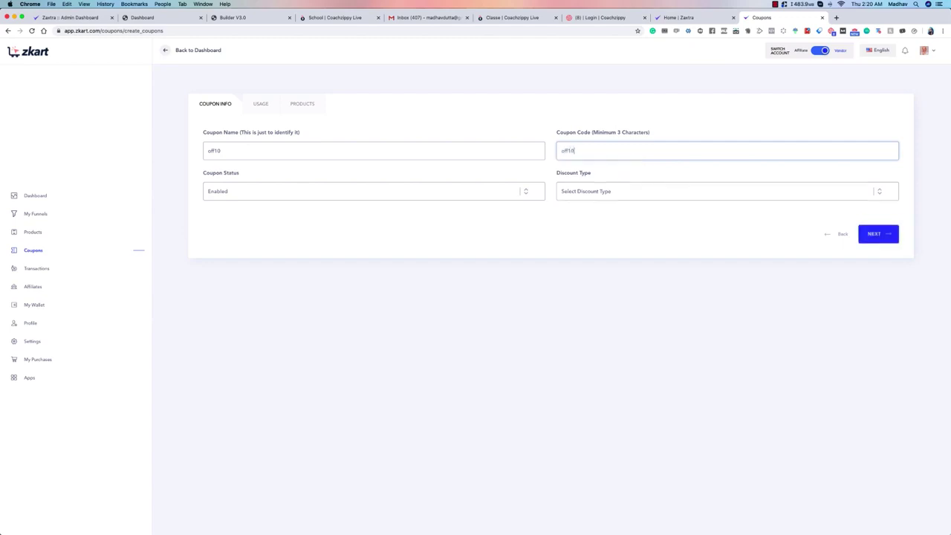
{"action": "left_click", "coordinate": [269, 192]}
{"action": "left_click", "coordinate": [283, 192]}
Set the coupon's discount type to Percentage and its currency to United States dollar.
{"action": "left_click", "coordinate": [597, 191]}
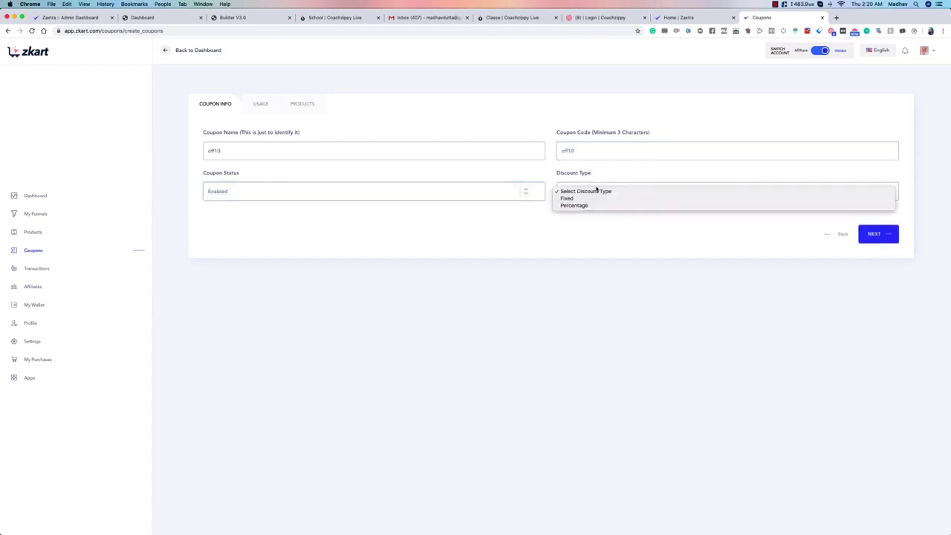
{"action": "left_click", "coordinate": [595, 205]}
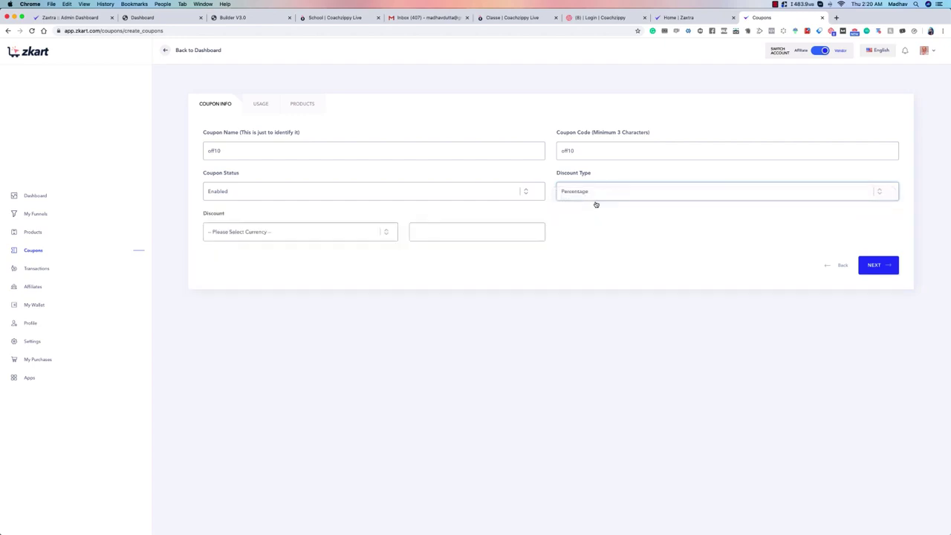
{"action": "left_click", "coordinate": [284, 234]}
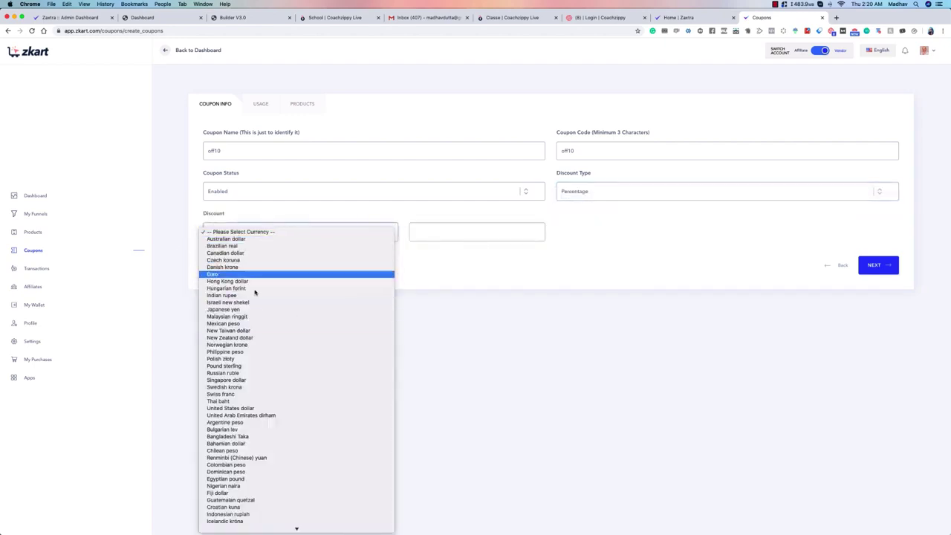
{"action": "key", "text": "u"}
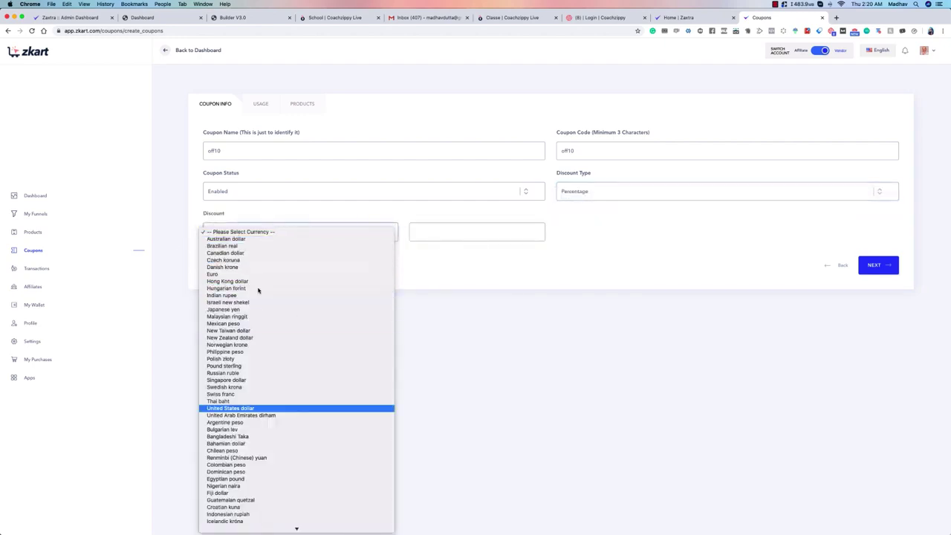
{"action": "left_click", "coordinate": [272, 408]}
{"action": "left_click", "coordinate": [453, 232]}
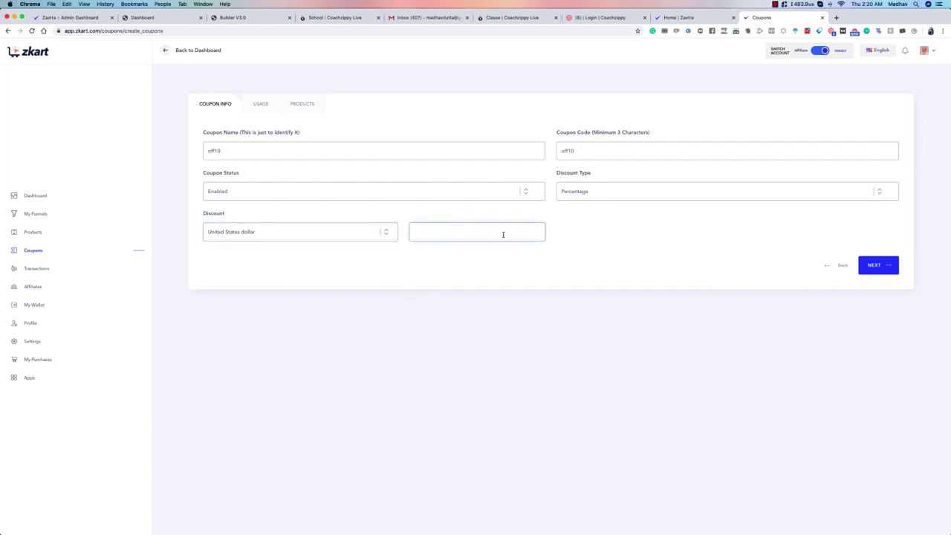
Try the Fixed discount type for the coupon and return it to Percentage.
{"action": "left_click", "coordinate": [604, 191]}
{"action": "left_click", "coordinate": [603, 191]}
{"action": "left_click", "coordinate": [601, 189]}
{"action": "left_click", "coordinate": [598, 185]}
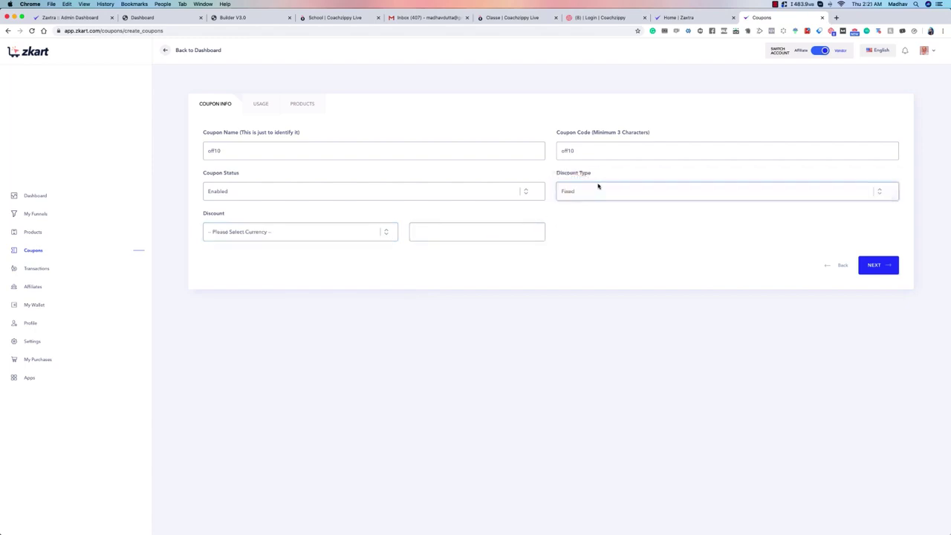
{"action": "left_click", "coordinate": [589, 192]}
{"action": "left_click", "coordinate": [585, 198]}
Set the coupon's discount to 10 and continue to its usage settings.
{"action": "left_click", "coordinate": [450, 231]}
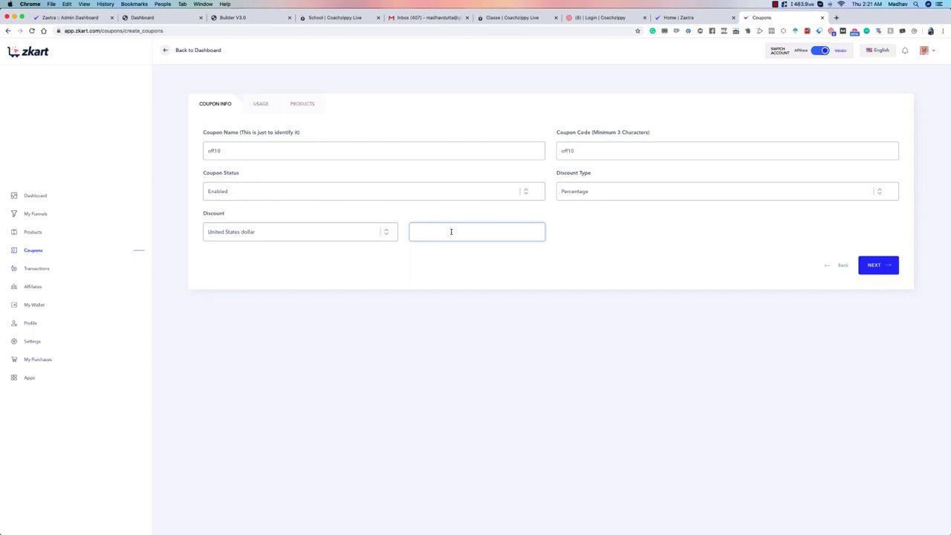
{"action": "type", "text": "10"}
{"action": "left_click", "coordinate": [879, 260]}
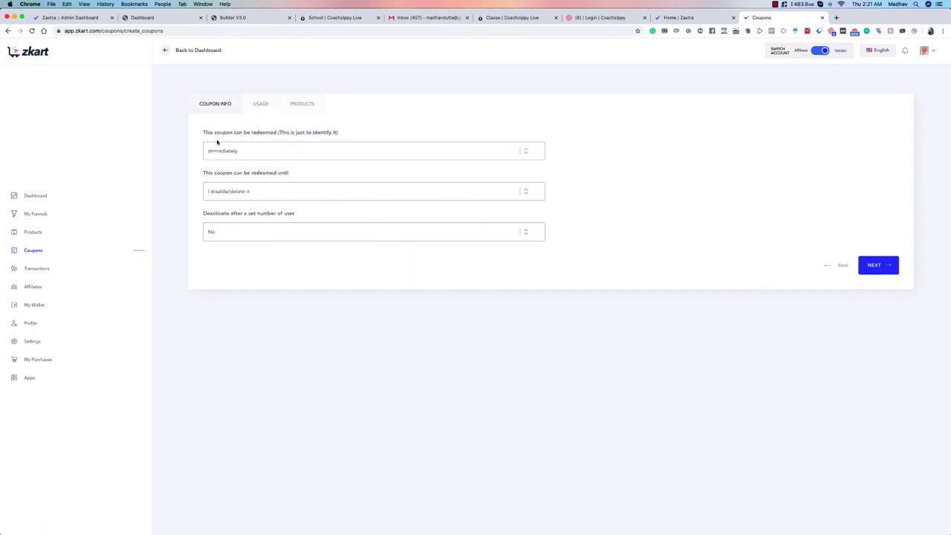
Try making the coupon redeemable from a set date of 05/29/2020, and return it to Immediately.
{"action": "left_click", "coordinate": [267, 152]}
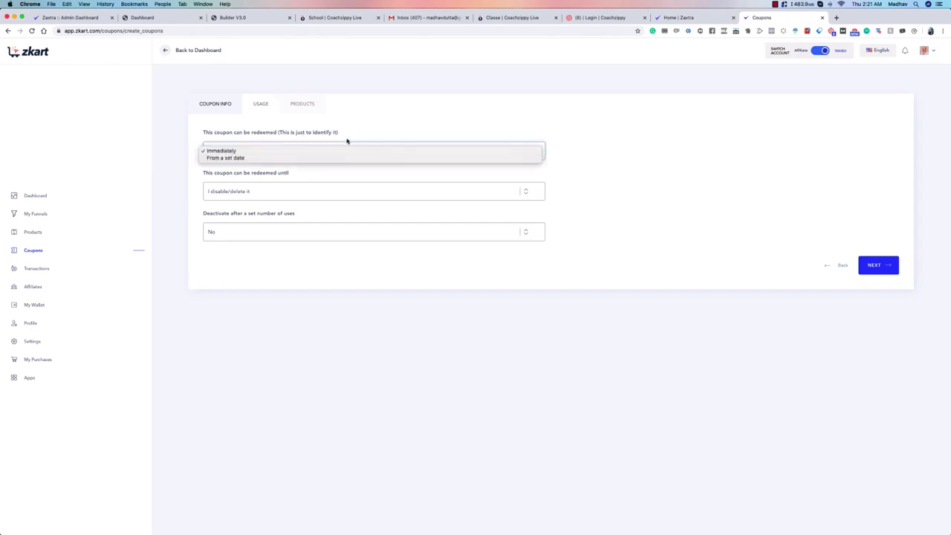
{"action": "left_click", "coordinate": [276, 158]}
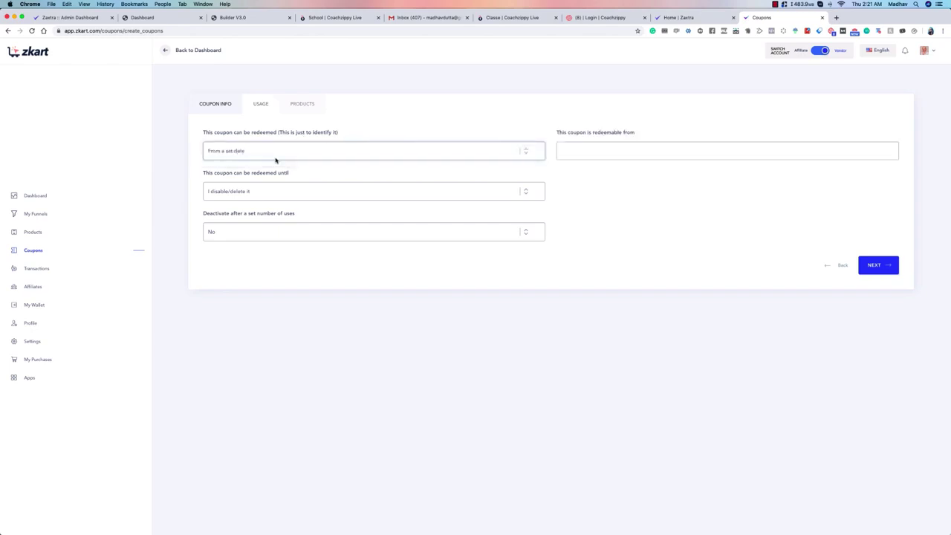
{"action": "left_click", "coordinate": [607, 151]}
{"action": "left_click", "coordinate": [616, 226]}
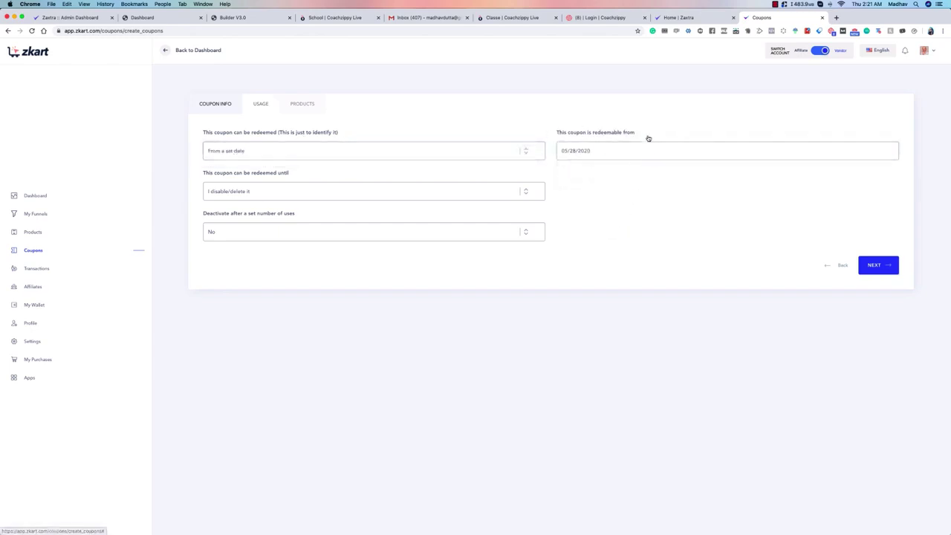
{"action": "left_click", "coordinate": [622, 150]}
{"action": "left_click", "coordinate": [625, 223]}
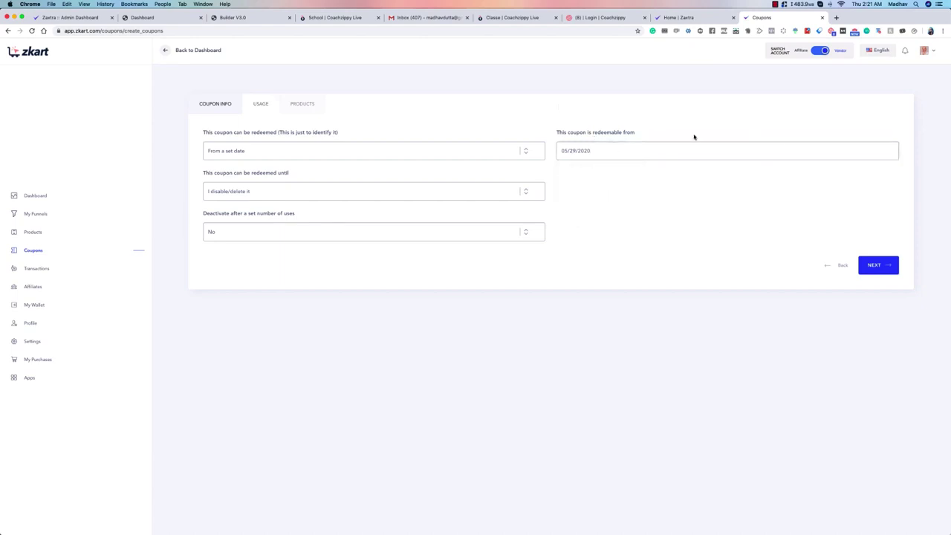
{"action": "left_click", "coordinate": [354, 152]}
{"action": "left_click", "coordinate": [342, 143]}
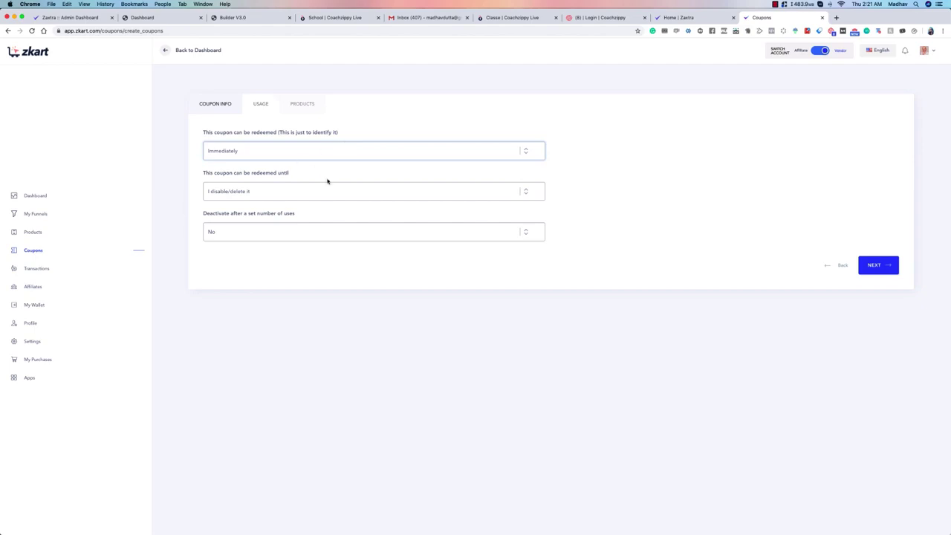
Try limiting the coupon's redemption period to 05/28/2020 through 05/30/2020 using set dates.
{"action": "left_click", "coordinate": [269, 189]}
{"action": "left_click", "coordinate": [259, 199]}
{"action": "left_click", "coordinate": [604, 192]}
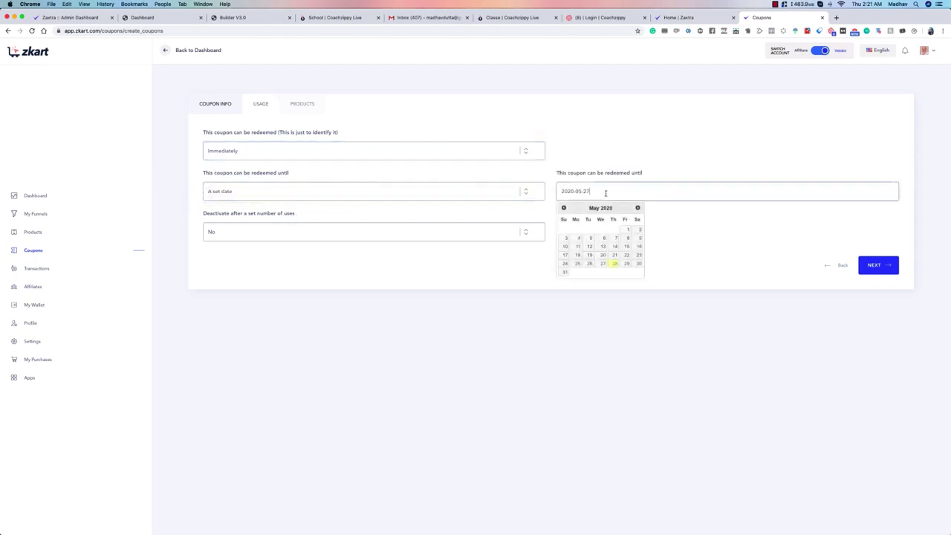
{"action": "left_click", "coordinate": [639, 264]}
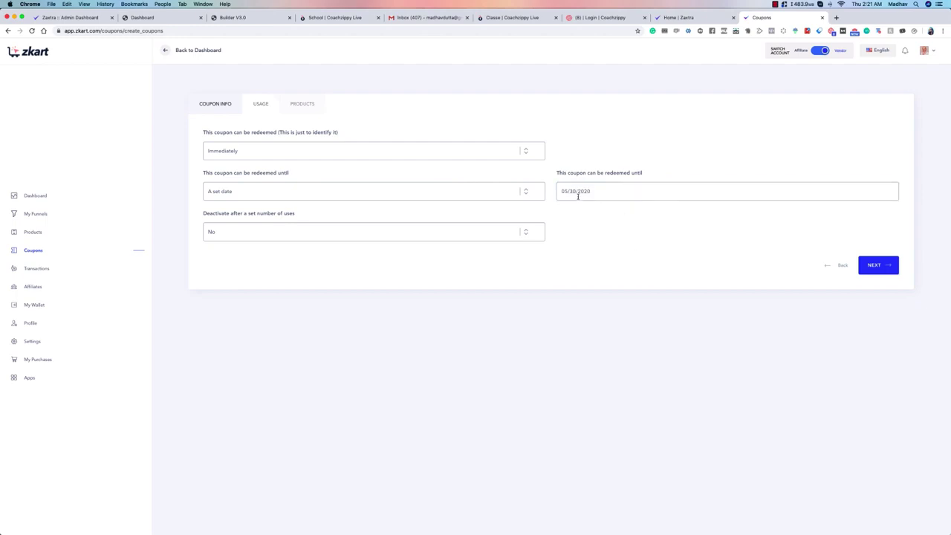
{"action": "left_click", "coordinate": [482, 154]}
{"action": "left_click", "coordinate": [479, 157]}
{"action": "left_click", "coordinate": [579, 151]}
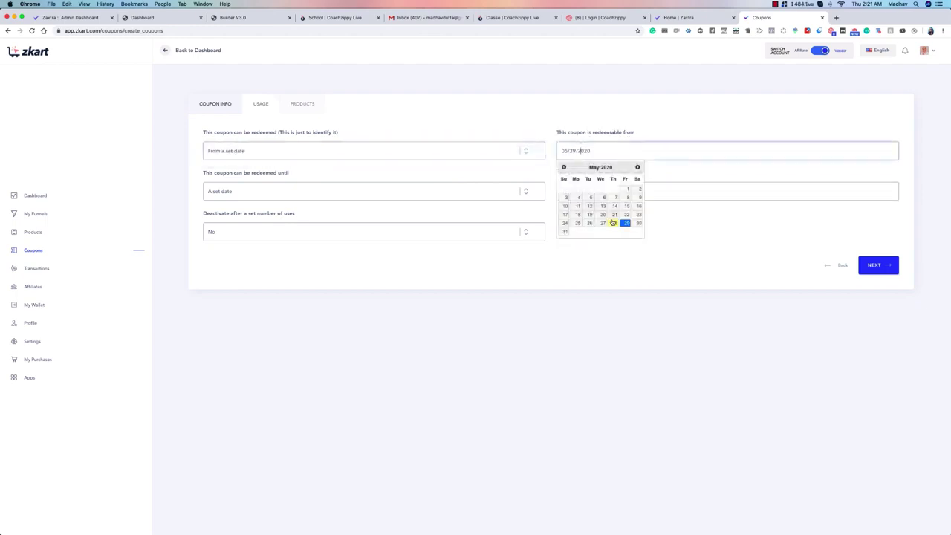
{"action": "left_click", "coordinate": [614, 225]}
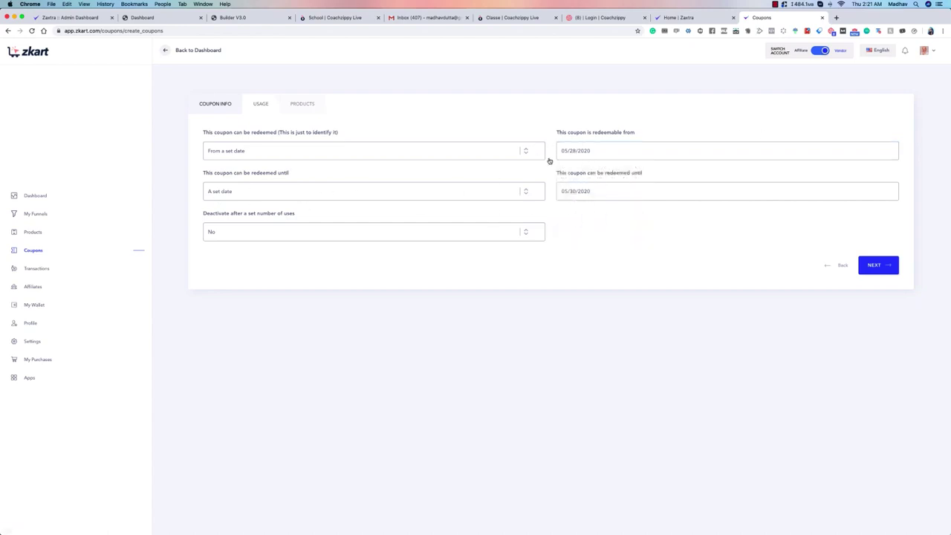
Return the coupon's redemption to start Immediately and last until "I disable/delete it".
{"action": "left_click", "coordinate": [478, 150]}
{"action": "left_click", "coordinate": [477, 145]}
{"action": "left_click", "coordinate": [314, 188]}
{"action": "left_click", "coordinate": [301, 185]}
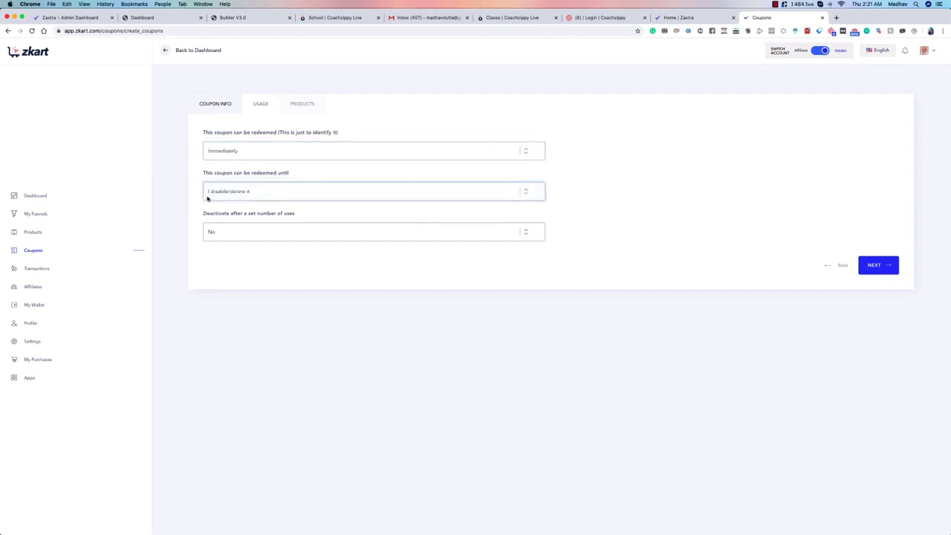
Set the coupon to deactivate after 3 uses and continue to its product settings.
{"action": "left_click", "coordinate": [227, 232]}
{"action": "left_click", "coordinate": [225, 239]}
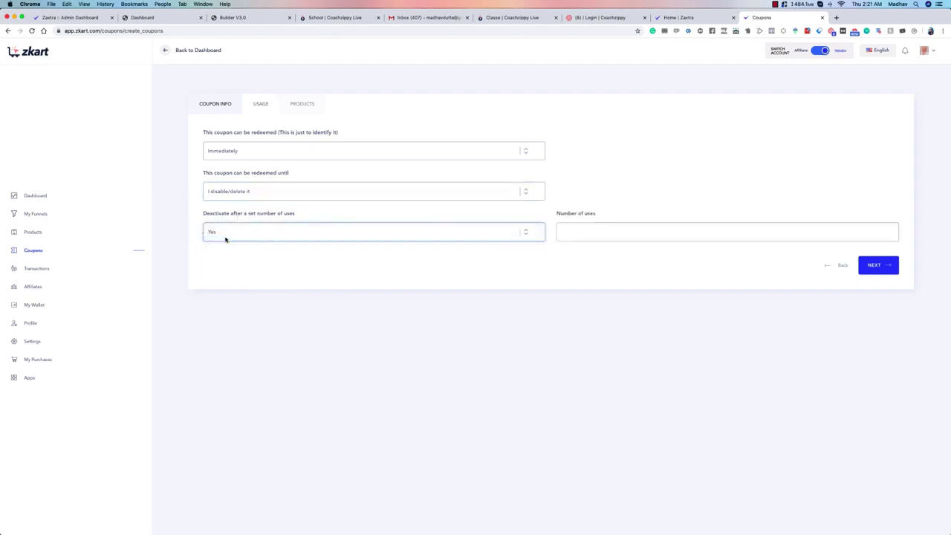
{"action": "left_click", "coordinate": [623, 231]}
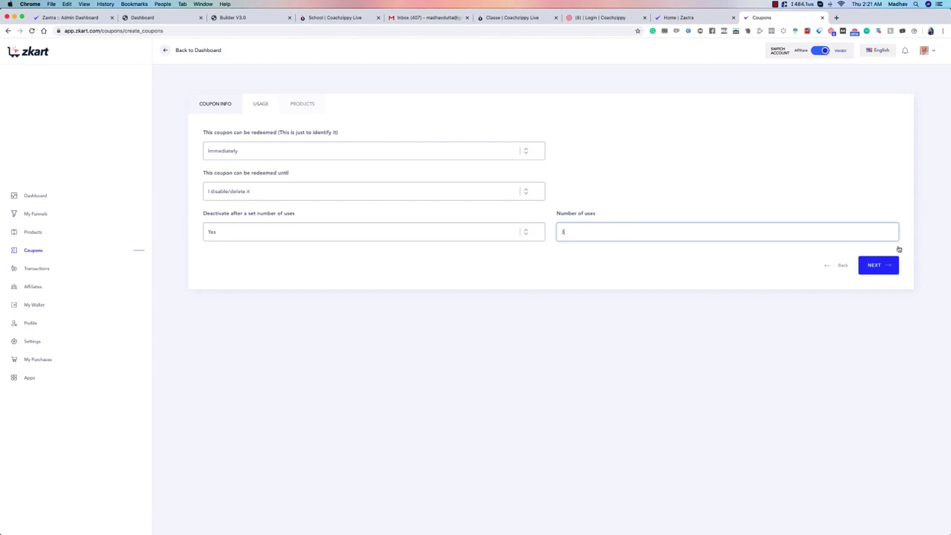
{"action": "left_click", "coordinate": [877, 265]}
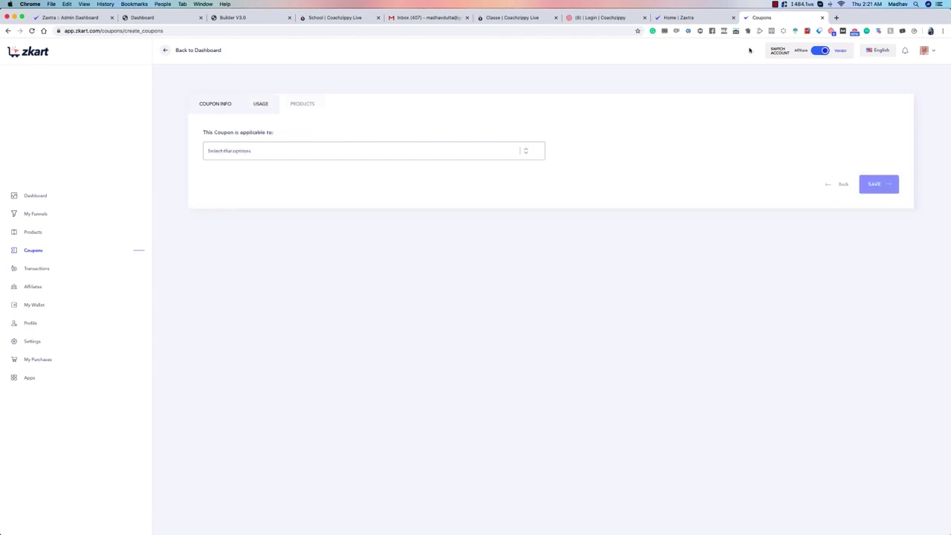
Make the coupon applicable to specific products, select Lumen 201, and save the coupon.
{"action": "left_click", "coordinate": [270, 151]}
{"action": "left_click", "coordinate": [252, 157]}
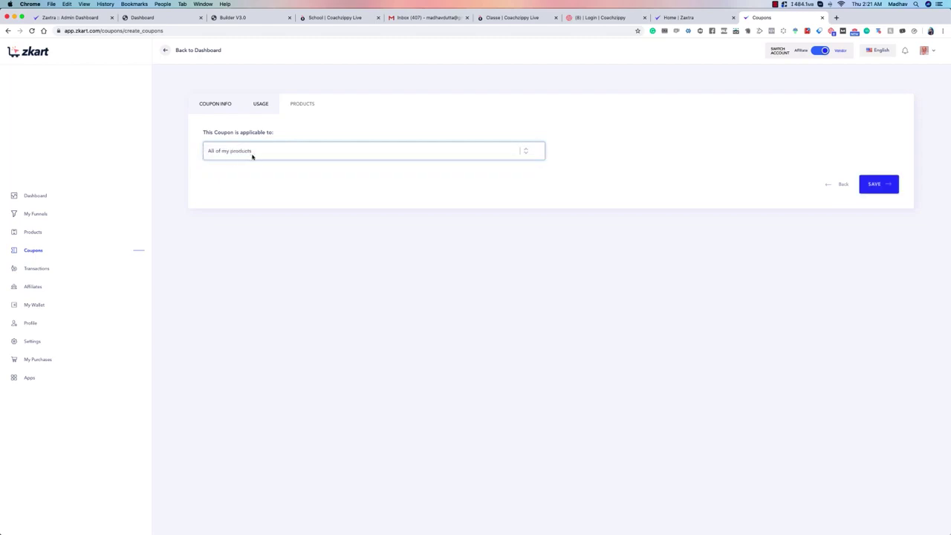
{"action": "left_click", "coordinate": [266, 158]}
{"action": "left_click", "coordinate": [244, 159]}
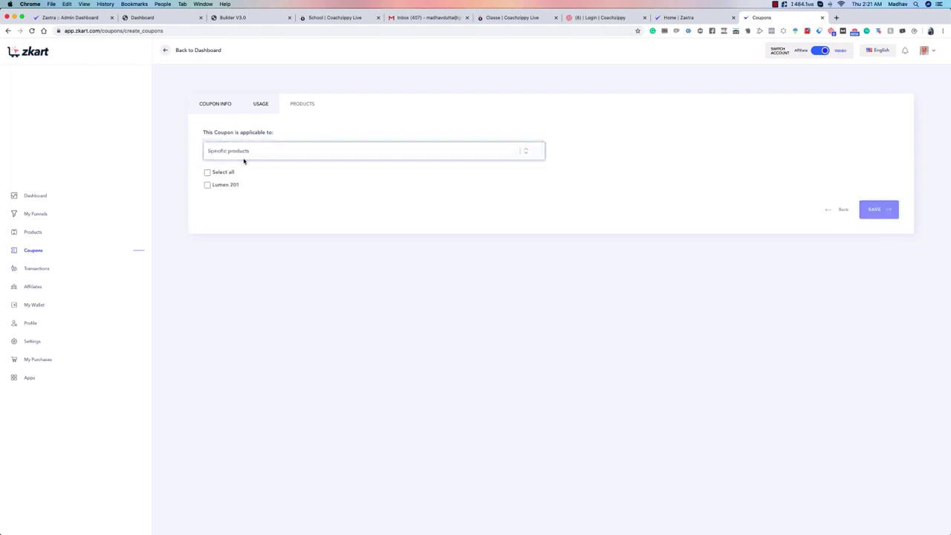
{"action": "left_click", "coordinate": [208, 185]}
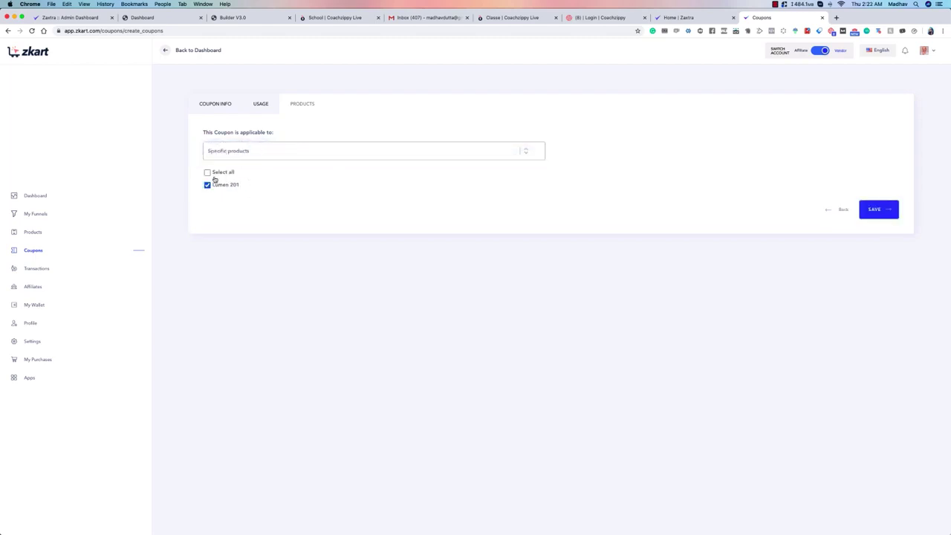
{"action": "left_click", "coordinate": [886, 213]}
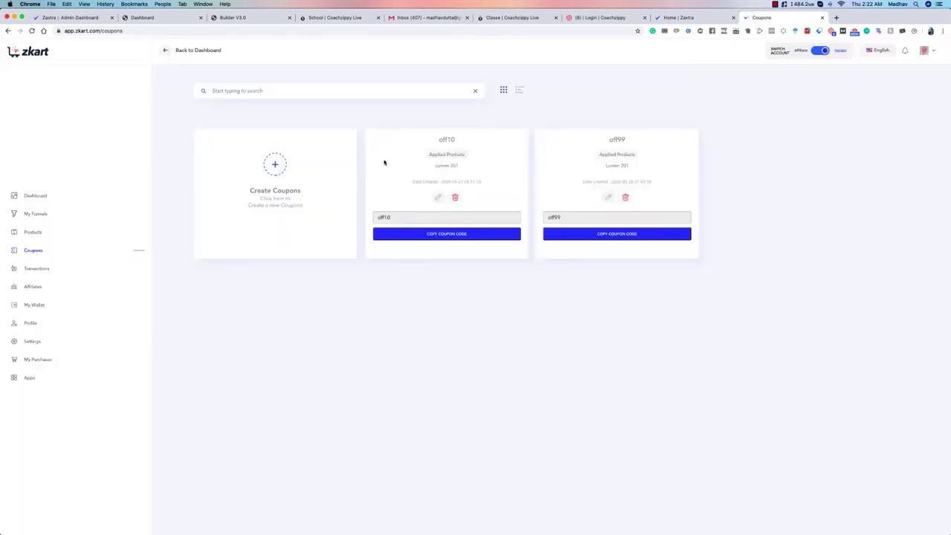
Open the live checkout page lumen-201.zkart.com in a new browser tab.
{"action": "left_click", "coordinate": [836, 17]}
{"action": "type", "text": "lumen-201.zkart.com"}
{"action": "key", "text": "Return"}
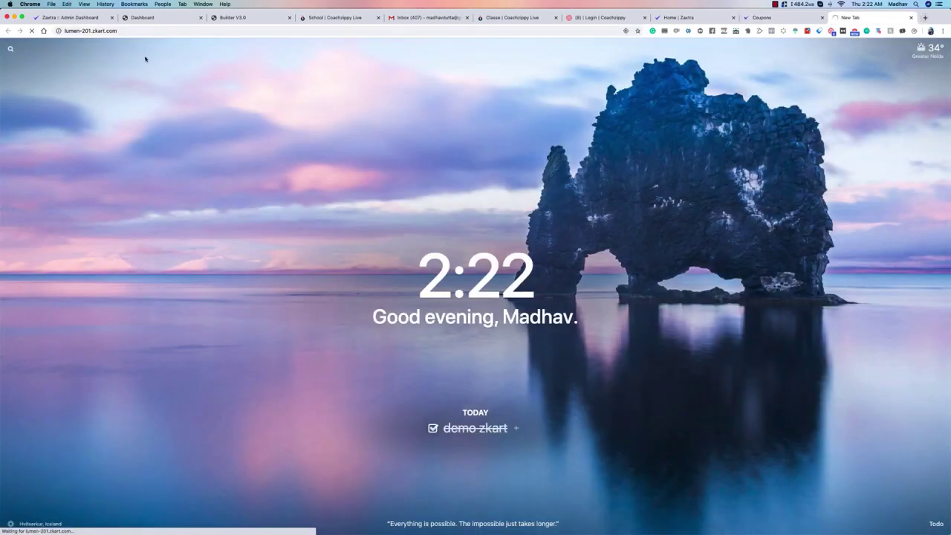
{"action": "scroll", "coordinate": [409, 167], "scroll_direction": "down", "scroll_amount": 5}
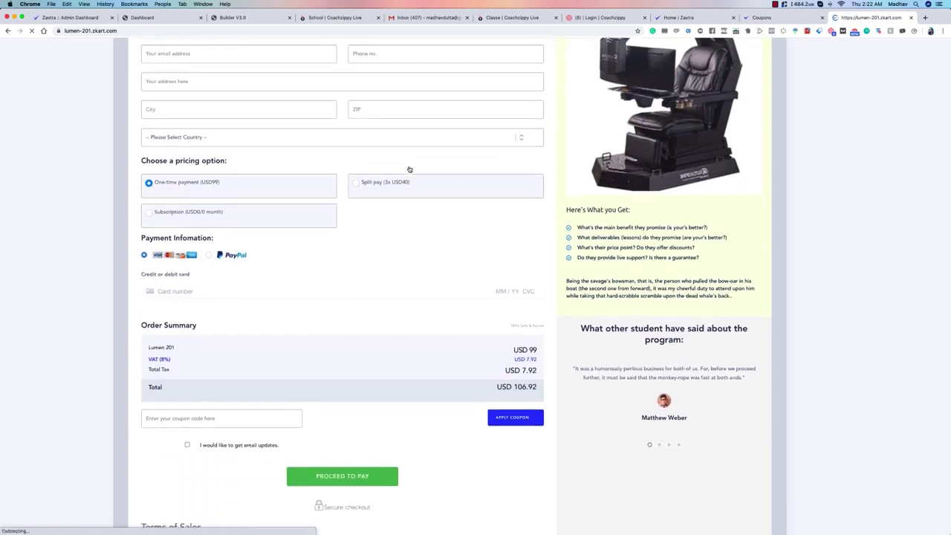
Try the coupon code 10off on the order and check the correct code in the coupon list.
{"action": "left_click", "coordinate": [208, 334]}
{"action": "type", "text": "10off"}
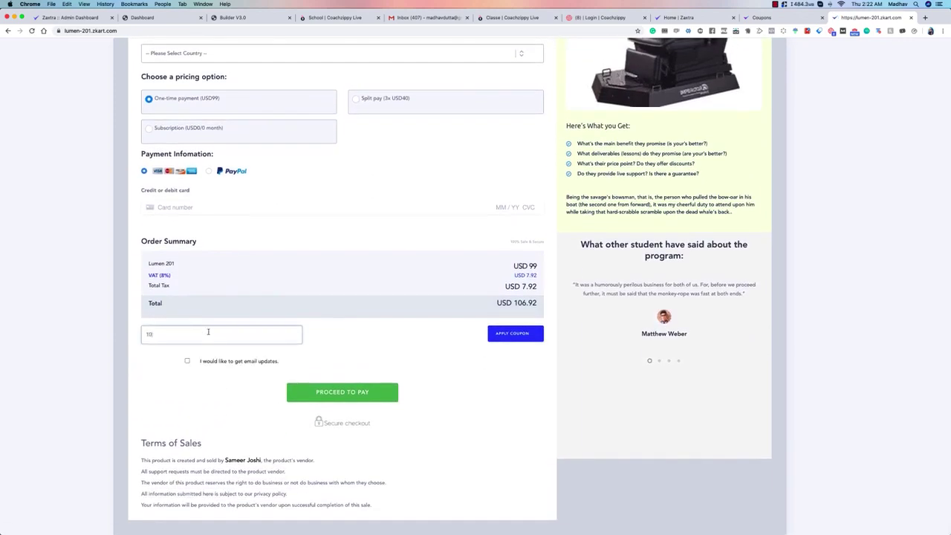
{"action": "left_click", "coordinate": [512, 334]}
{"action": "left_click", "coordinate": [796, 16]}
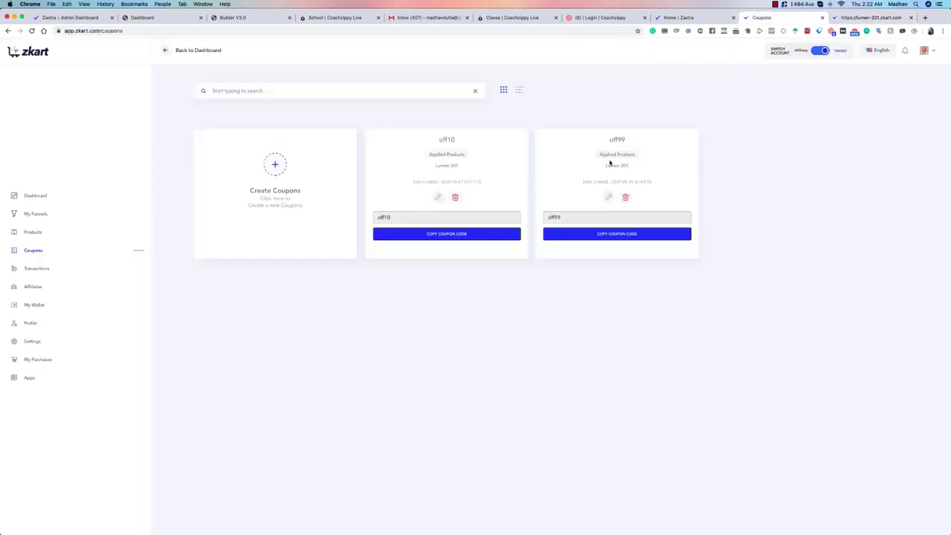
{"action": "left_click", "coordinate": [871, 17]}
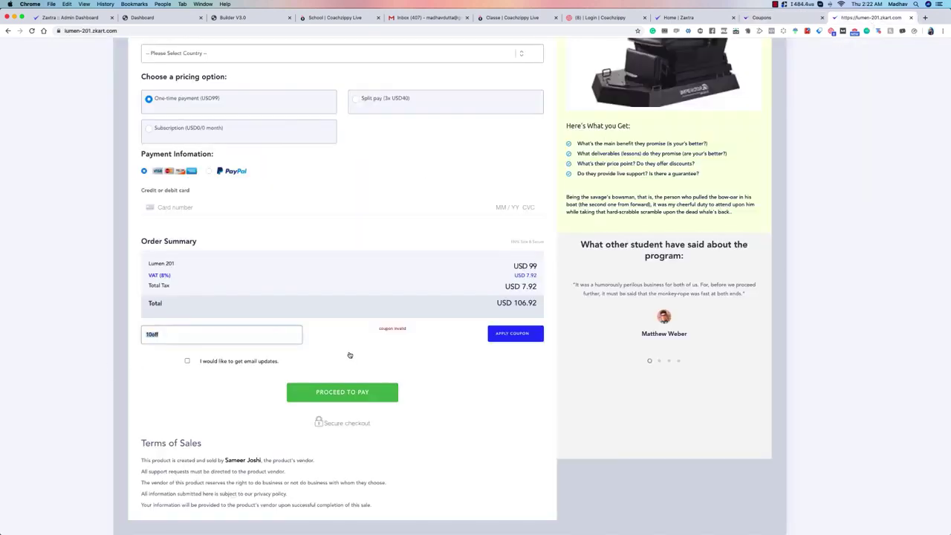
Try the coupon code off10 on the checkout page, and apply the code off99 in its place.
{"action": "type", "text": "off10"}
{"action": "key", "text": "BackSpace"}
{"action": "key", "text": "BackSpace"}
{"action": "type", "text": "99"}
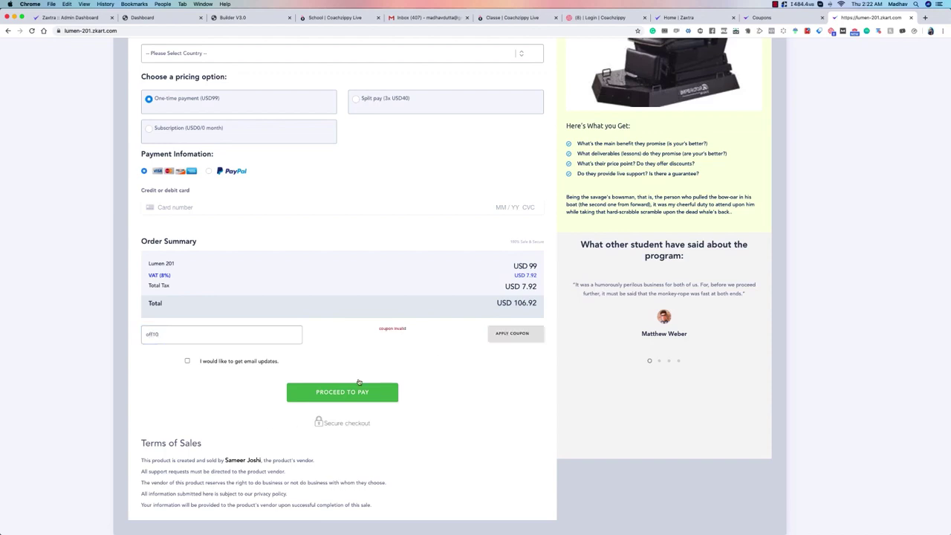
{"action": "left_click", "coordinate": [511, 334]}
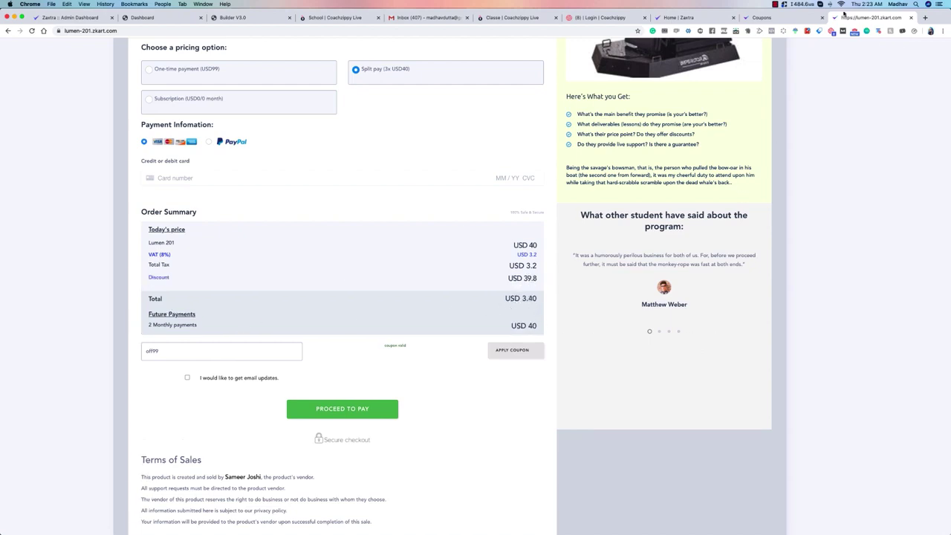
Look over the coupon list and the Lumen 201 checkout page's contact, pricing and order sections.
{"action": "left_click", "coordinate": [785, 19]}
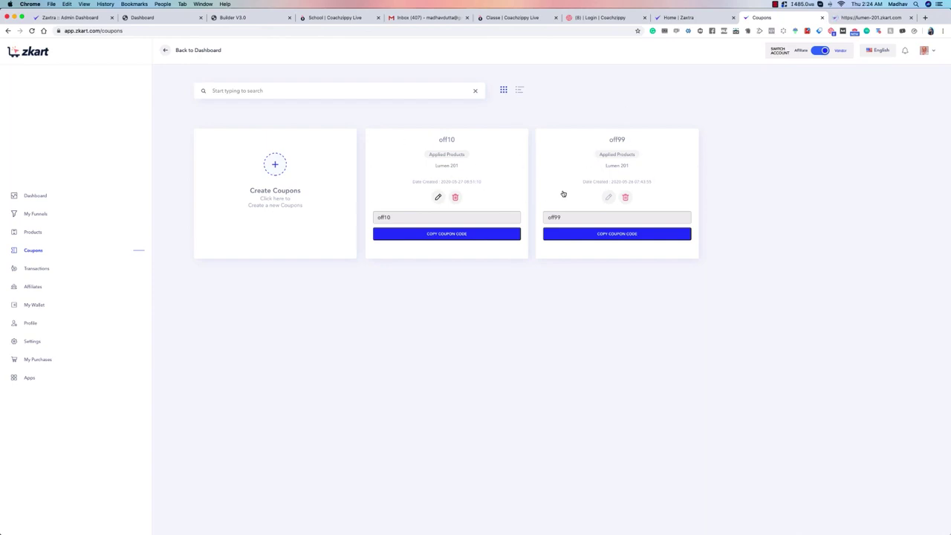
{"action": "key", "text": "ctrl+Tab"}
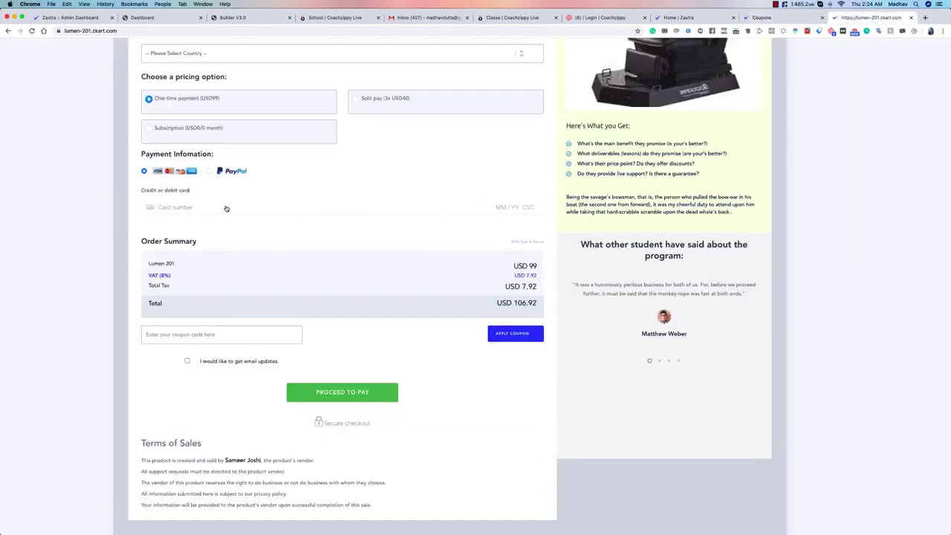
{"action": "scroll", "coordinate": [205, 226], "scroll_direction": "up", "scroll_amount": 5}
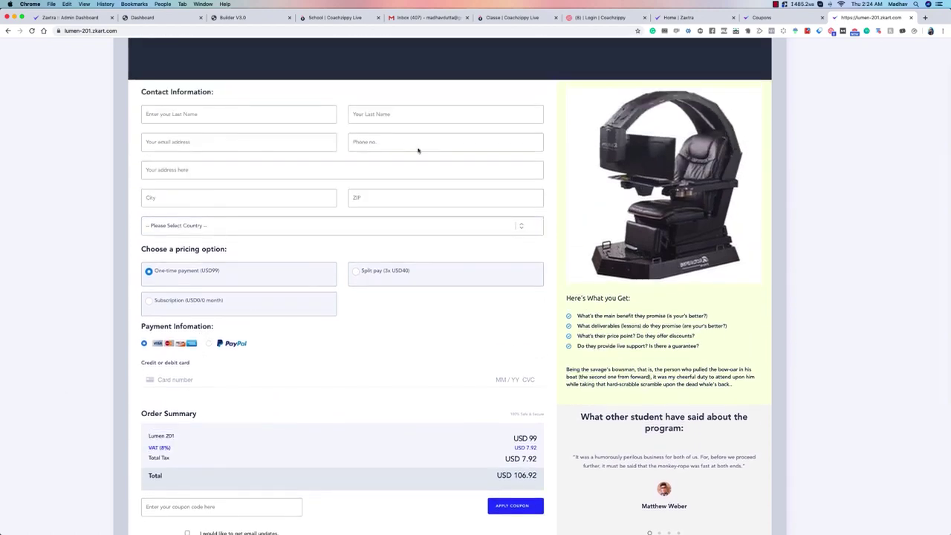
{"action": "left_click", "coordinate": [802, 19]}
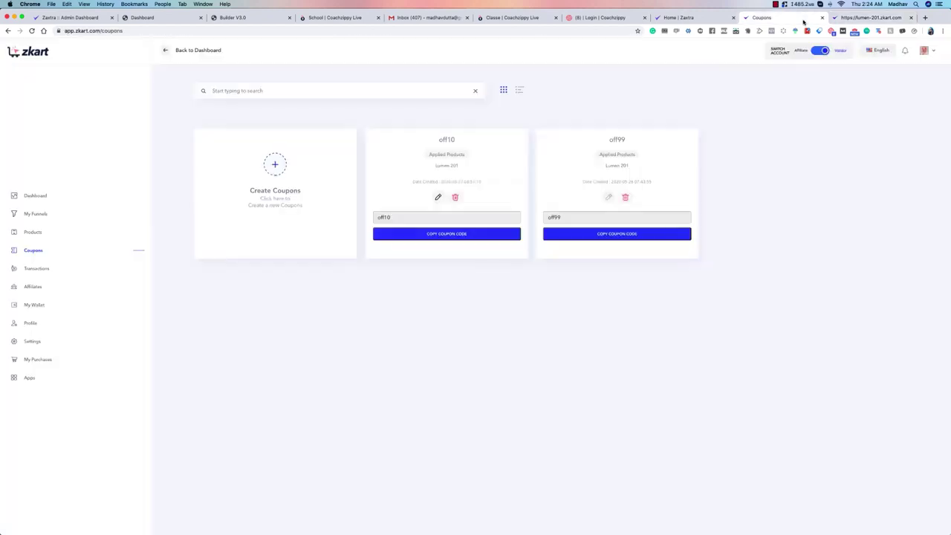
Open the transactions page and examine its date range options, revenue statistics and transaction list.
{"action": "left_click", "coordinate": [31, 270]}
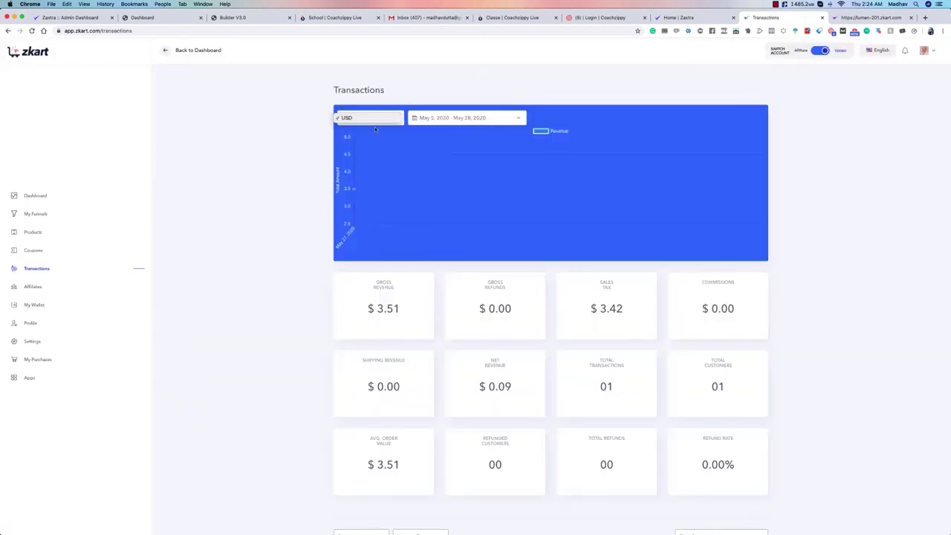
{"action": "left_click", "coordinate": [455, 119]}
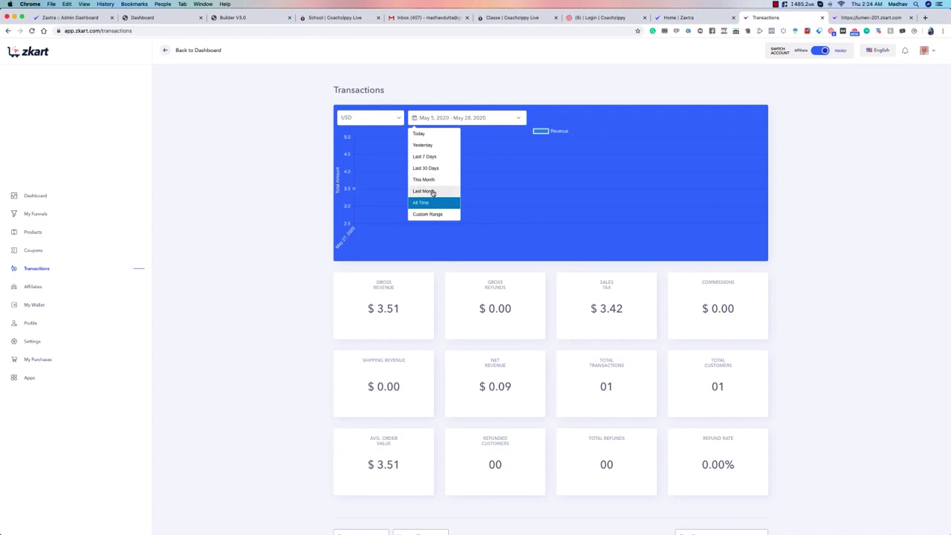
{"action": "left_click", "coordinate": [927, 170]}
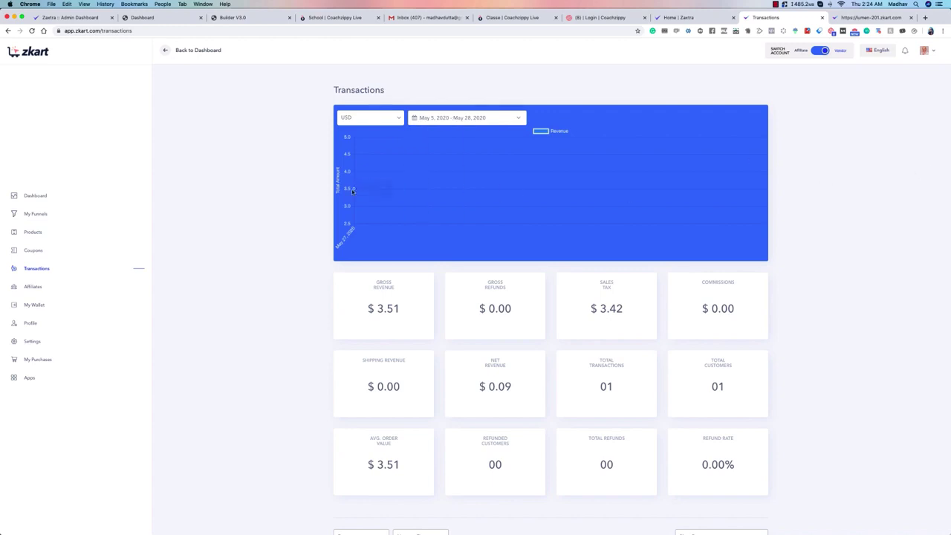
{"action": "mouse_move", "coordinate": [360, 191]}
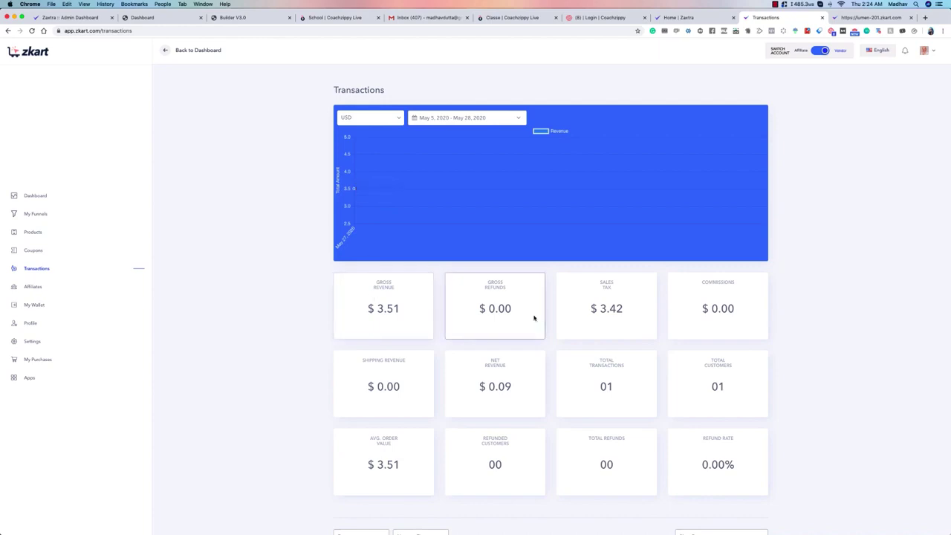
{"action": "scroll", "coordinate": [386, 382], "scroll_direction": "down", "scroll_amount": 3}
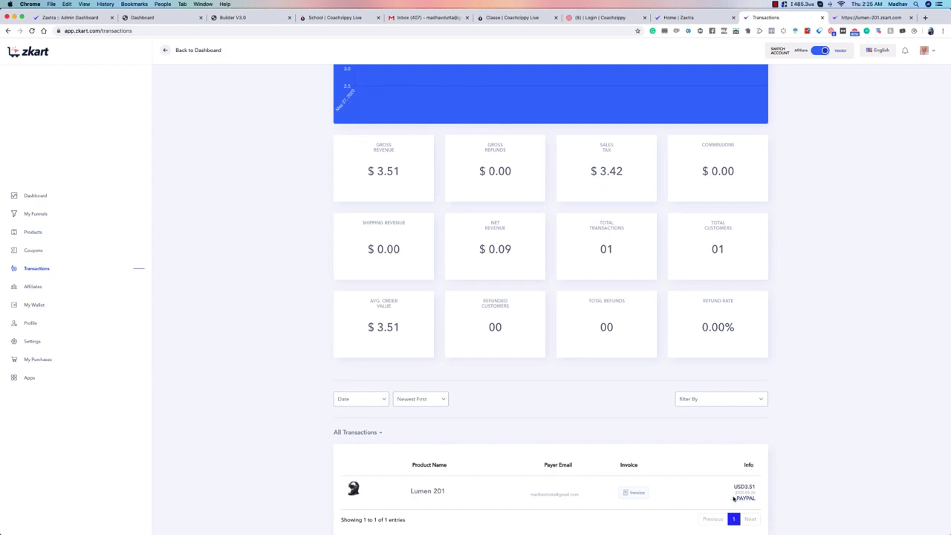
View the invoice of the Lumen 201 transaction and return to the transaction list.
{"action": "left_click", "coordinate": [635, 492]}
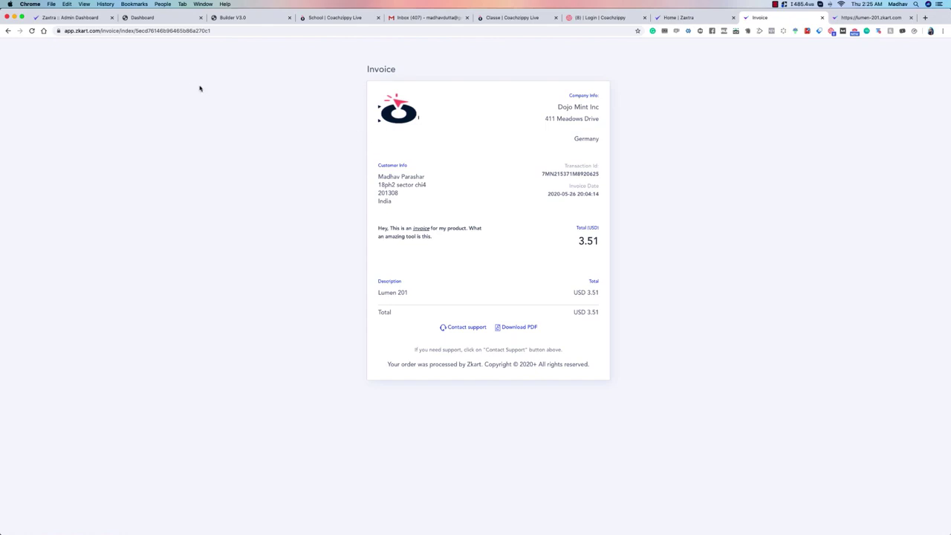
{"action": "left_click", "coordinate": [9, 31]}
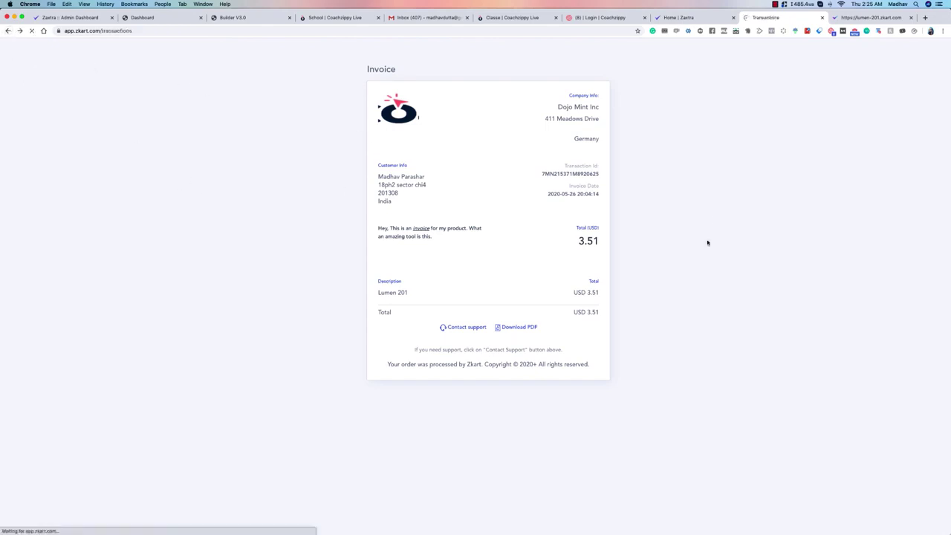
{"action": "scroll", "coordinate": [503, 215], "scroll_direction": "down", "scroll_amount": 3}
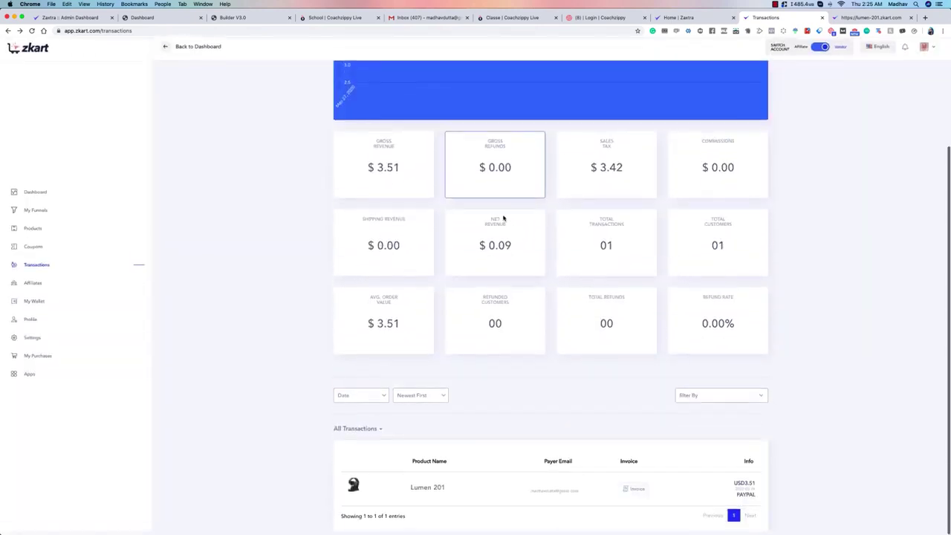
Look through the affiliates overview and affiliate list, the wallet, profile and purchases pages, and the dashboard.
{"action": "left_click", "coordinate": [34, 287]}
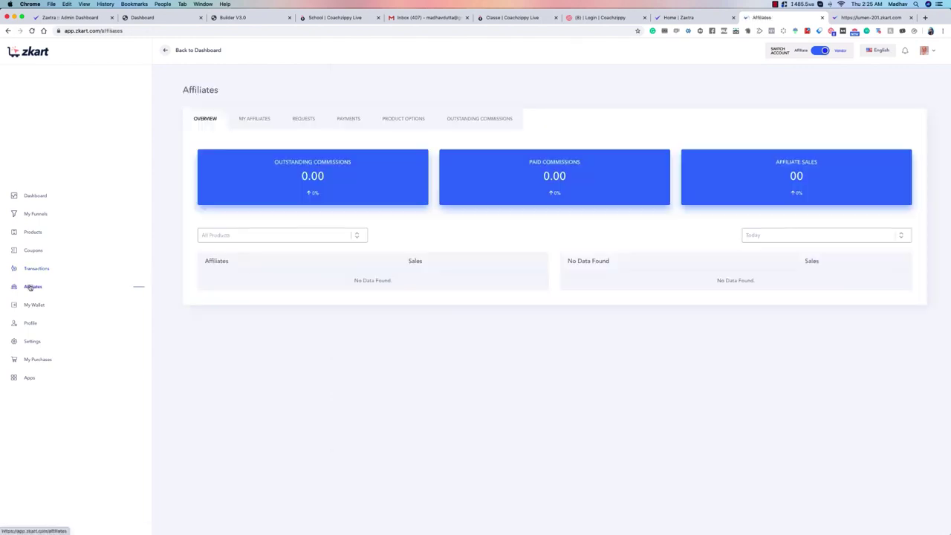
{"action": "left_click", "coordinate": [244, 119]}
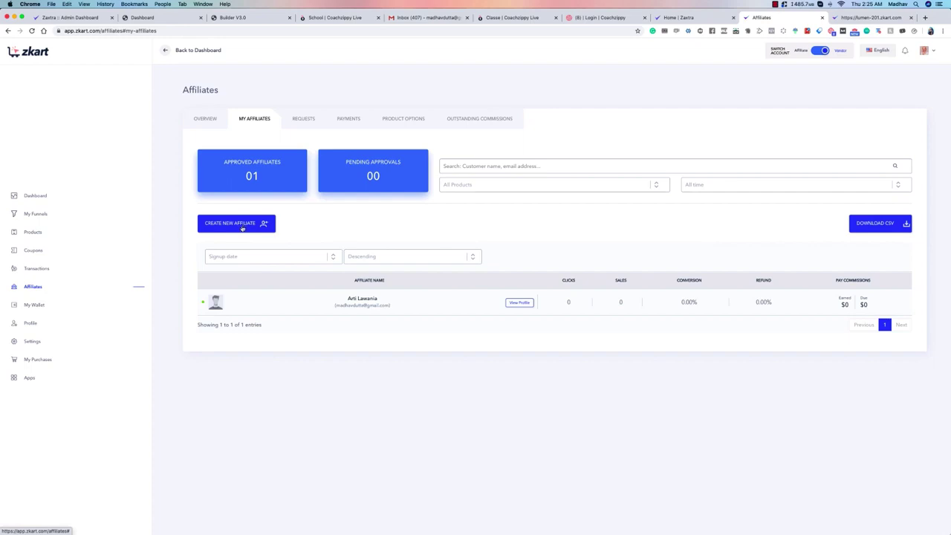
{"action": "left_click", "coordinate": [32, 306]}
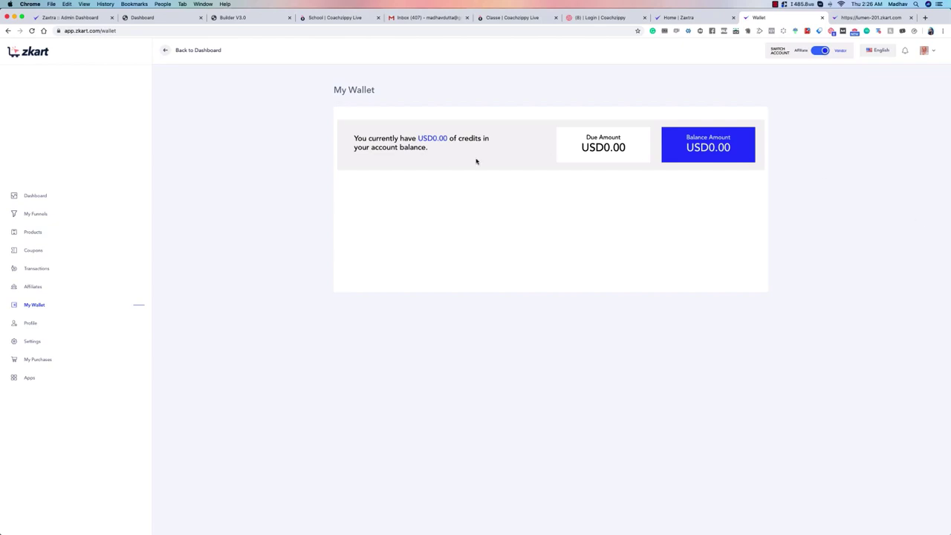
{"action": "left_click", "coordinate": [31, 325]}
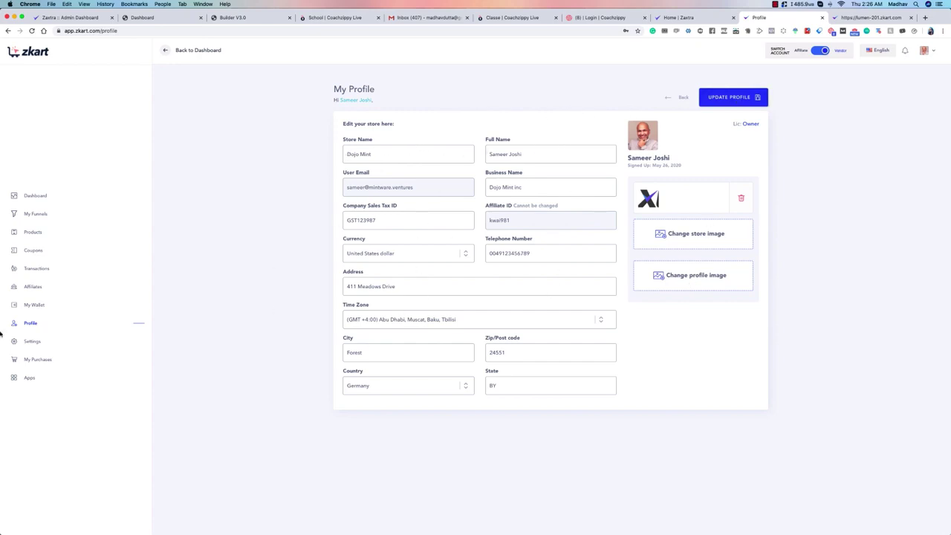
{"action": "left_click", "coordinate": [46, 362]}
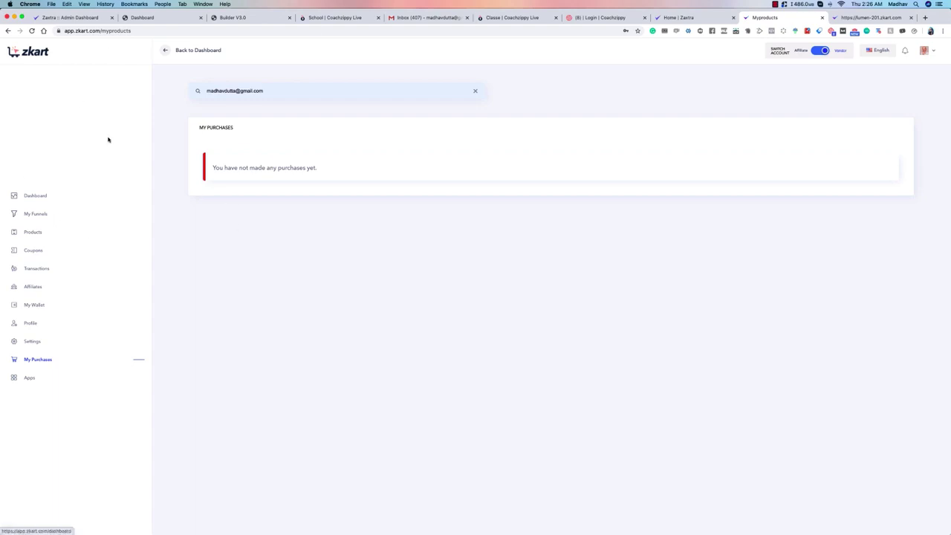
{"action": "left_click", "coordinate": [46, 194]}
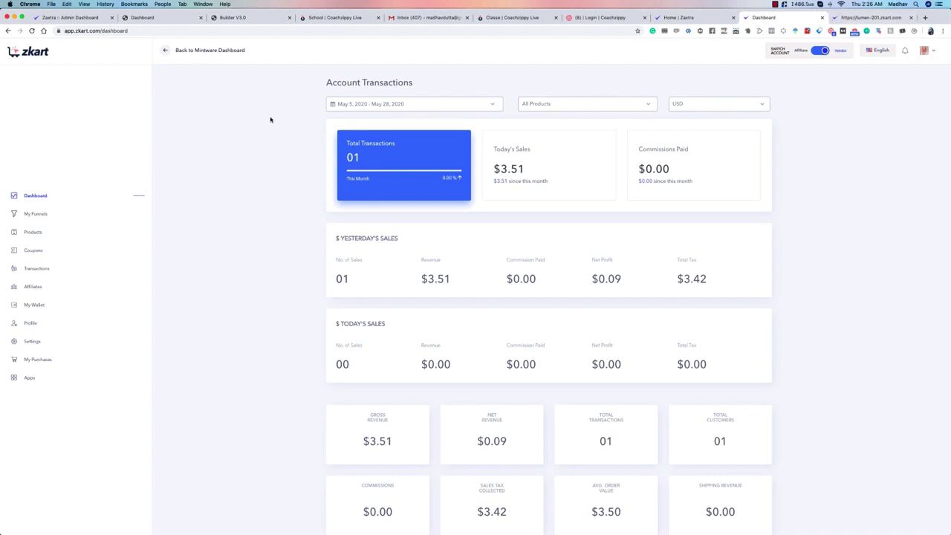
Review the live Lumen 201 checkout page from contact form to terms of sales, and close its browser tab.
{"action": "left_click", "coordinate": [873, 18]}
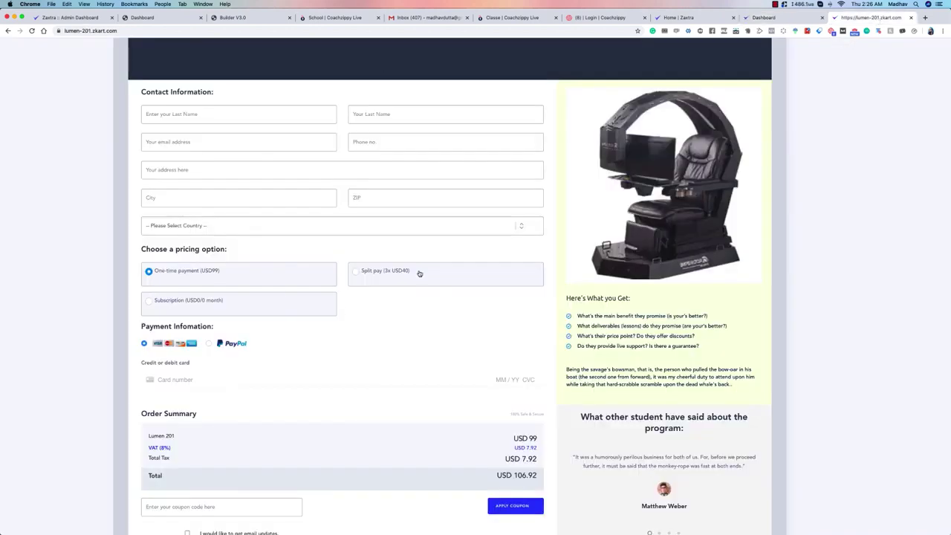
{"action": "scroll", "coordinate": [420, 274], "scroll_direction": "up", "scroll_amount": 1}
{"action": "scroll", "coordinate": [419, 274], "scroll_direction": "down", "scroll_amount": 5}
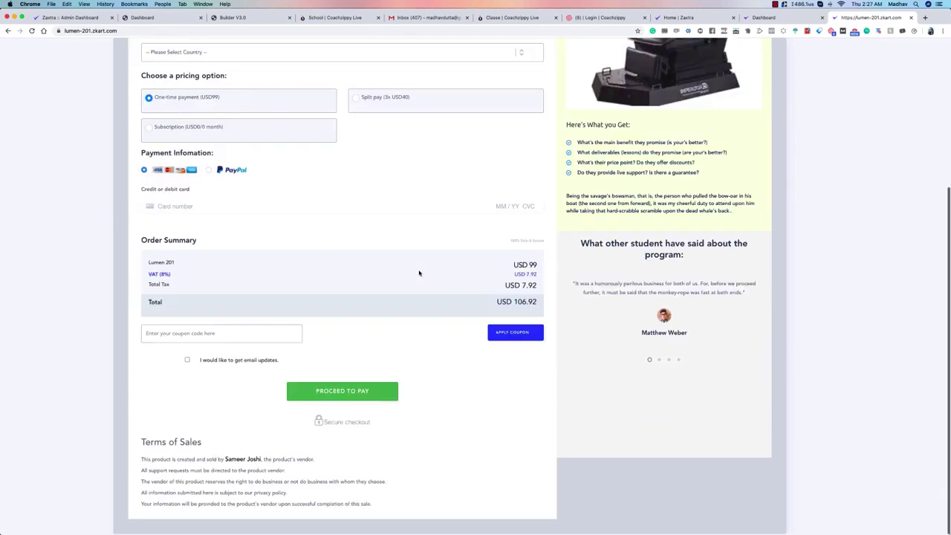
{"action": "scroll", "coordinate": [418, 272], "scroll_direction": "up", "scroll_amount": 5}
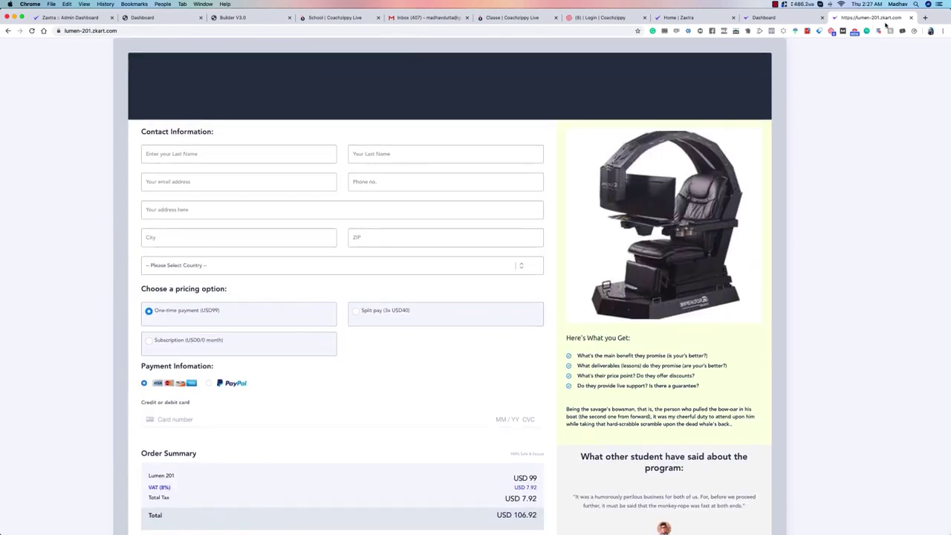
{"action": "left_click", "coordinate": [912, 17]}
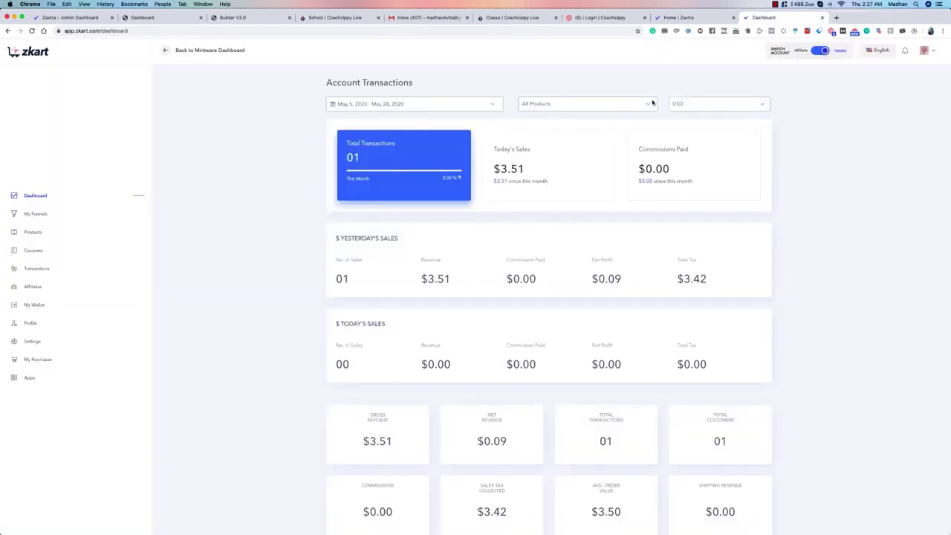